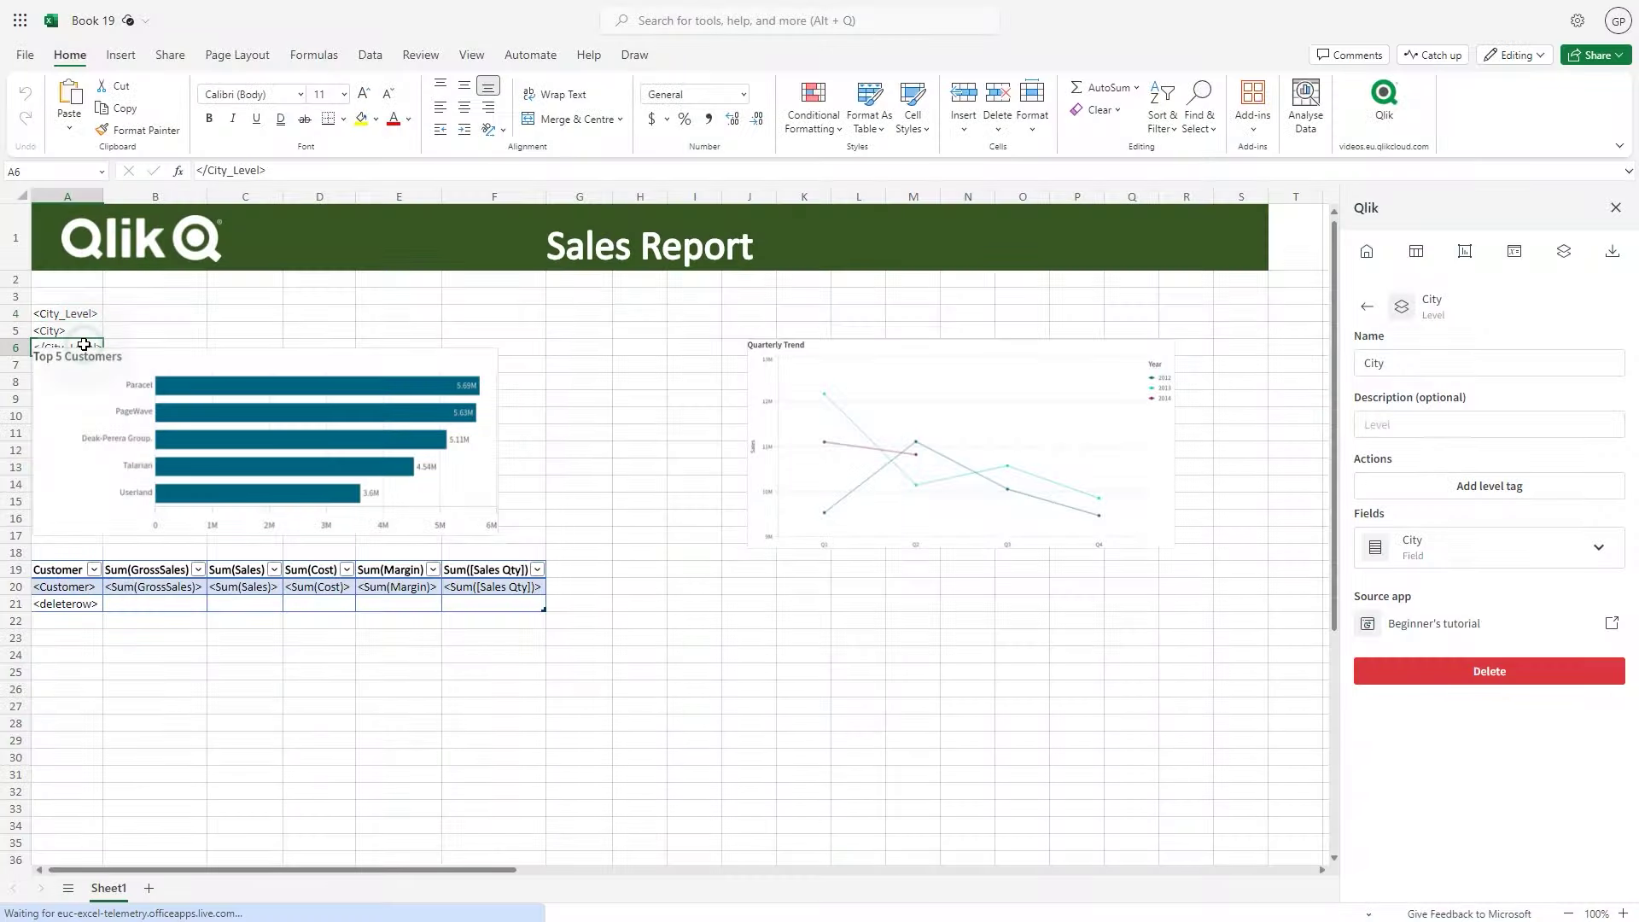
# Copy the </City_Level> closing tag from A6 into cell A23 below the table
pyautogui.hotkey('ctrl', 'c')
pyautogui.click(45, 634)
pyautogui.press('Return')
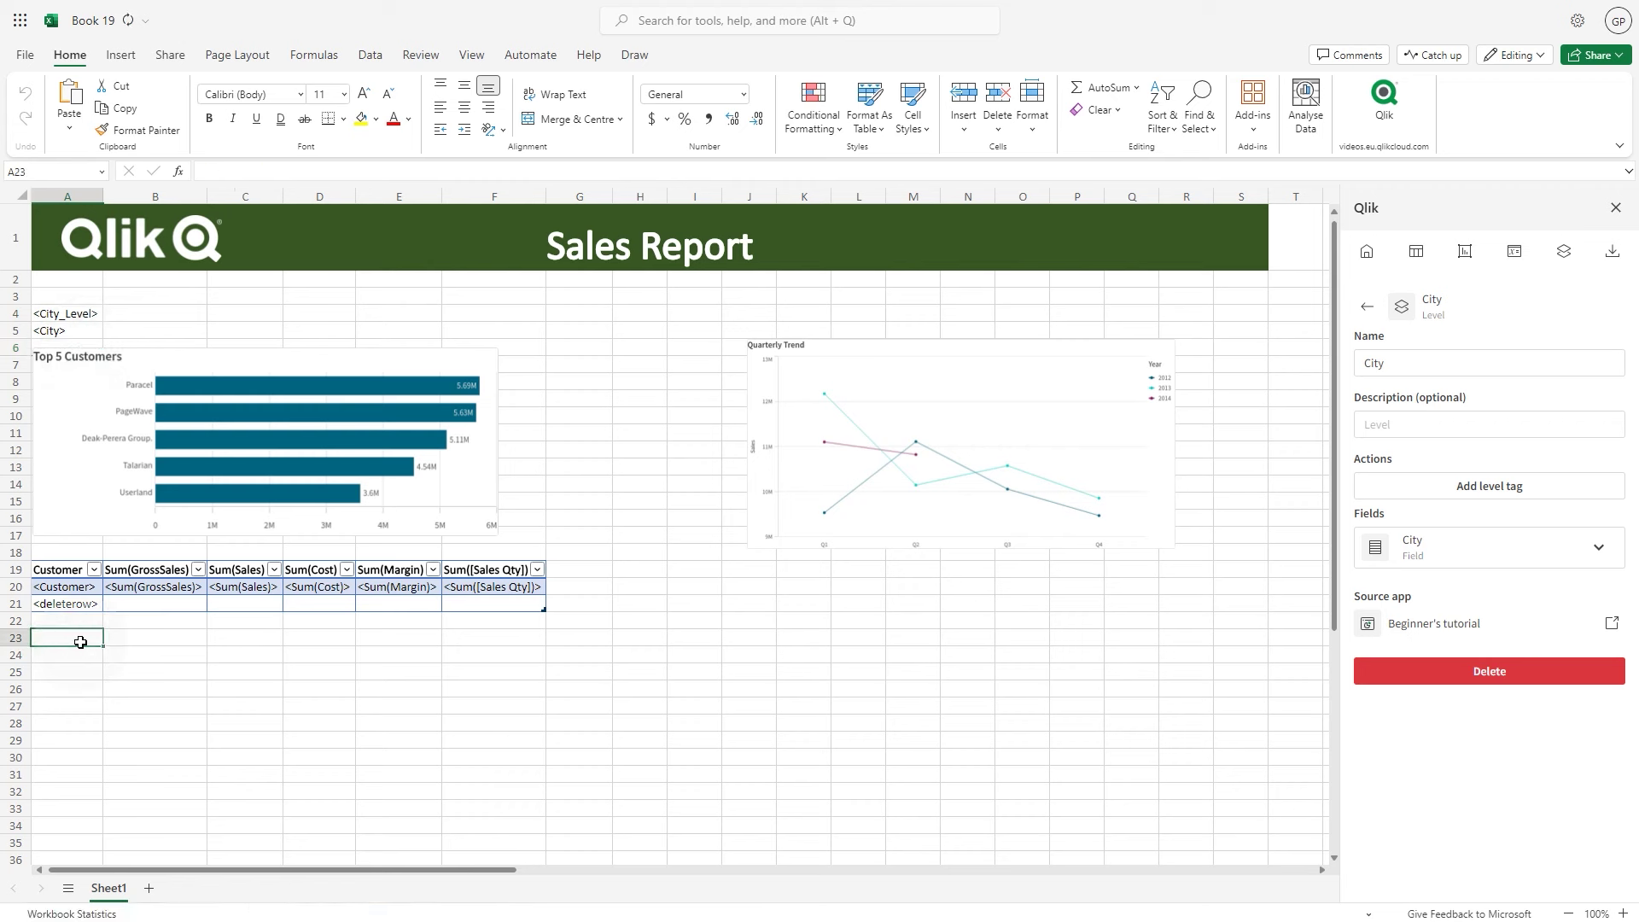
# Make the <City> tag in A5 18 pt and italic
pyautogui.click(45, 330)
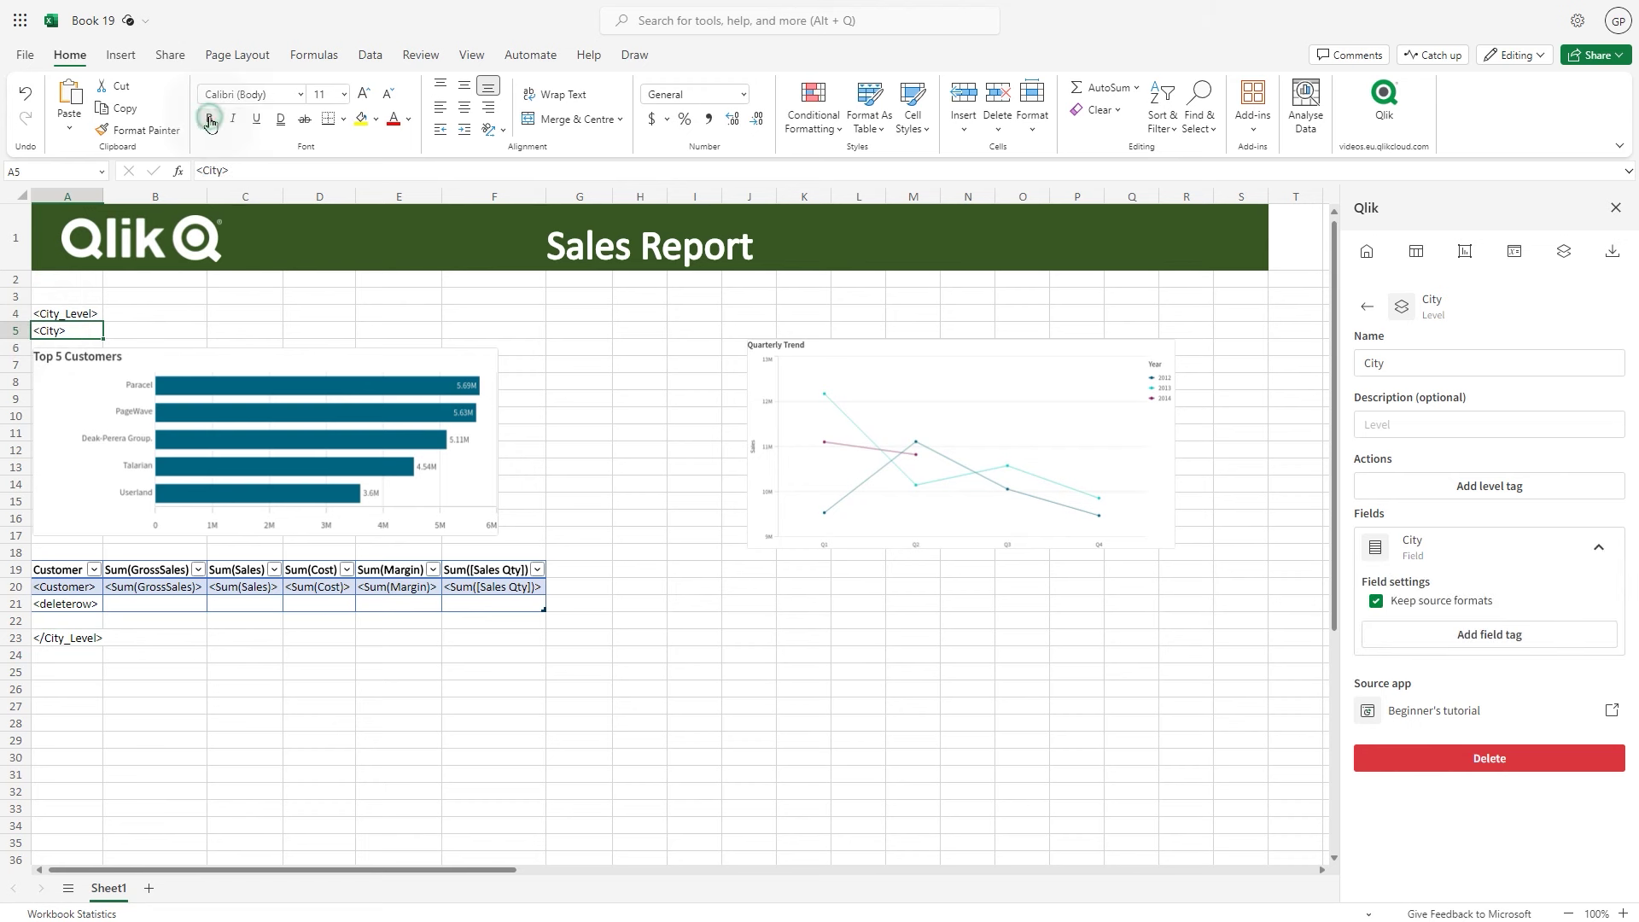
pyautogui.click(362, 93)
pyautogui.click(362, 93)
pyautogui.click(362, 93)
pyautogui.click(362, 93)
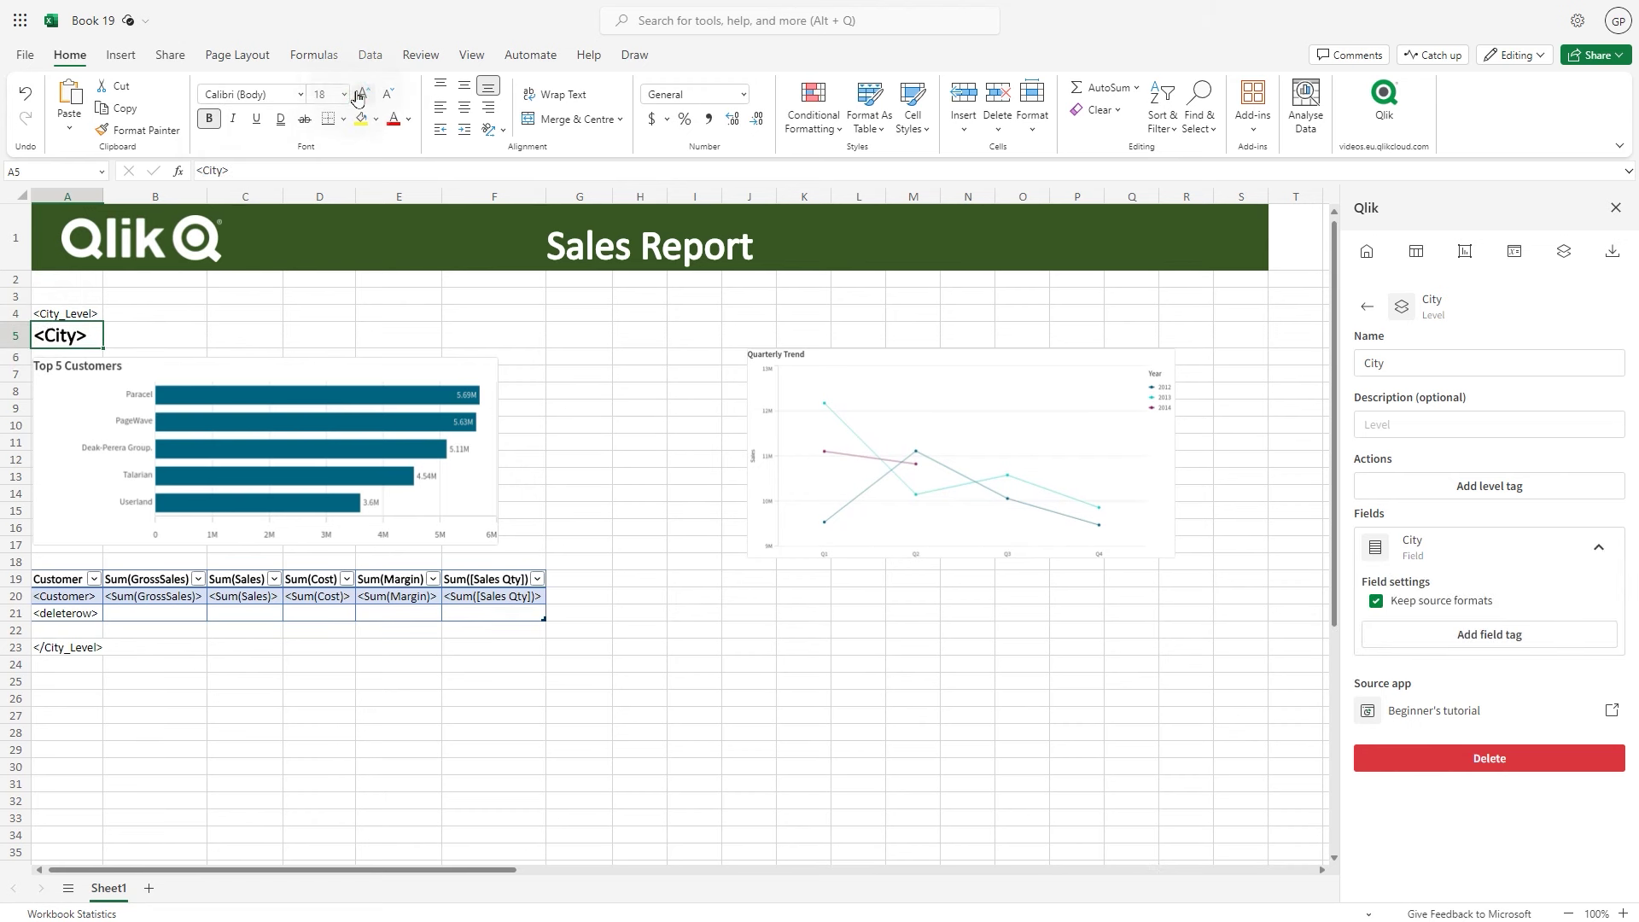
pyautogui.click(232, 118)
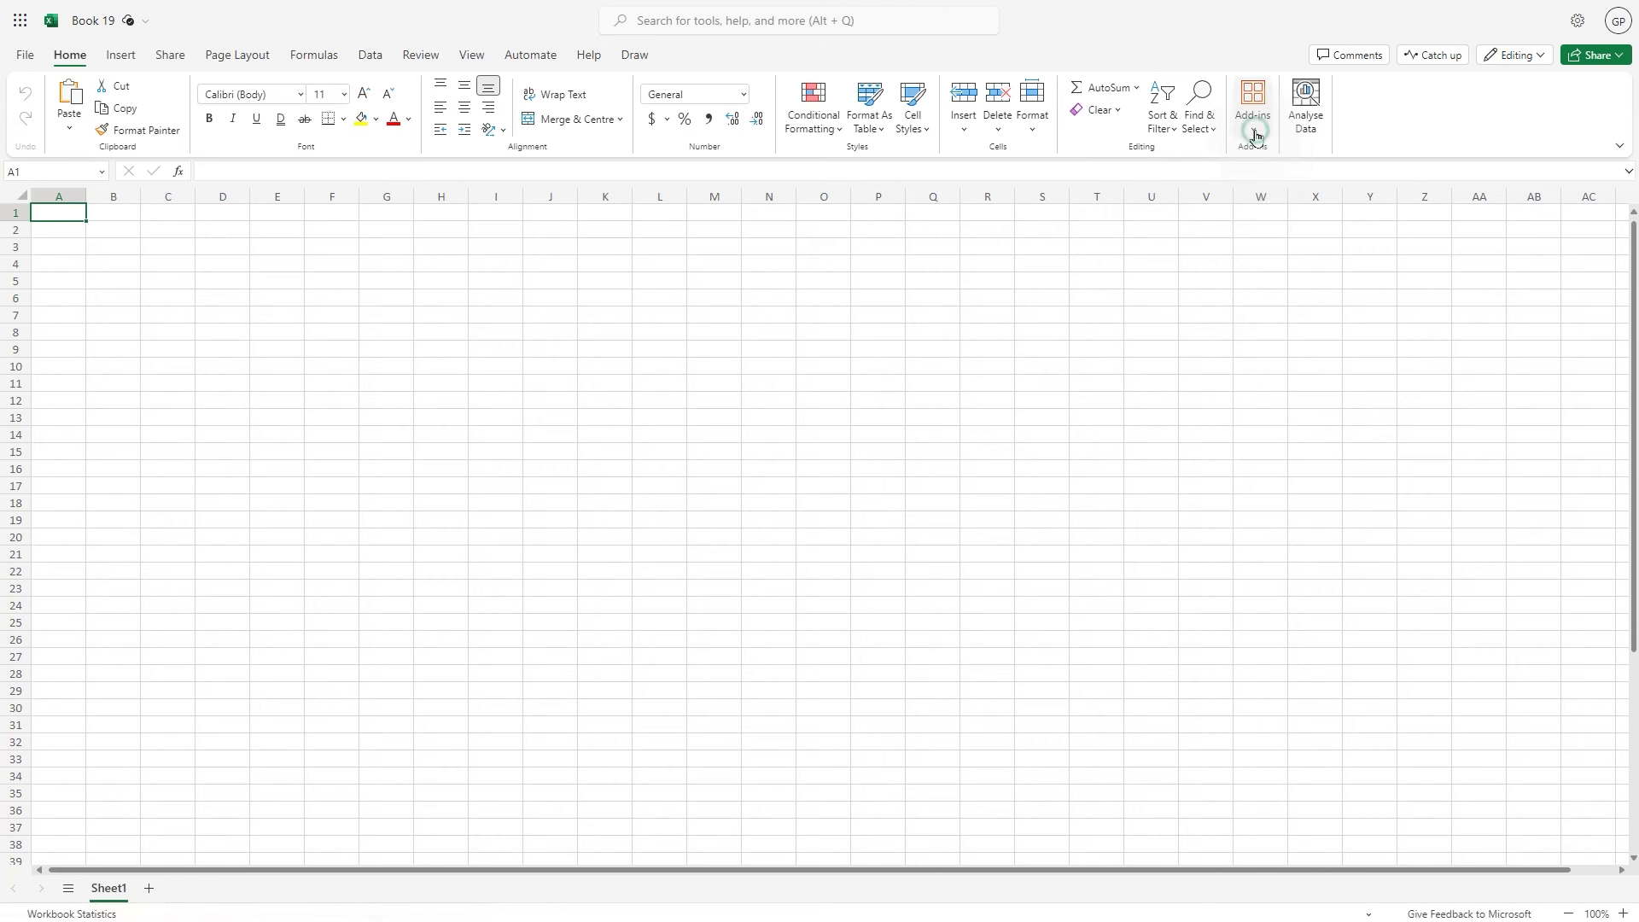
# Upload the Qlik add-in from manifest (3).xml through My Add-ins > Upload My Add-in
pyautogui.click(1255, 95)
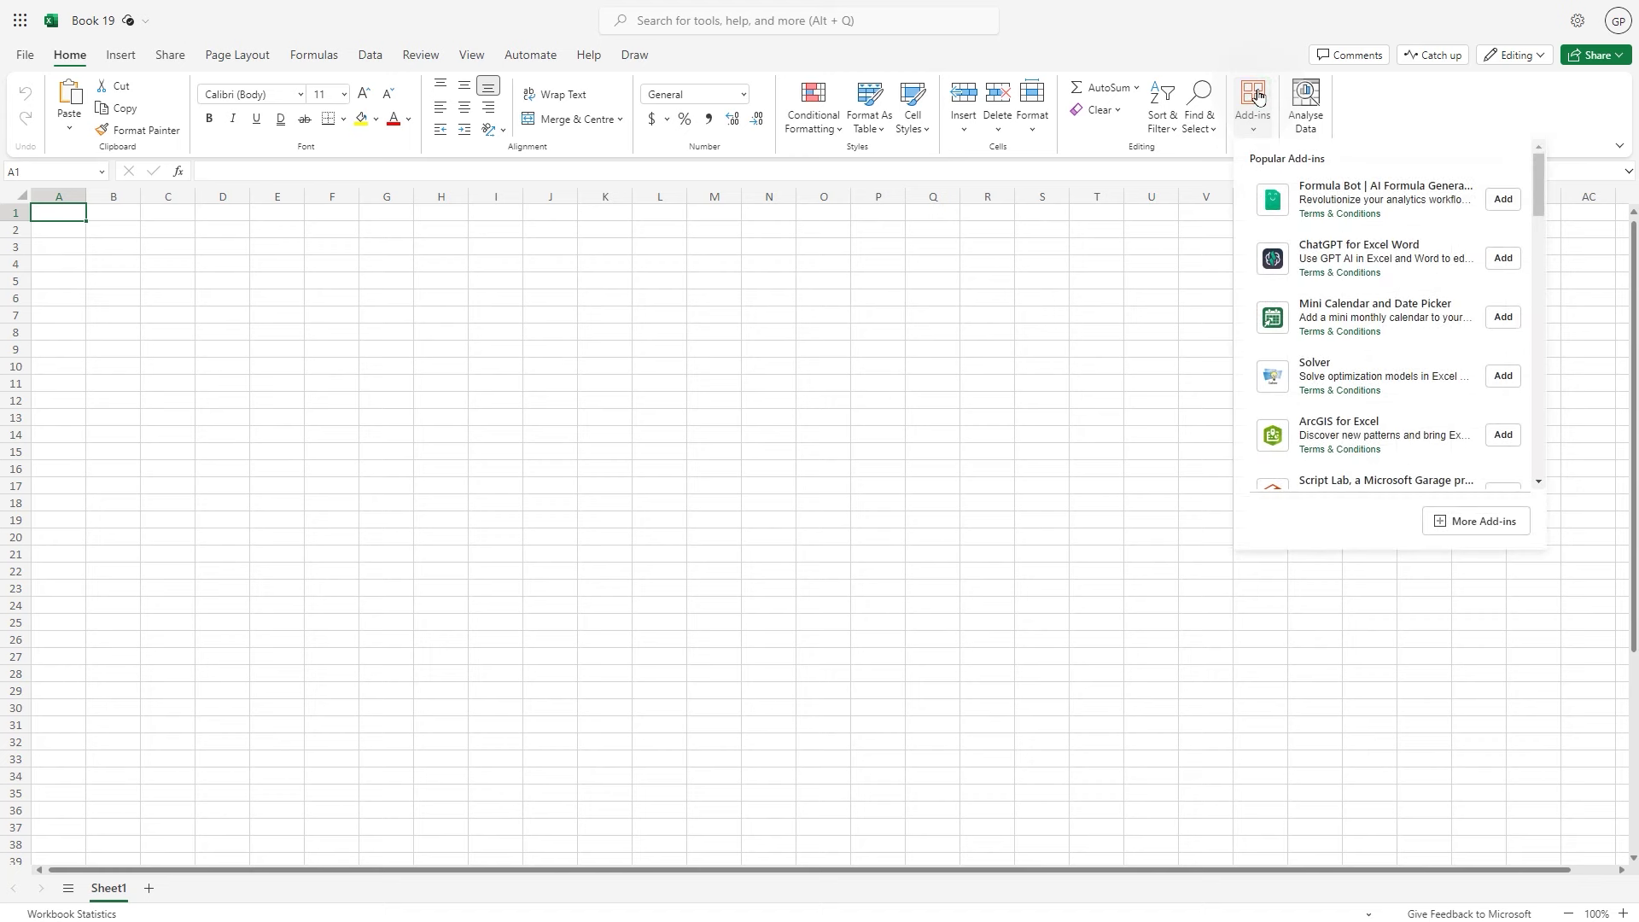
pyautogui.click(1480, 520)
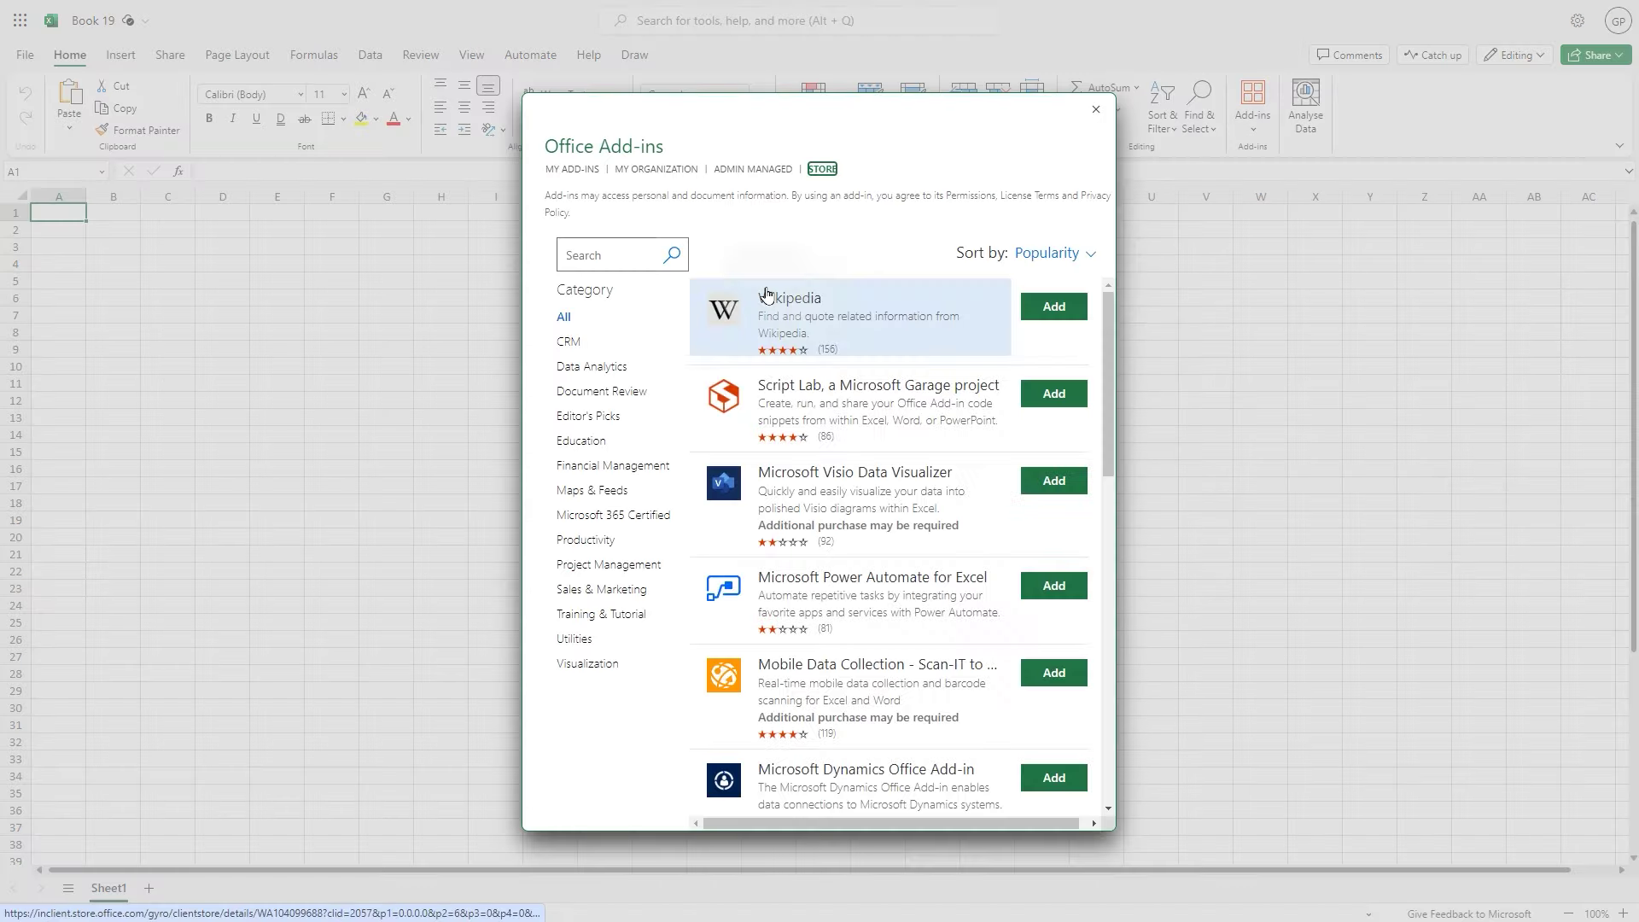
pyautogui.click(585, 170)
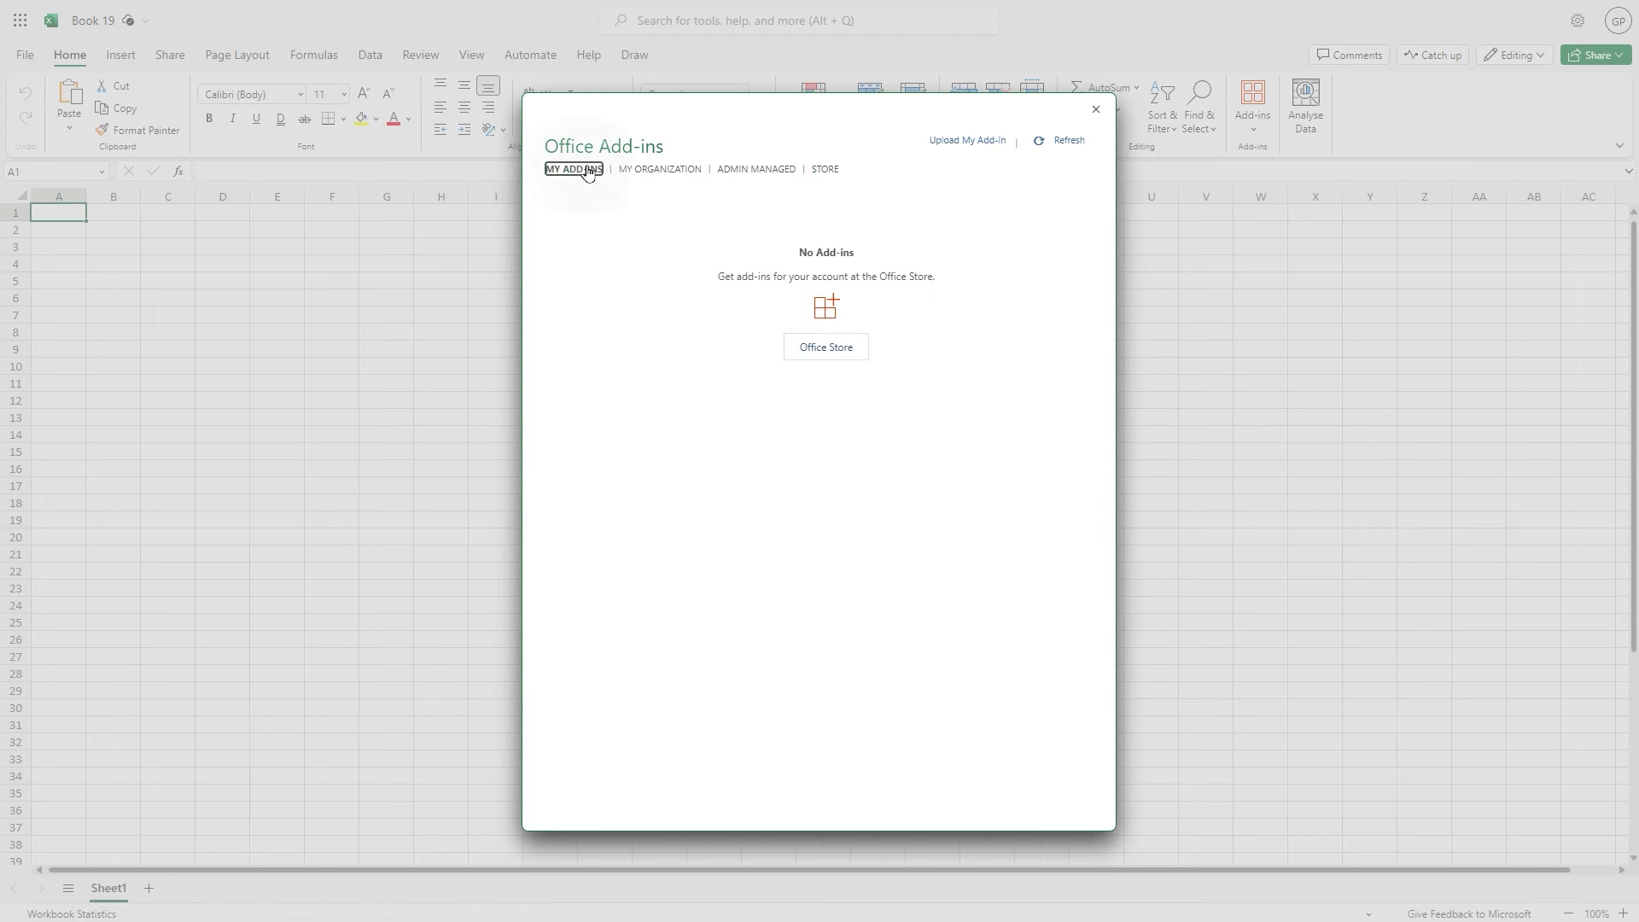
pyautogui.click(968, 142)
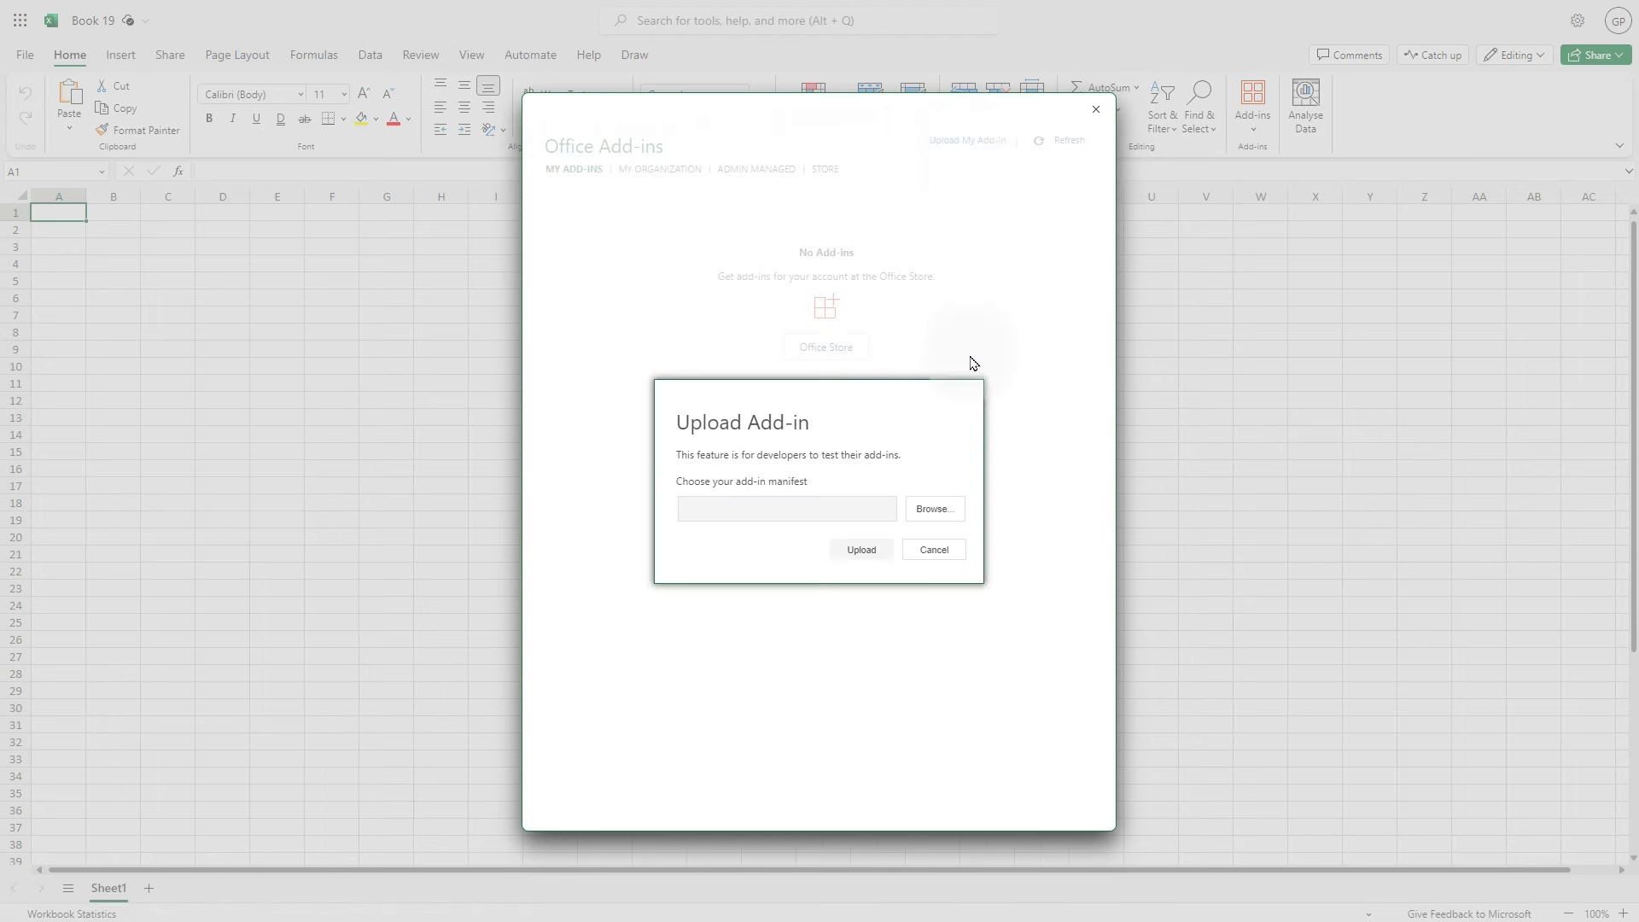
pyautogui.click(929, 513)
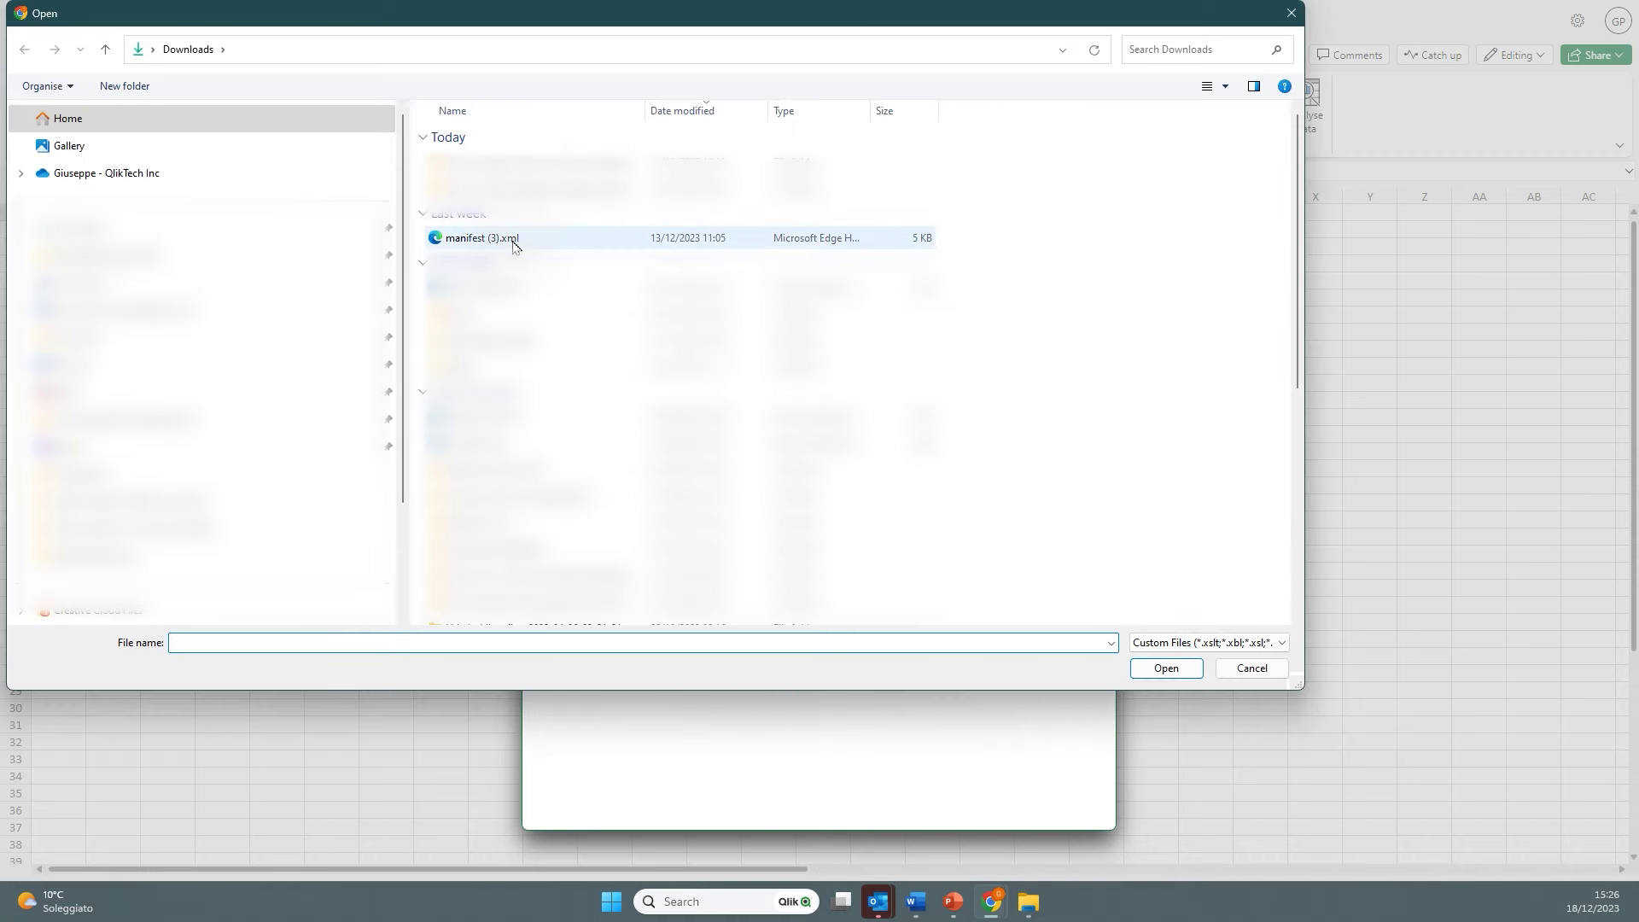
pyautogui.click(514, 246)
pyautogui.click(1151, 667)
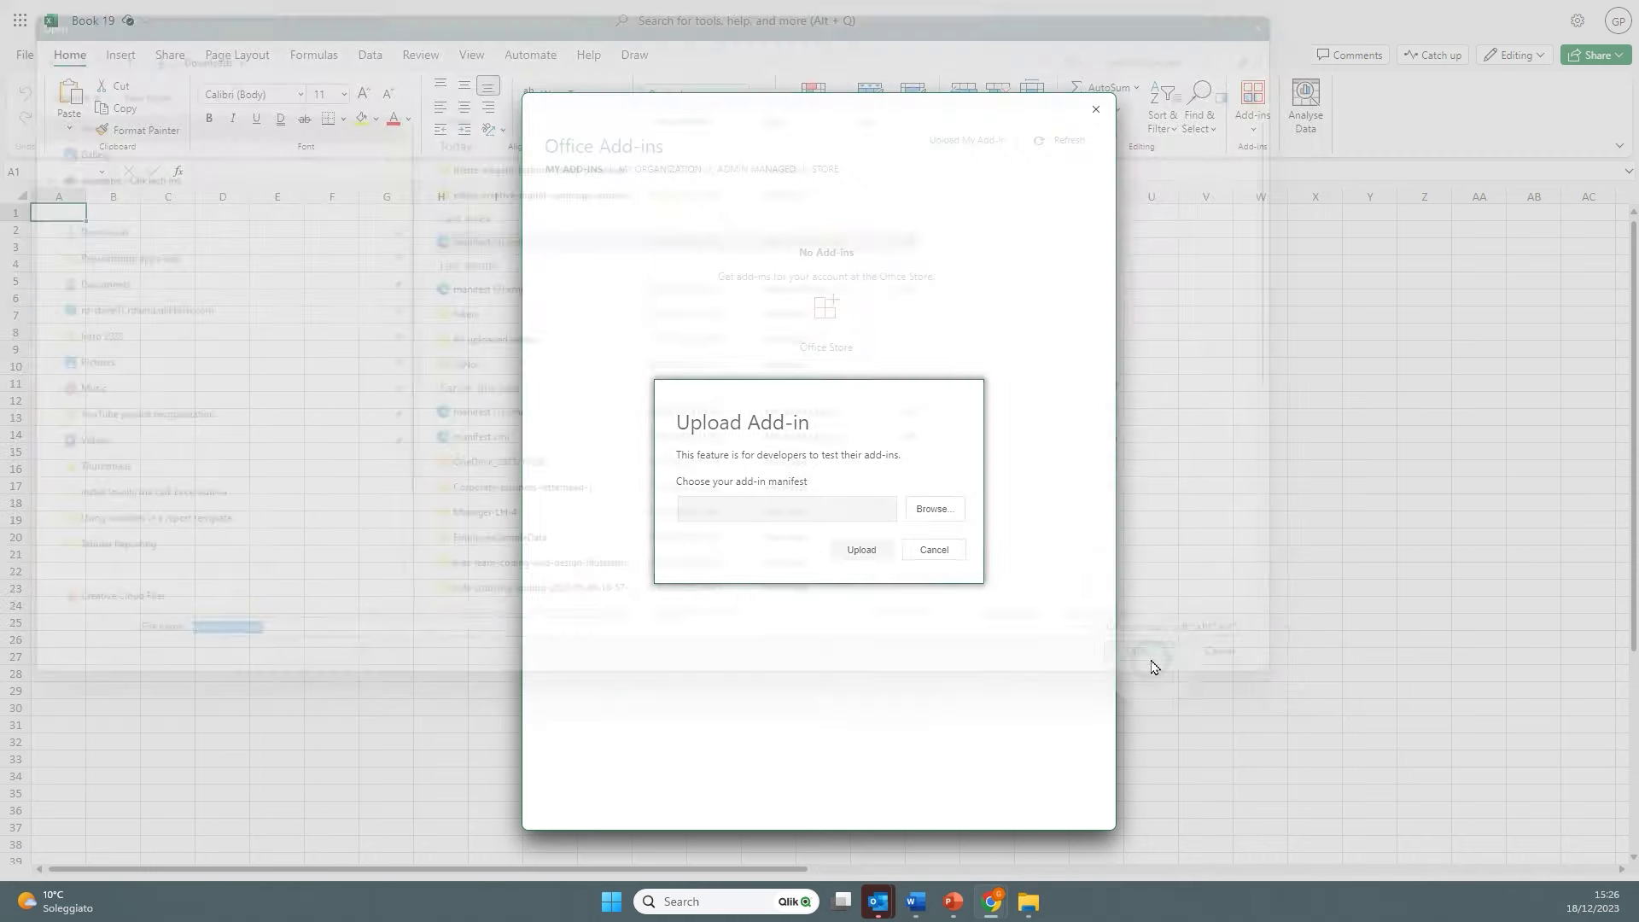
pyautogui.click(853, 550)
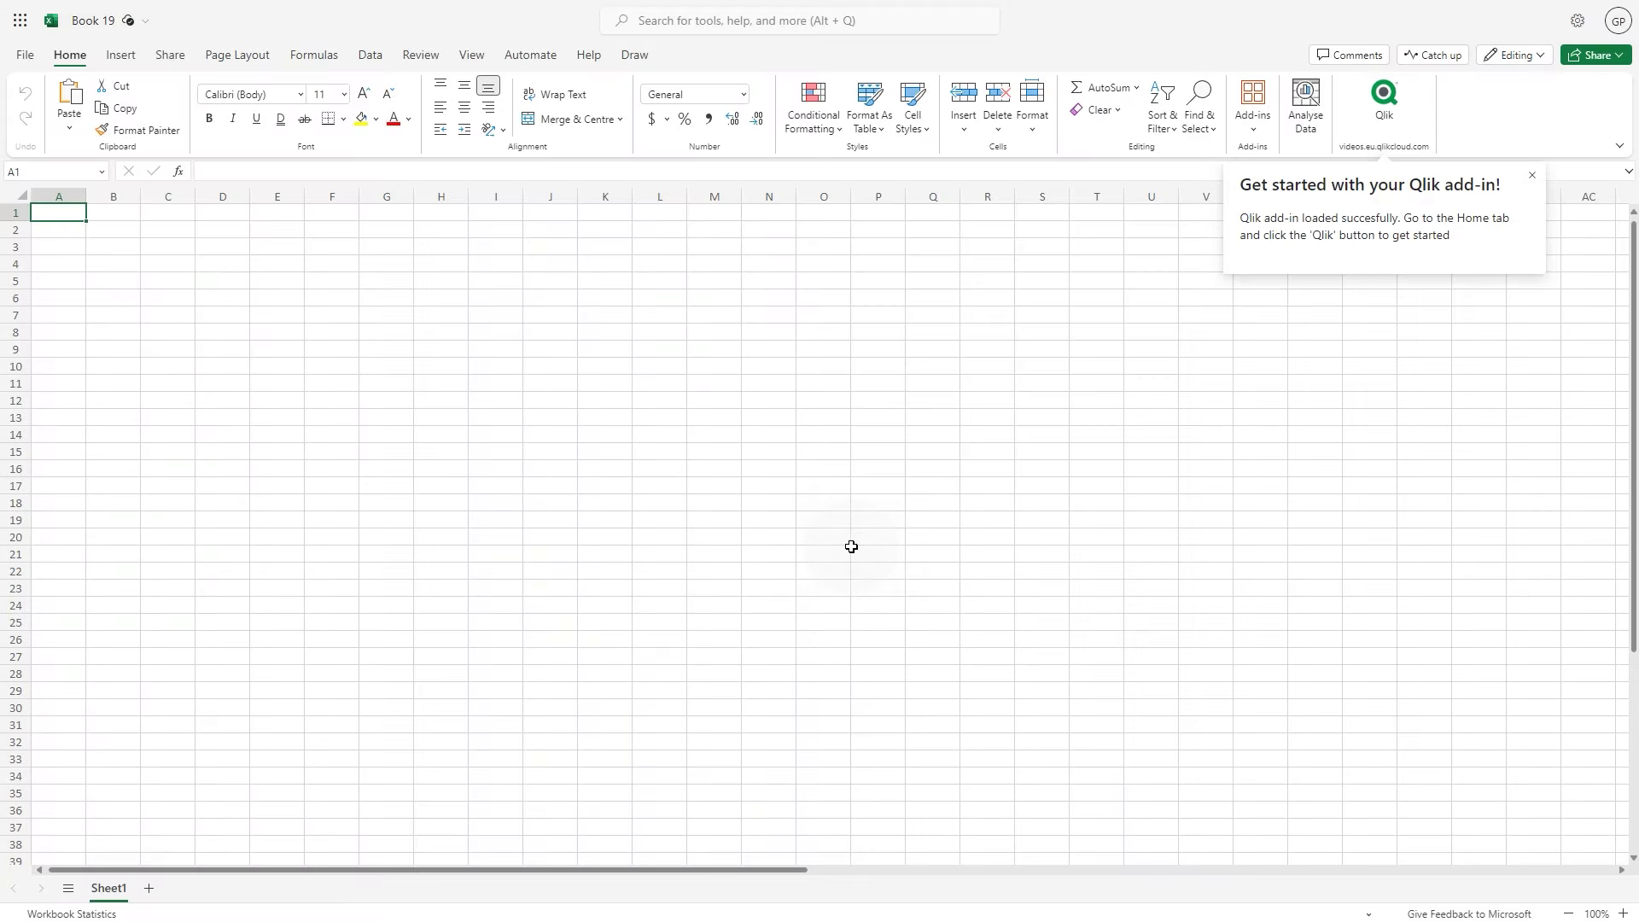
# In the Qlik pane, save Beginner's tutorial from the Personal space as the source app
pyautogui.click(1390, 118)
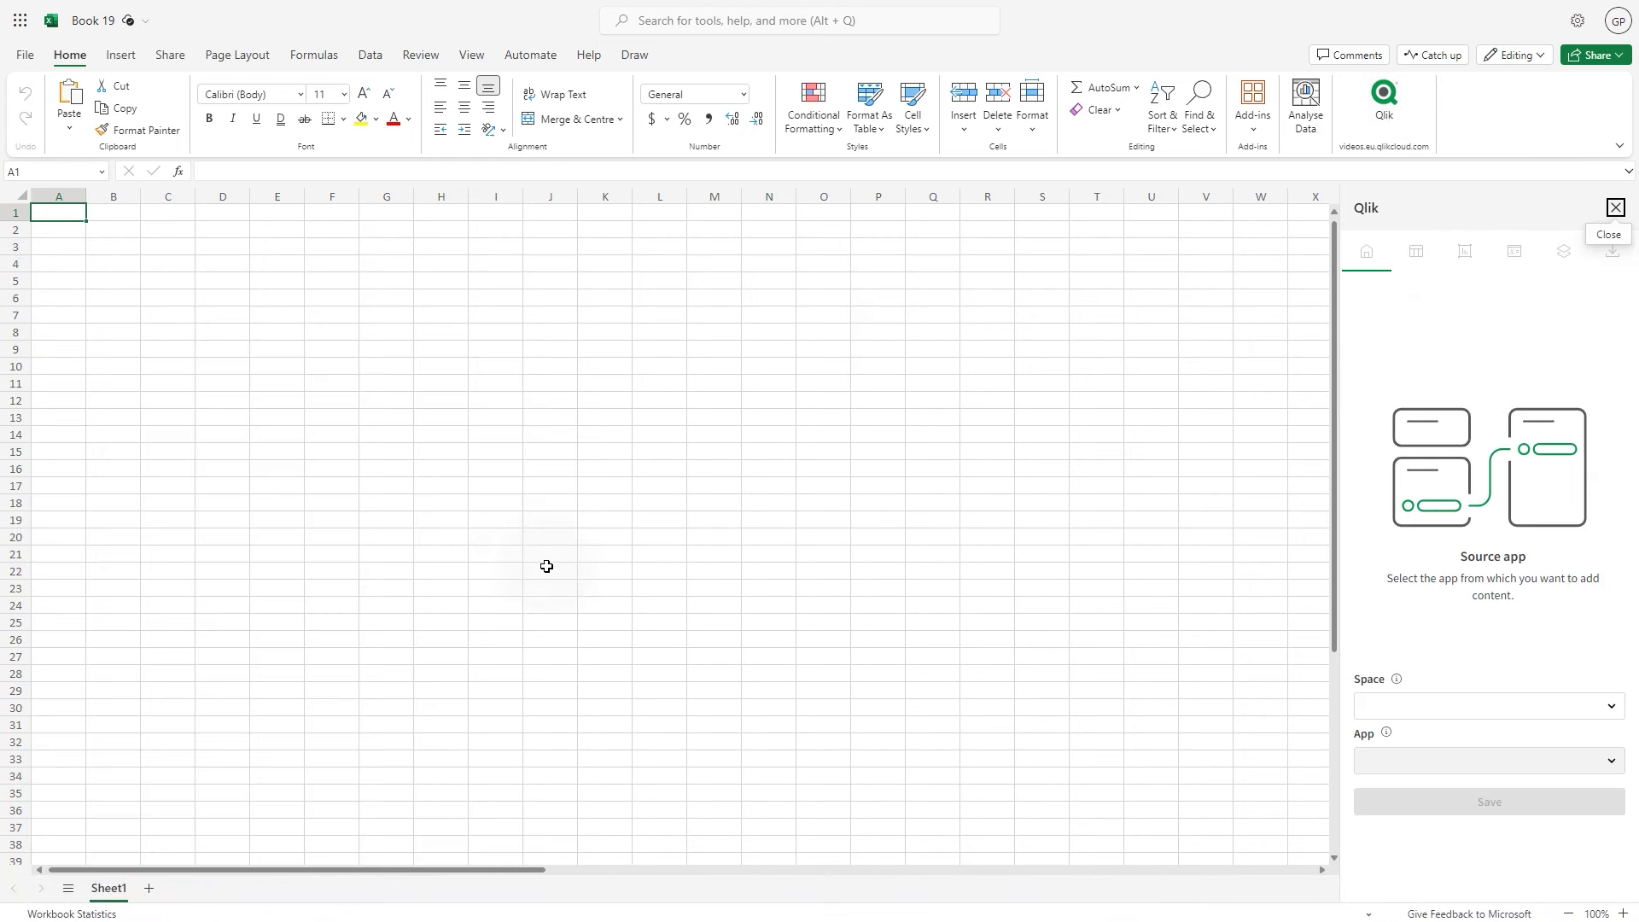
pyautogui.click(1449, 707)
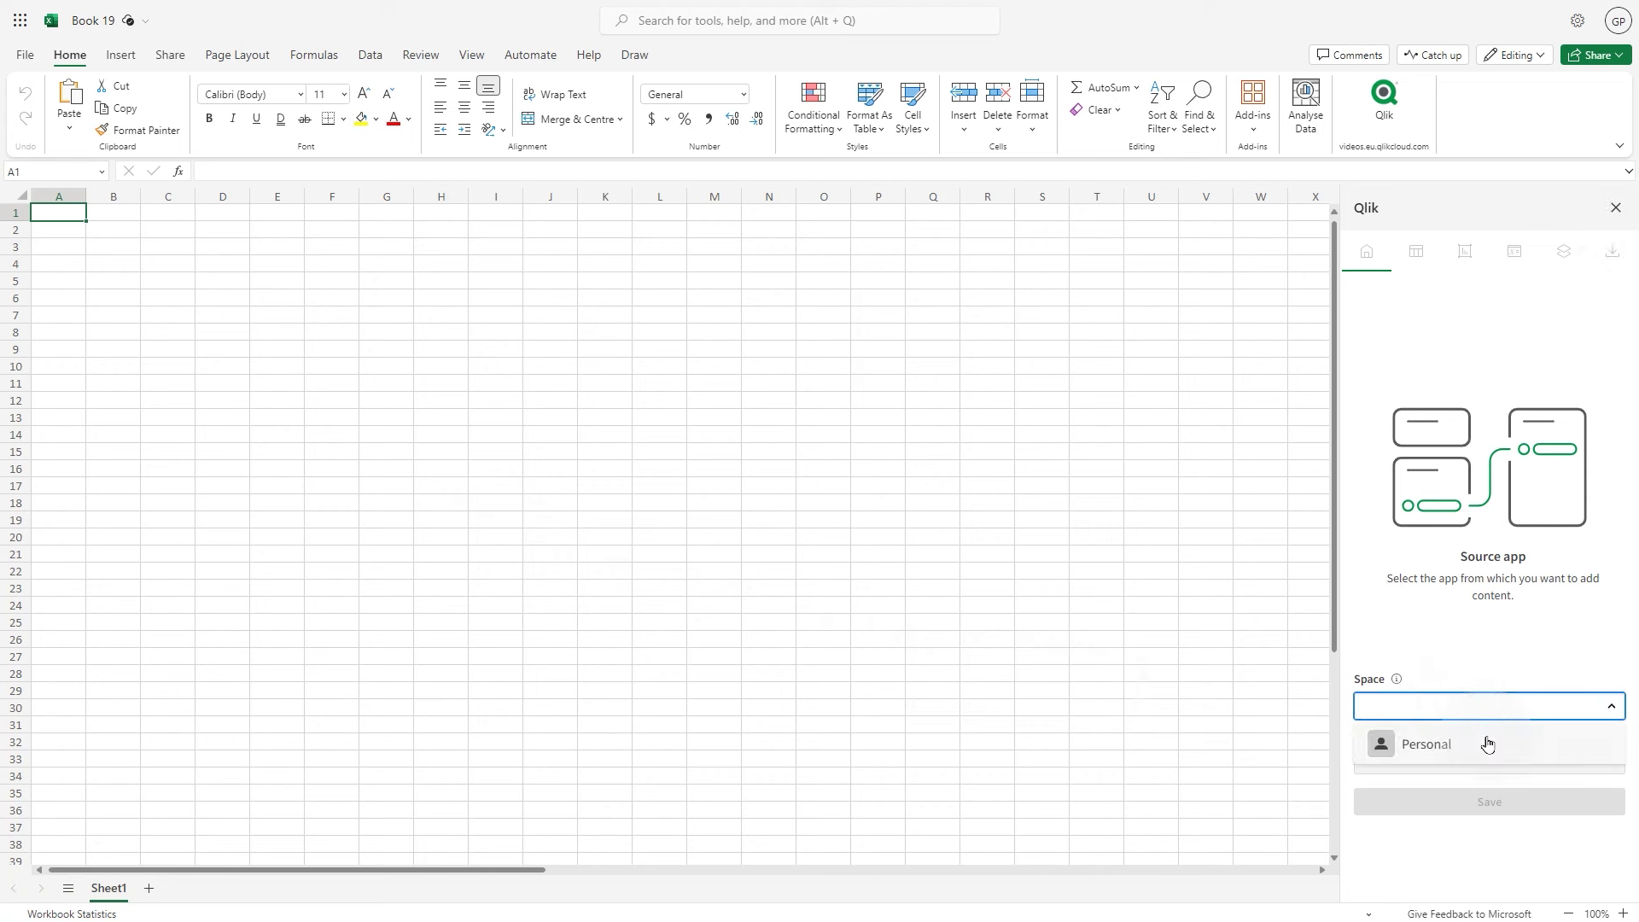
pyautogui.click(1485, 757)
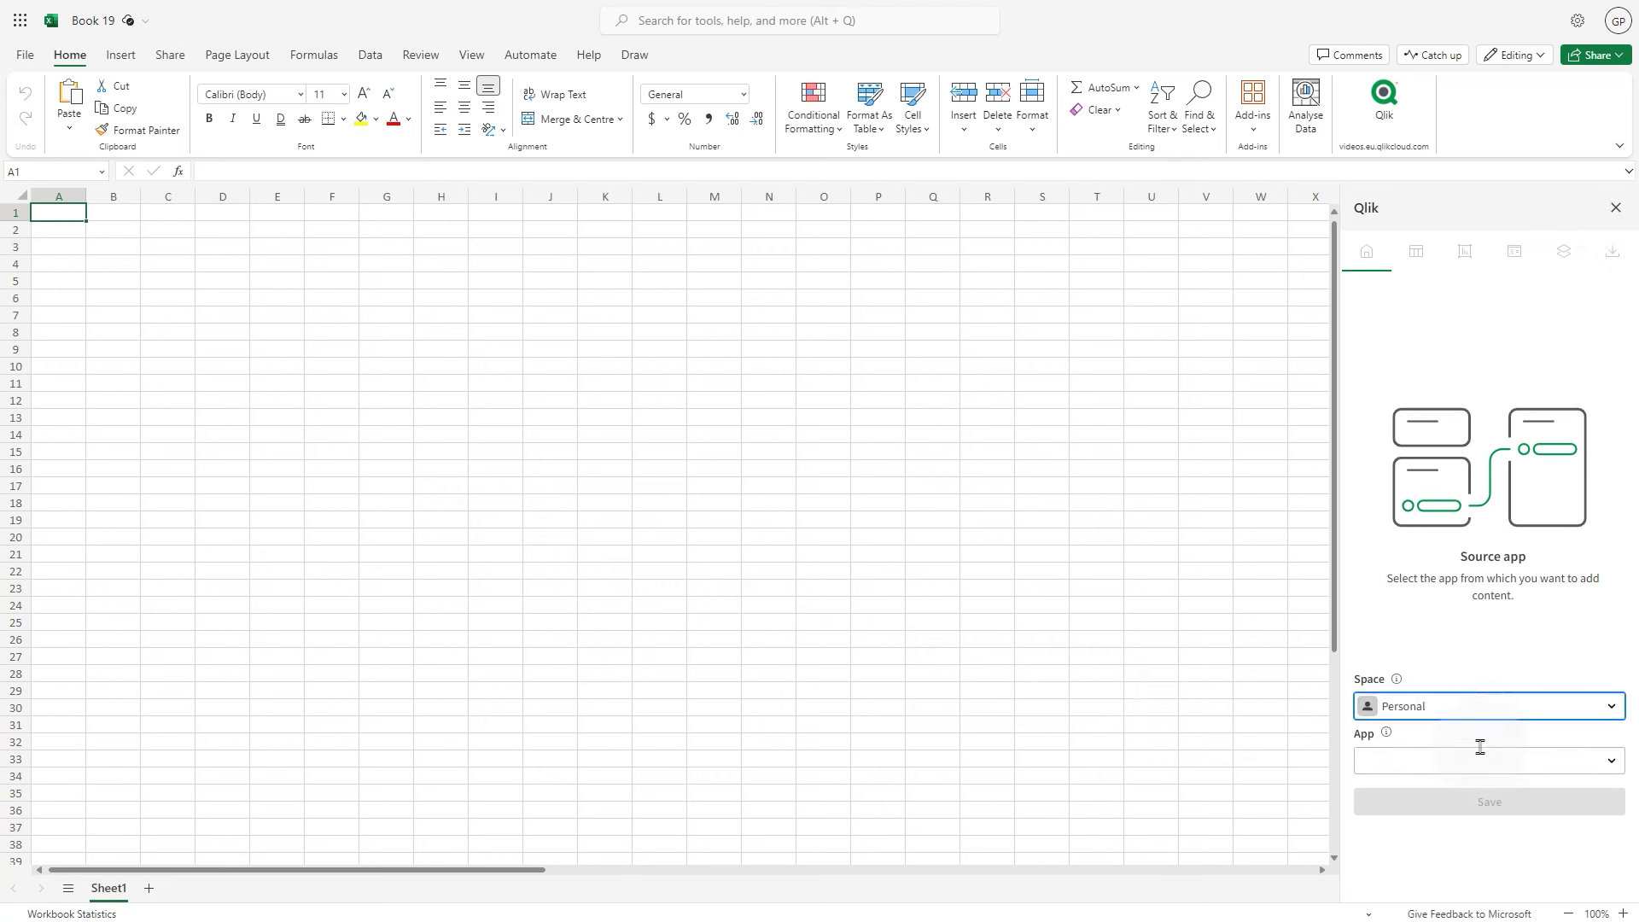
pyautogui.click(1494, 758)
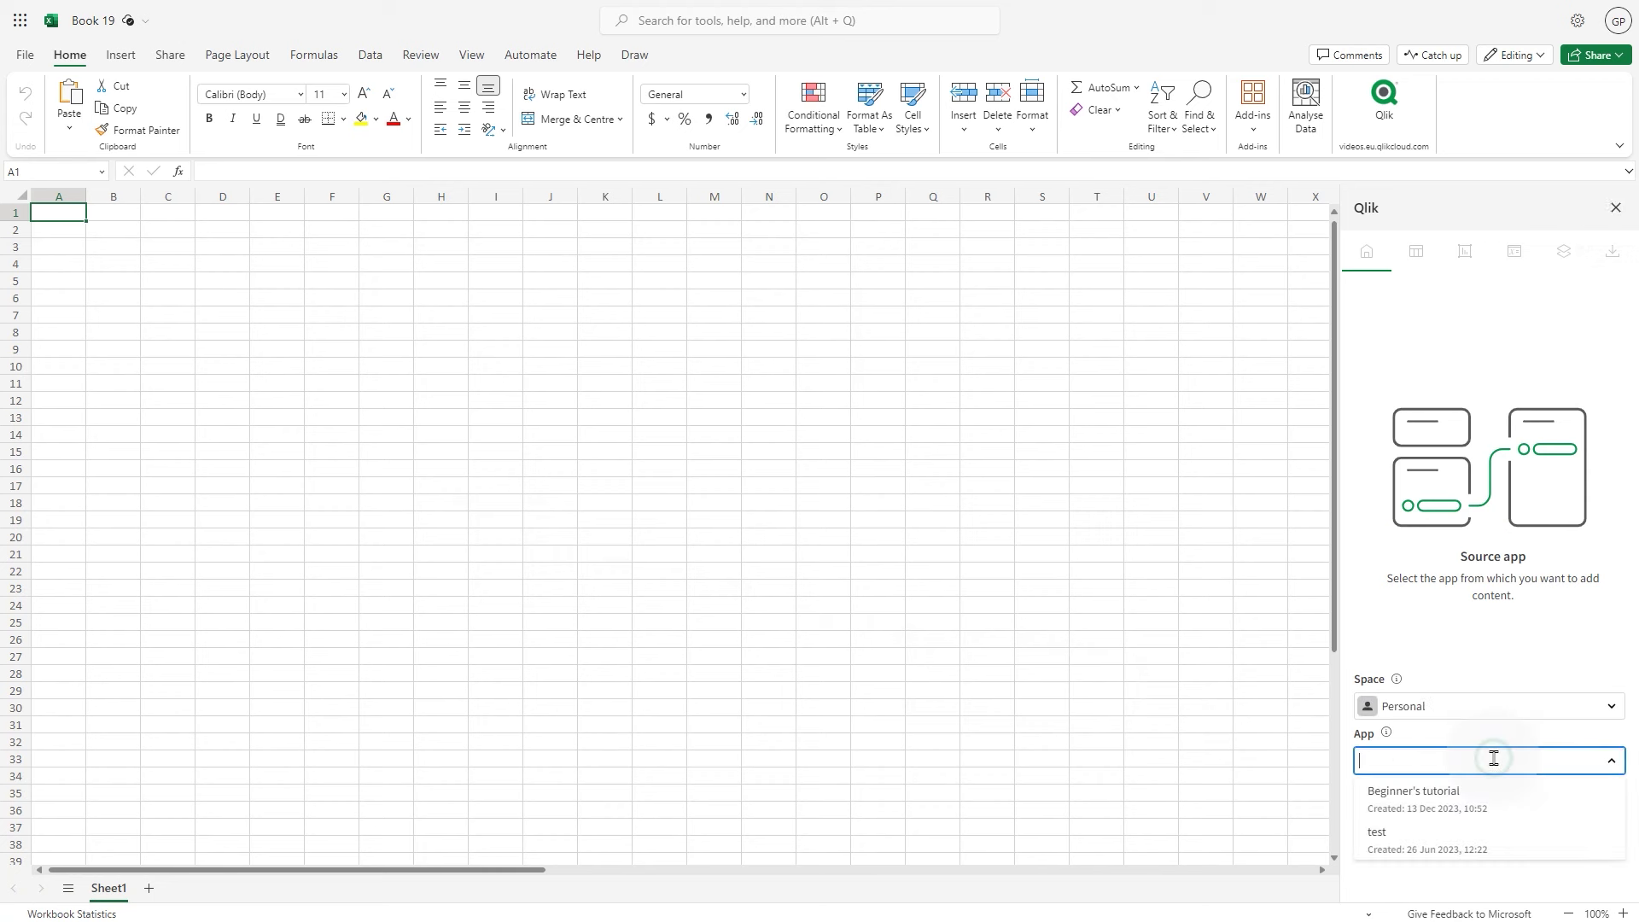
pyautogui.click(1414, 794)
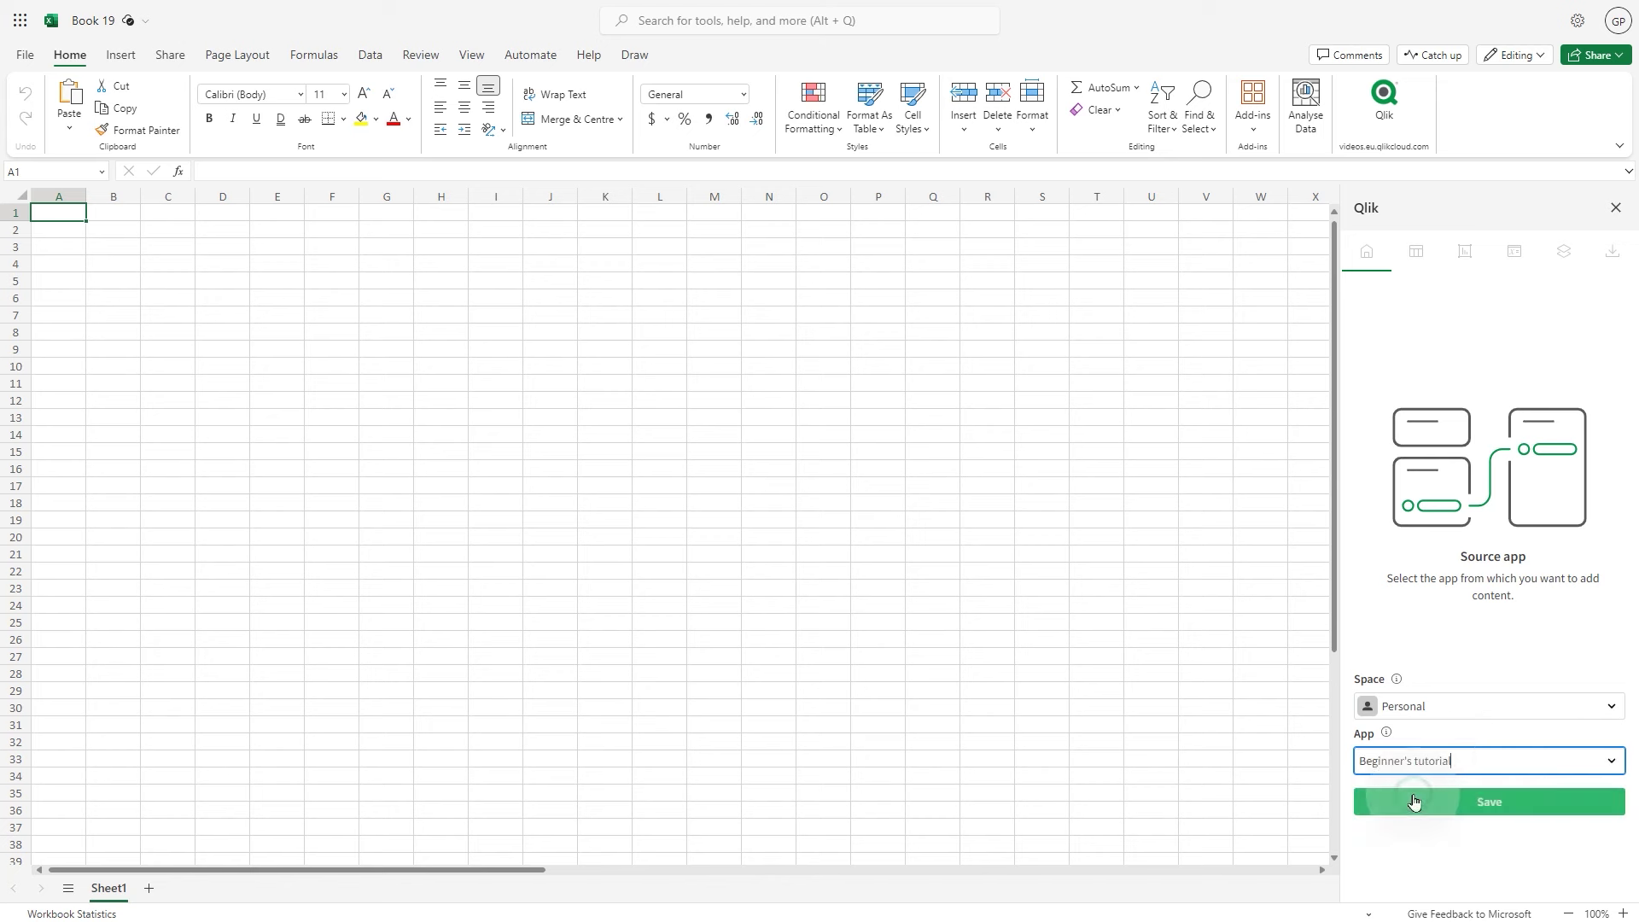
pyautogui.click(1472, 800)
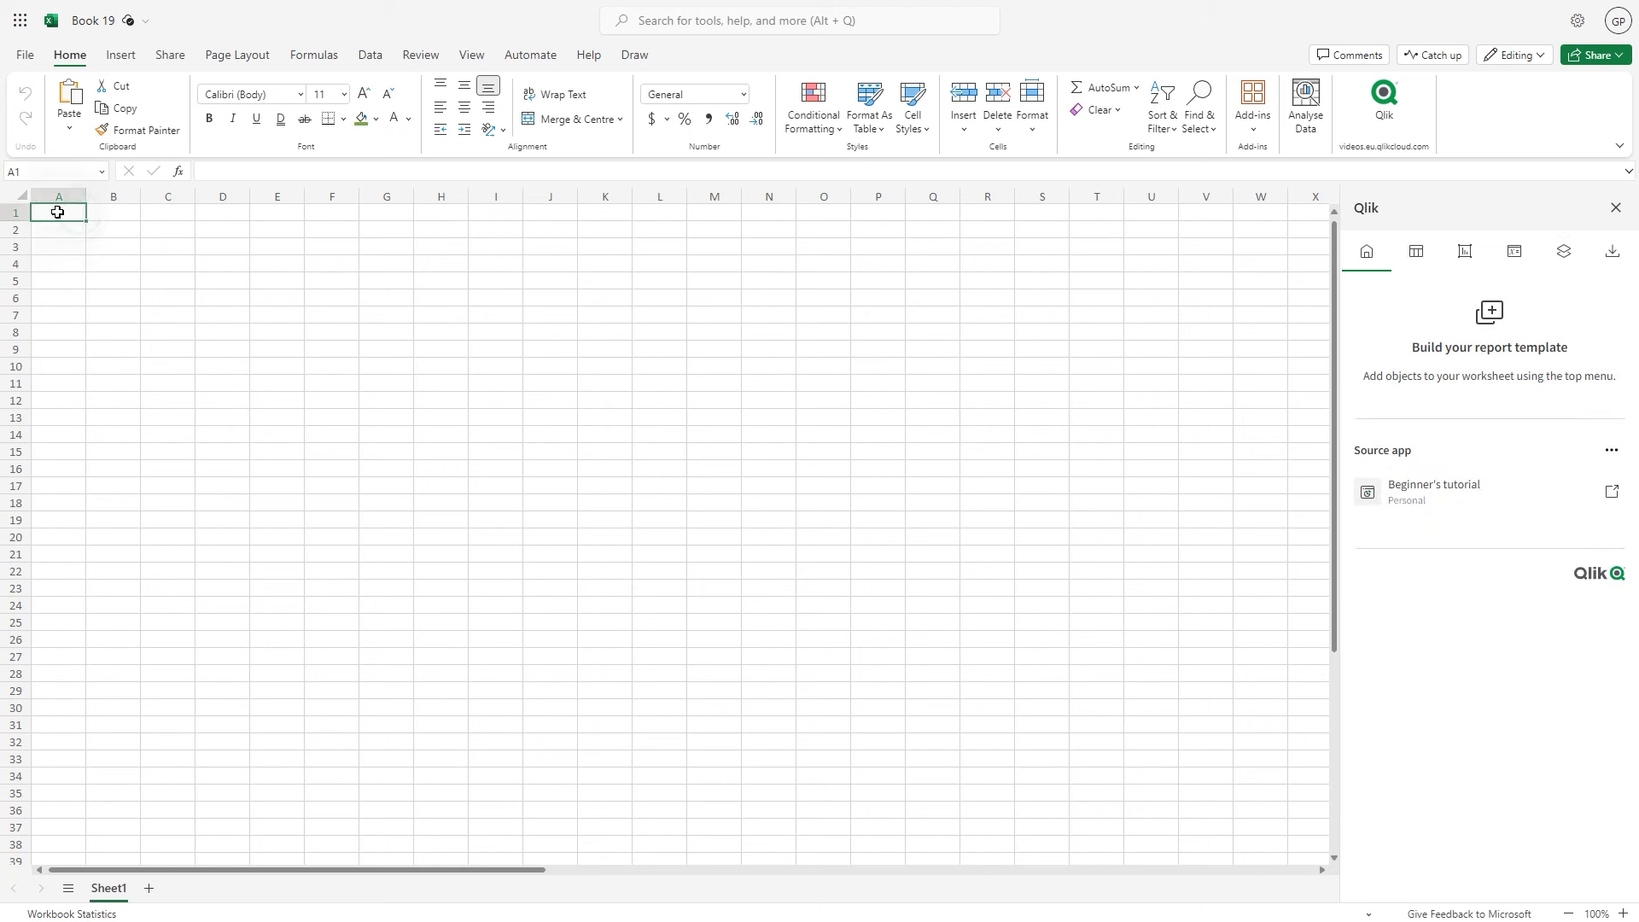
# Merge and centre A1:S1, make row 1 taller, and fill it dark green
pyautogui.moveTo(57, 212); pyautogui.dragTo(1026, 218)
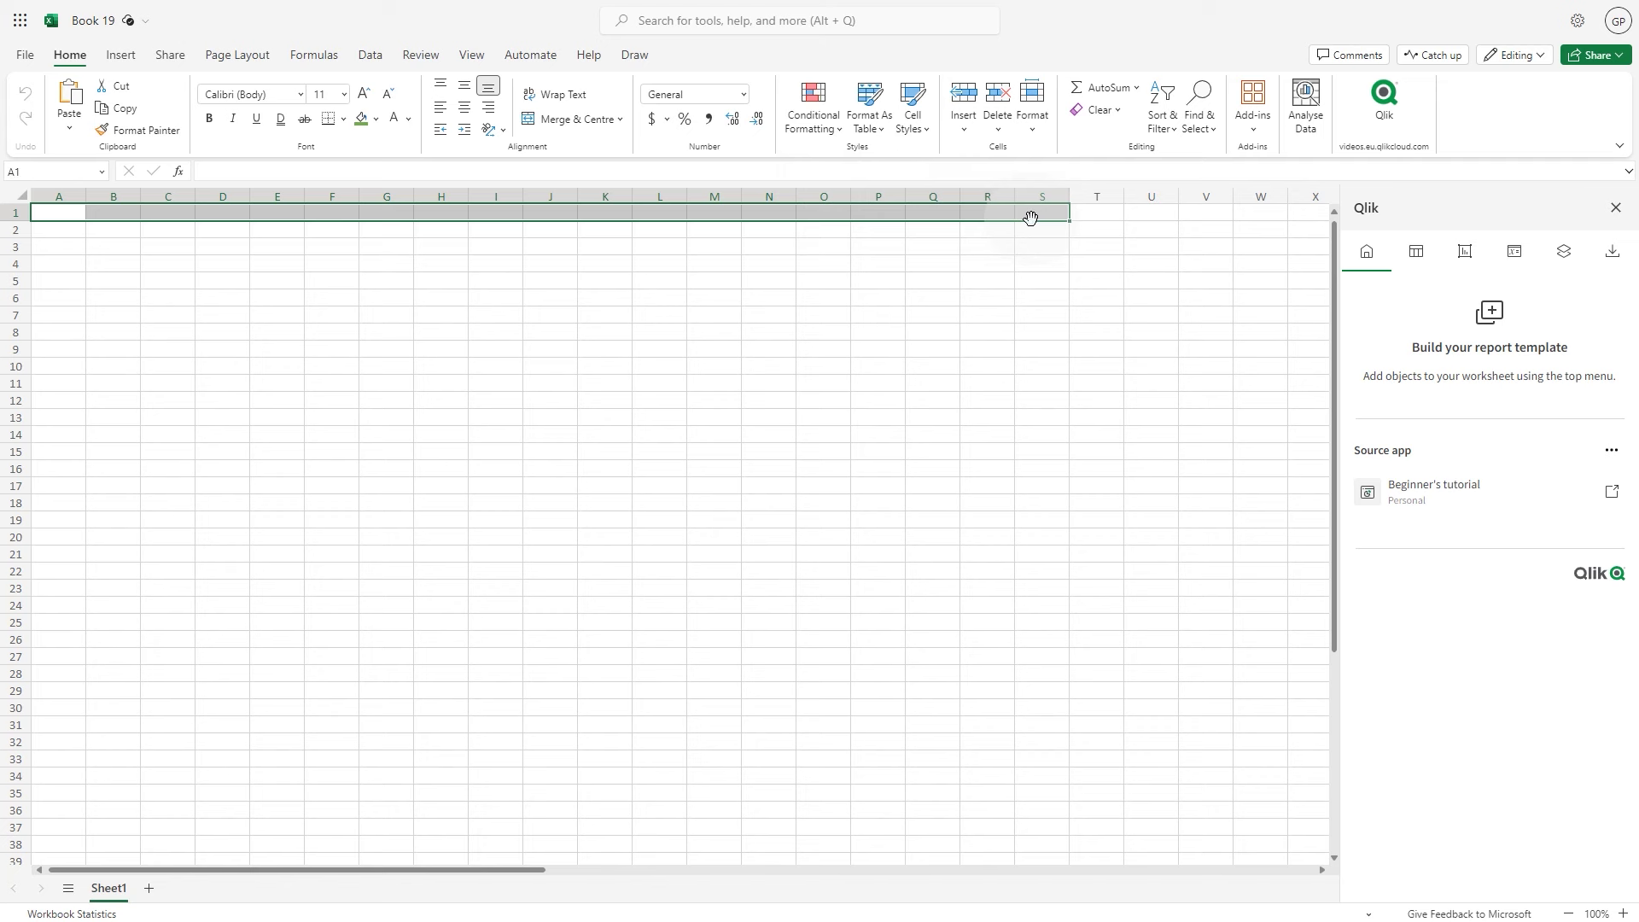
pyautogui.click(570, 121)
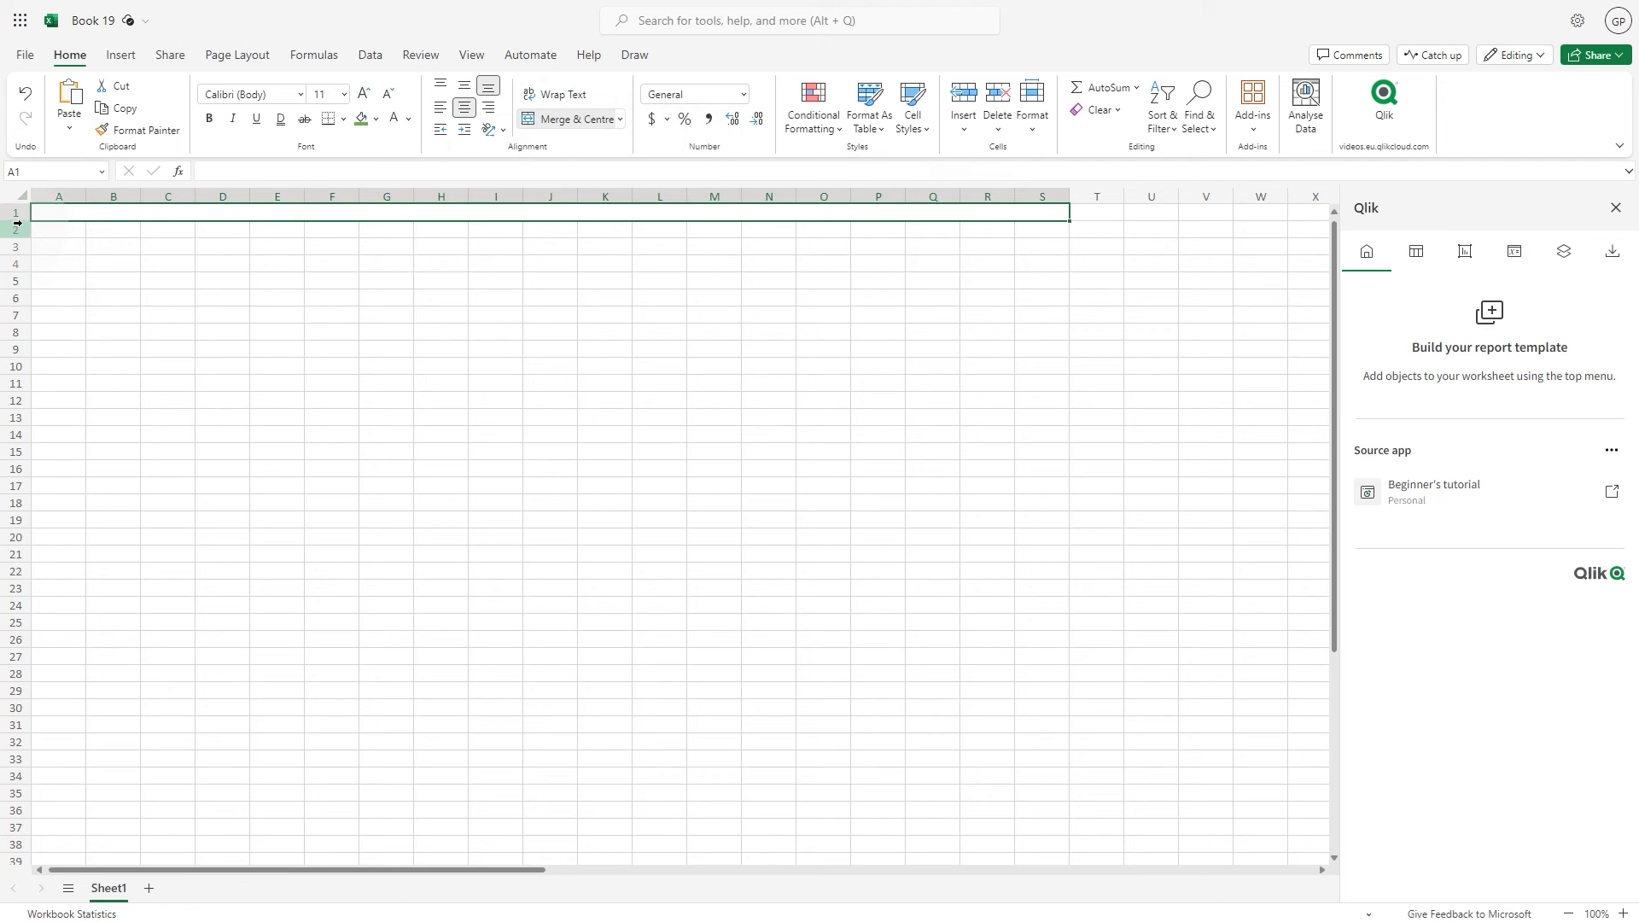
pyautogui.moveTo(21, 221); pyautogui.dragTo(27, 270)
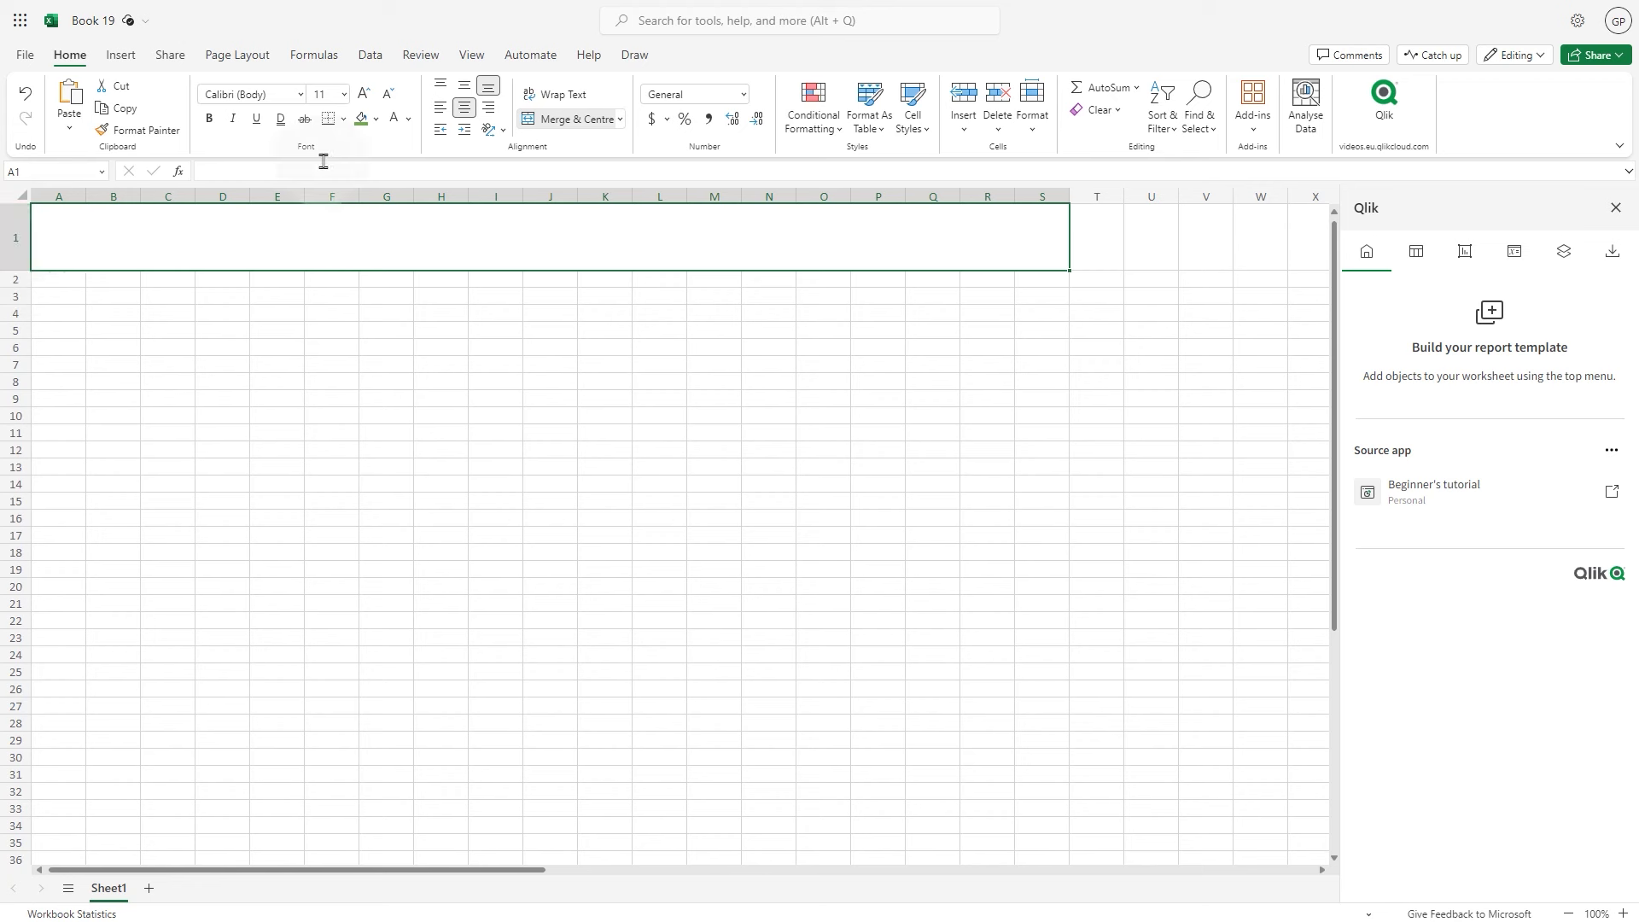
pyautogui.click(378, 122)
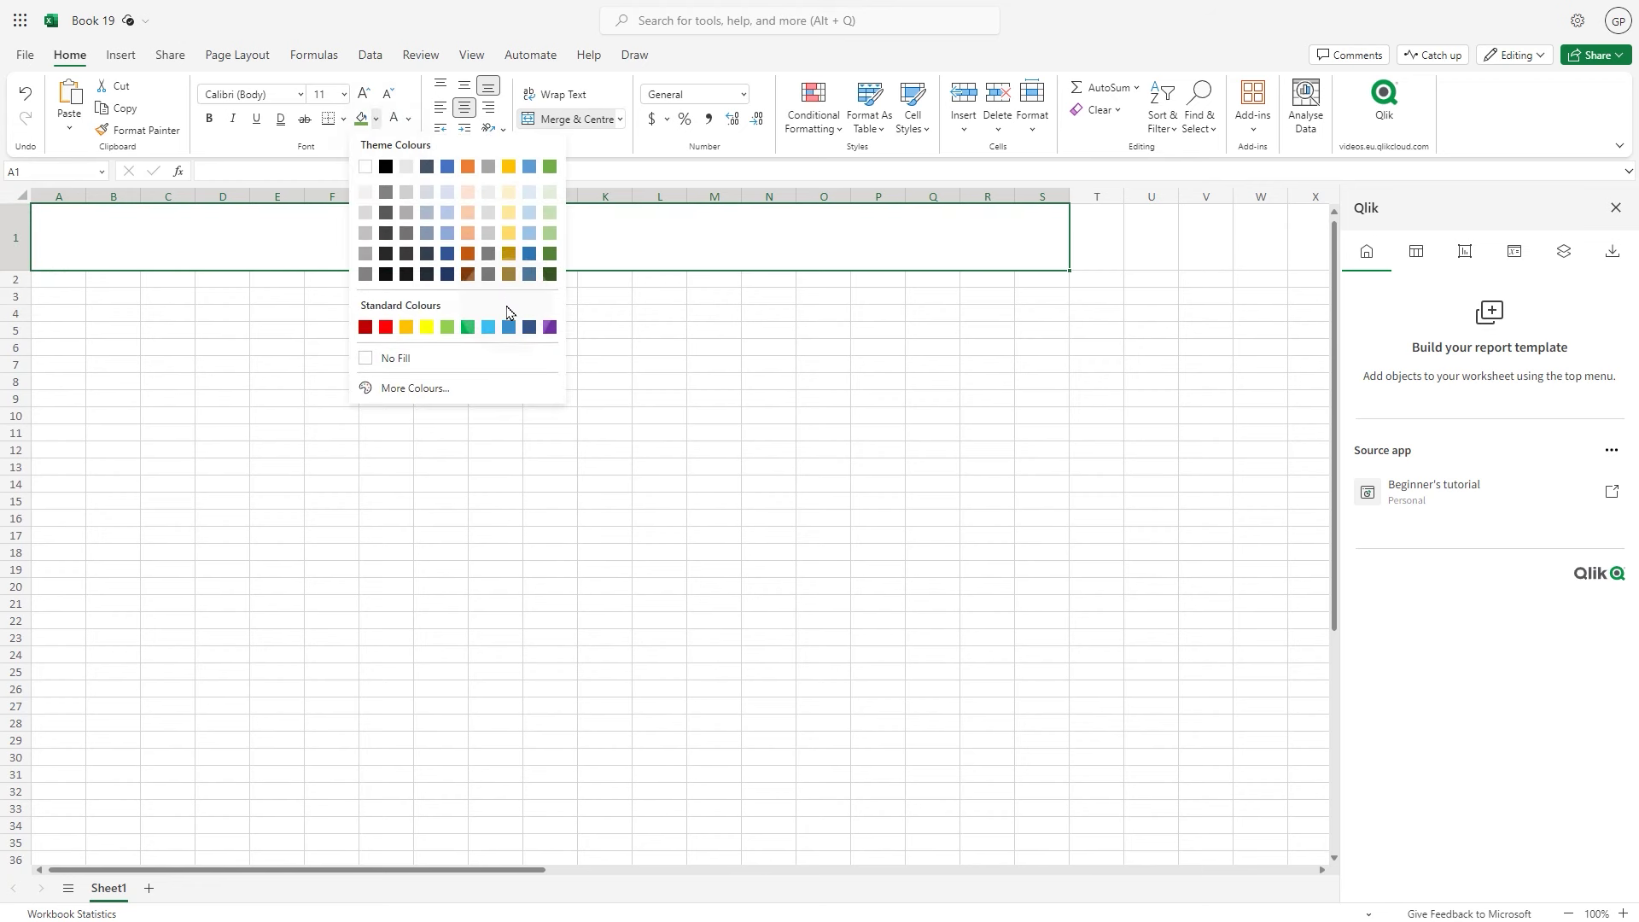
pyautogui.click(550, 274)
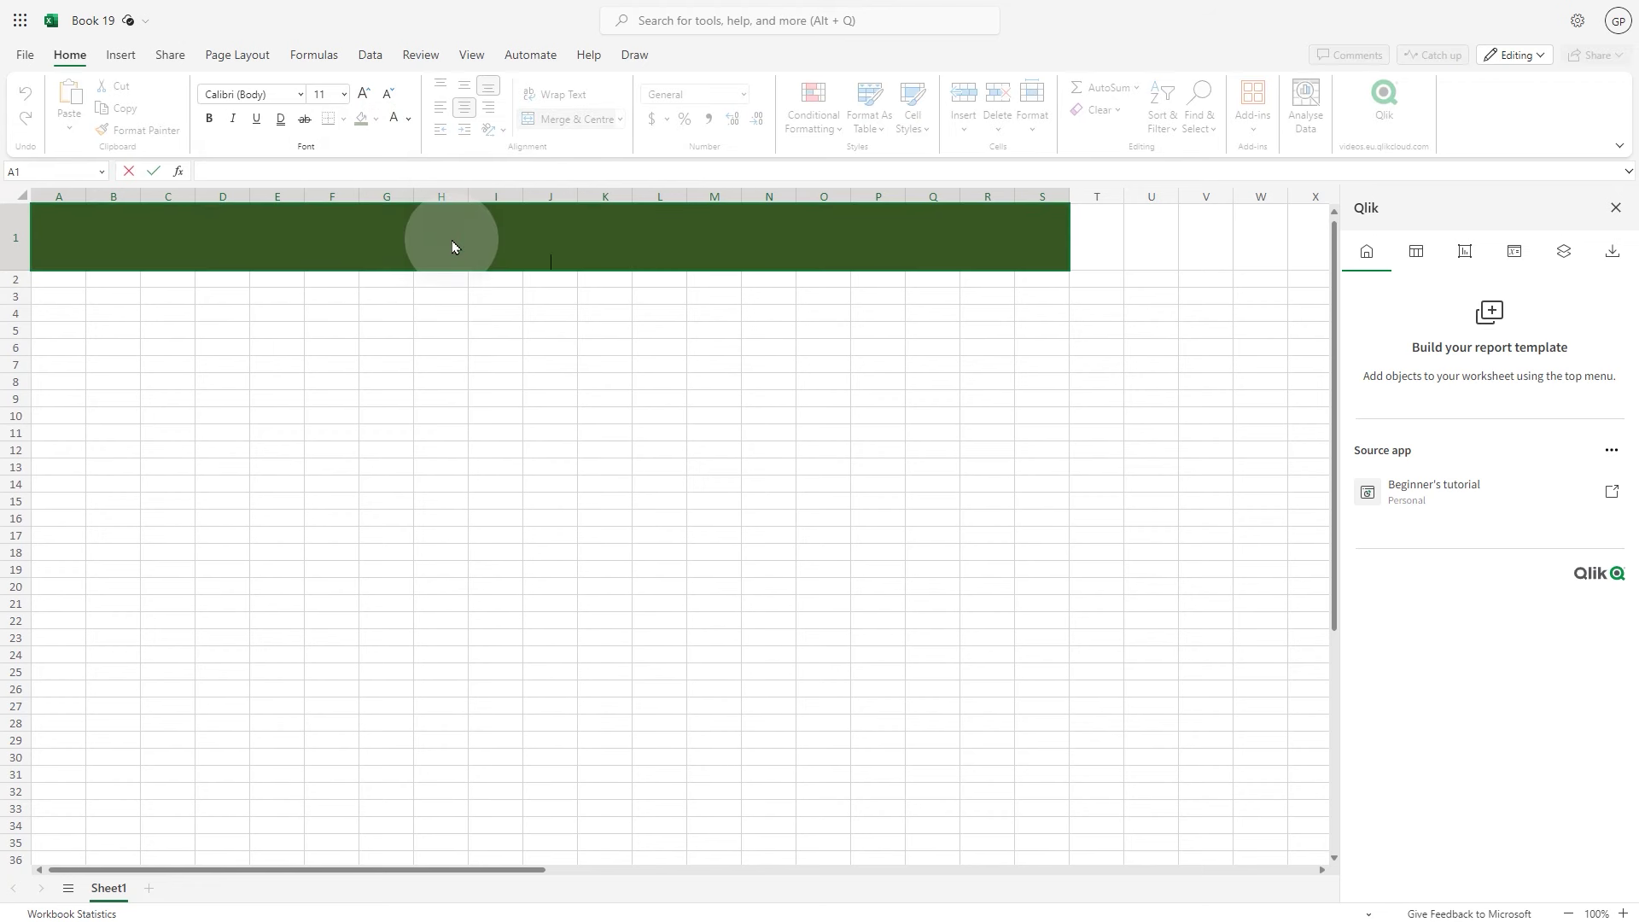
# Enter the title 'Sales Report' in white, bold, 24 pt
pyautogui.write('Sales Report')
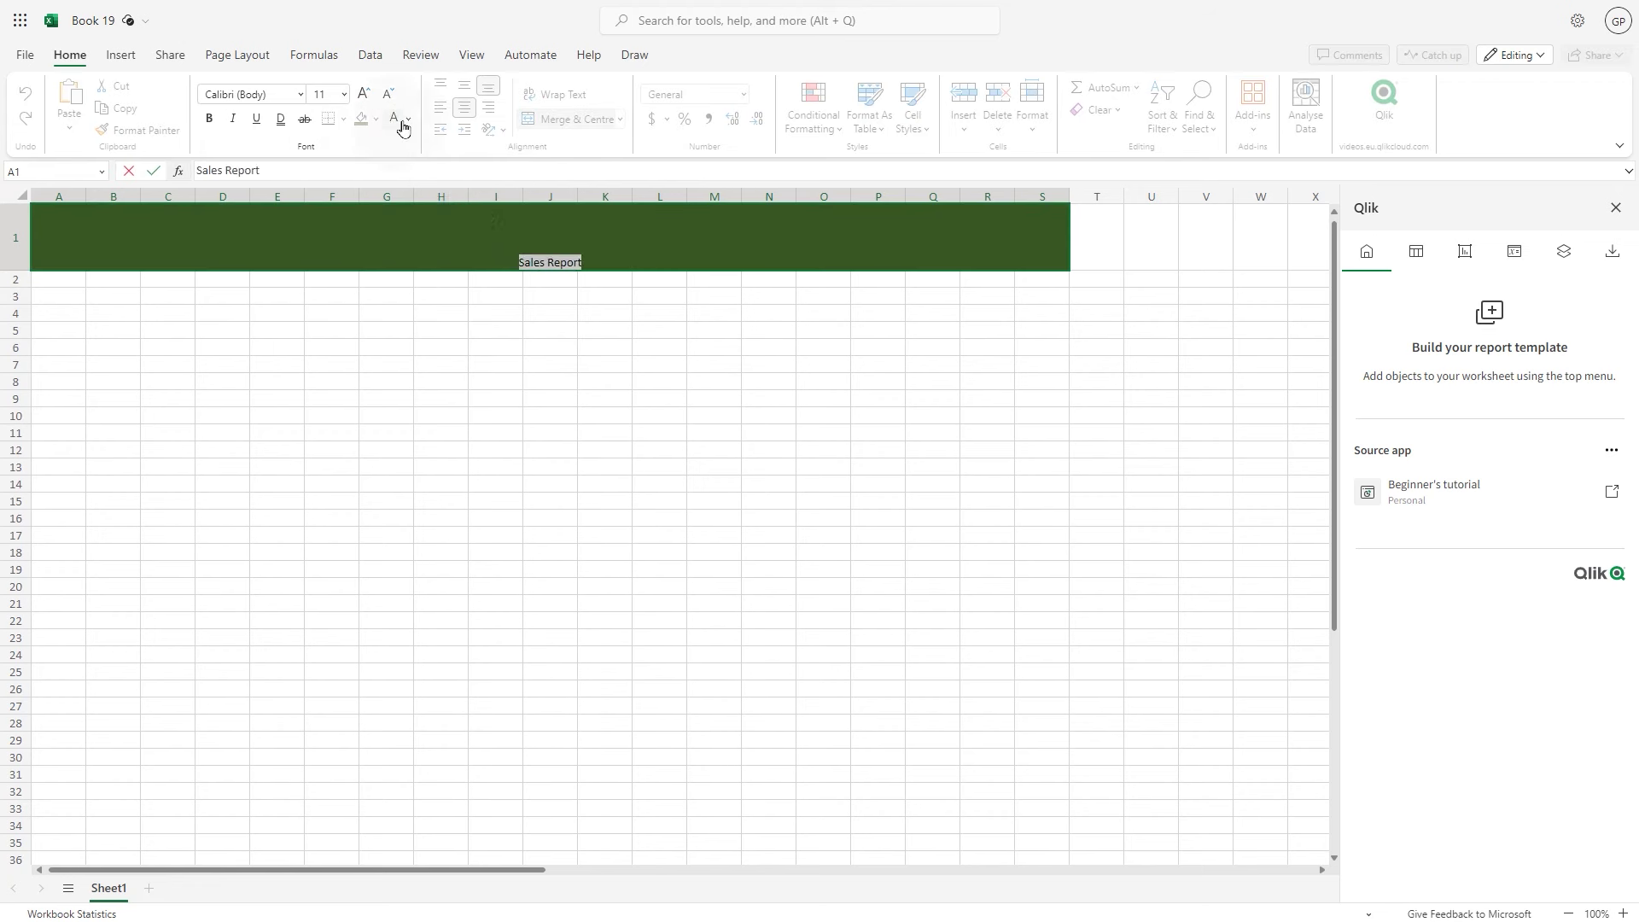
pyautogui.click(397, 123)
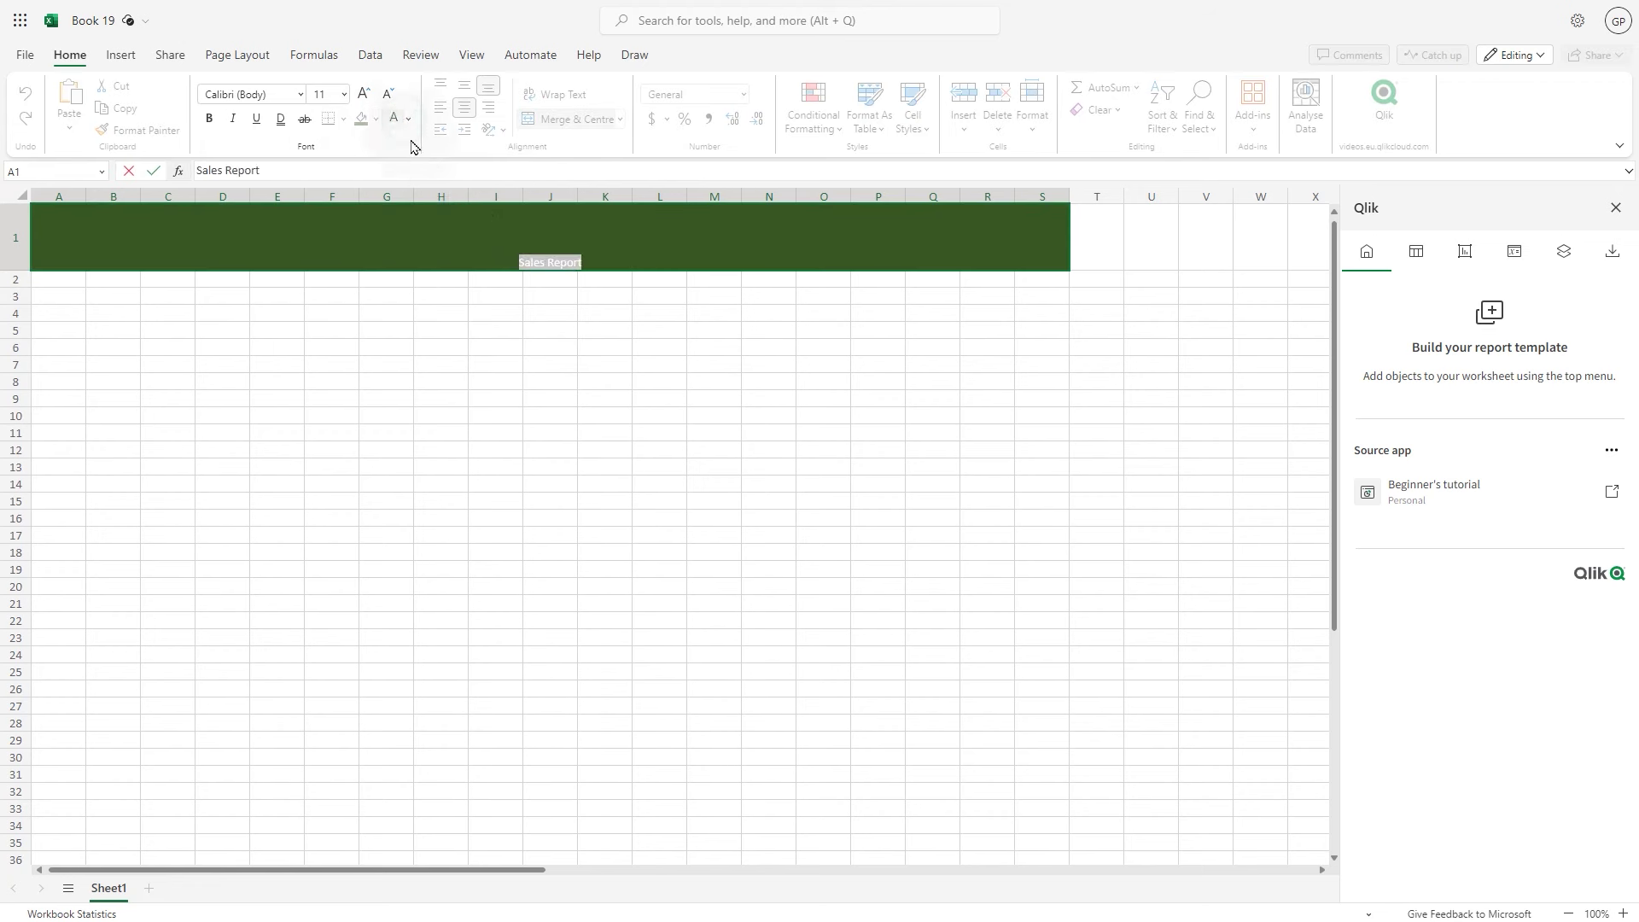
pyautogui.click(209, 120)
pyautogui.click(364, 94)
pyautogui.click(364, 94)
pyautogui.click(365, 94)
pyautogui.click(365, 94)
pyautogui.click(365, 94)
pyautogui.click(365, 94)
pyautogui.click(365, 94)
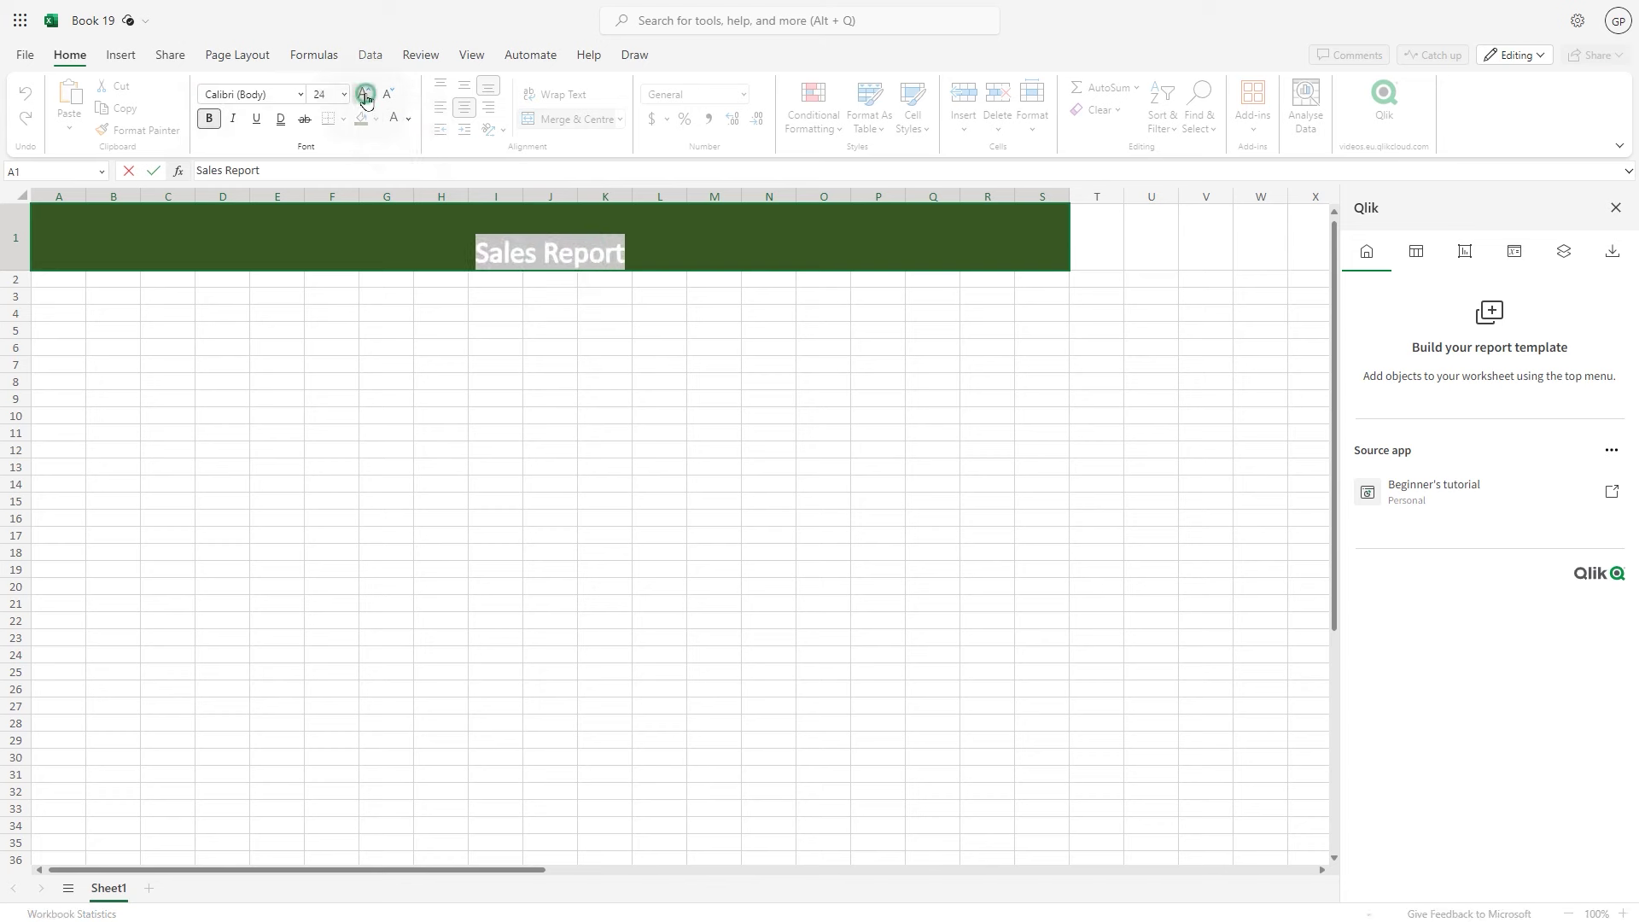
pyautogui.click(365, 94)
pyautogui.click(364, 94)
pyautogui.click(120, 54)
# Insert Qlik-Logo_WHITE.png from this device and shrink it into the banner's left side
pyautogui.click(278, 346)
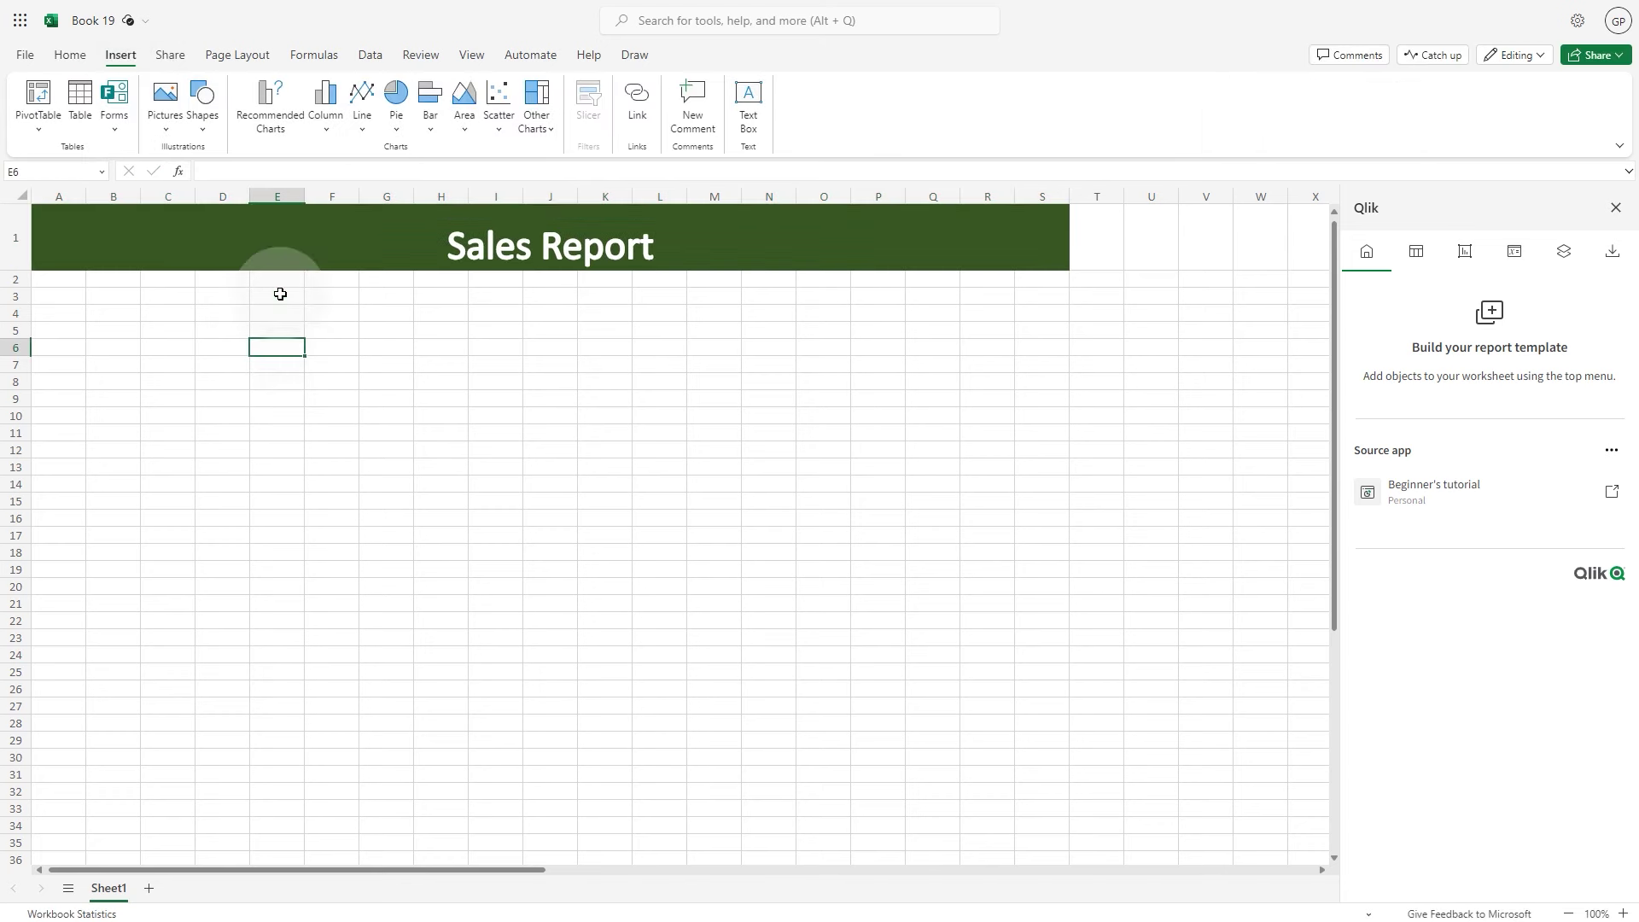
pyautogui.click(166, 107)
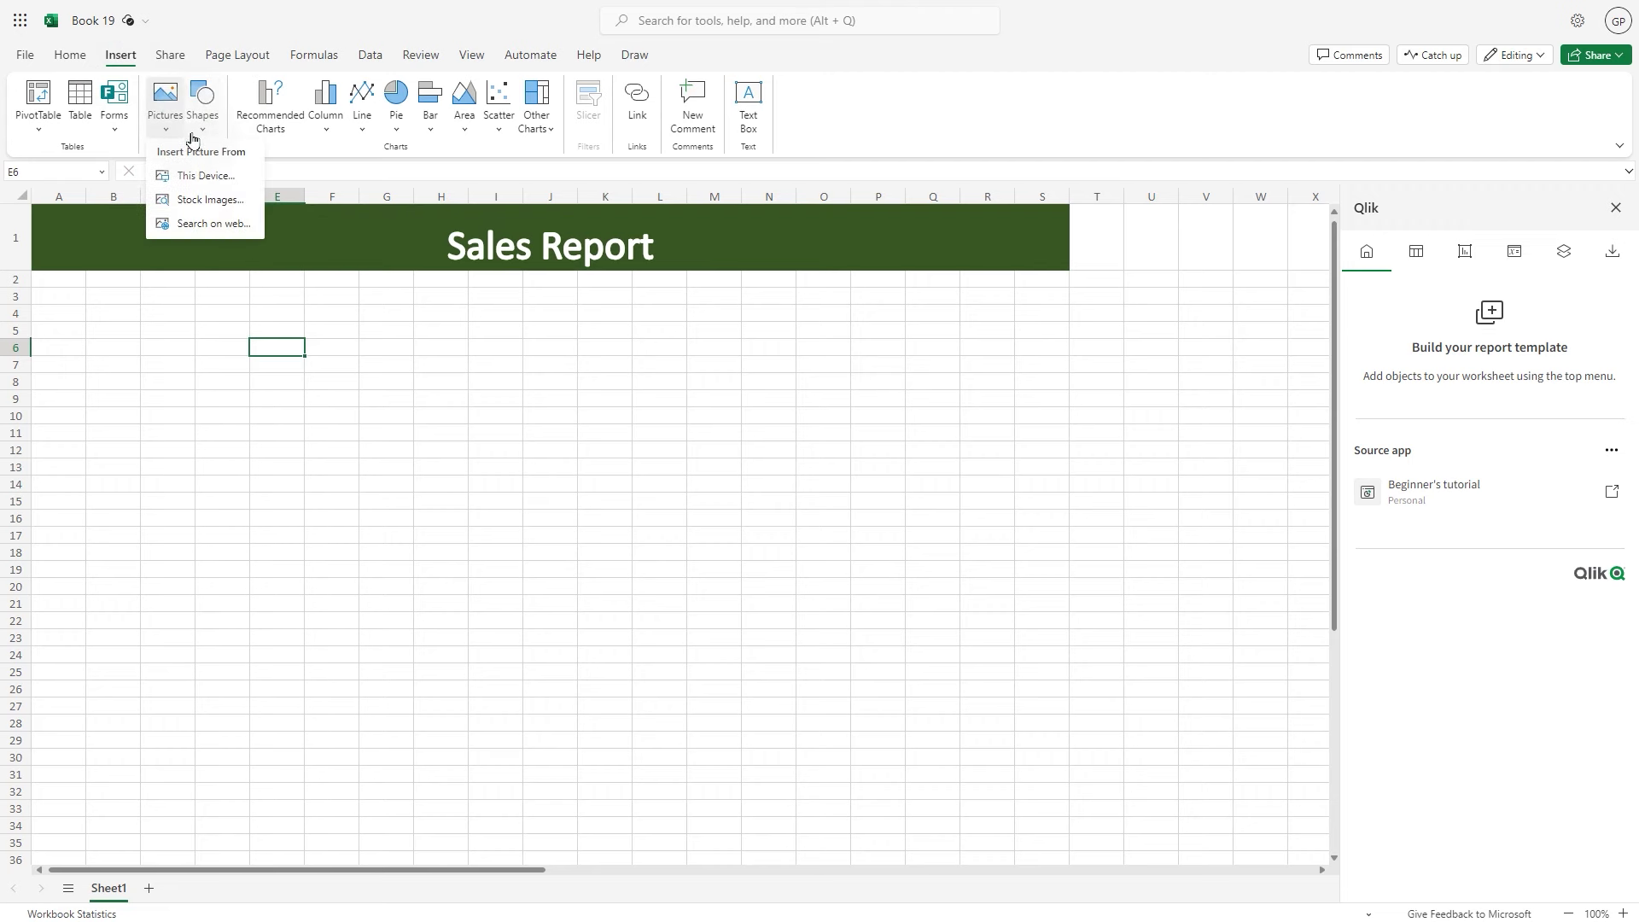
pyautogui.click(197, 175)
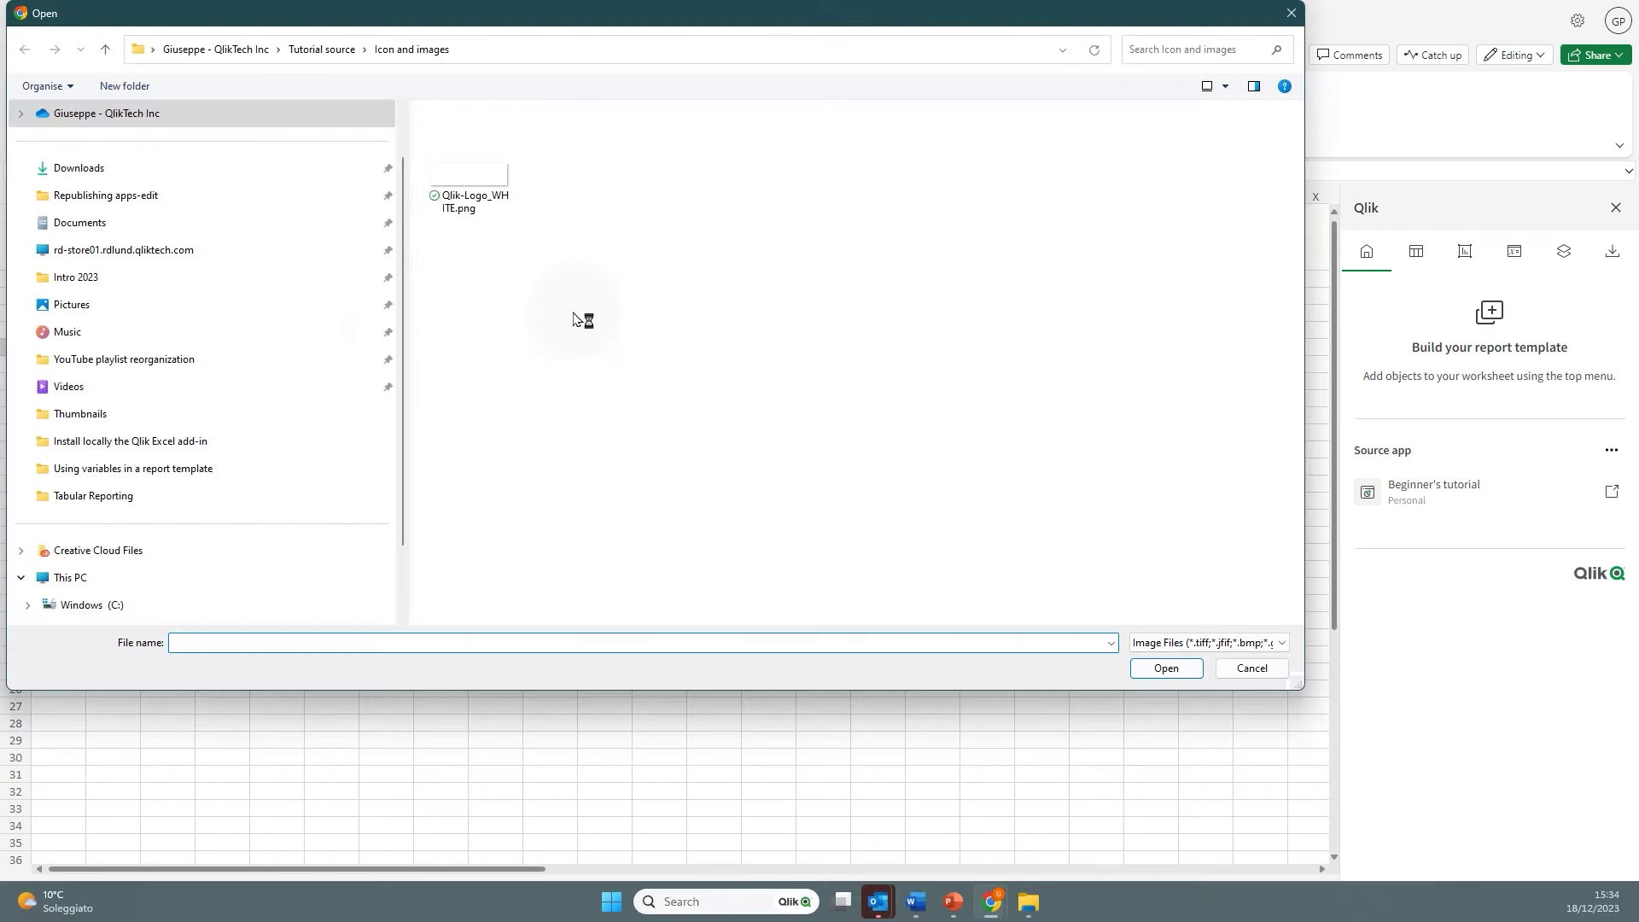
pyautogui.click(480, 176)
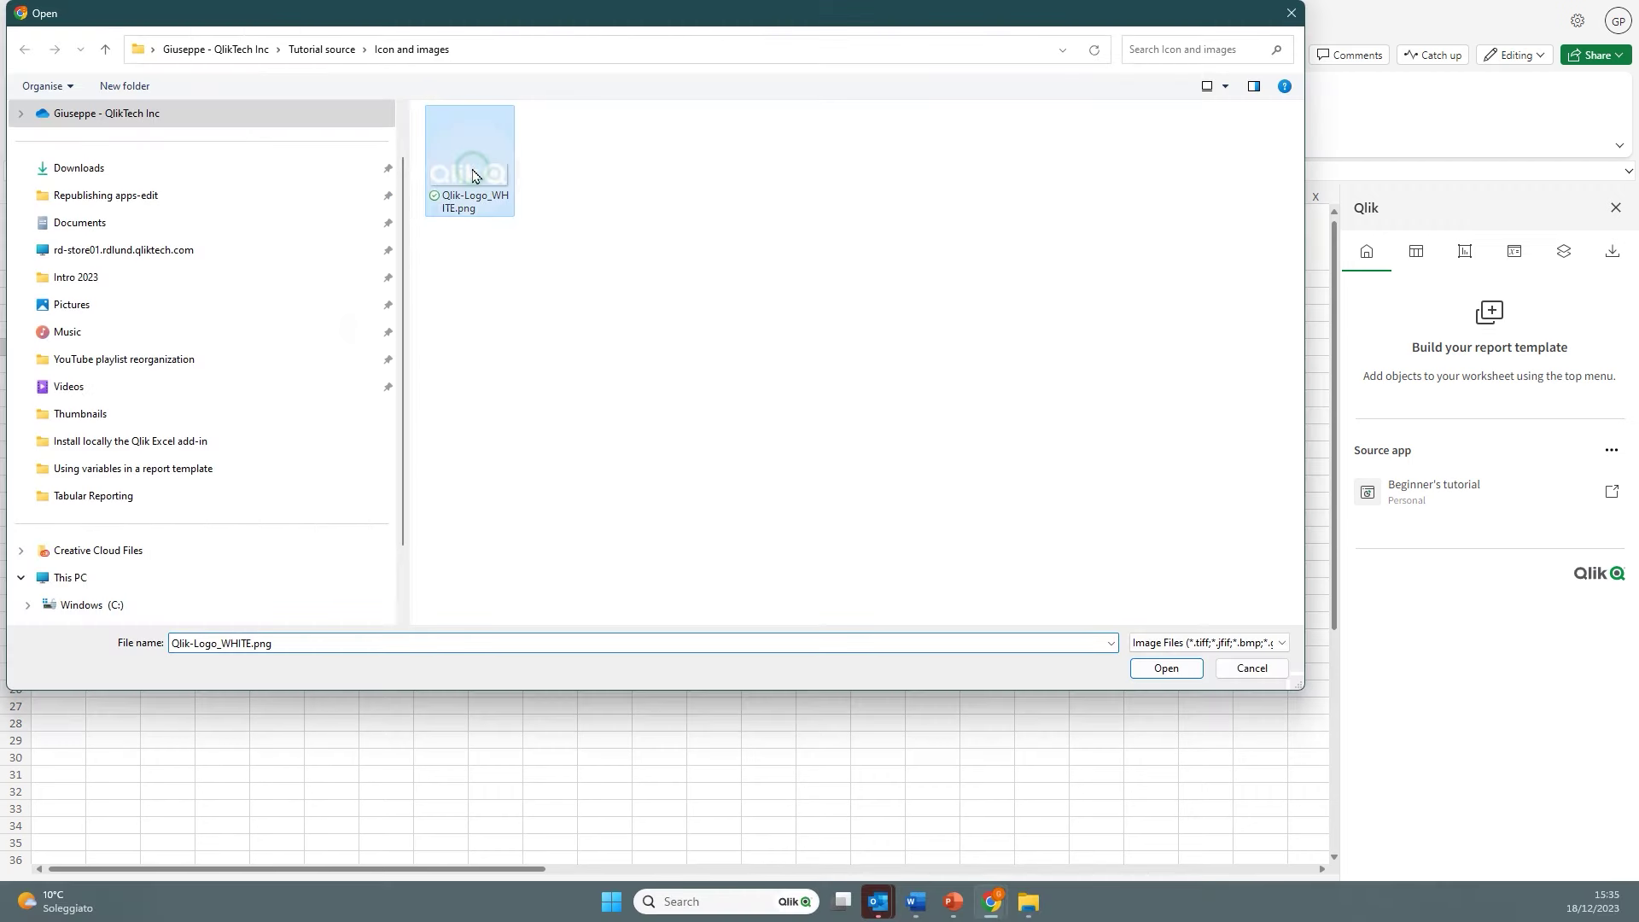
pyautogui.click(1167, 669)
pyautogui.moveTo(659, 458); pyautogui.dragTo(212, 246)
pyautogui.click(241, 329)
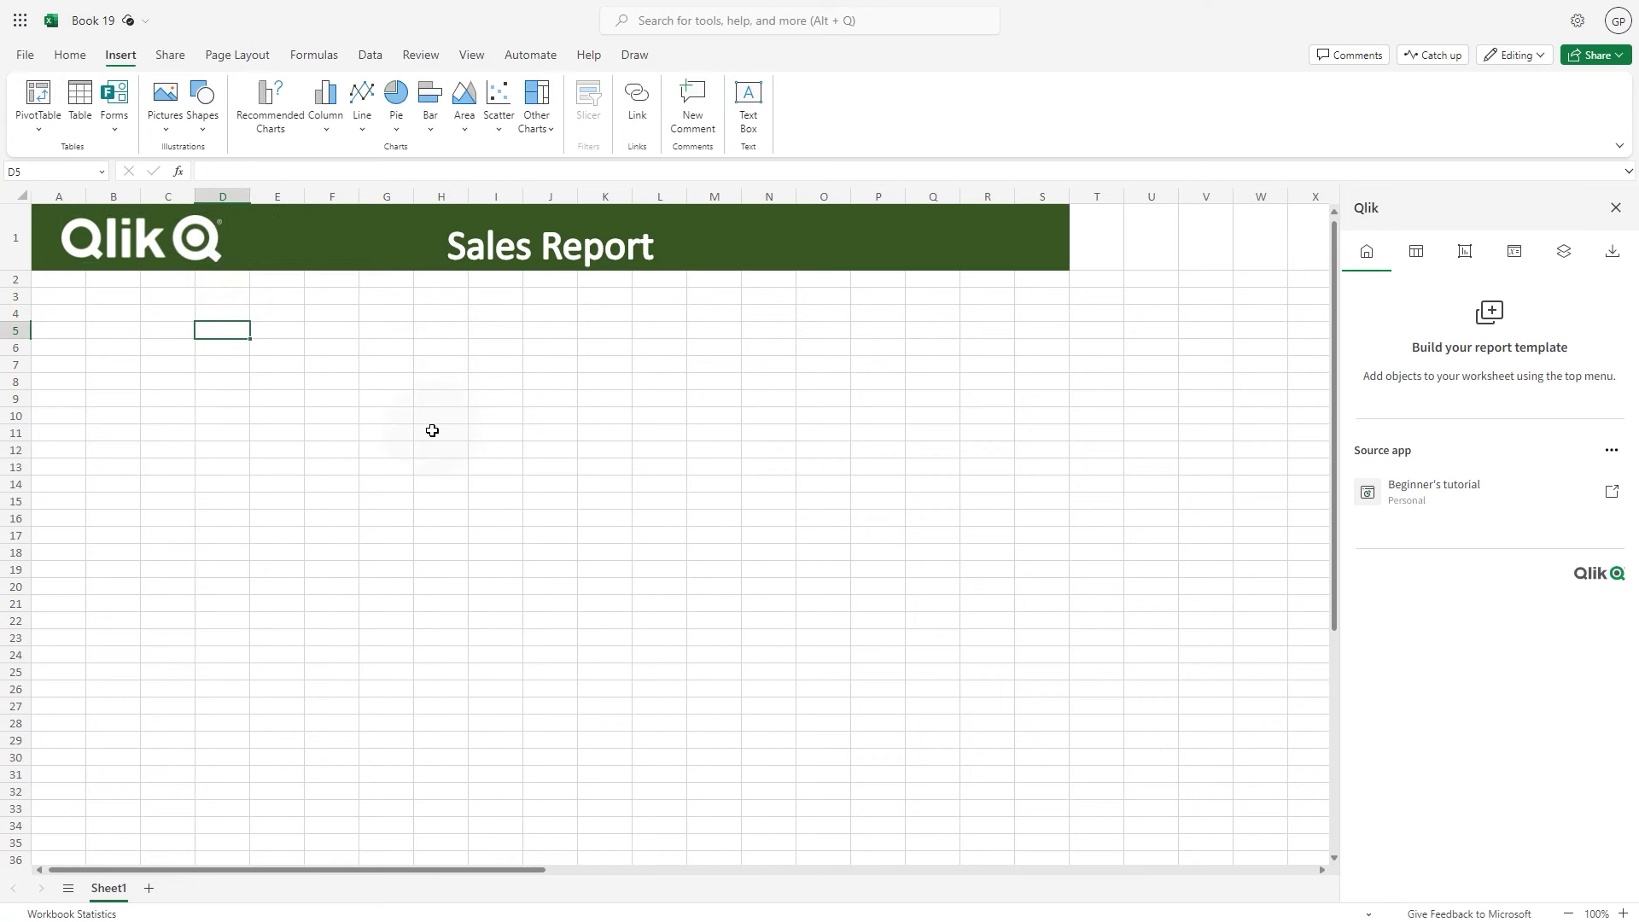
pyautogui.click(63, 303)
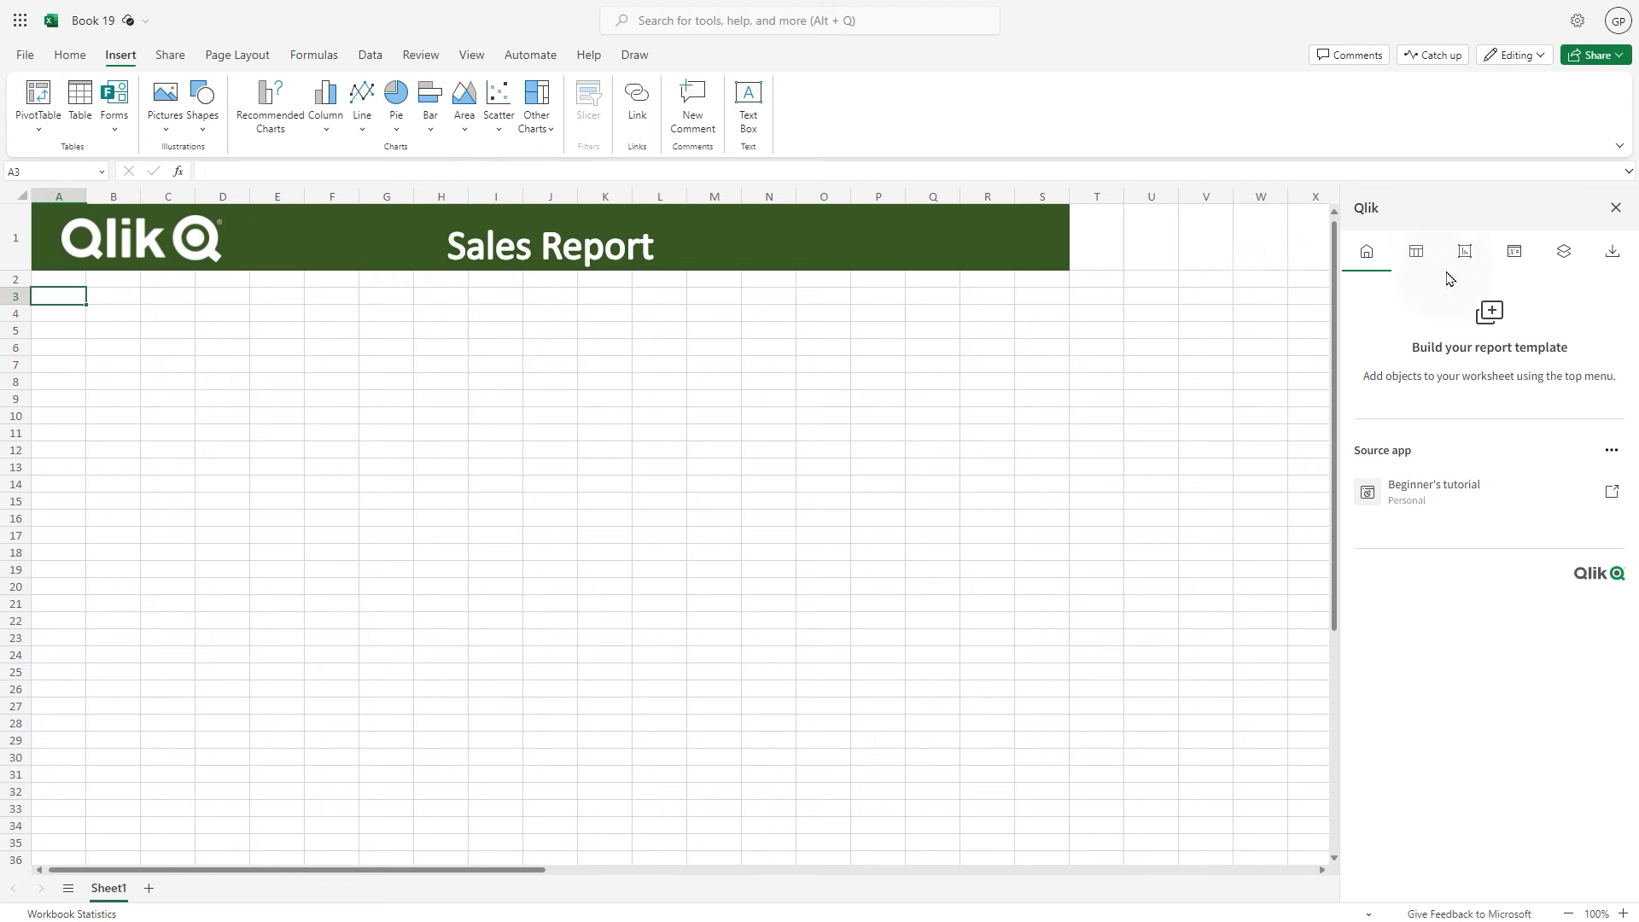
# Add the Dashboard's Top 5 Customers chart, move it down to row 6 and shrink it
pyautogui.click(1465, 253)
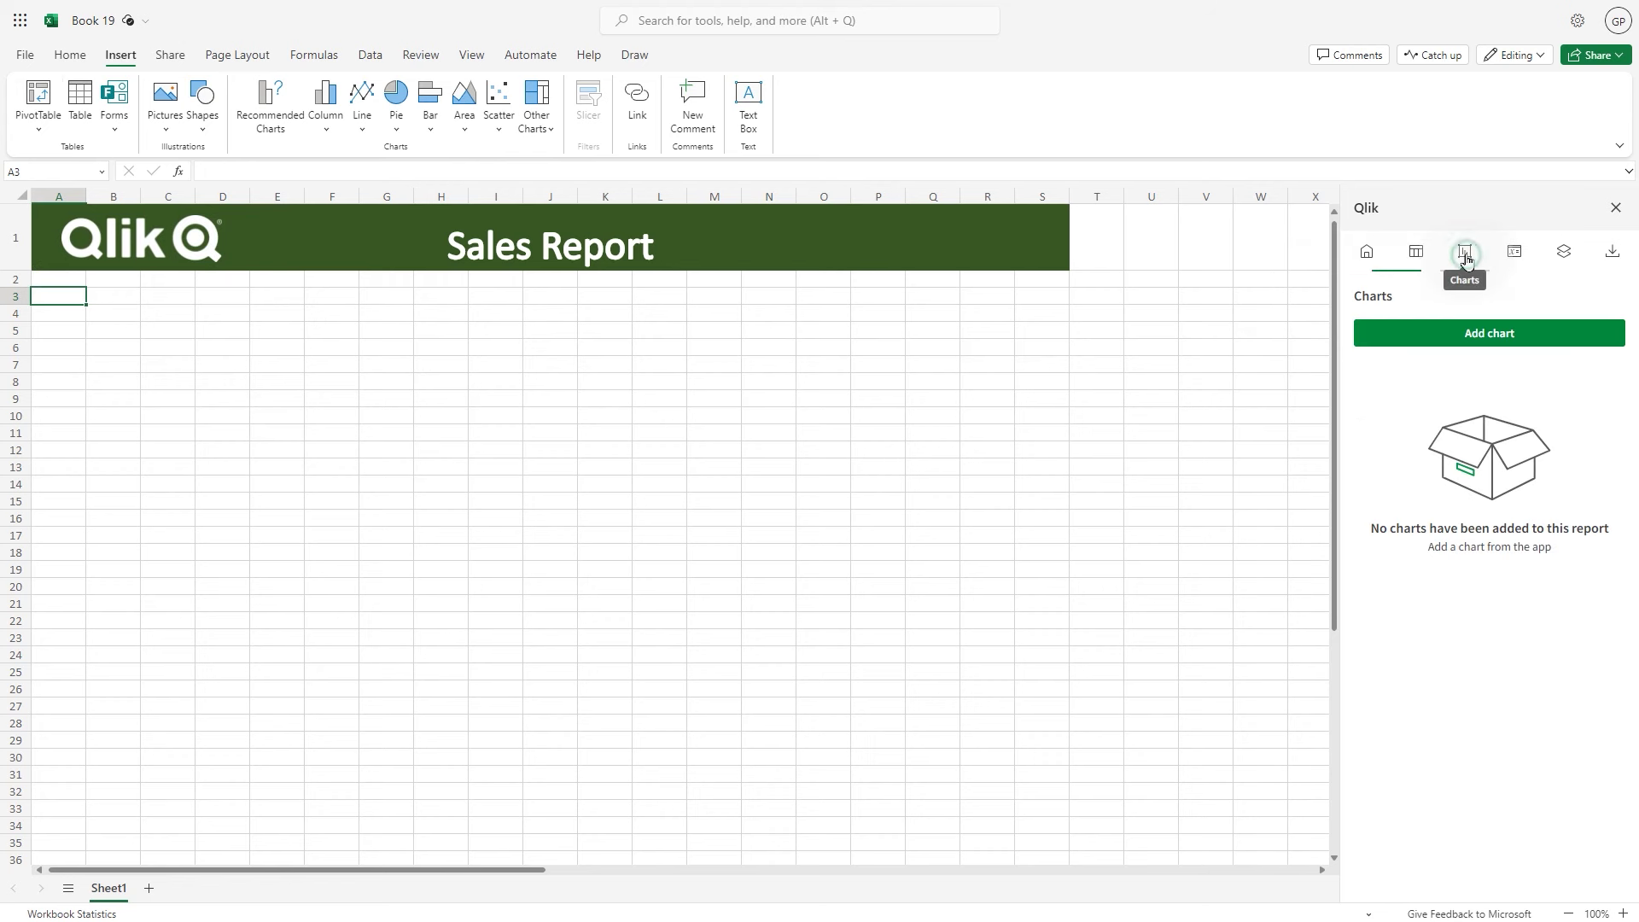
pyautogui.click(1503, 333)
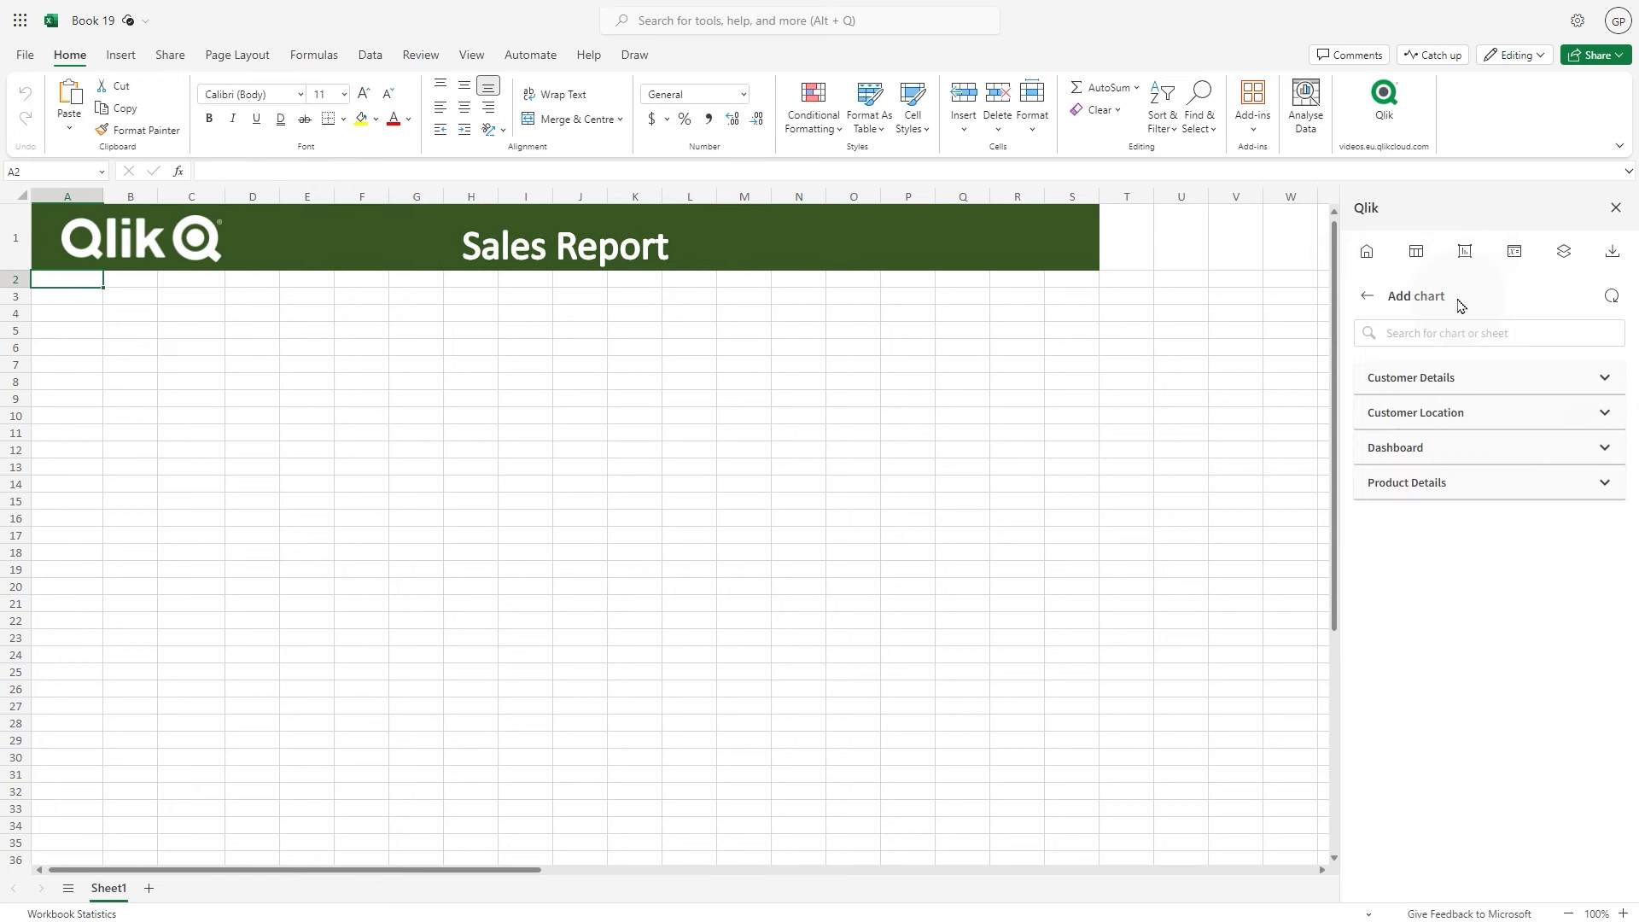
pyautogui.click(1606, 448)
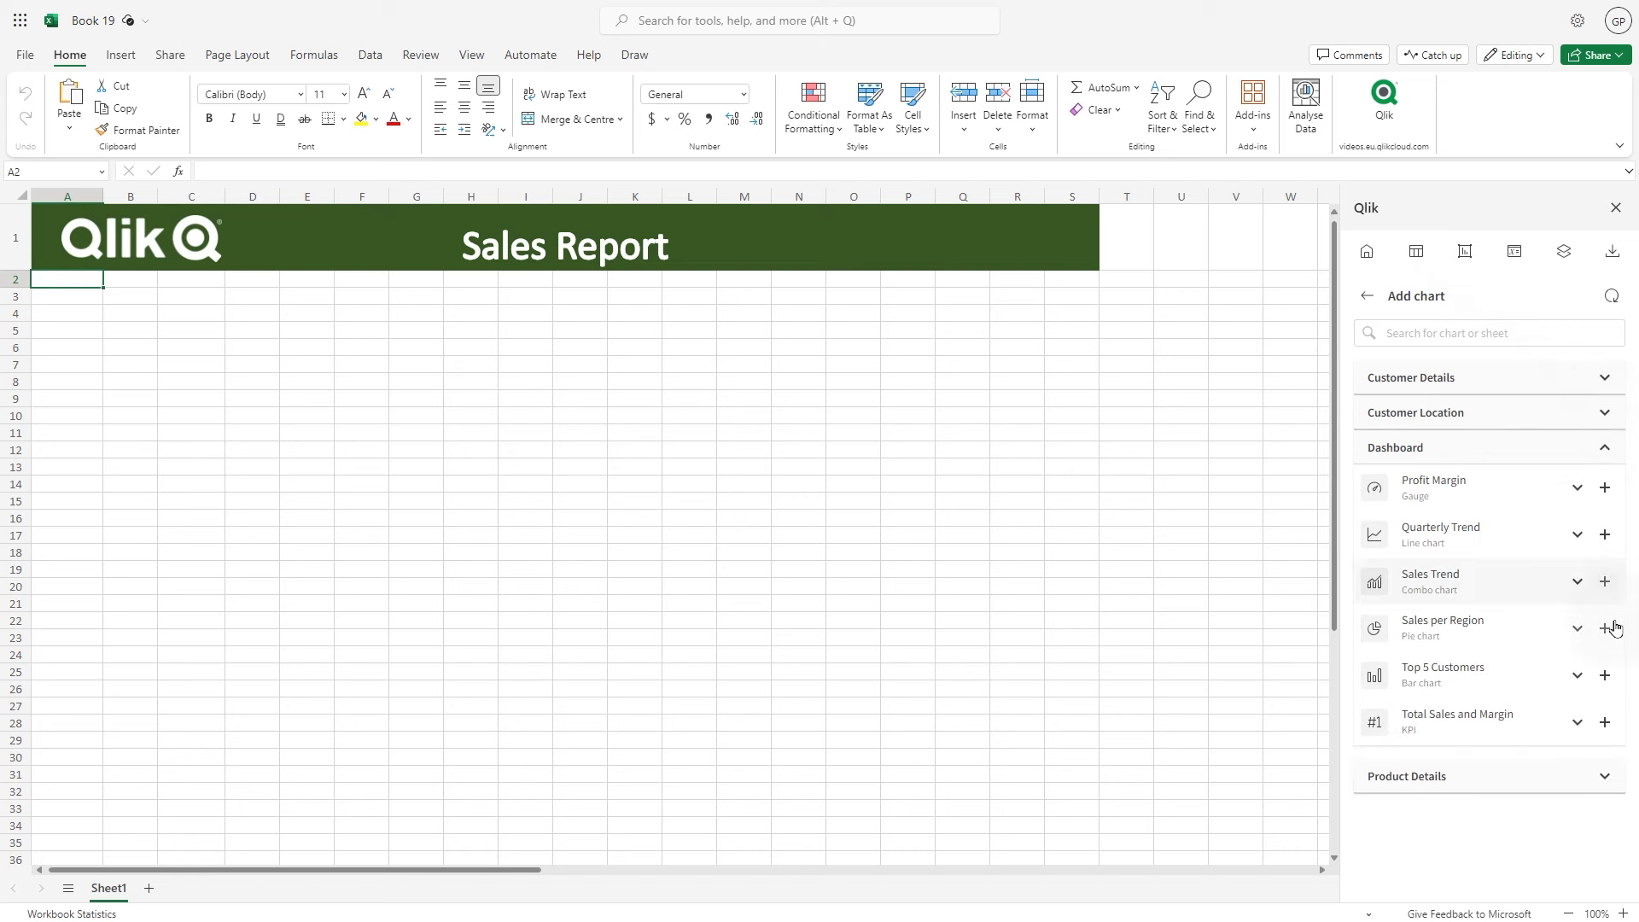
pyautogui.click(1605, 676)
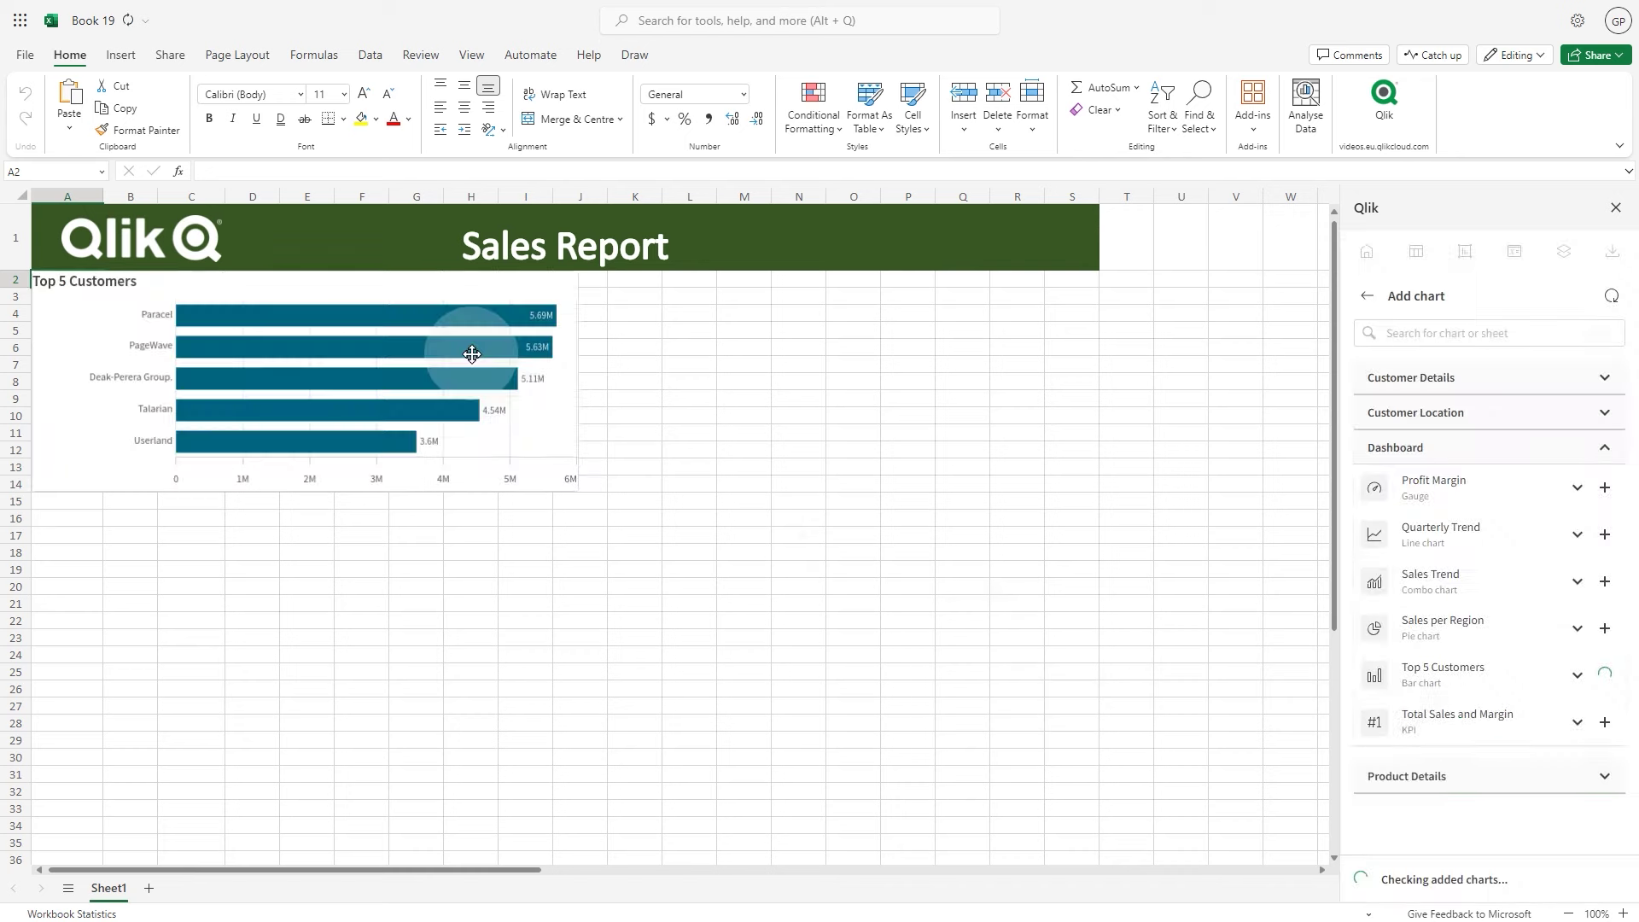
pyautogui.moveTo(475, 348); pyautogui.dragTo(439, 450)
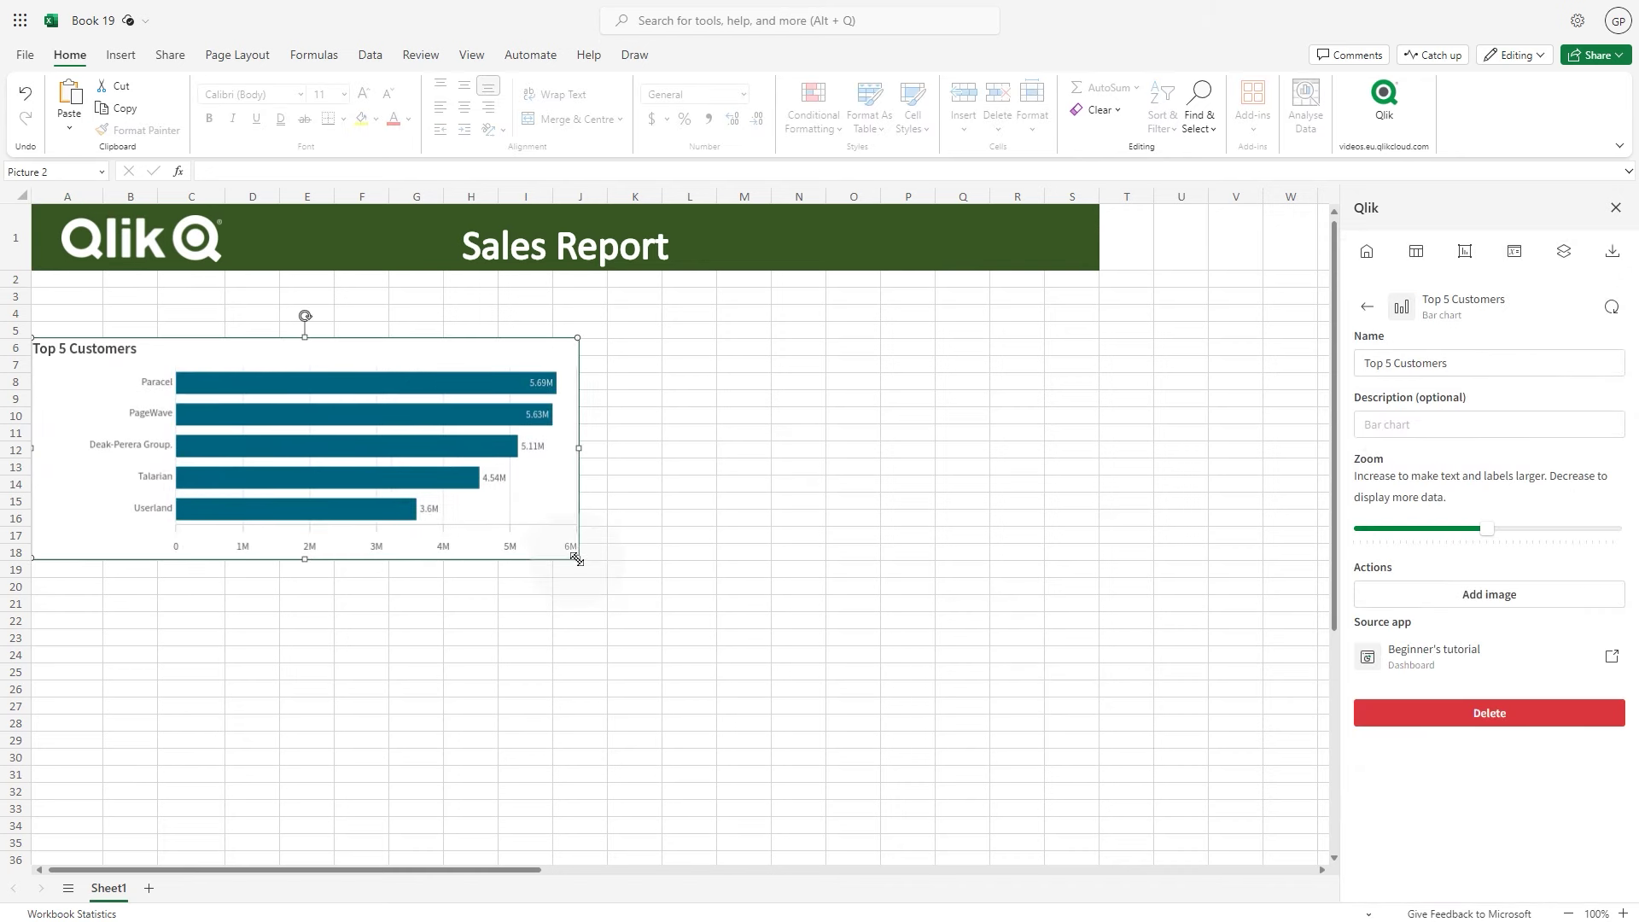
pyautogui.moveTo(575, 556); pyautogui.dragTo(508, 527)
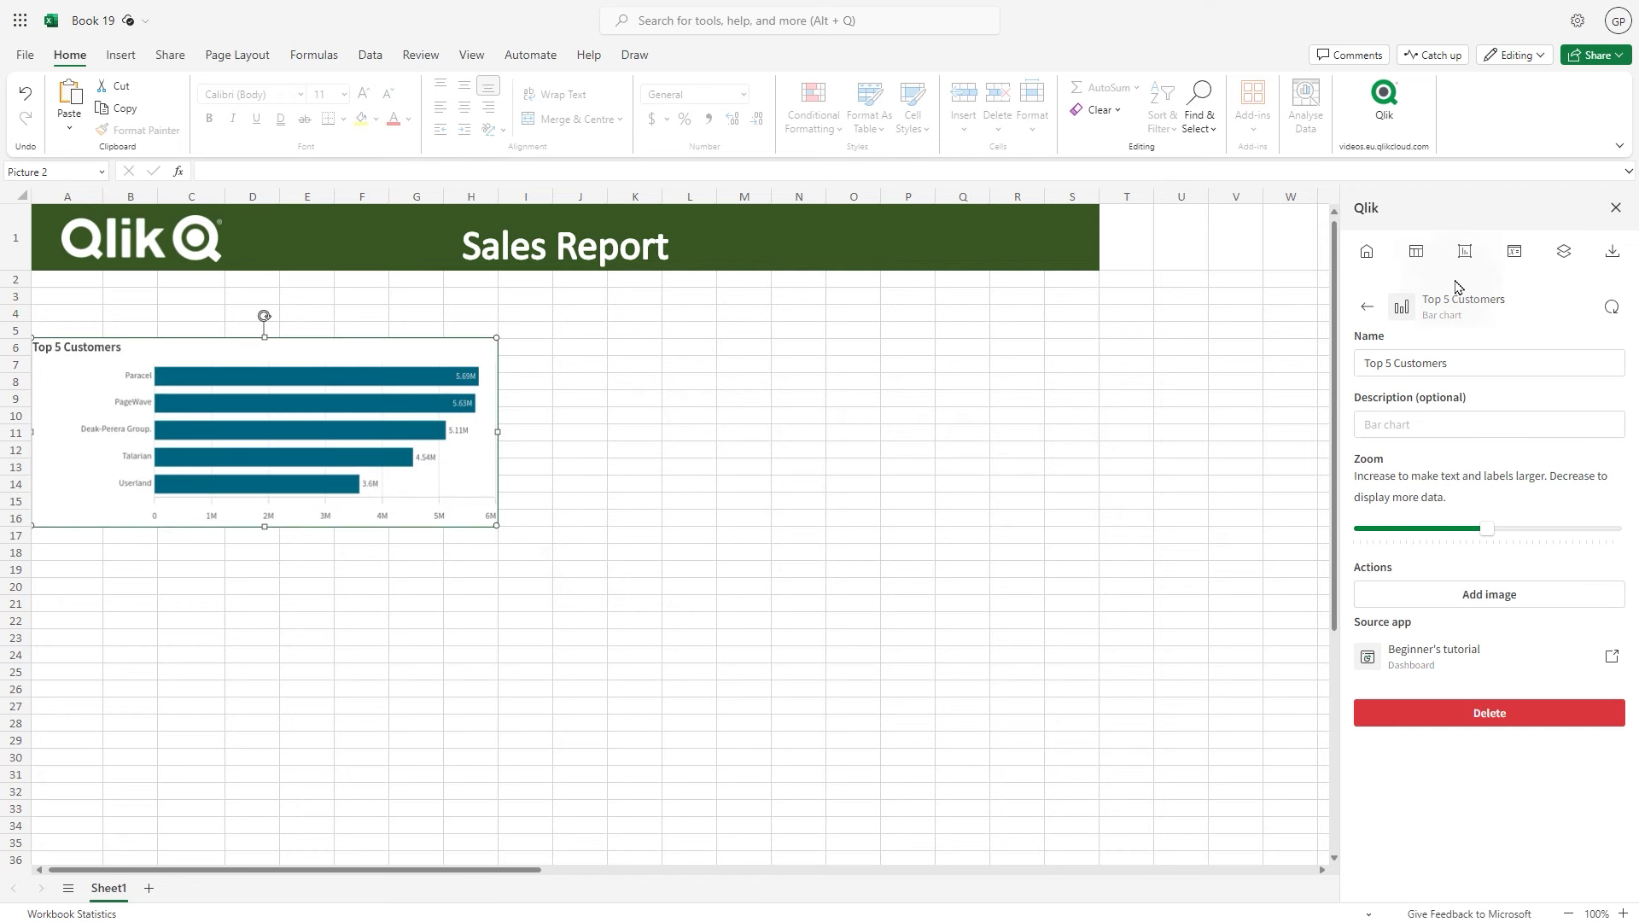
# Add the Quarterly Trend chart, shrink it, and place it beside the bar chart
pyautogui.click(1465, 251)
pyautogui.click(1485, 333)
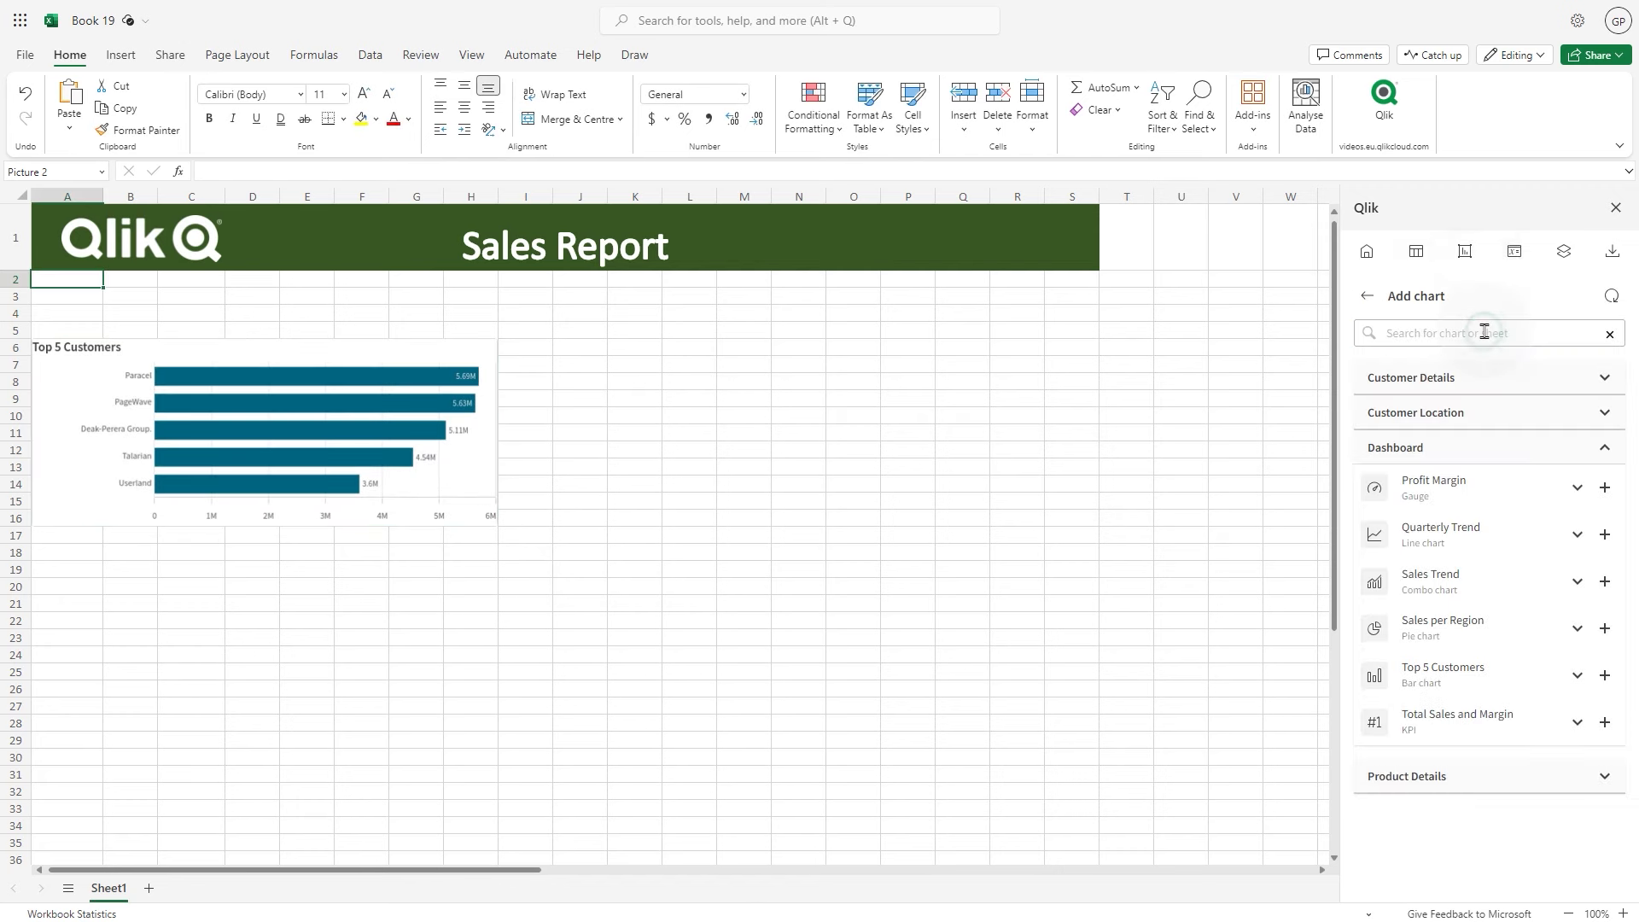
pyautogui.click(1605, 535)
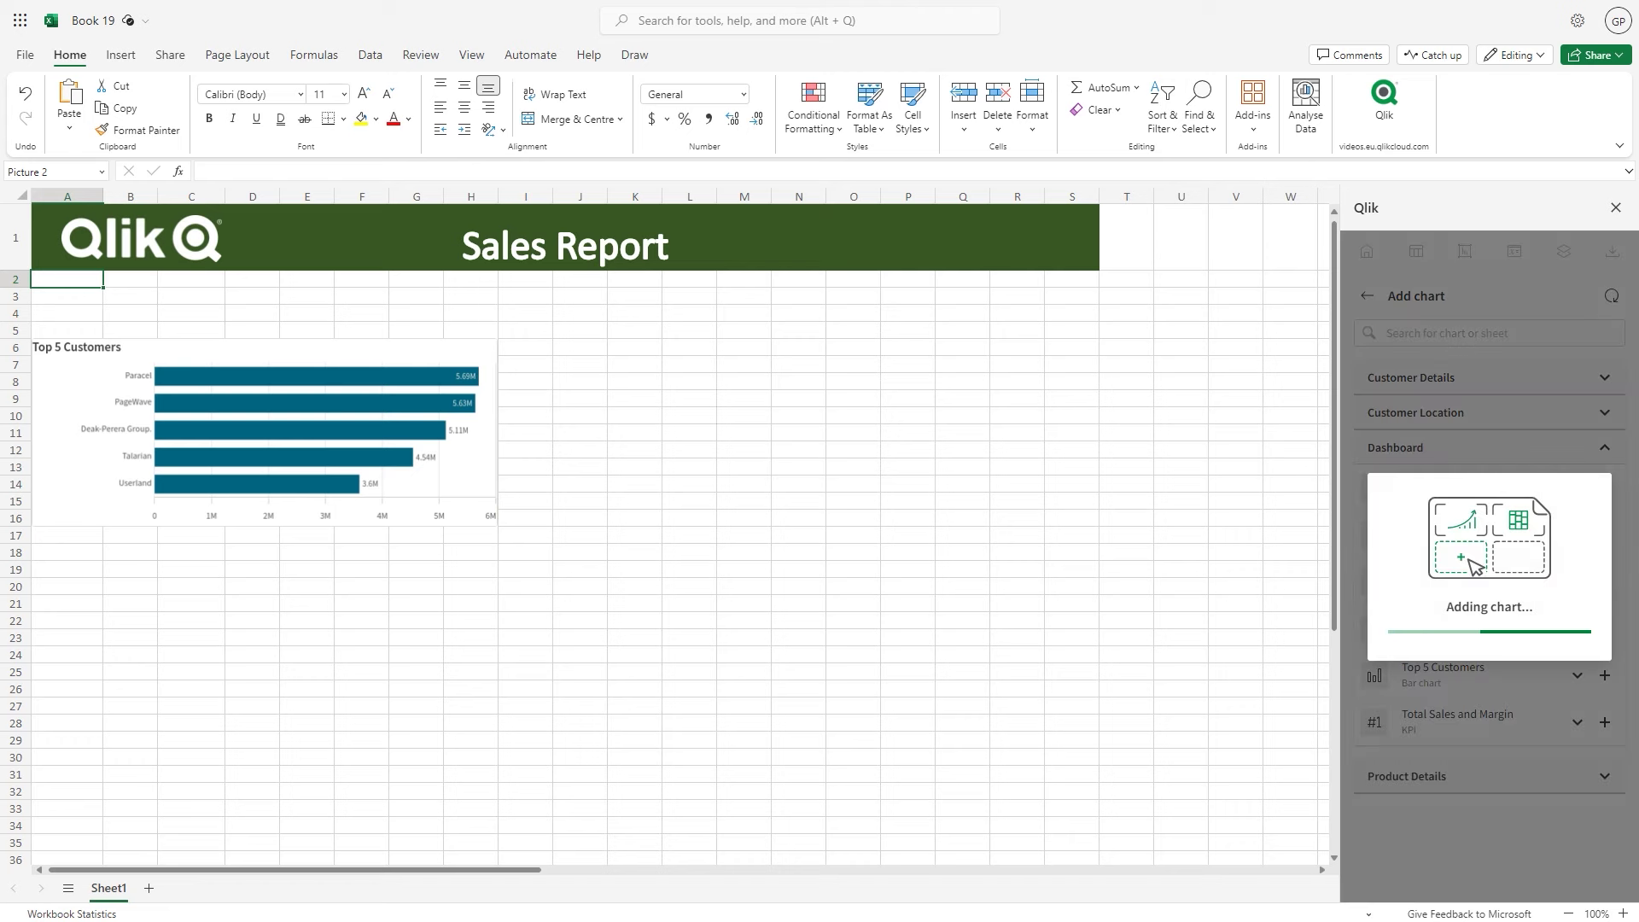
pyautogui.moveTo(782, 636); pyautogui.dragTo(458, 480)
pyautogui.moveTo(334, 431); pyautogui.dragTo(840, 489)
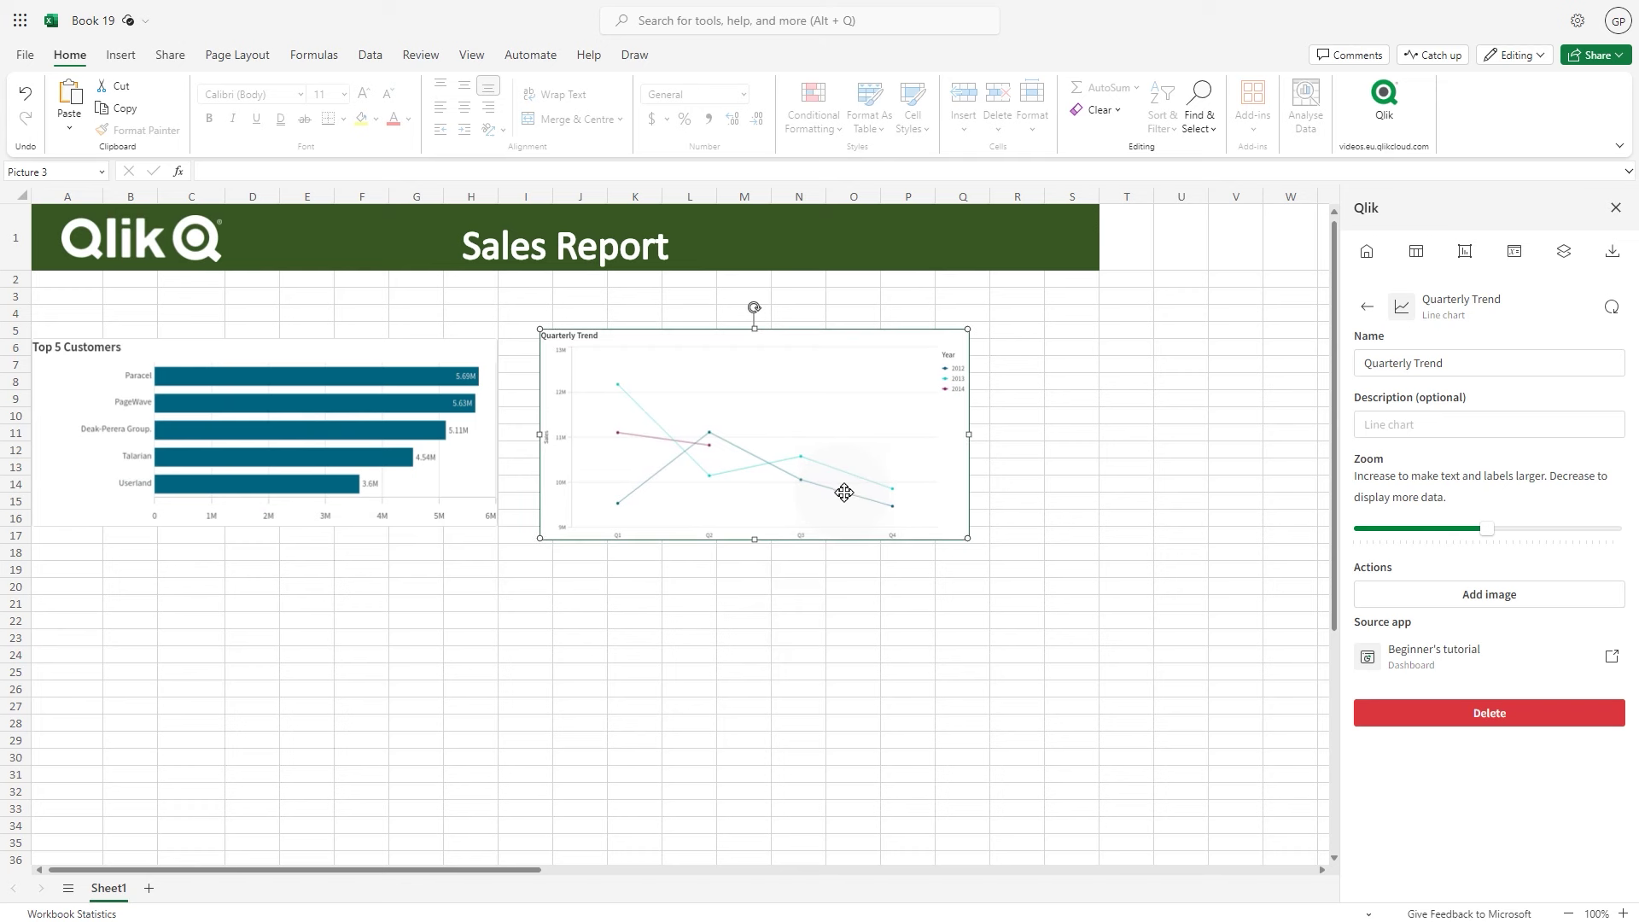
# Add all six columns of the Sales sheet's xwCw table as individual columns starting at A19
pyautogui.click(55, 571)
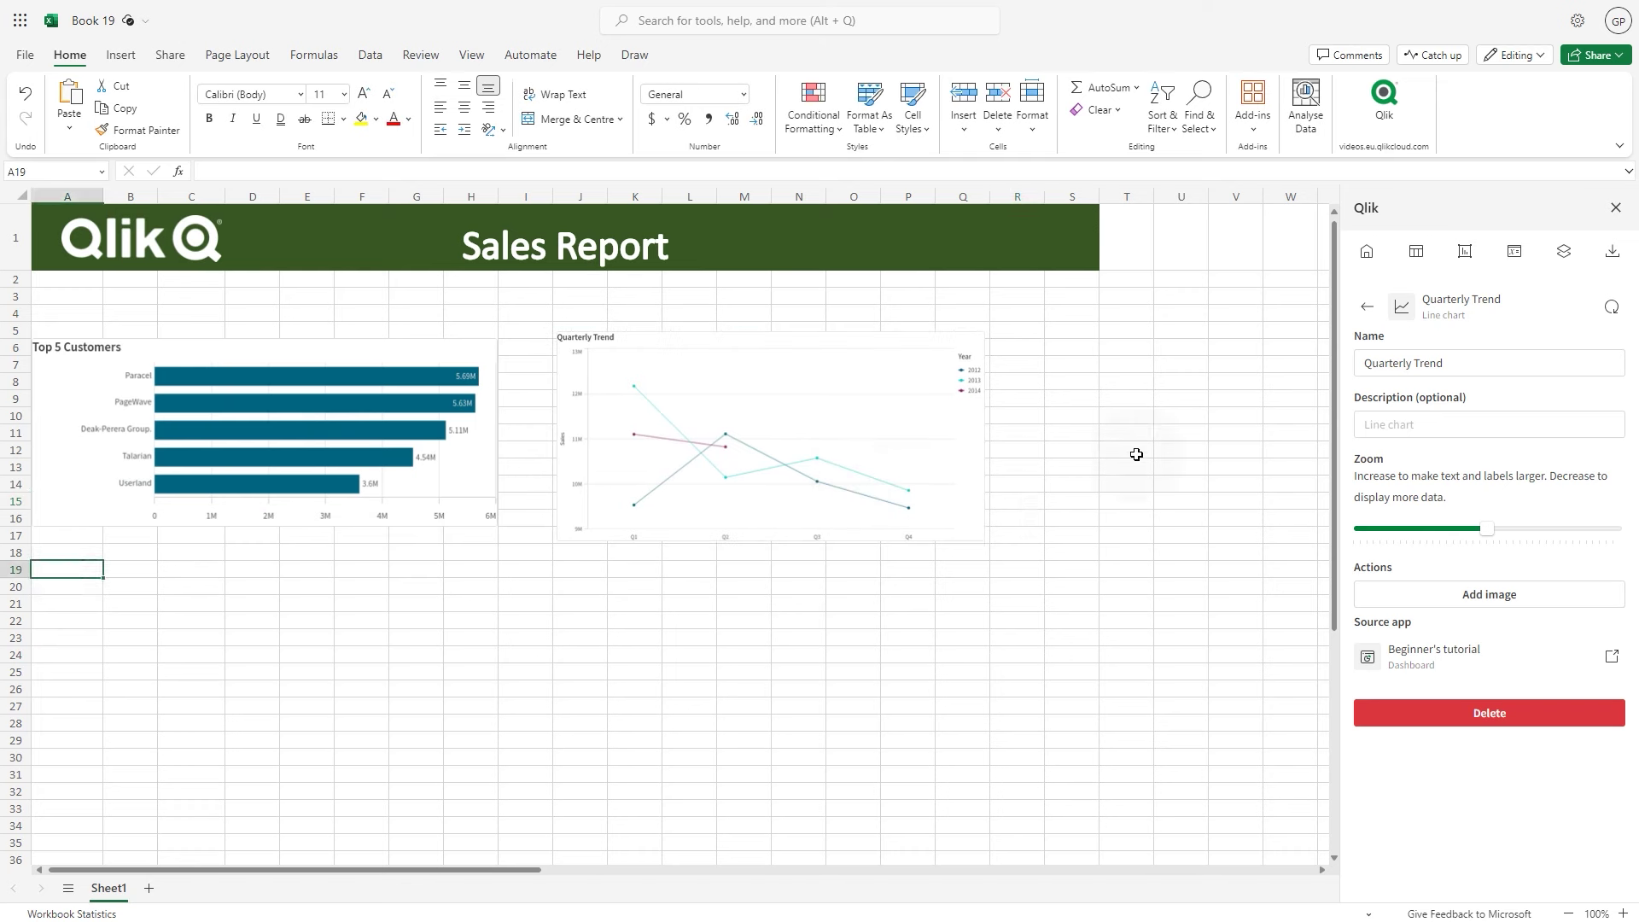
pyautogui.click(1417, 251)
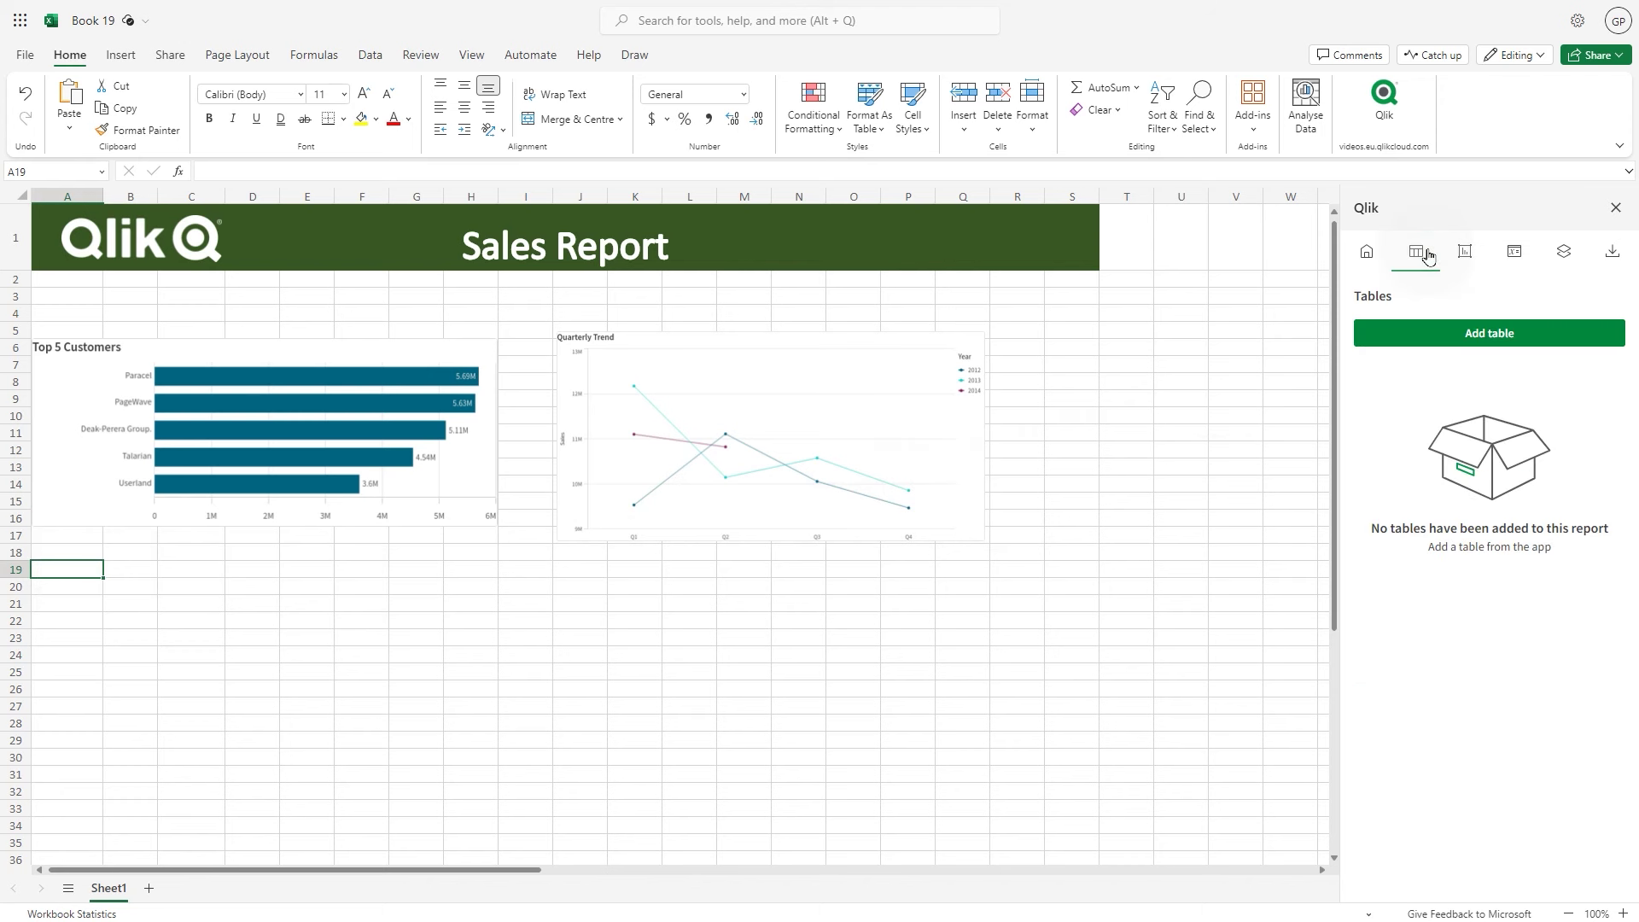
pyautogui.click(1475, 331)
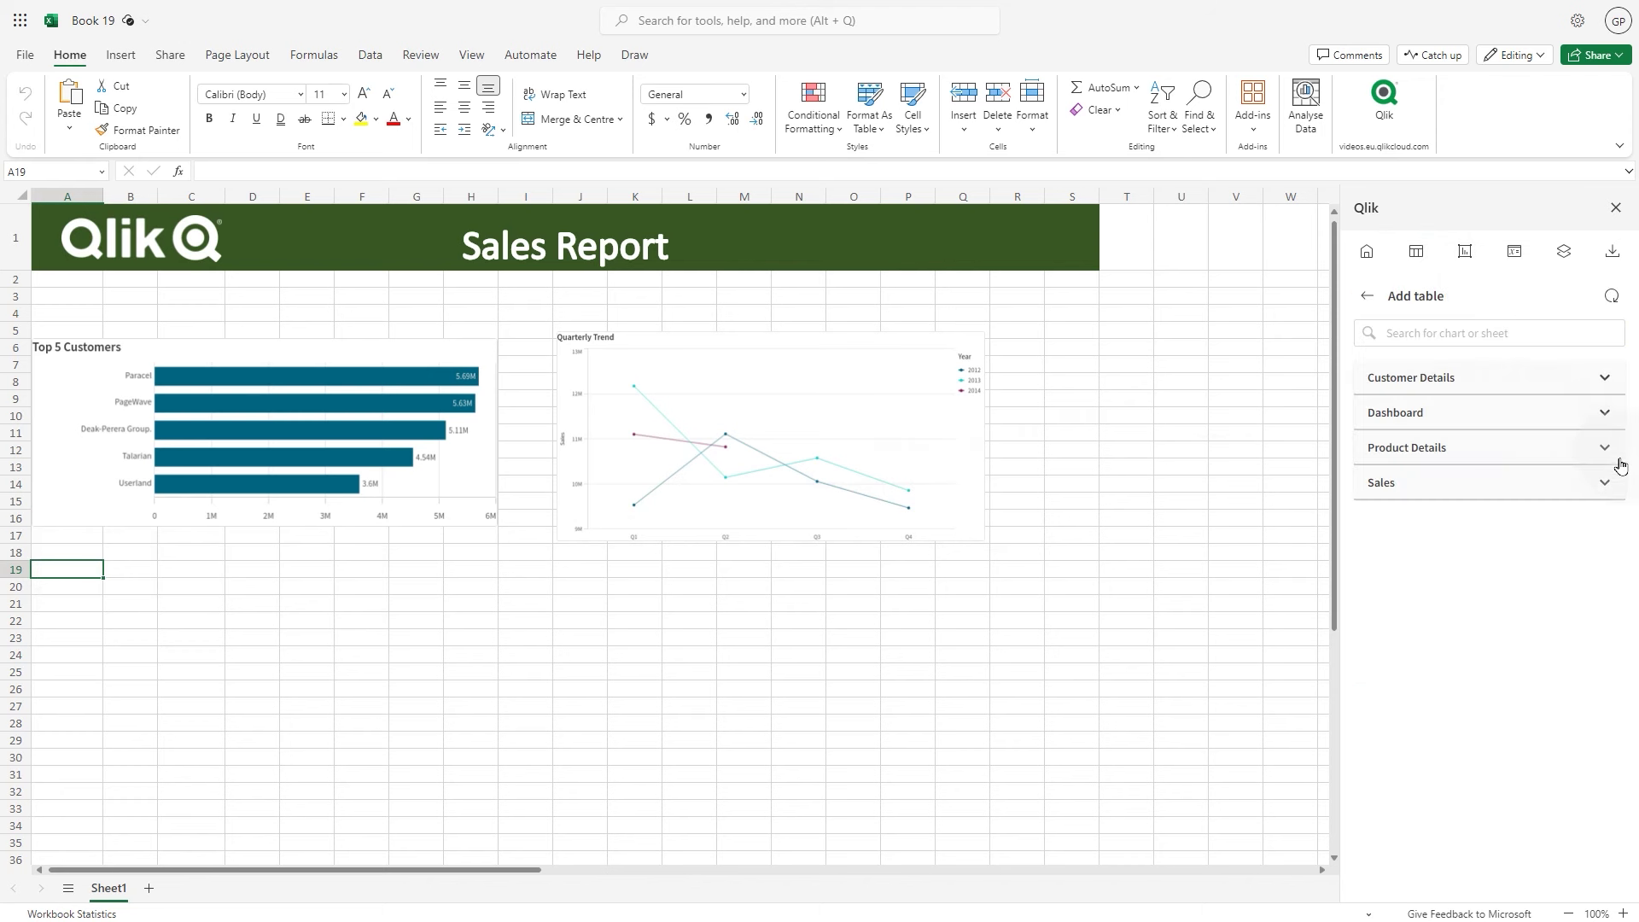
pyautogui.click(1608, 483)
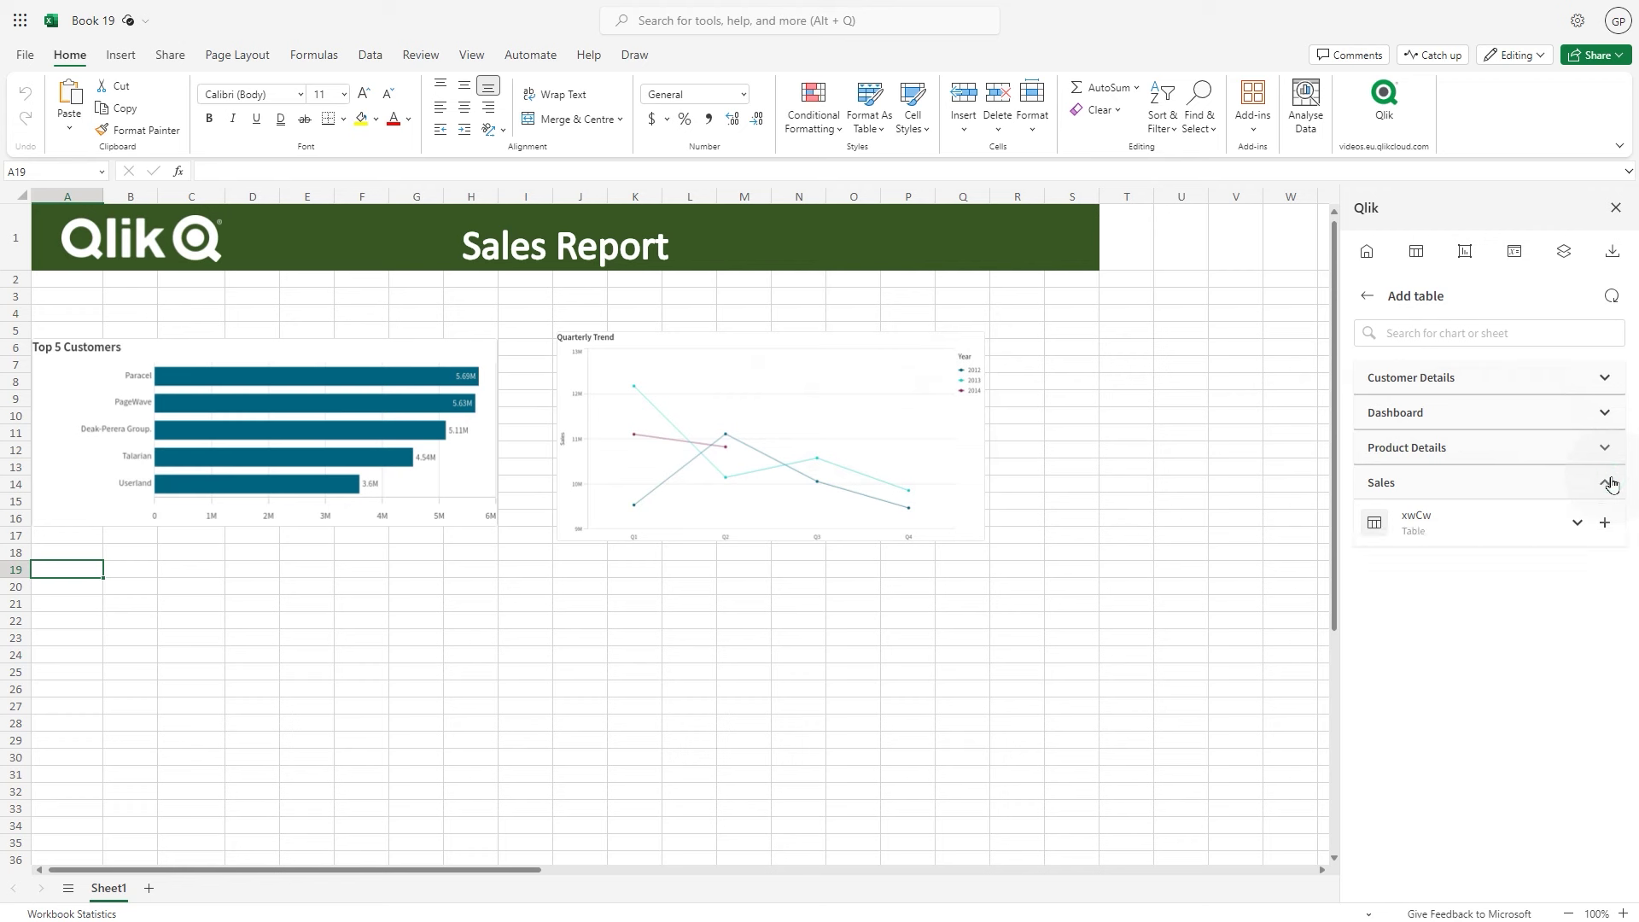
pyautogui.click(1607, 524)
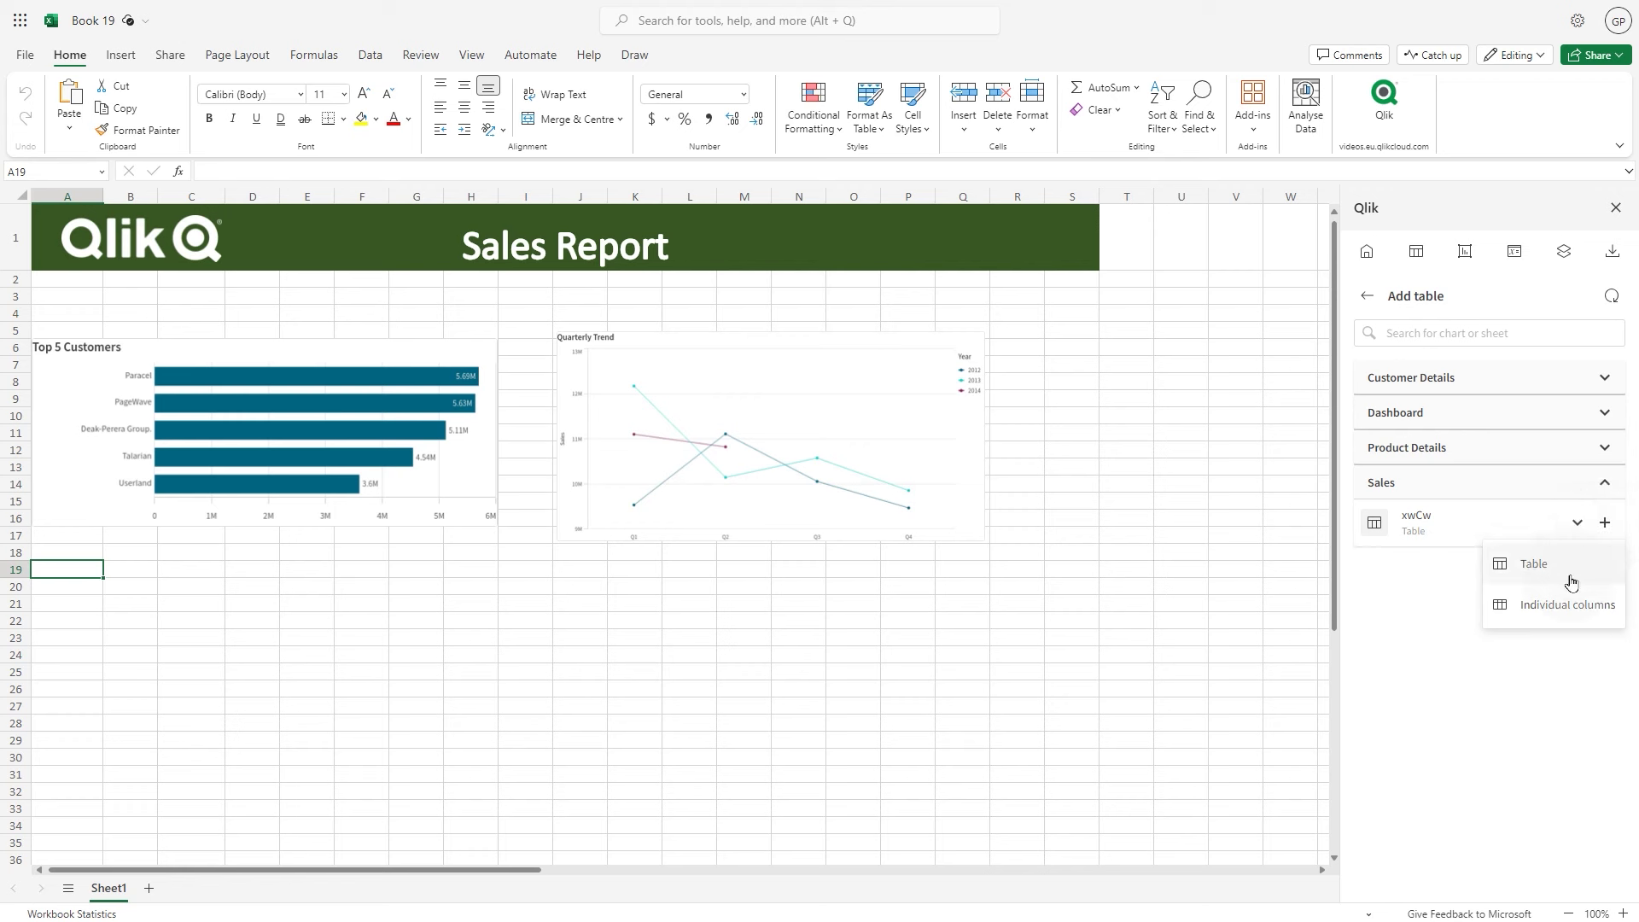
pyautogui.click(1566, 603)
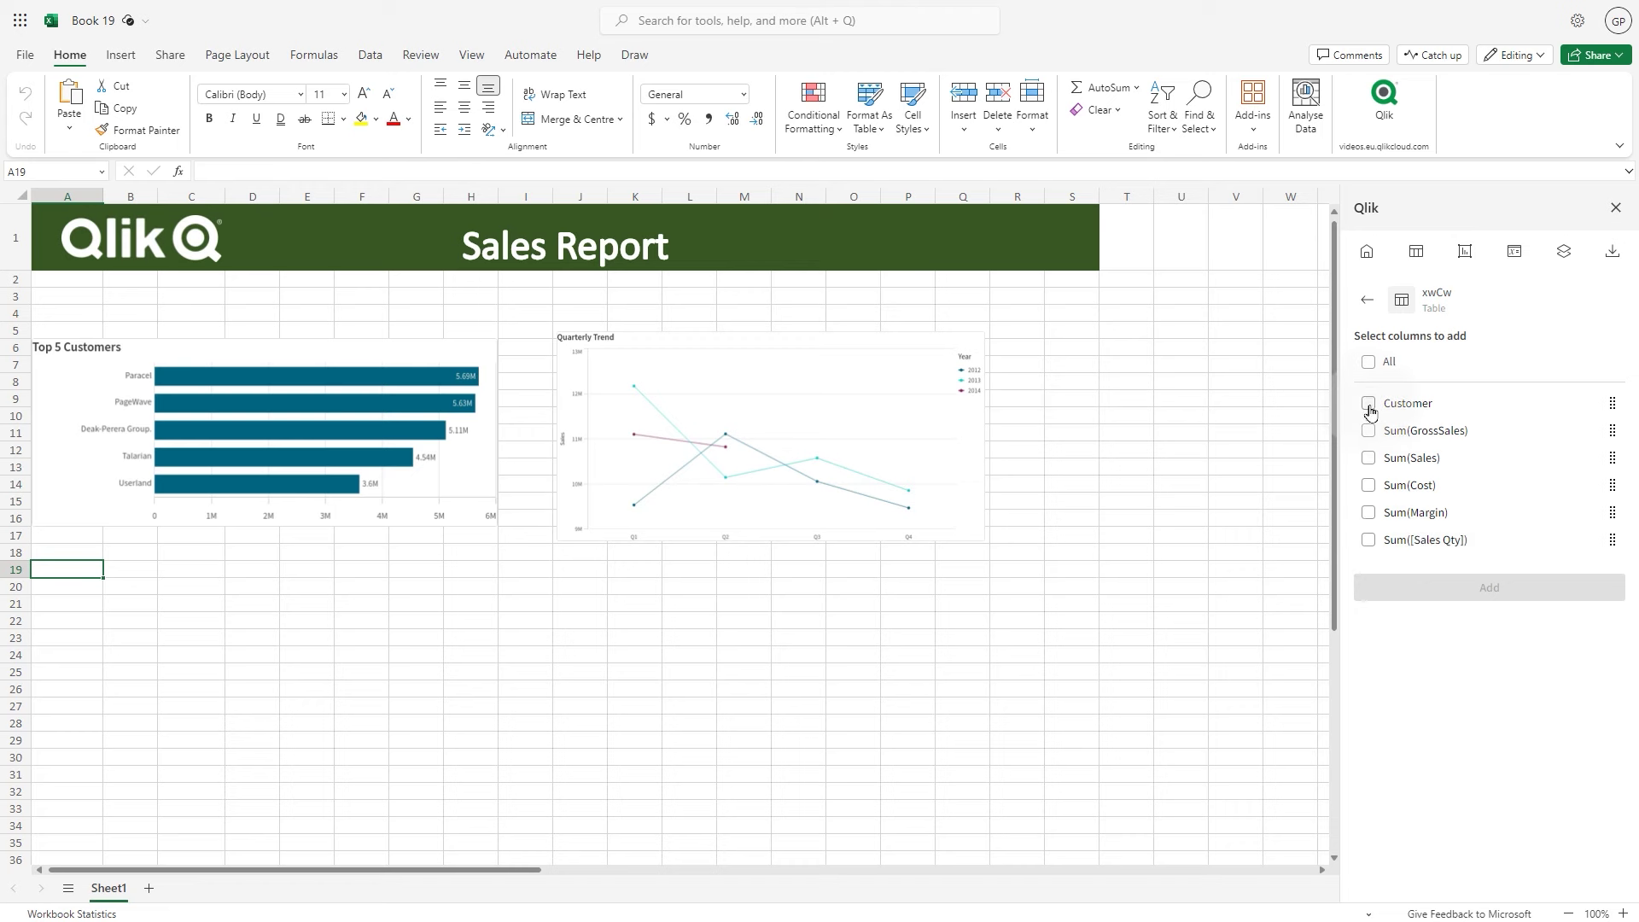
pyautogui.click(1369, 362)
pyautogui.click(1375, 588)
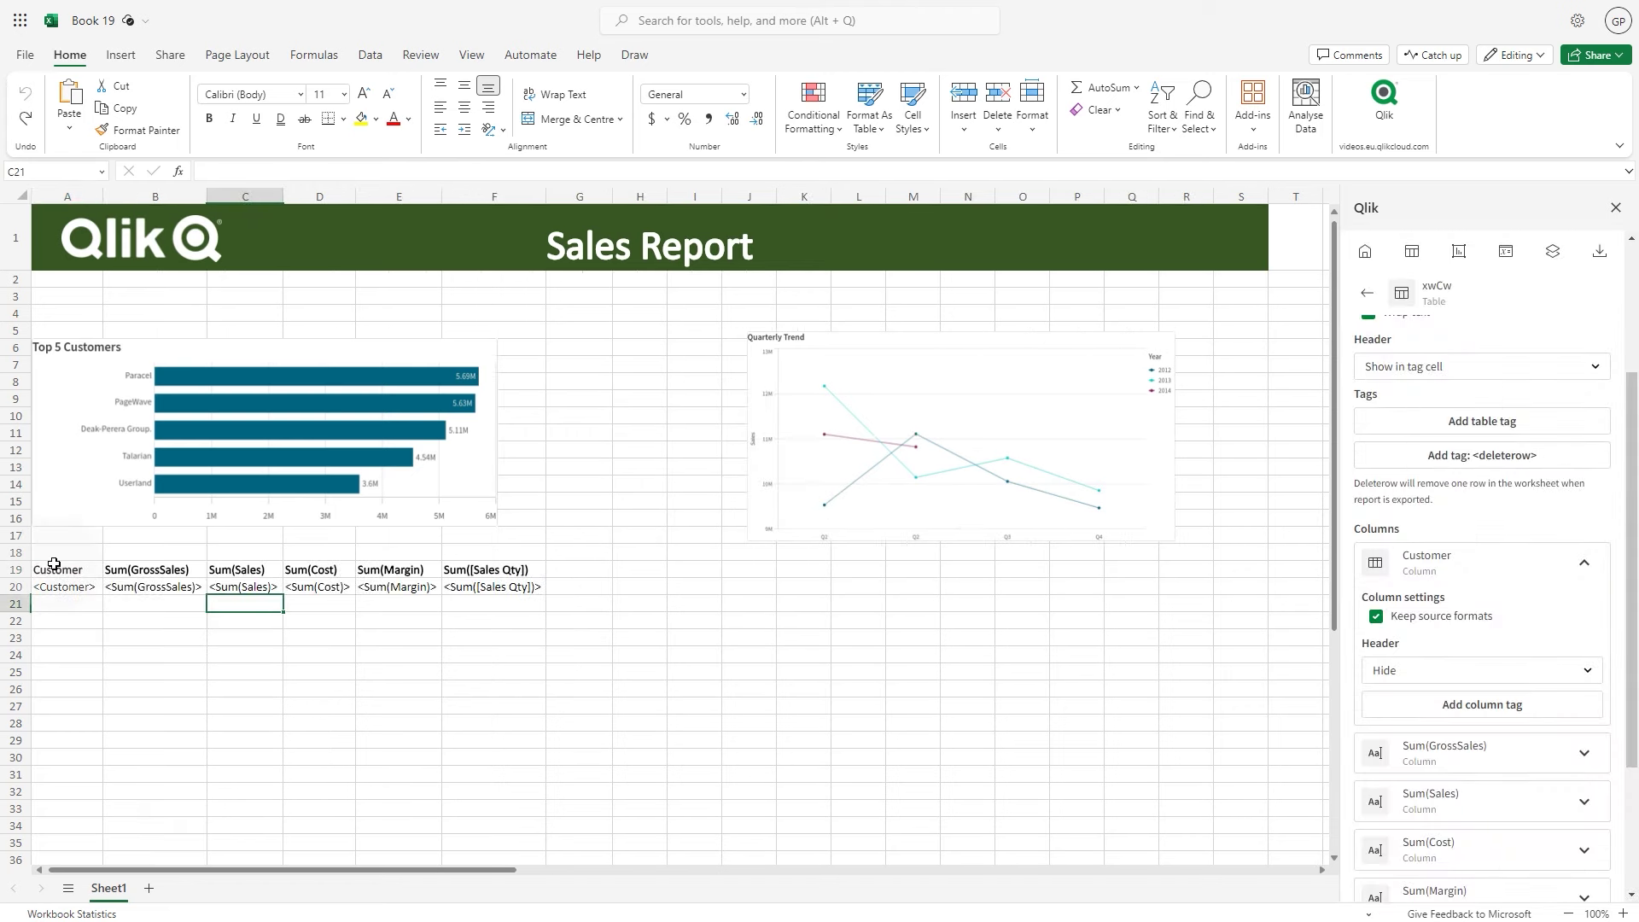
pyautogui.moveTo(51, 569); pyautogui.dragTo(501, 598)
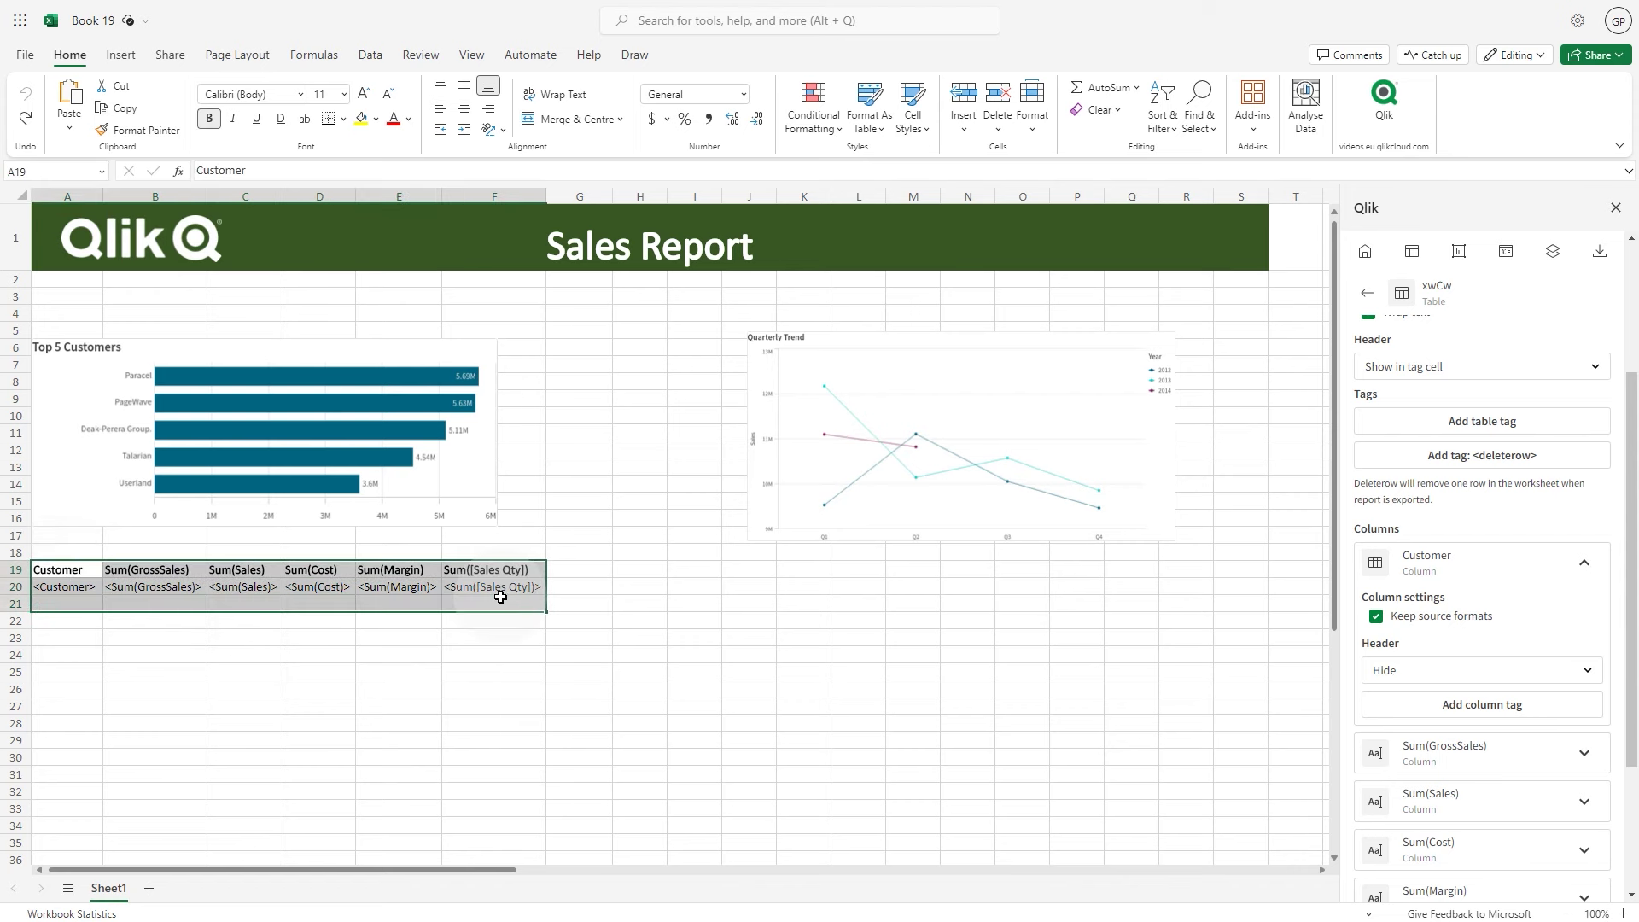
# Format A19:F20 as a light blue table with headers and add a <deleterow> tag in A21
pyautogui.click(867, 103)
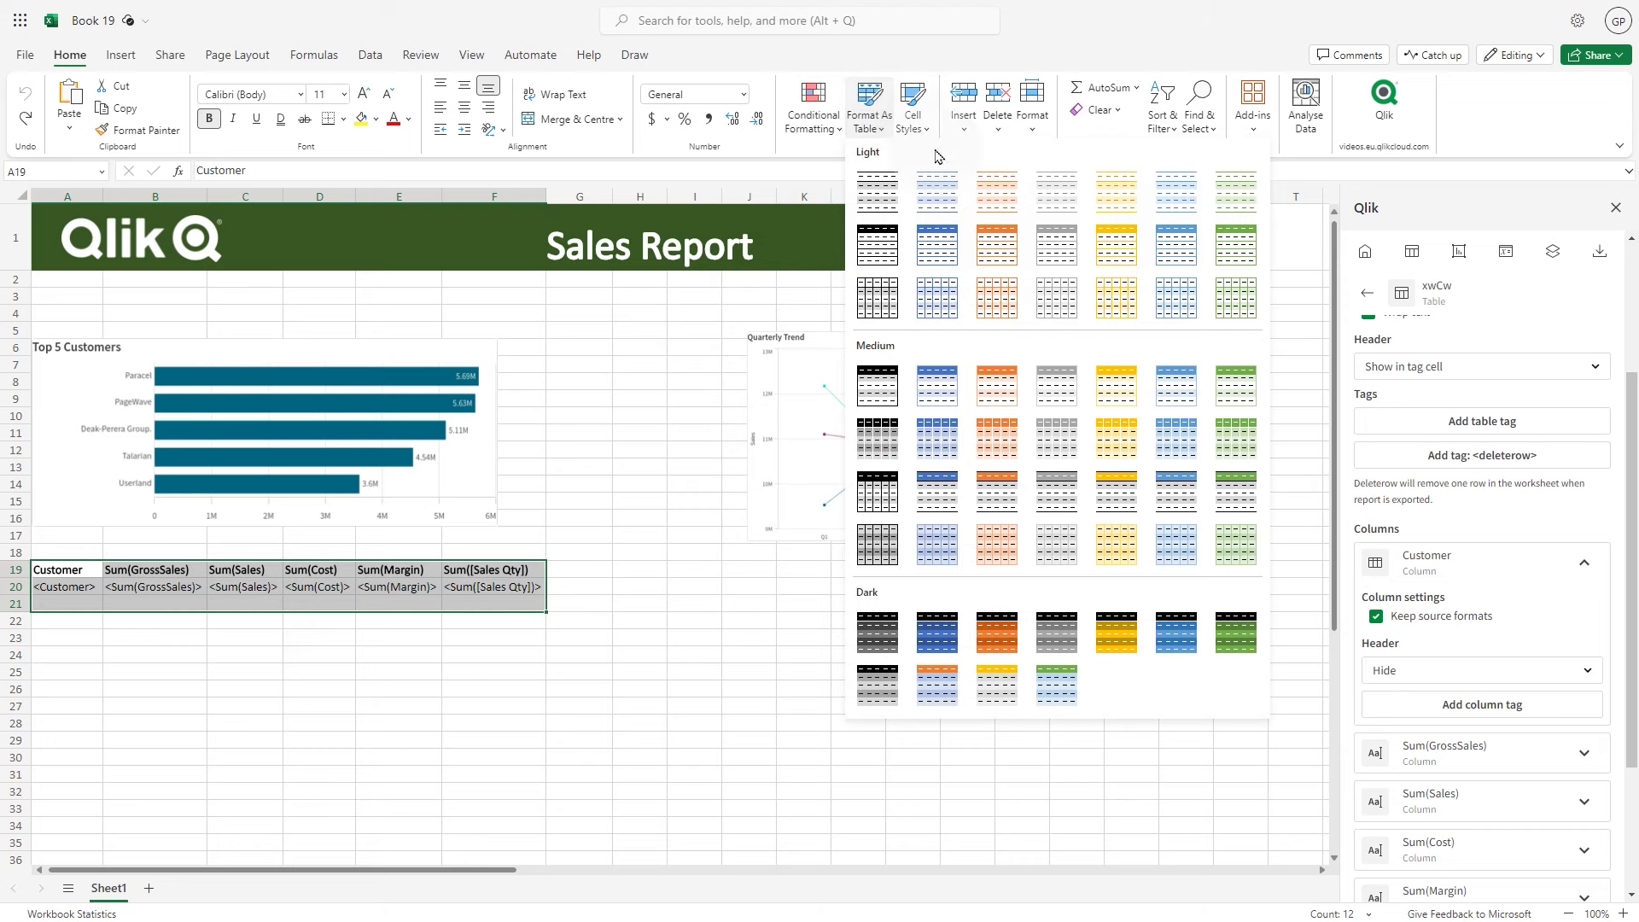
pyautogui.click(945, 294)
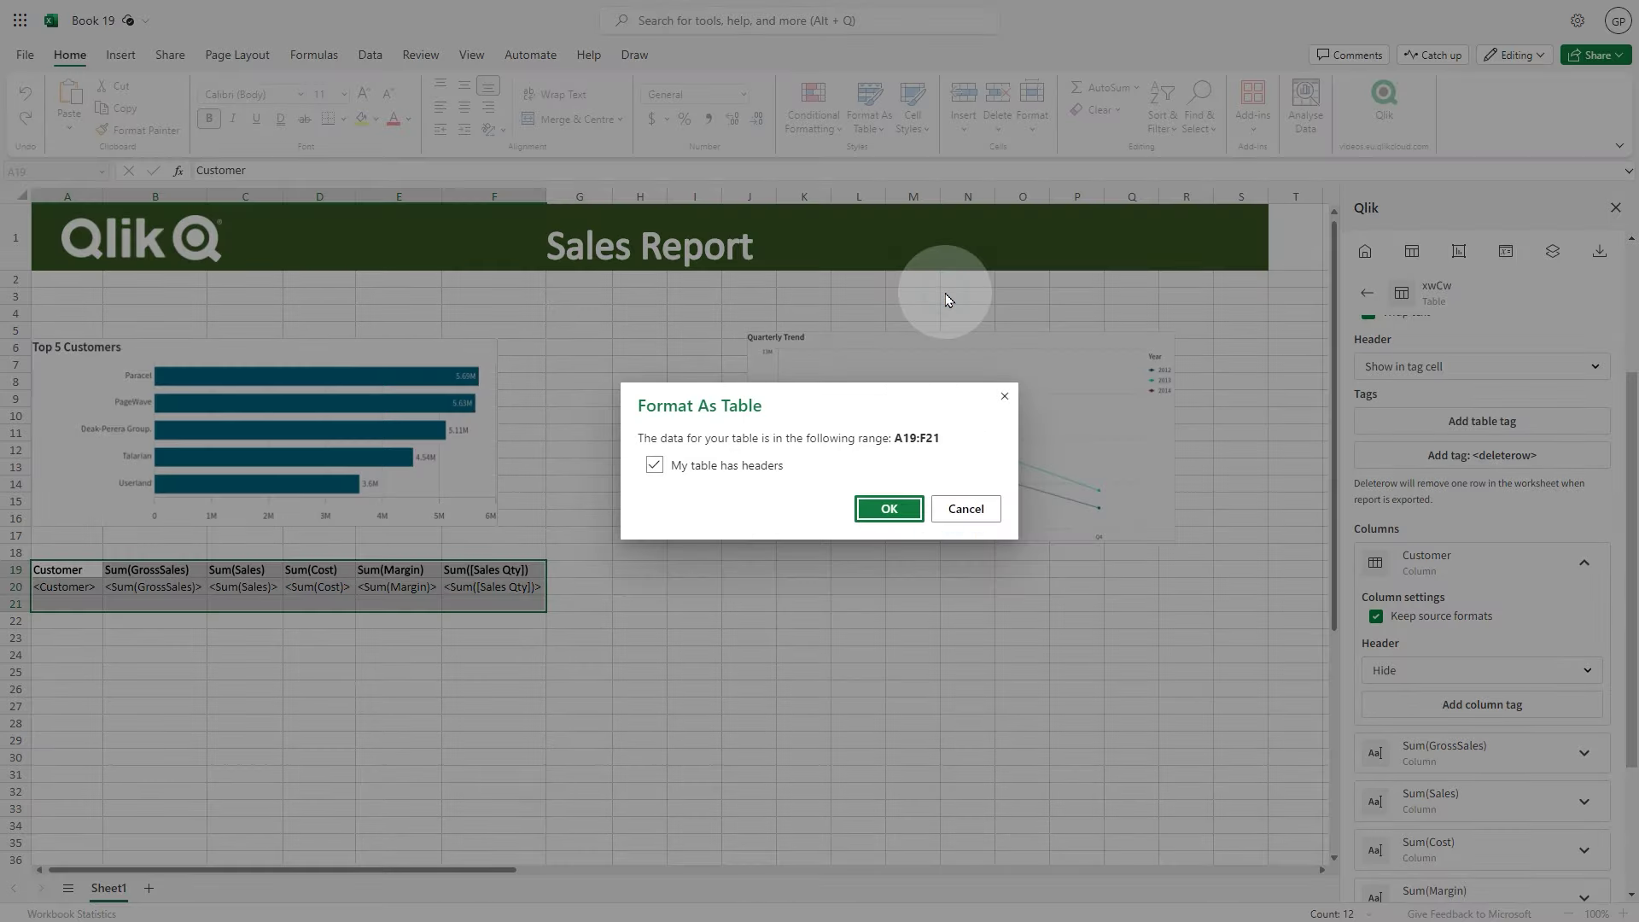
pyautogui.click(881, 515)
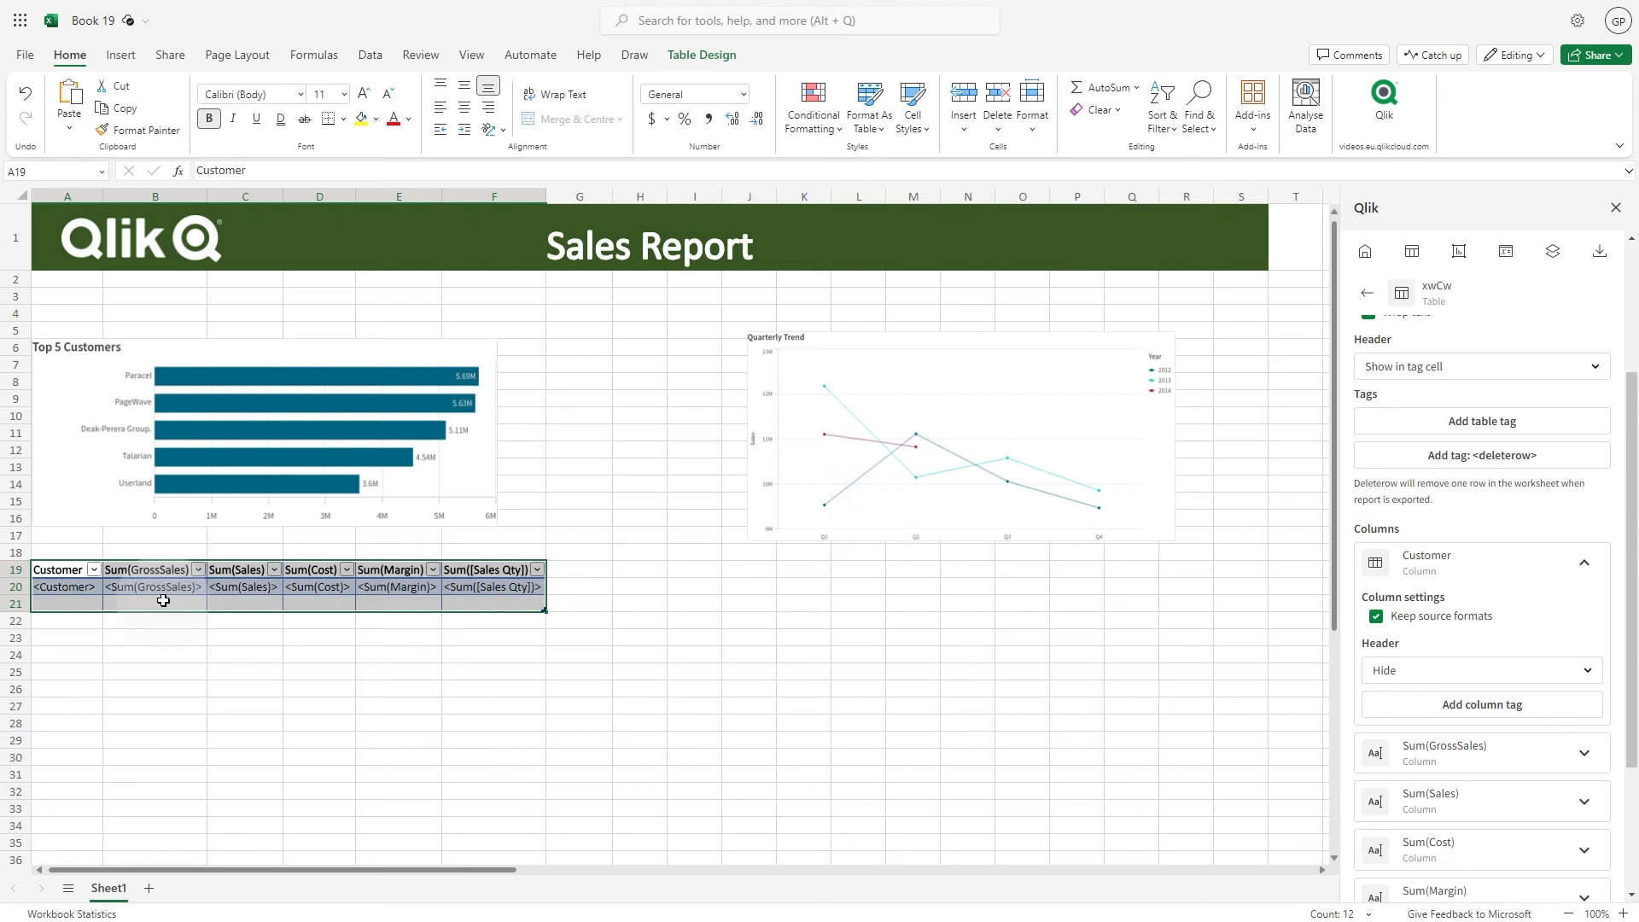
pyautogui.click(74, 604)
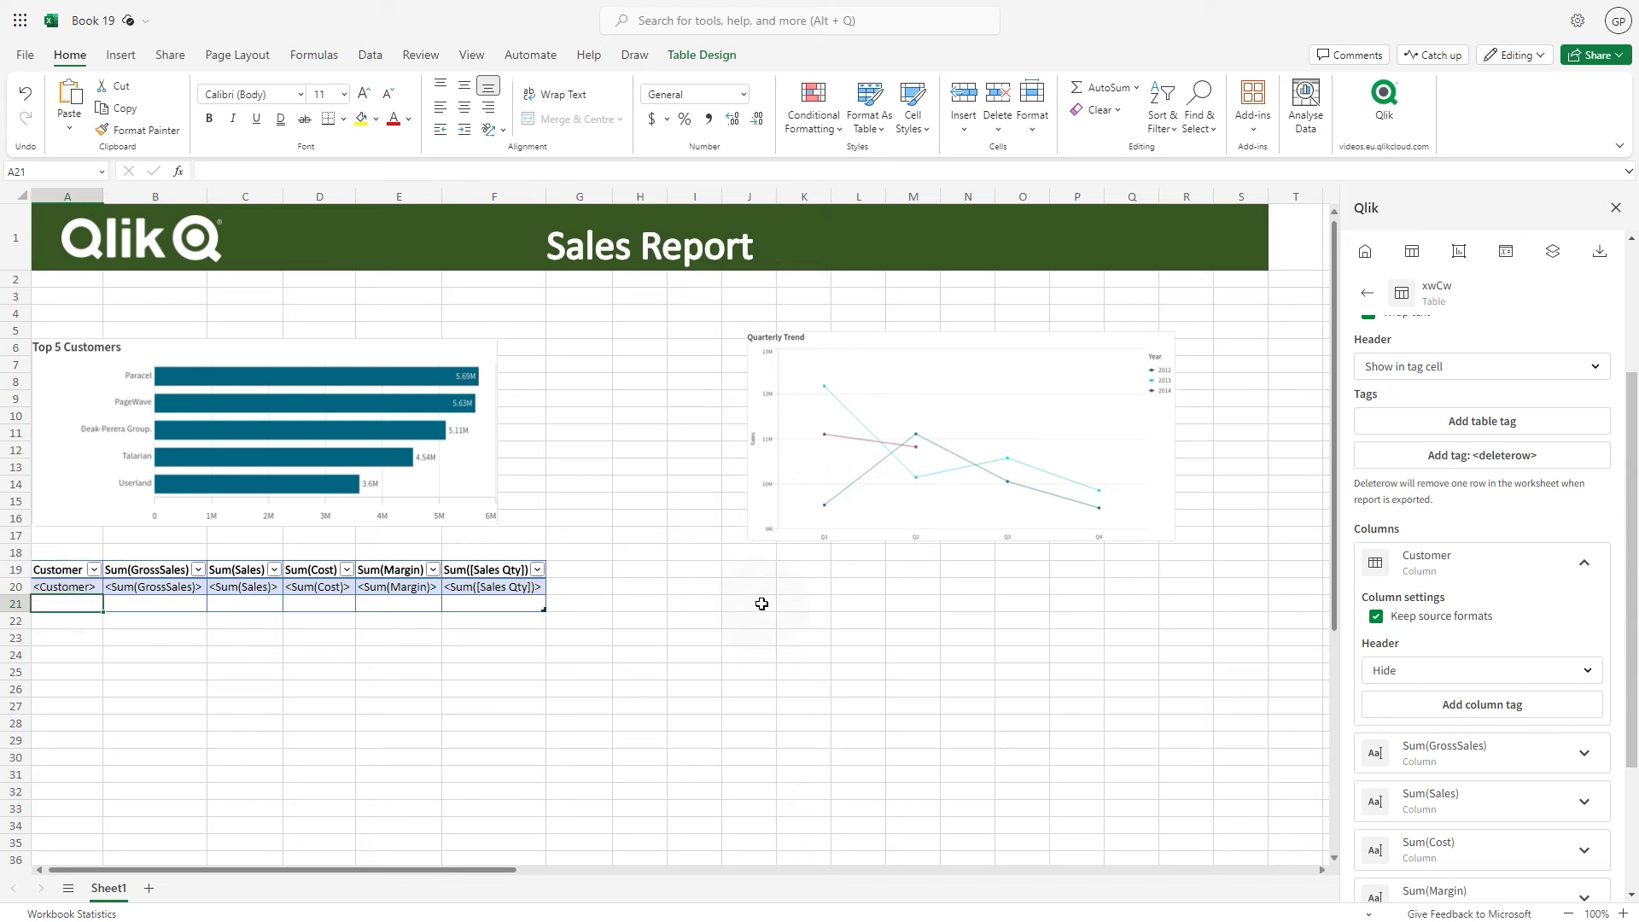
pyautogui.click(1463, 464)
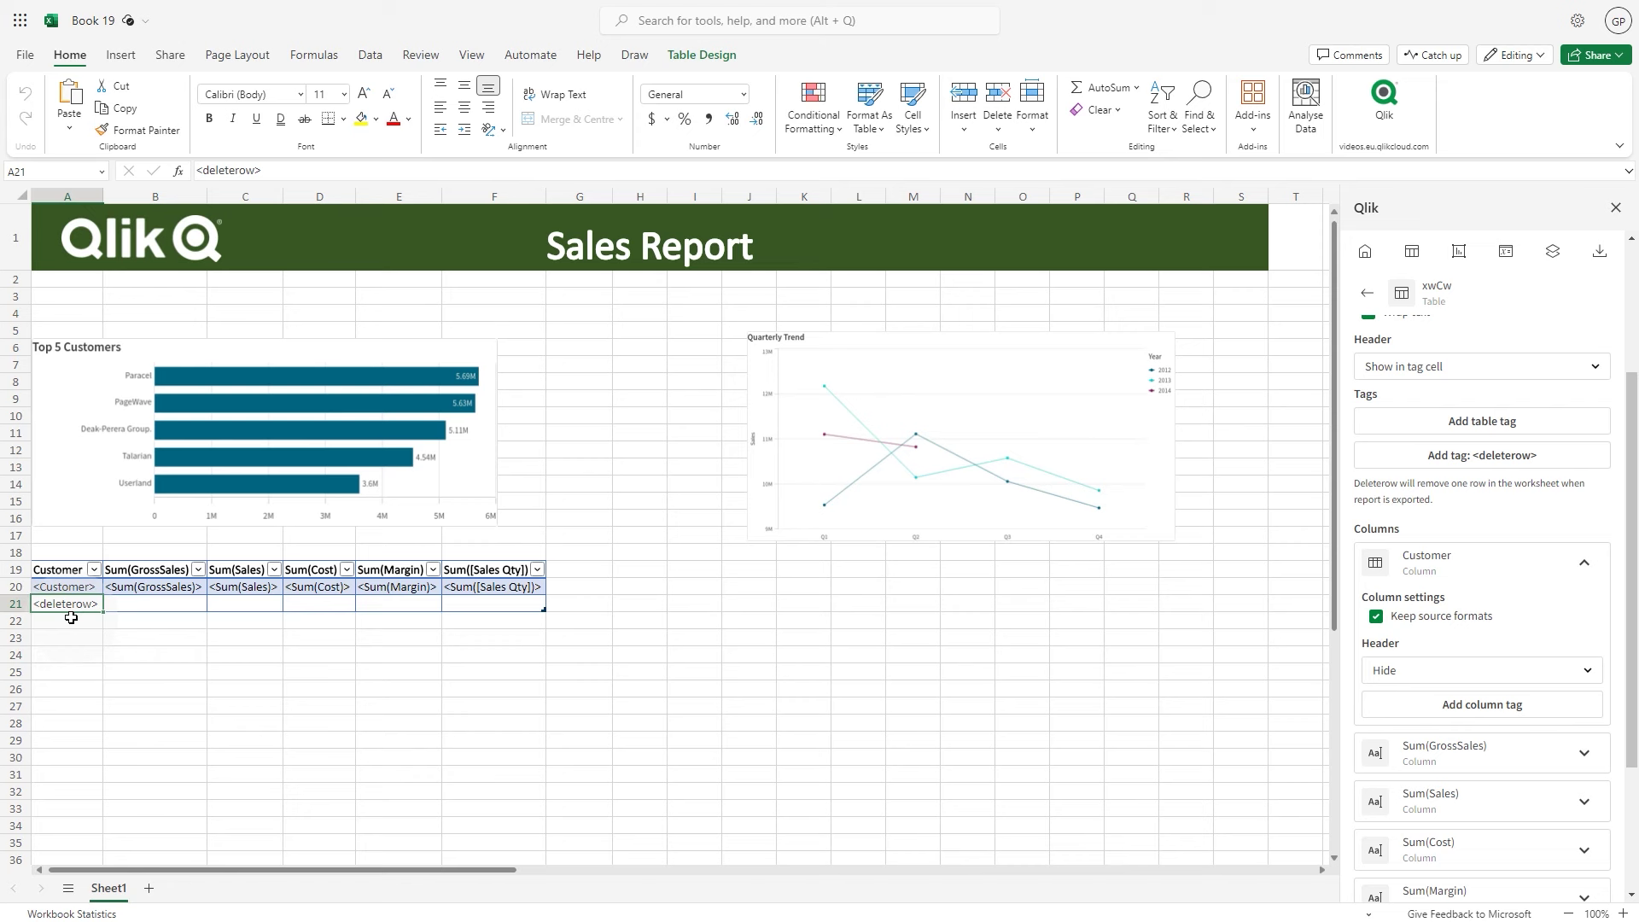
# Add a City level to the report at cell A4
pyautogui.click(54, 637)
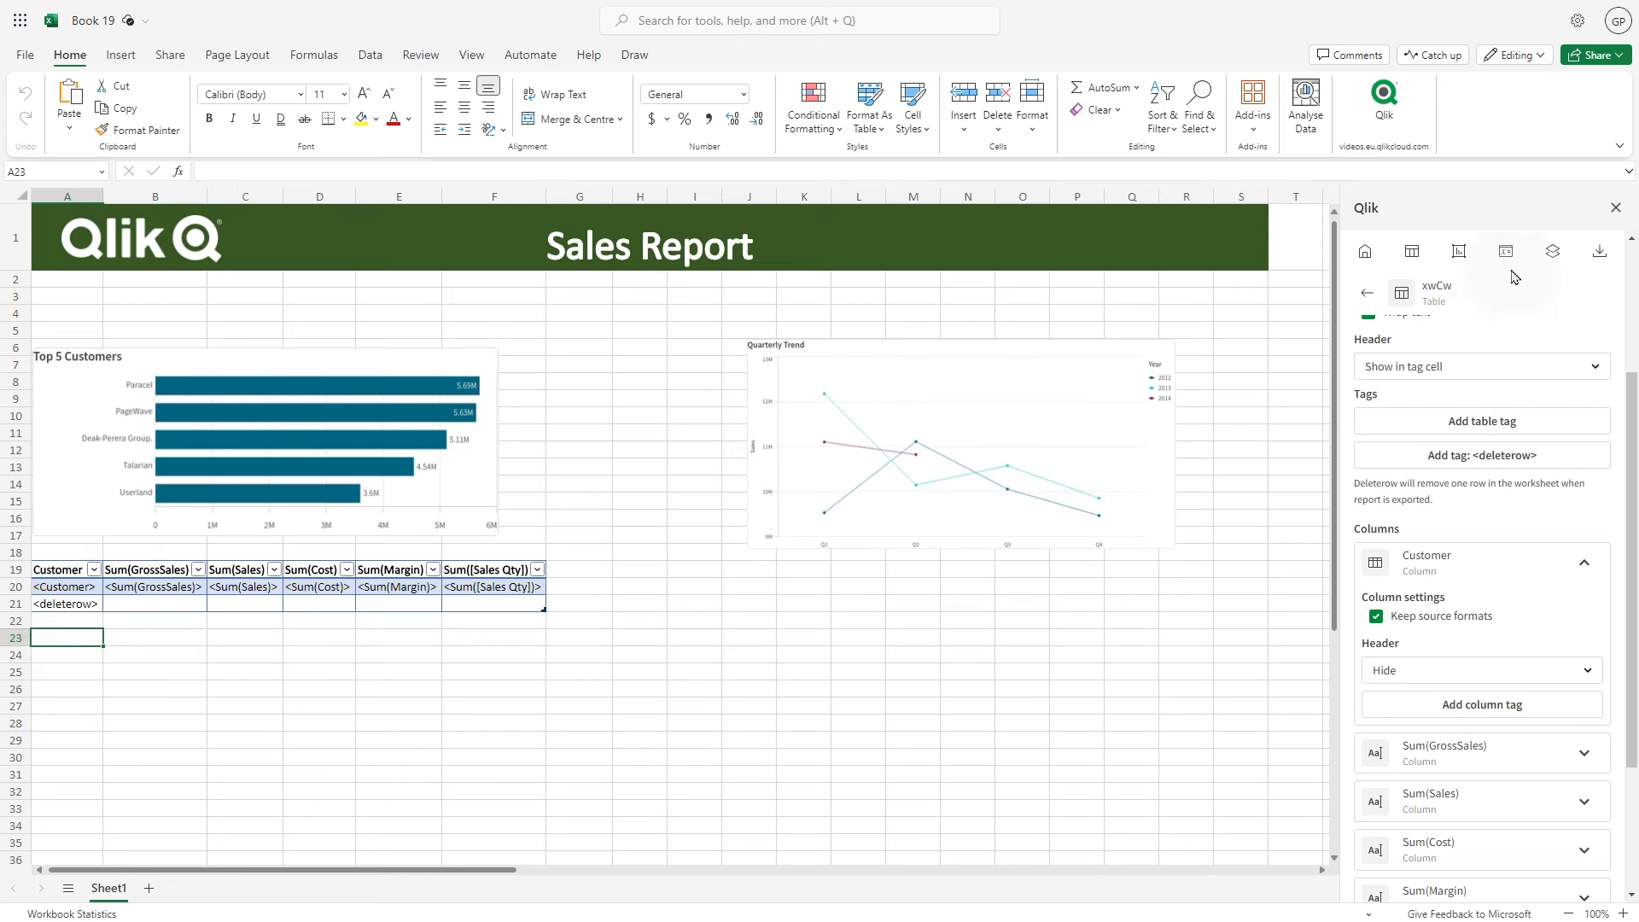
pyautogui.click(1553, 251)
pyautogui.click(1532, 333)
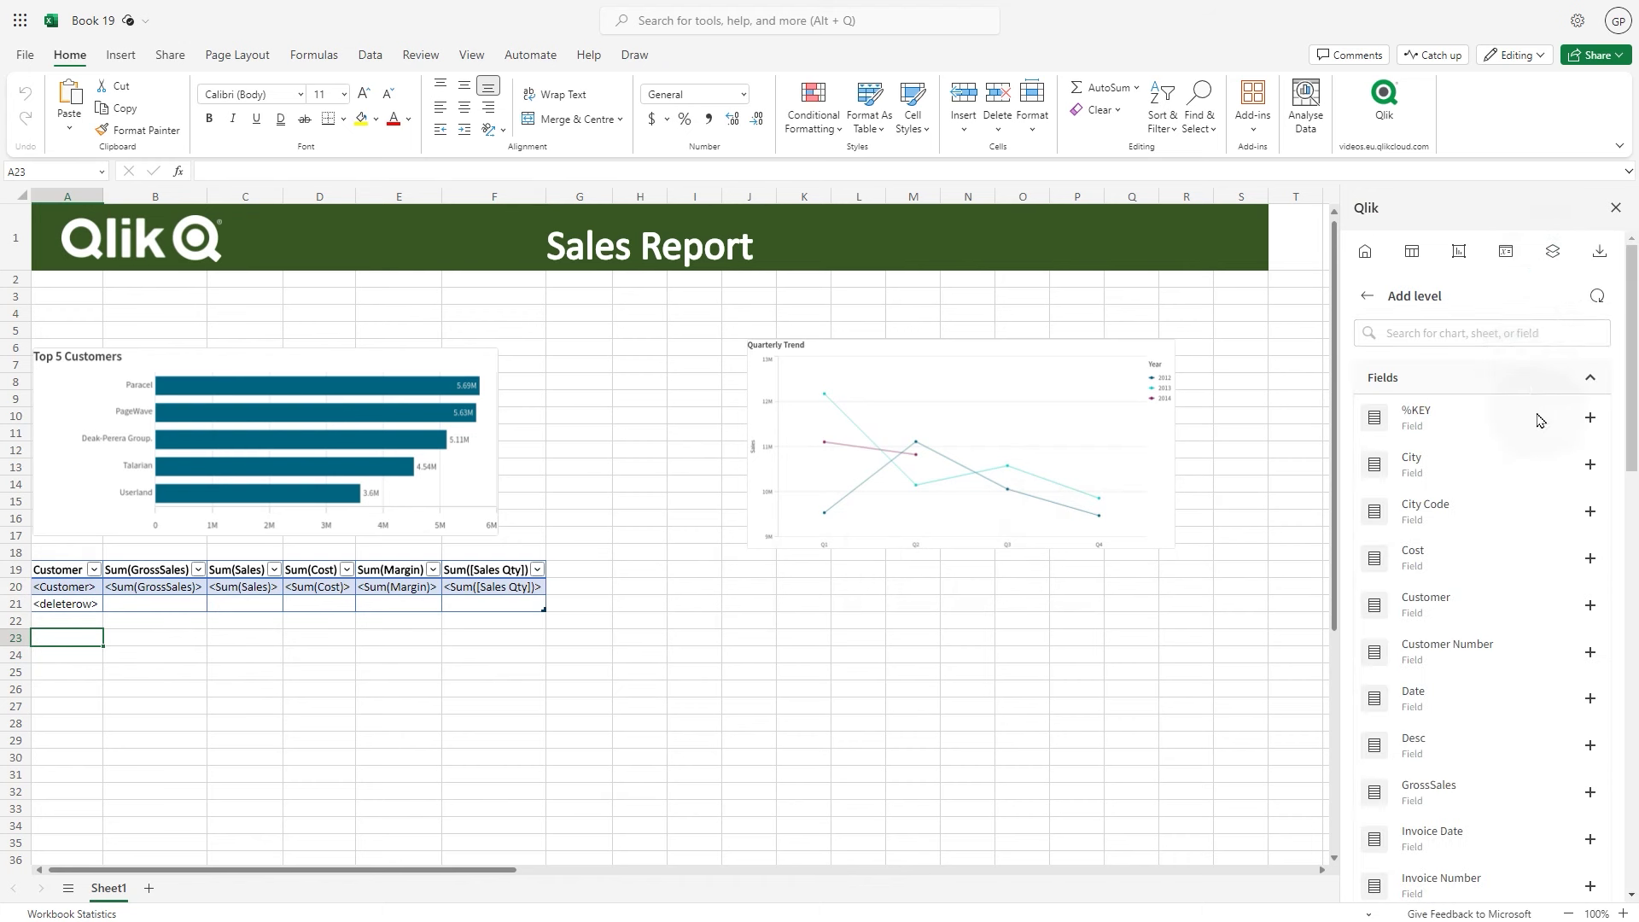
pyautogui.click(49, 313)
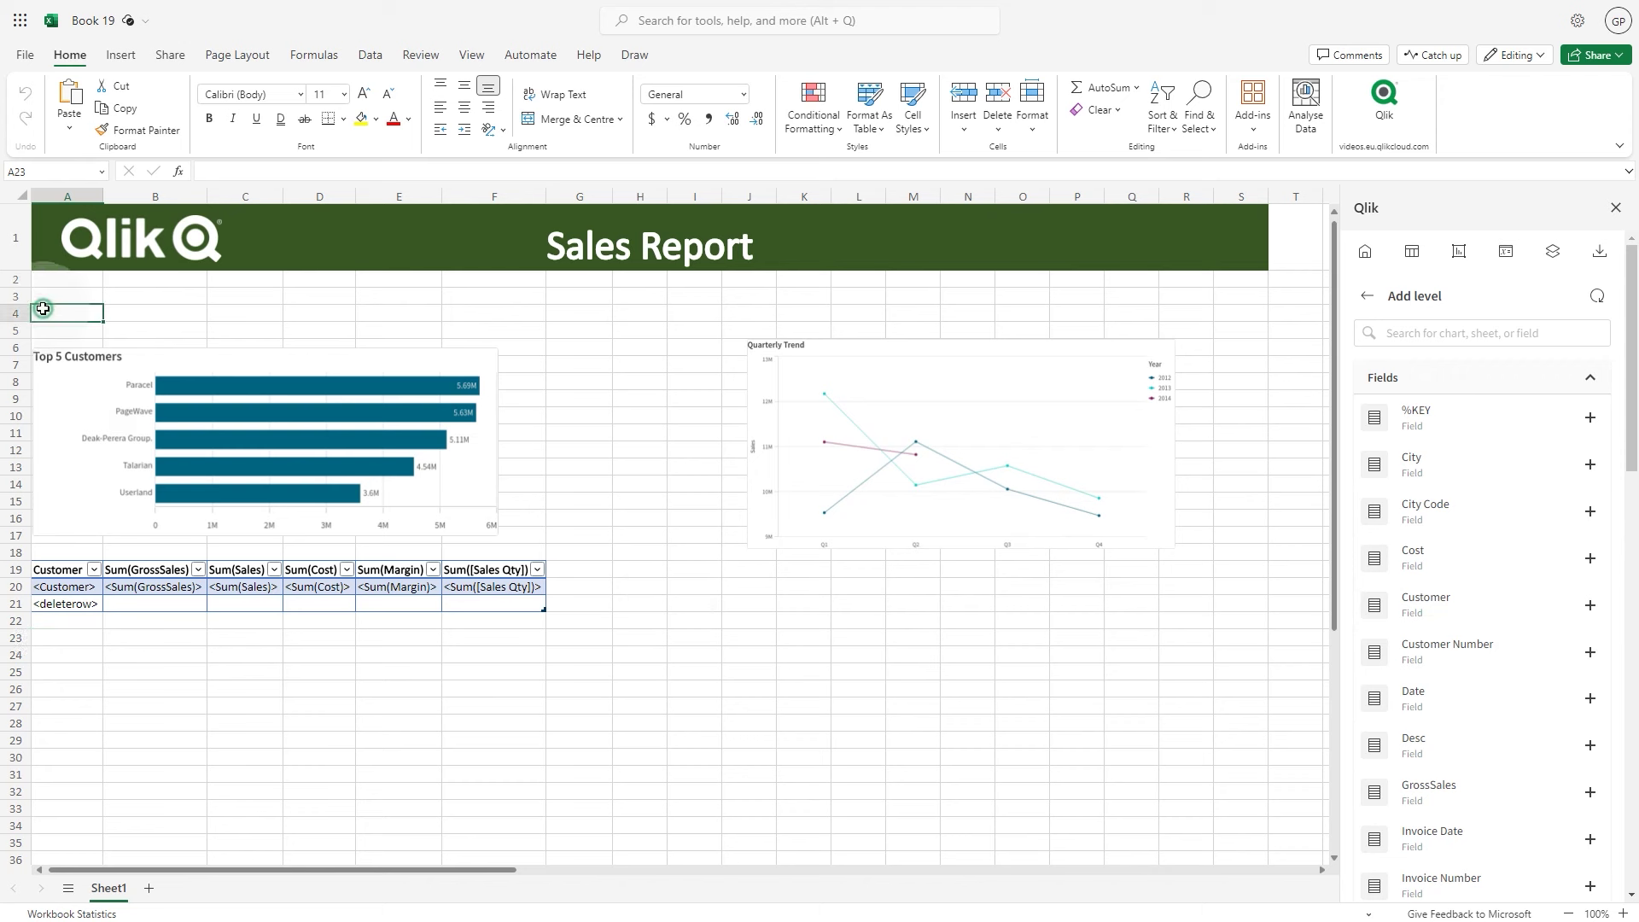
pyautogui.click(1589, 465)
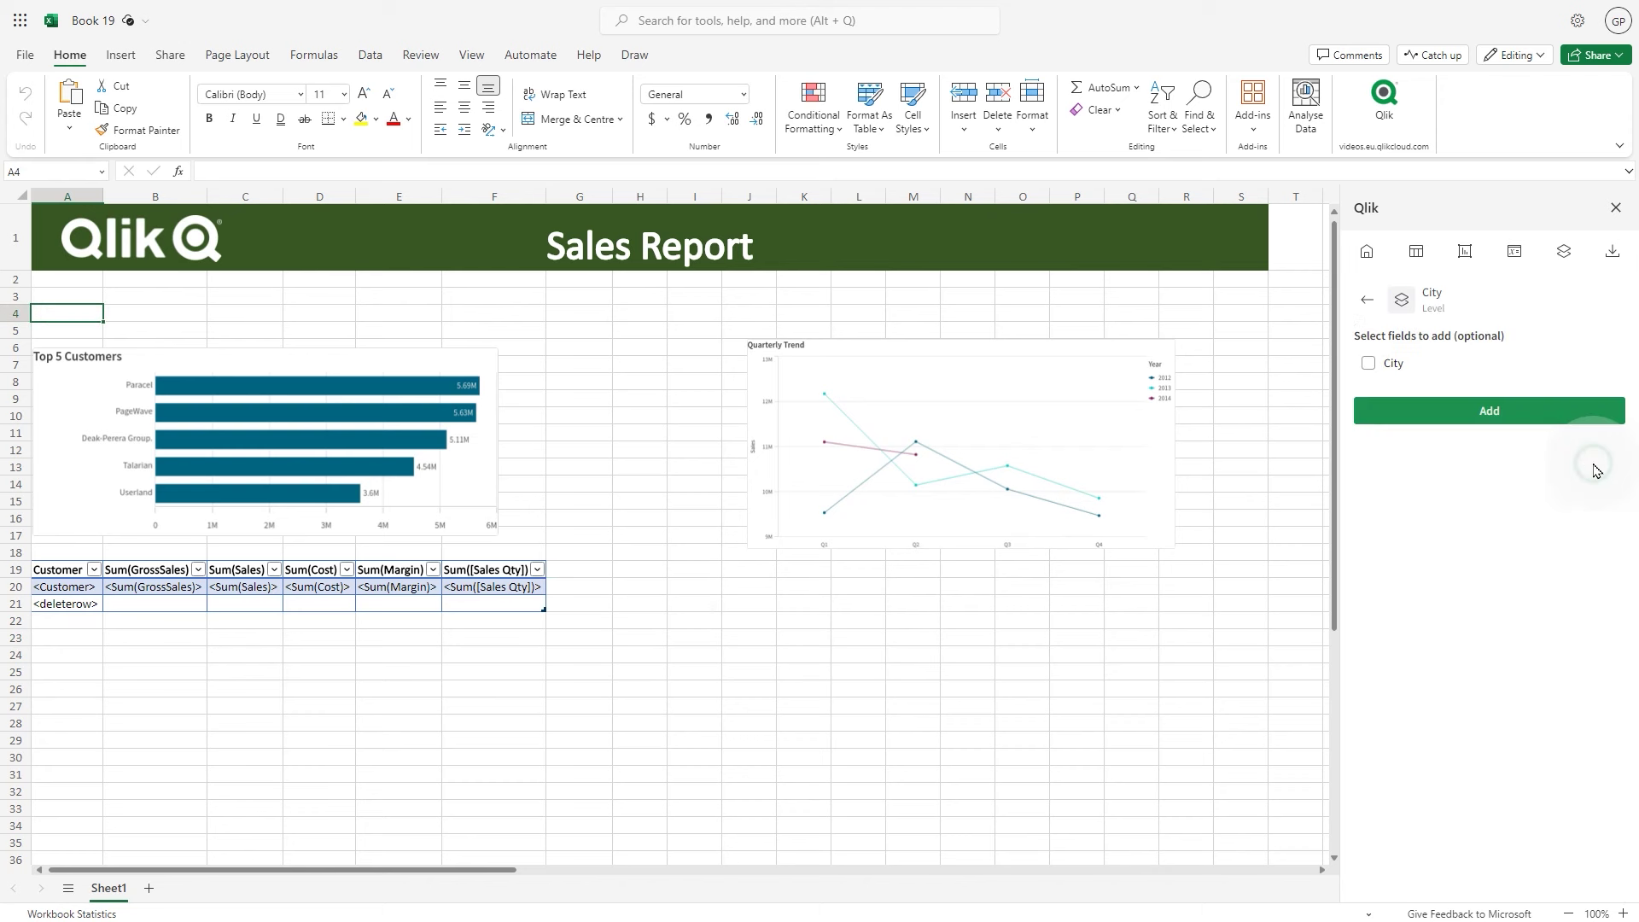
pyautogui.click(1393, 364)
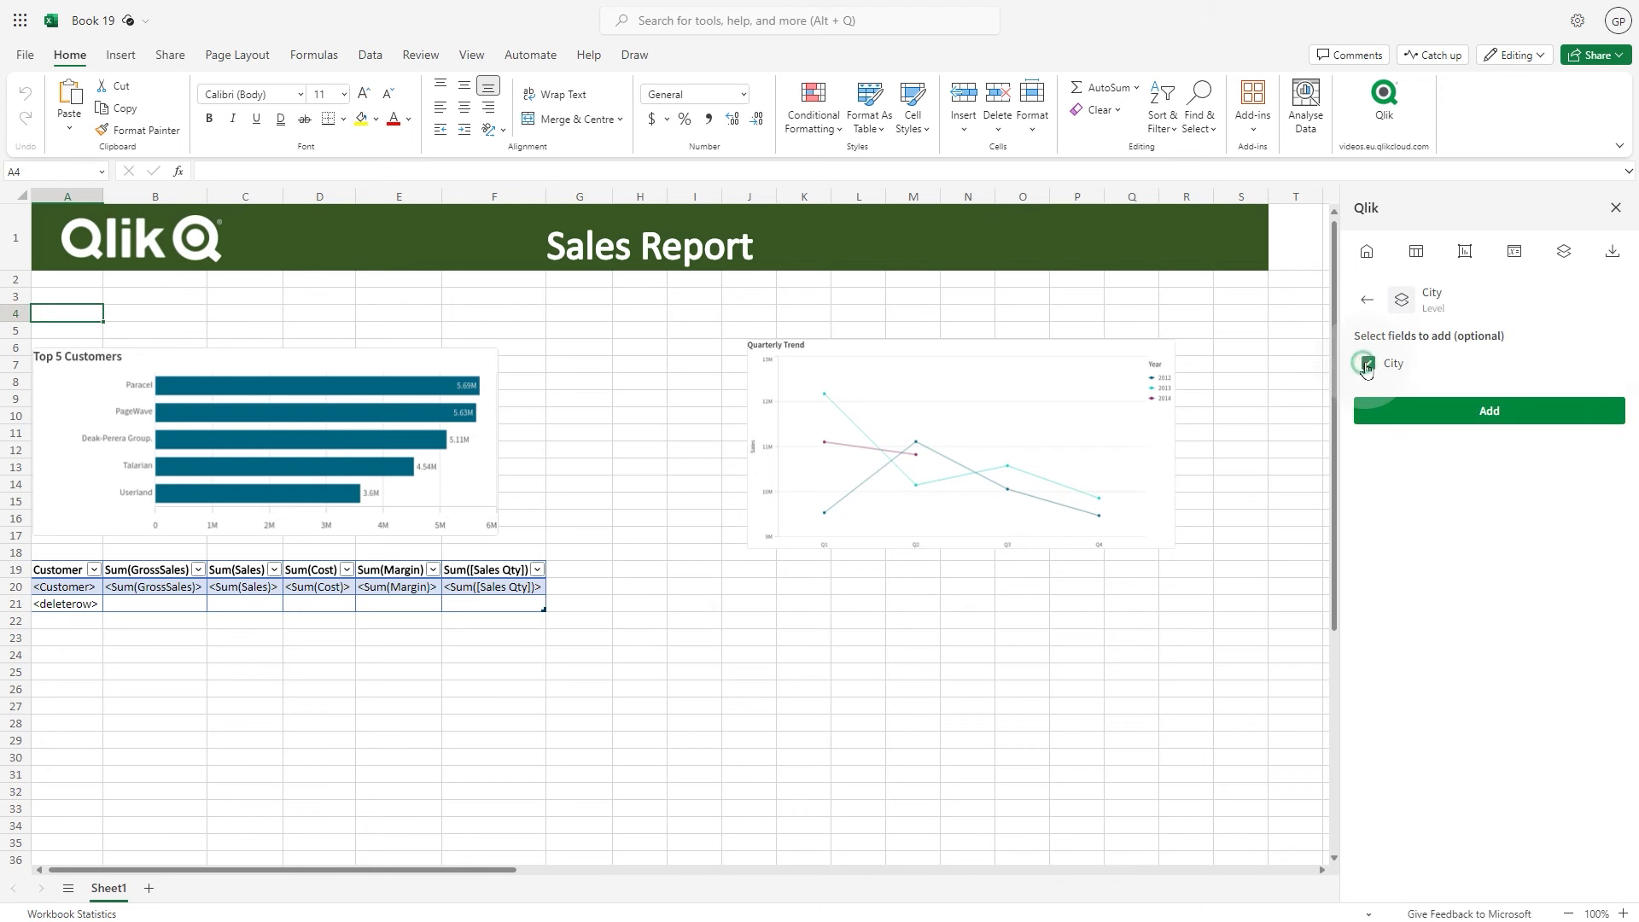
pyautogui.click(1437, 411)
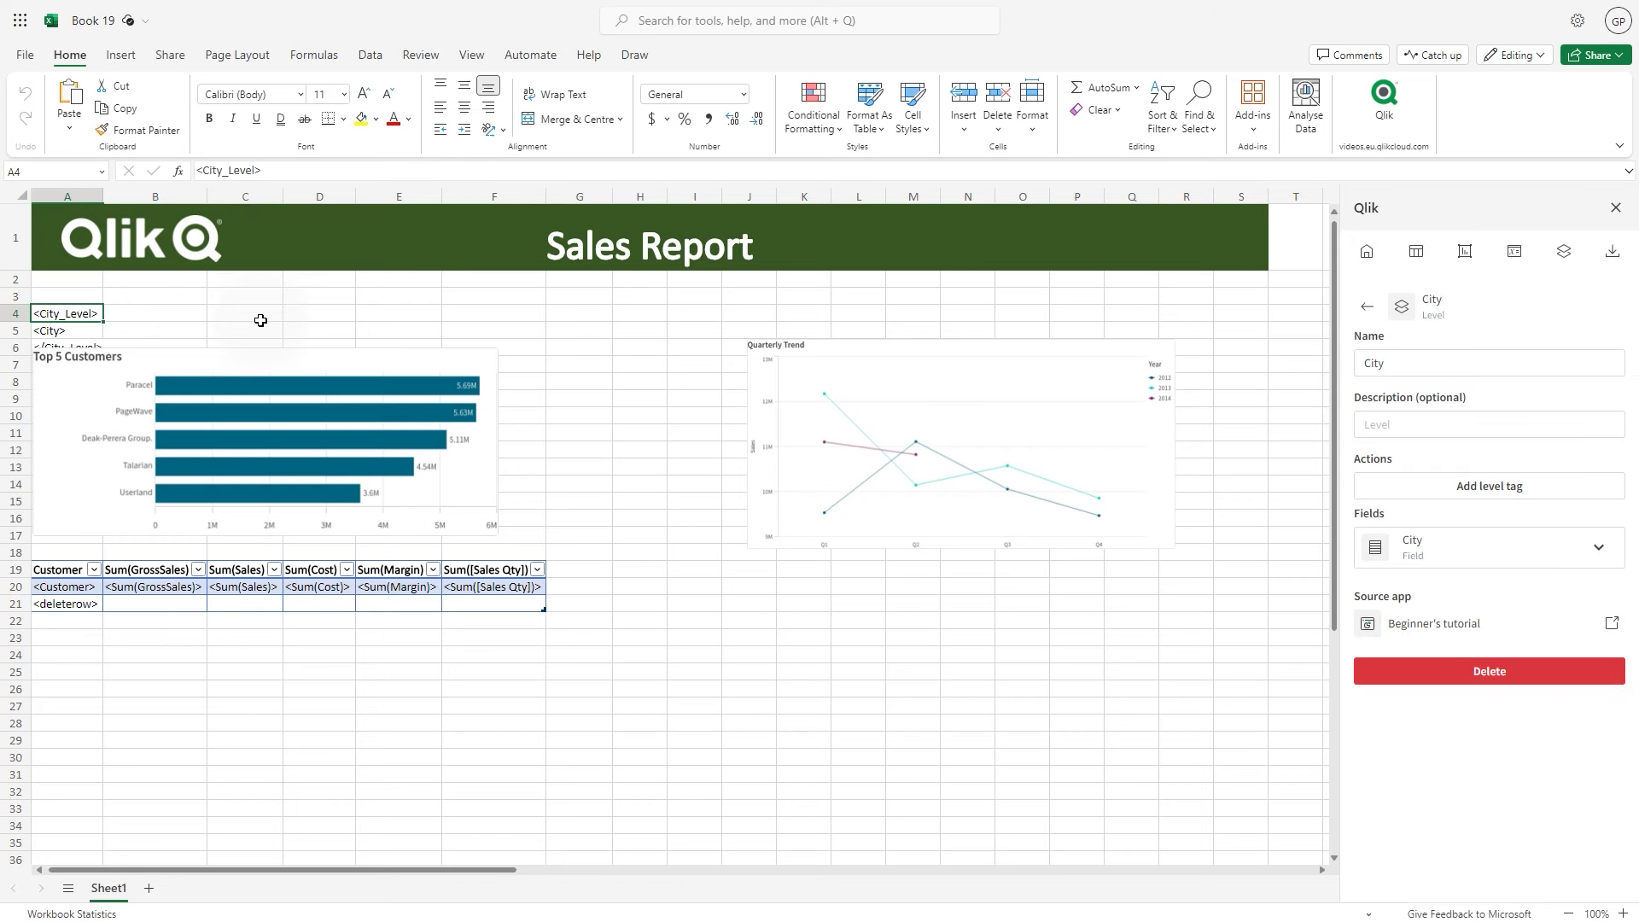
# Move the closing City level tag from A6 to A23
pyautogui.click(84, 344)
pyautogui.hotkey('ctrl', 'x')
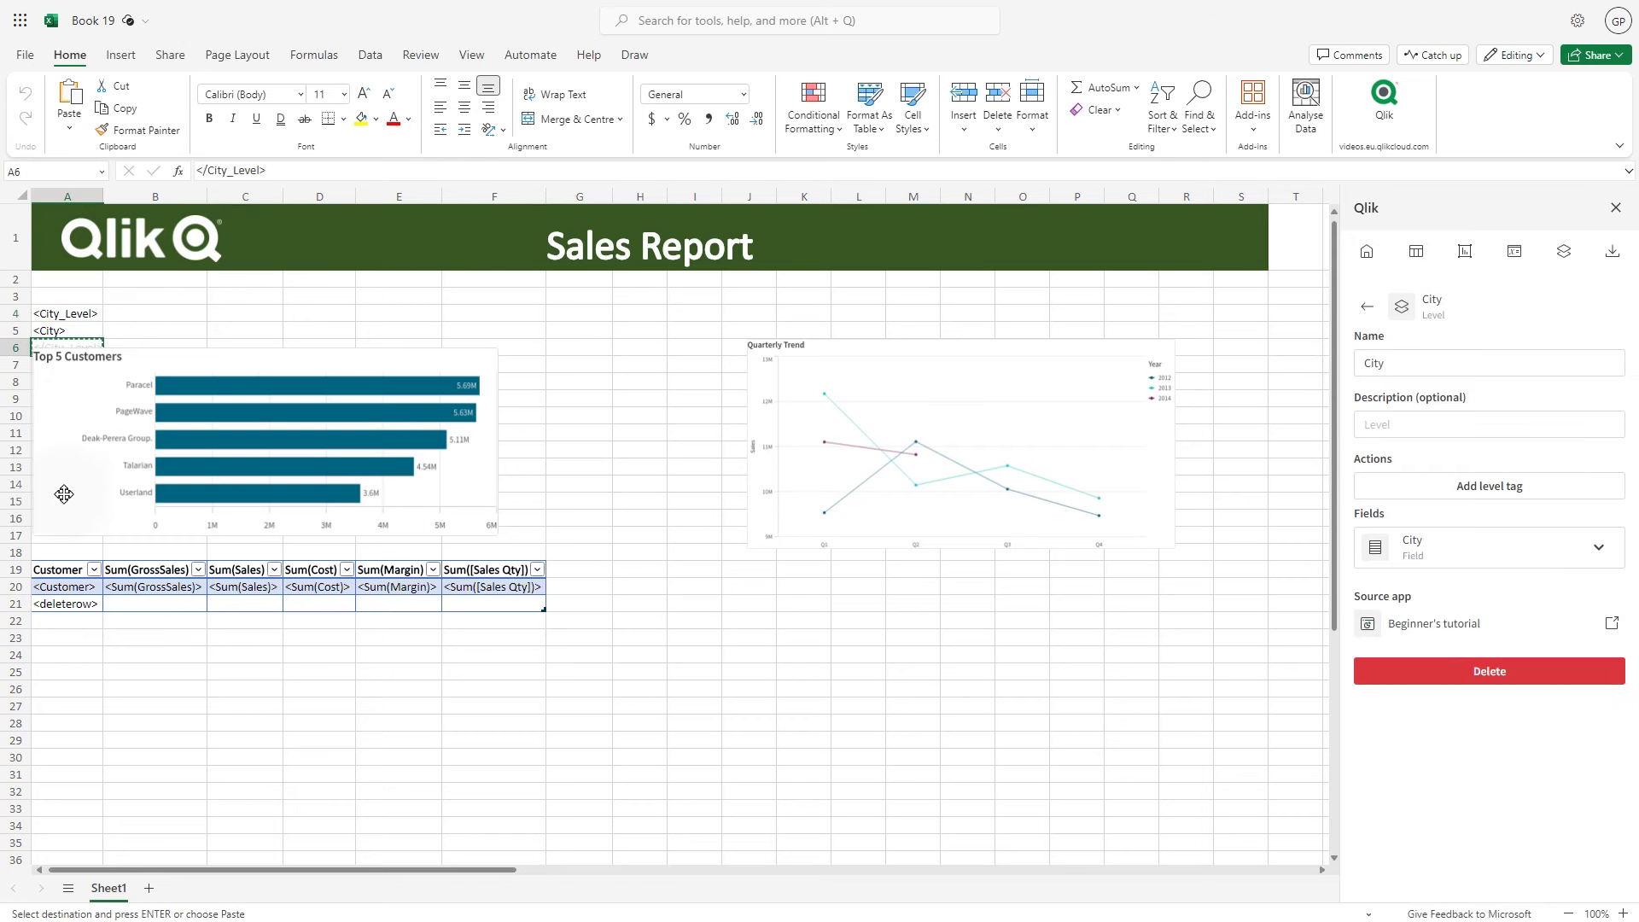
pyautogui.click(45, 636)
pyautogui.hotkey('ctrl', 'v')
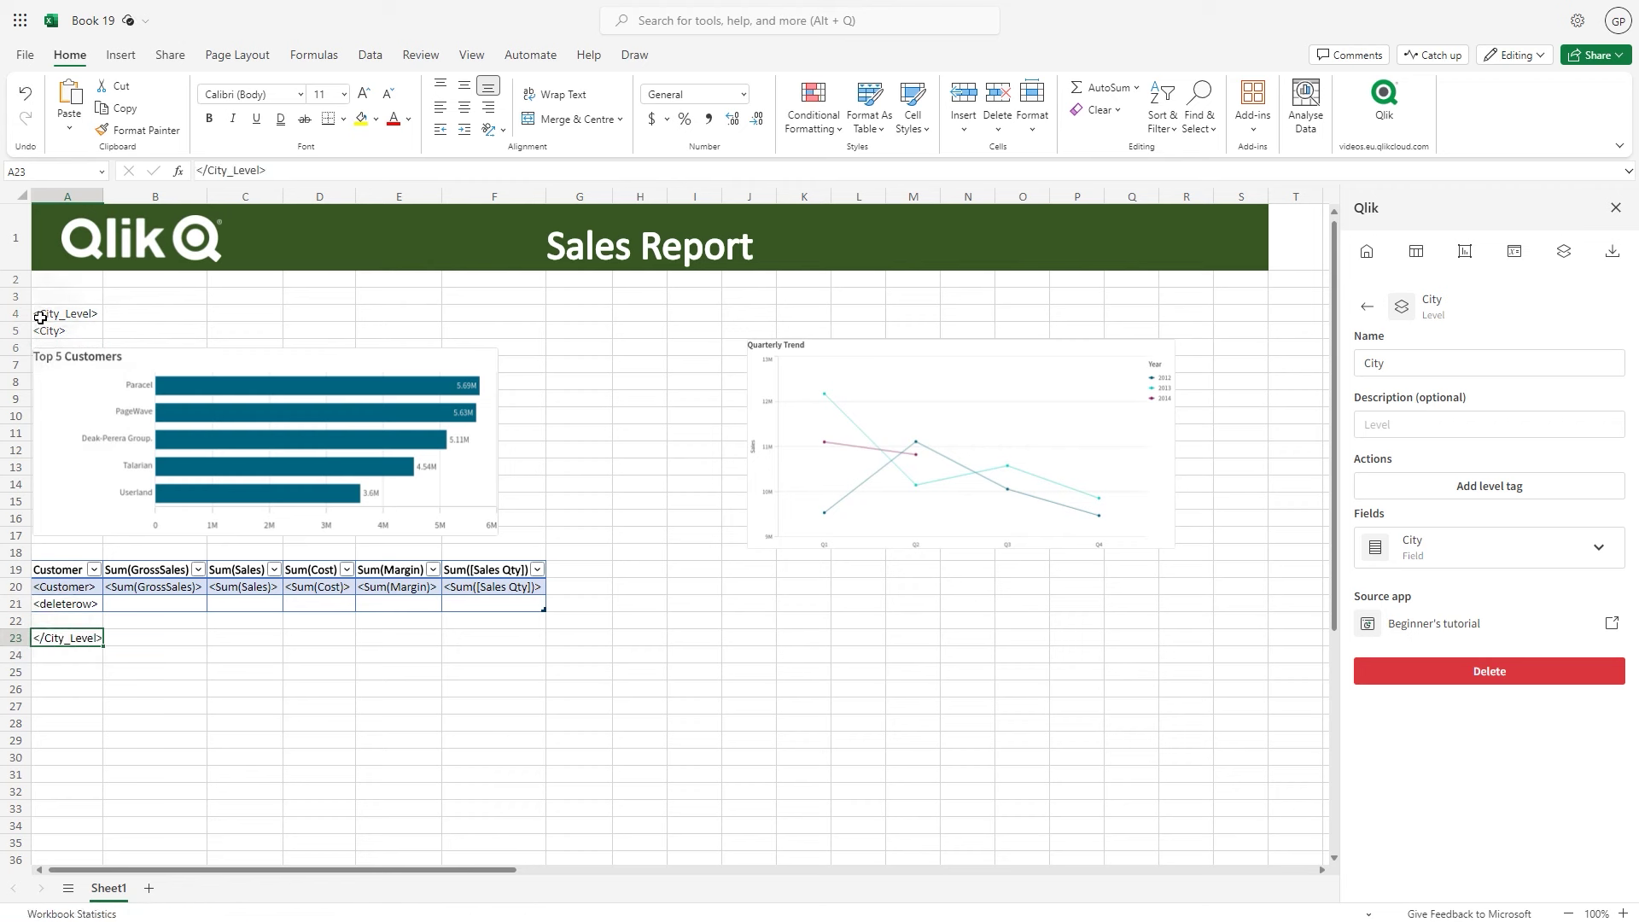
# Make the <City> tag in A5 18 pt, italic and dark green
pyautogui.click(45, 331)
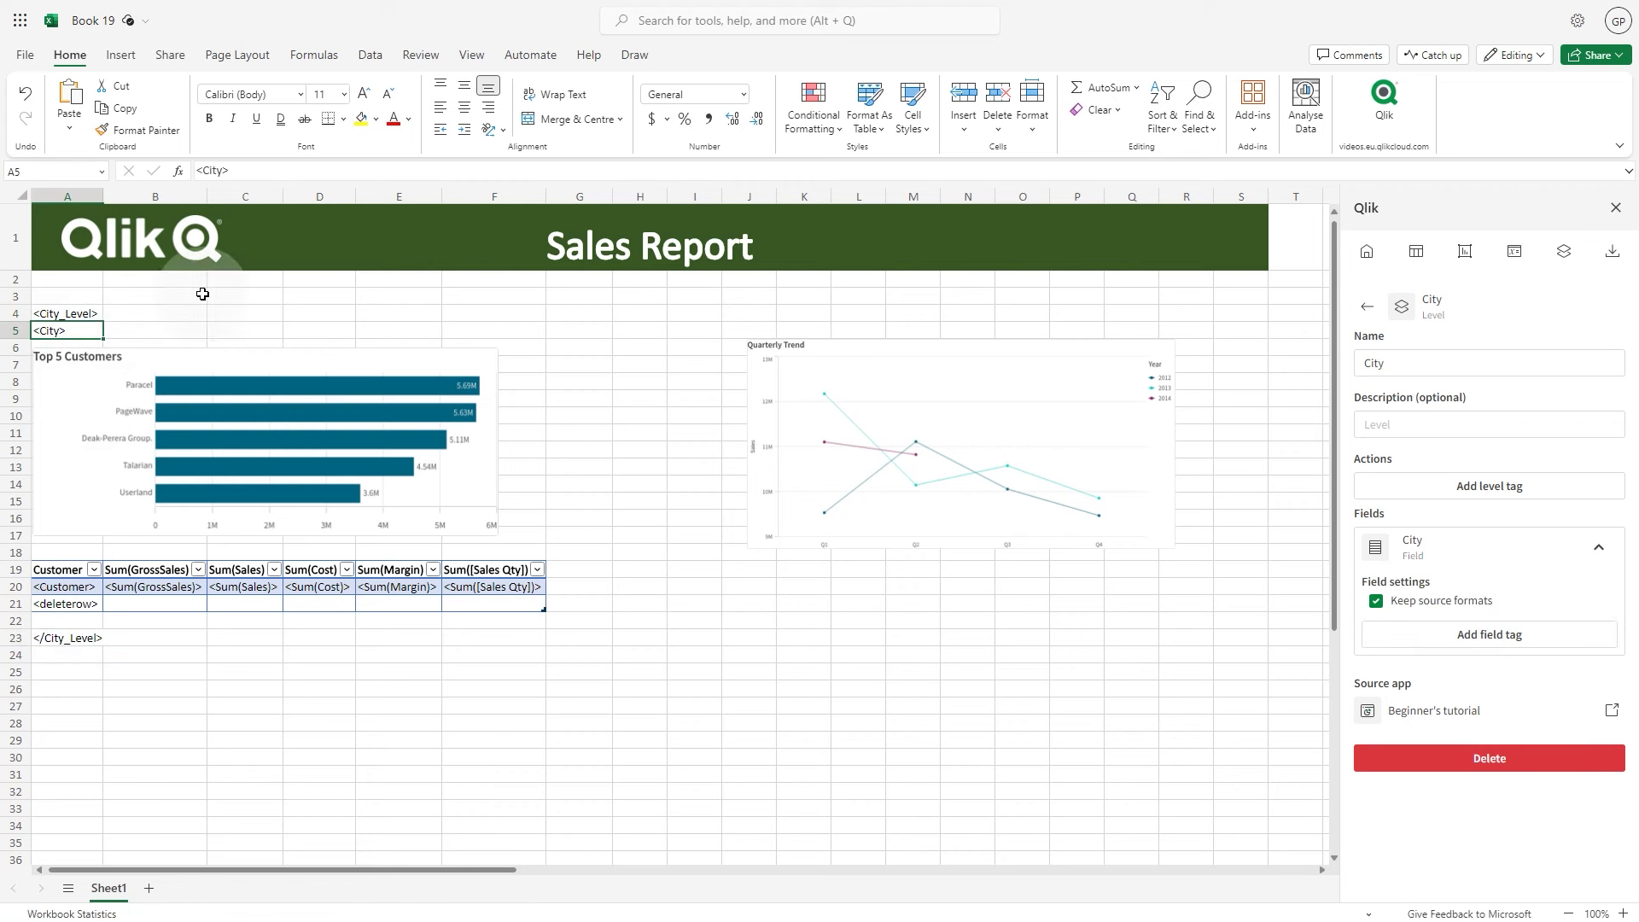
pyautogui.click(336, 94)
pyautogui.write('18')
pyautogui.press('Return')
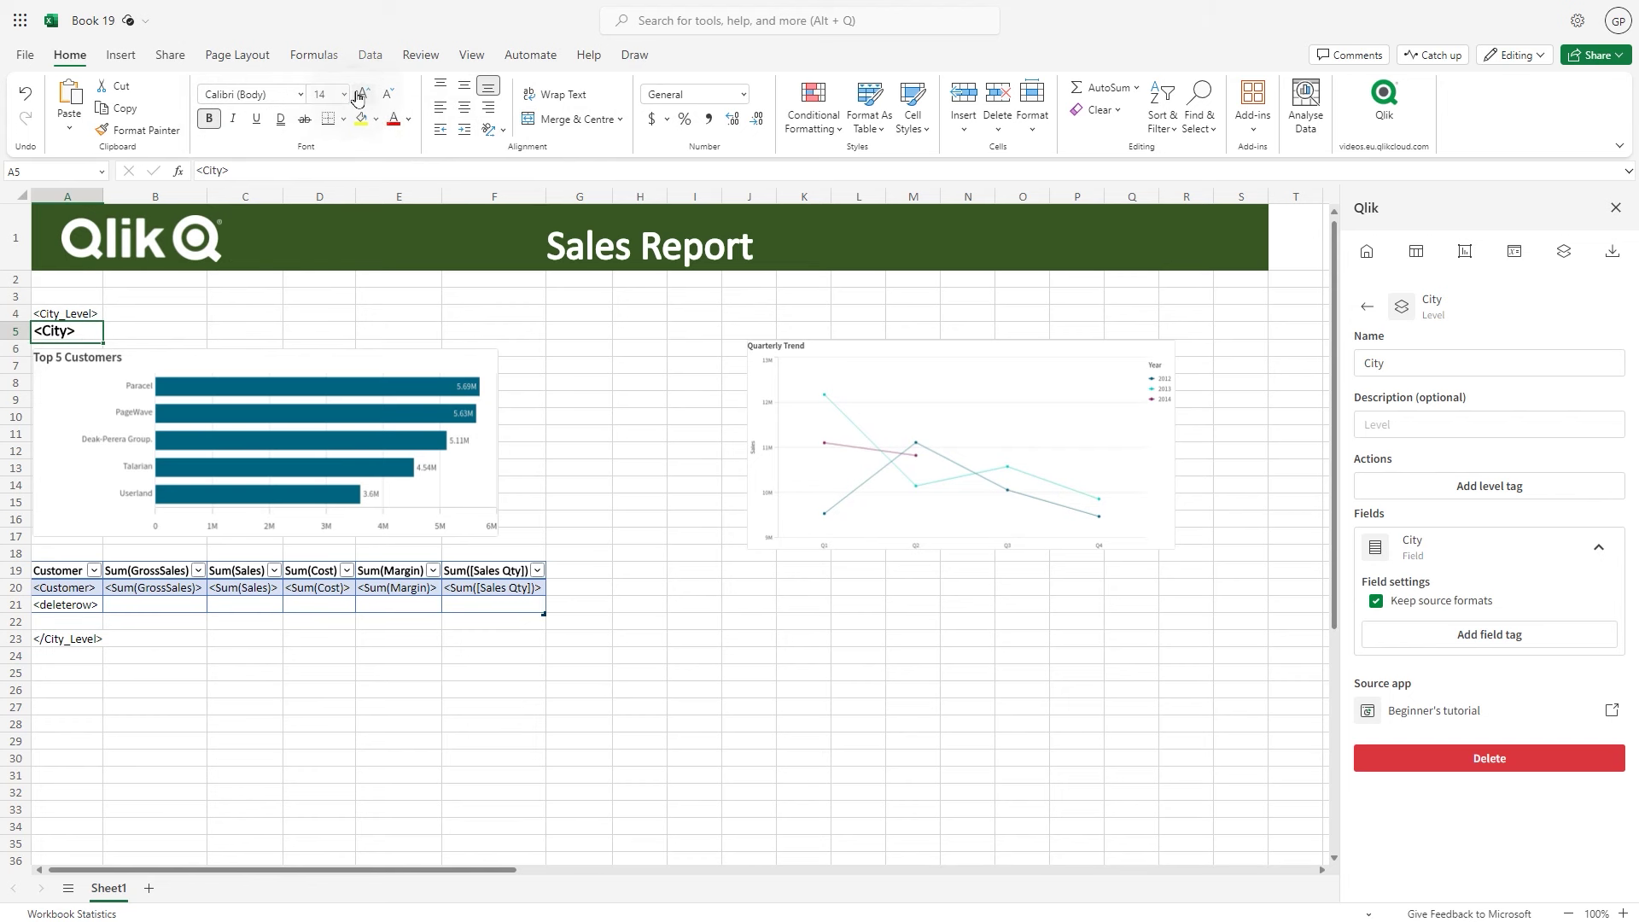
pyautogui.hotkey('ctrl', 'i')
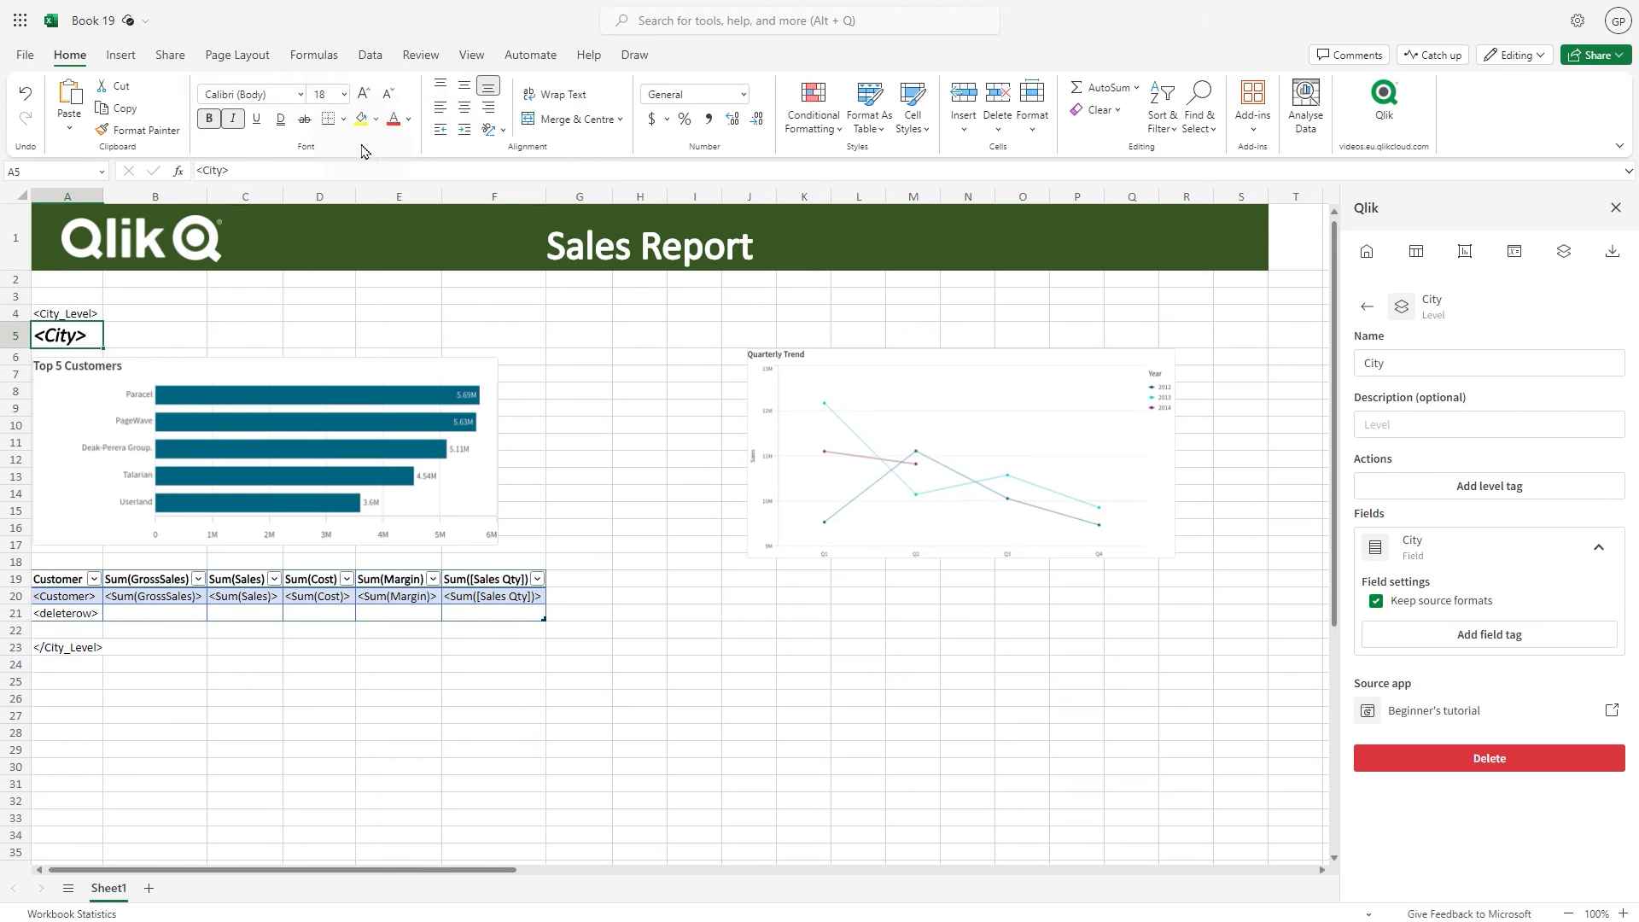
pyautogui.click(410, 128)
pyautogui.click(586, 309)
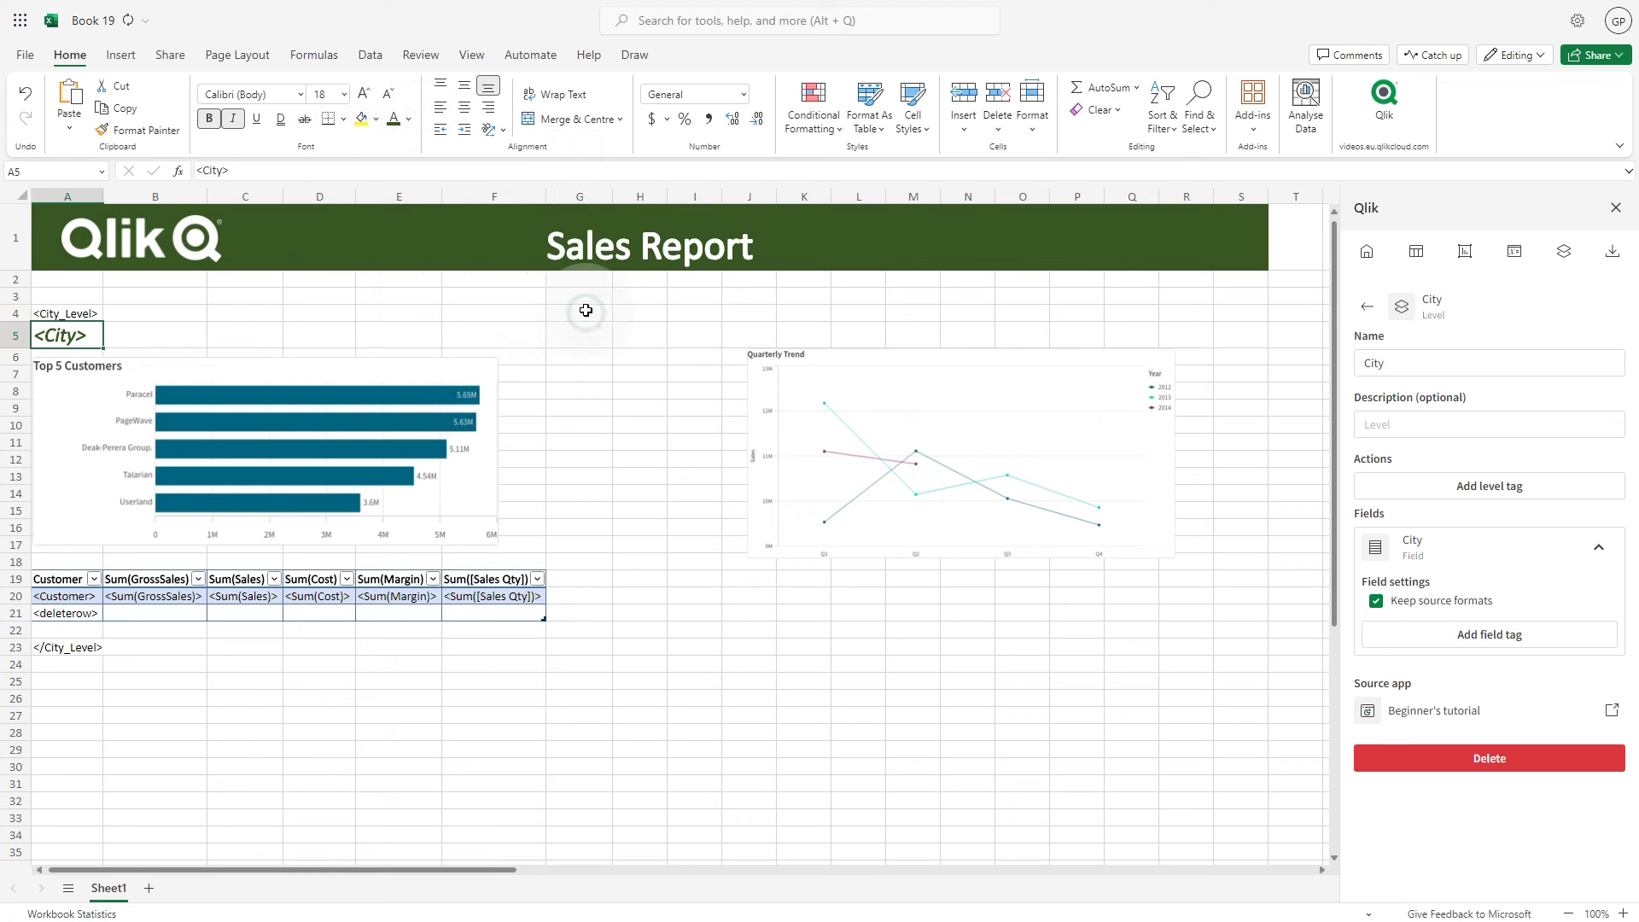
pyautogui.click(45, 294)
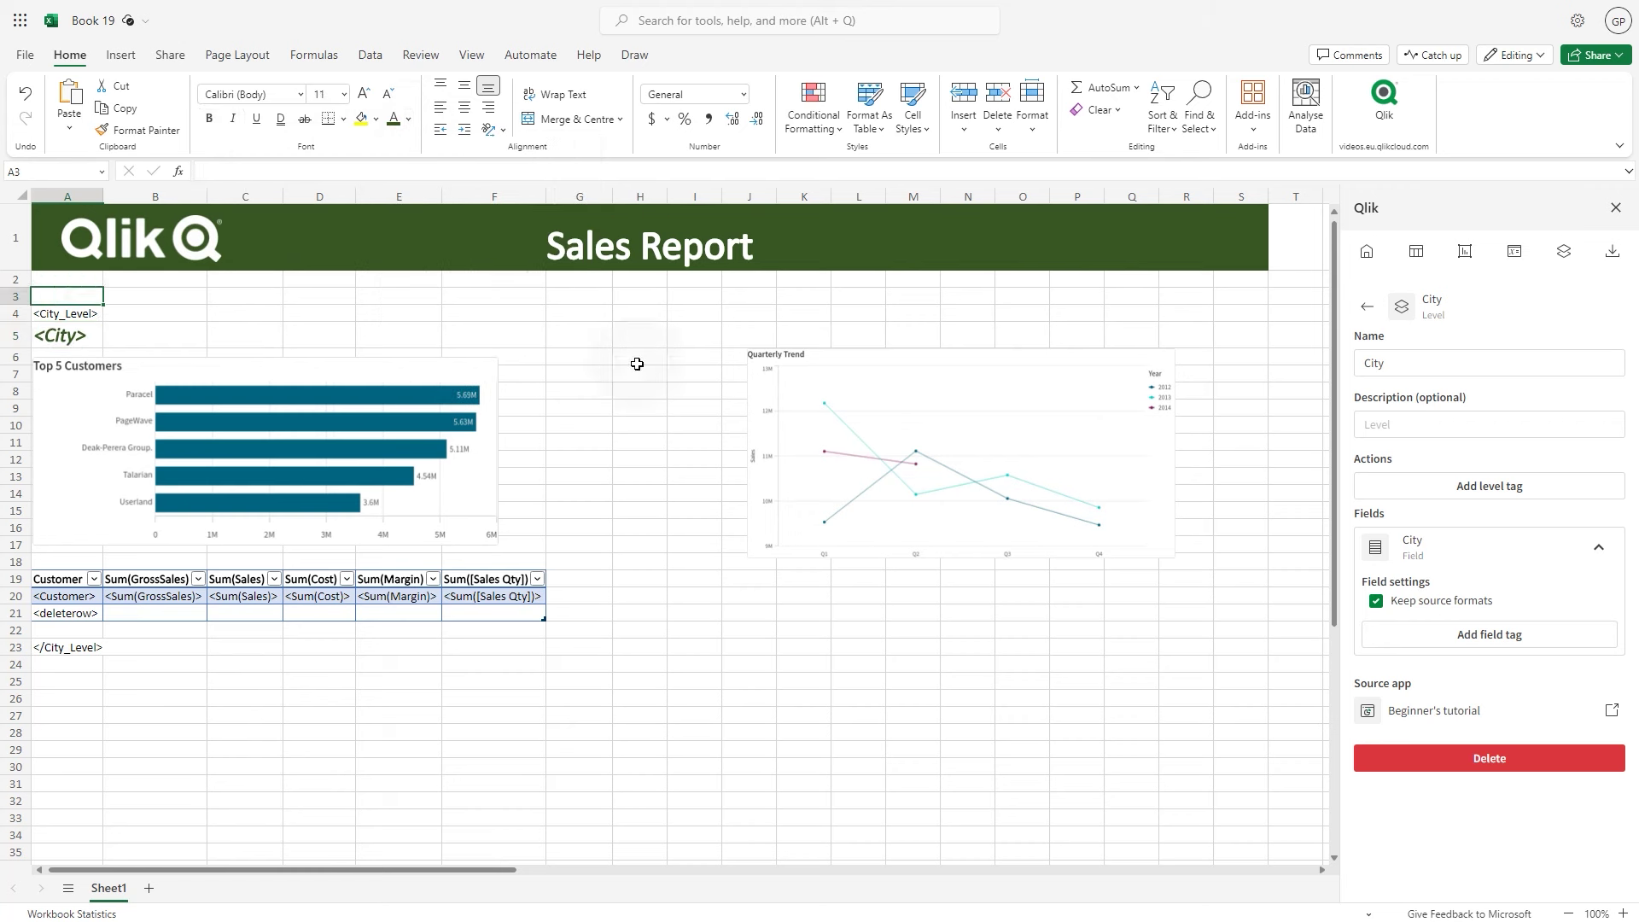
# Add a Region page to the report, placing the <Region> tag in A3
pyautogui.click(1564, 254)
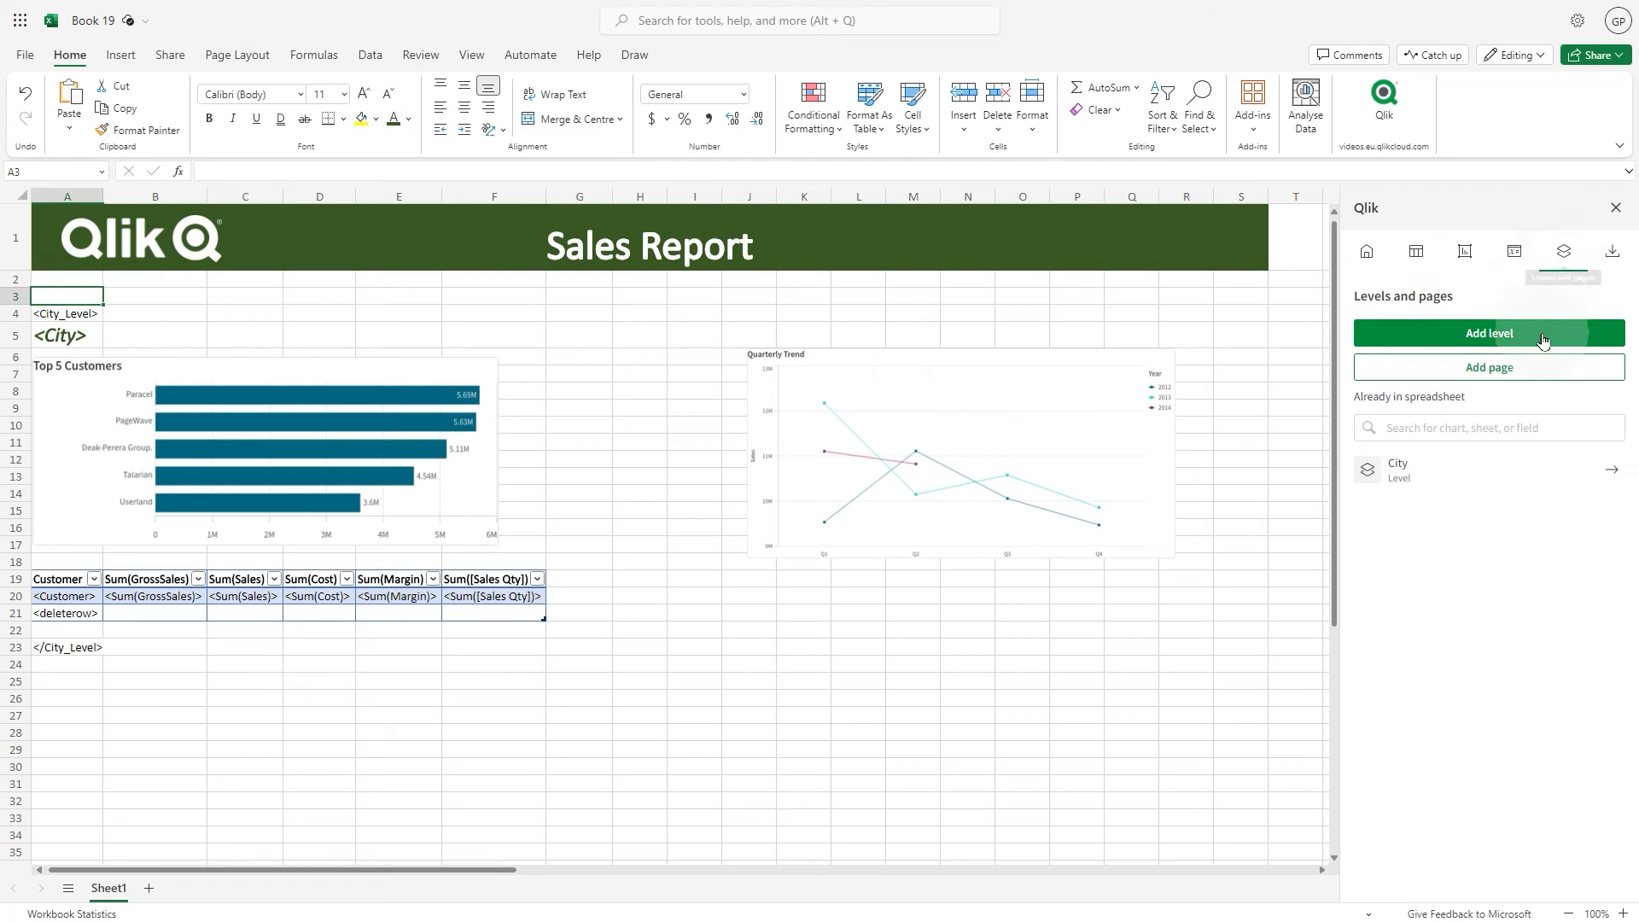
pyautogui.click(1542, 367)
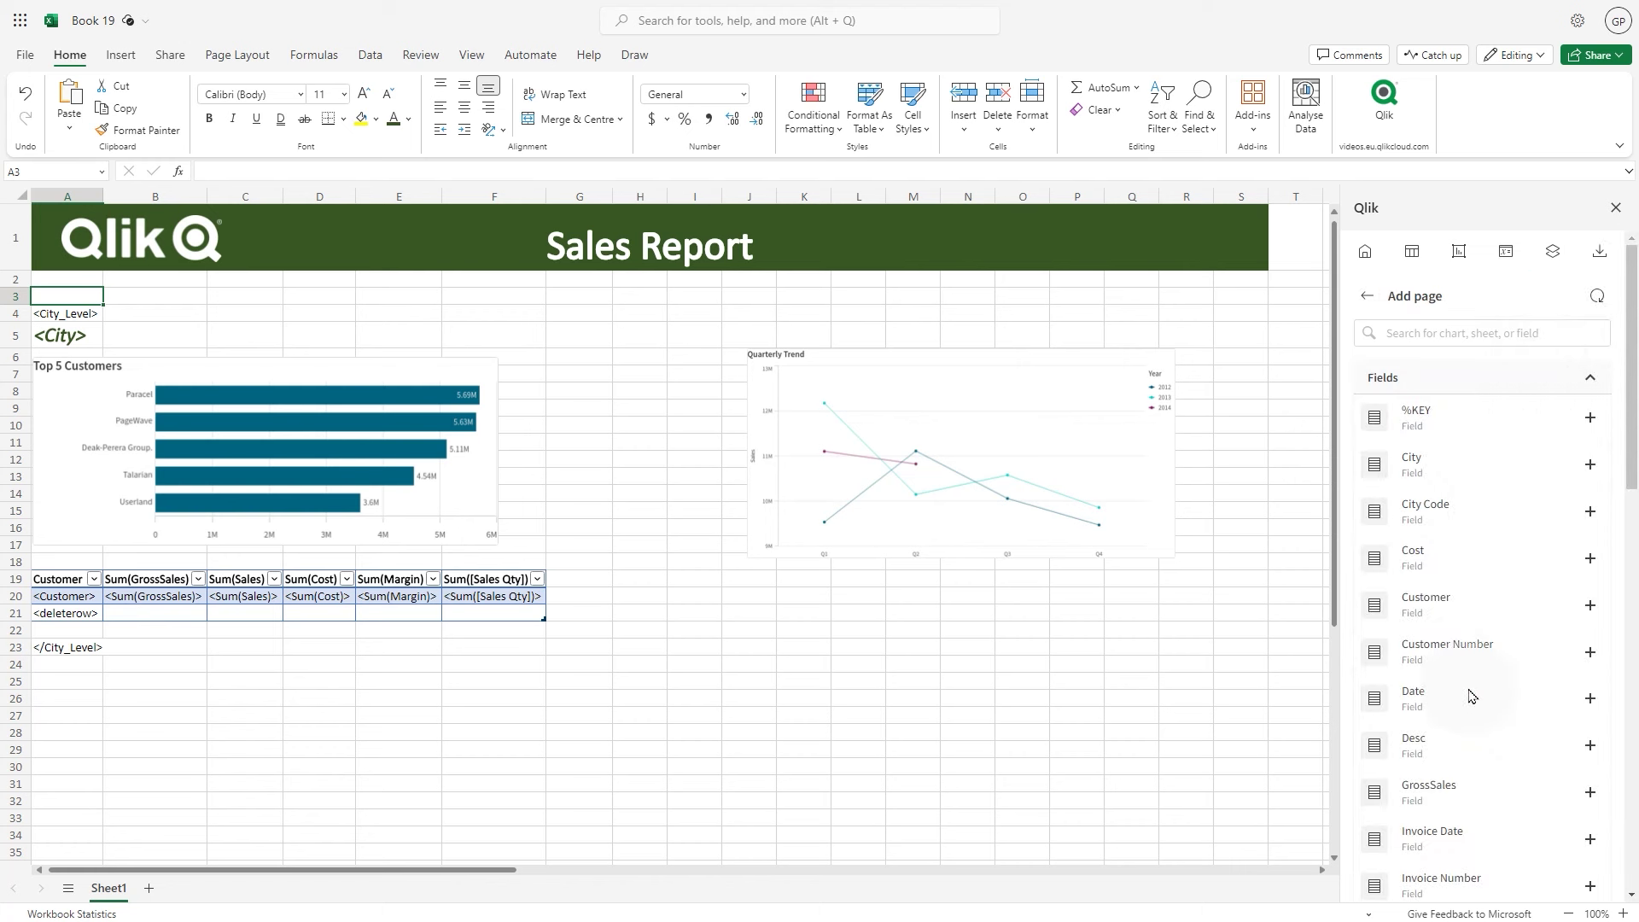
pyautogui.scroll(-5, 1470, 696)
pyautogui.click(1591, 697)
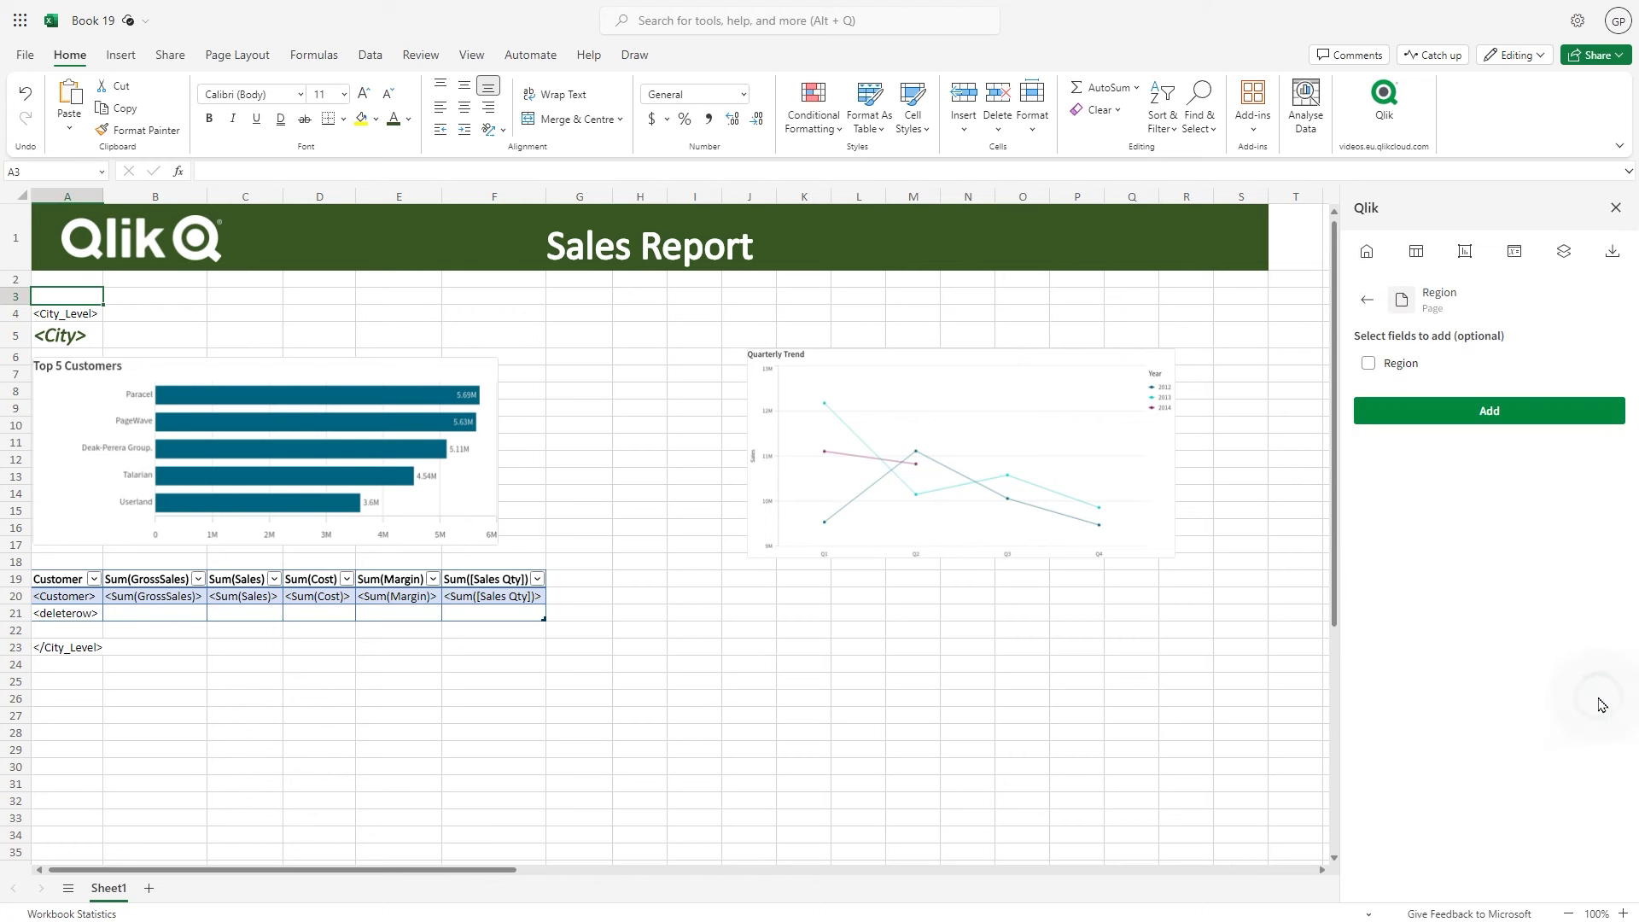
pyautogui.click(1369, 363)
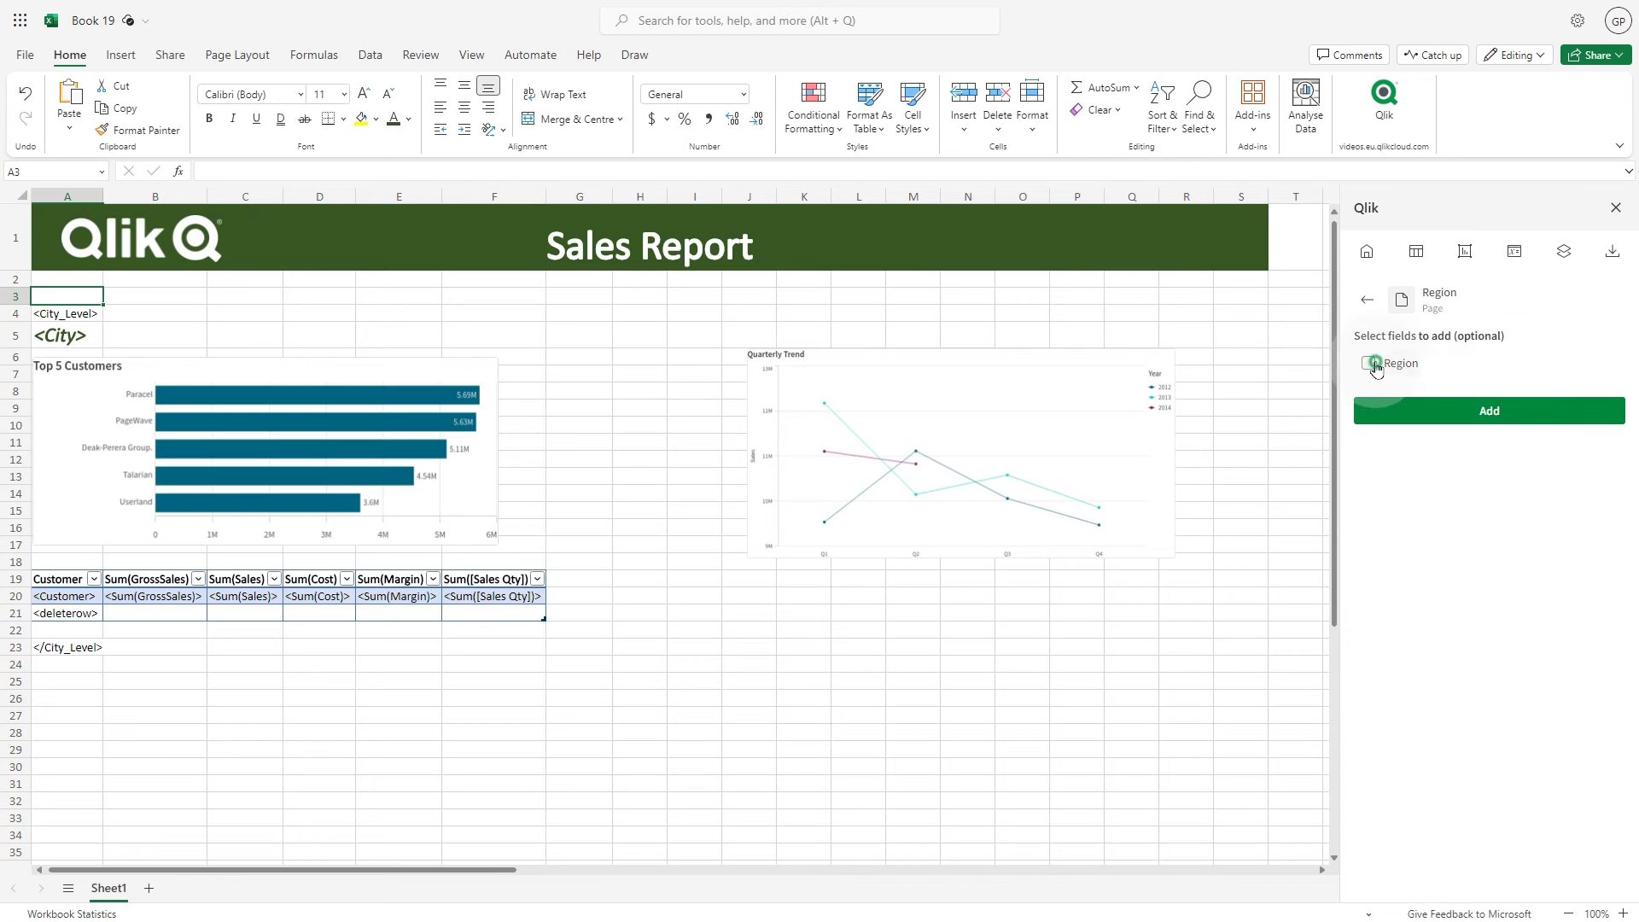
pyautogui.click(1418, 408)
pyautogui.click(1450, 412)
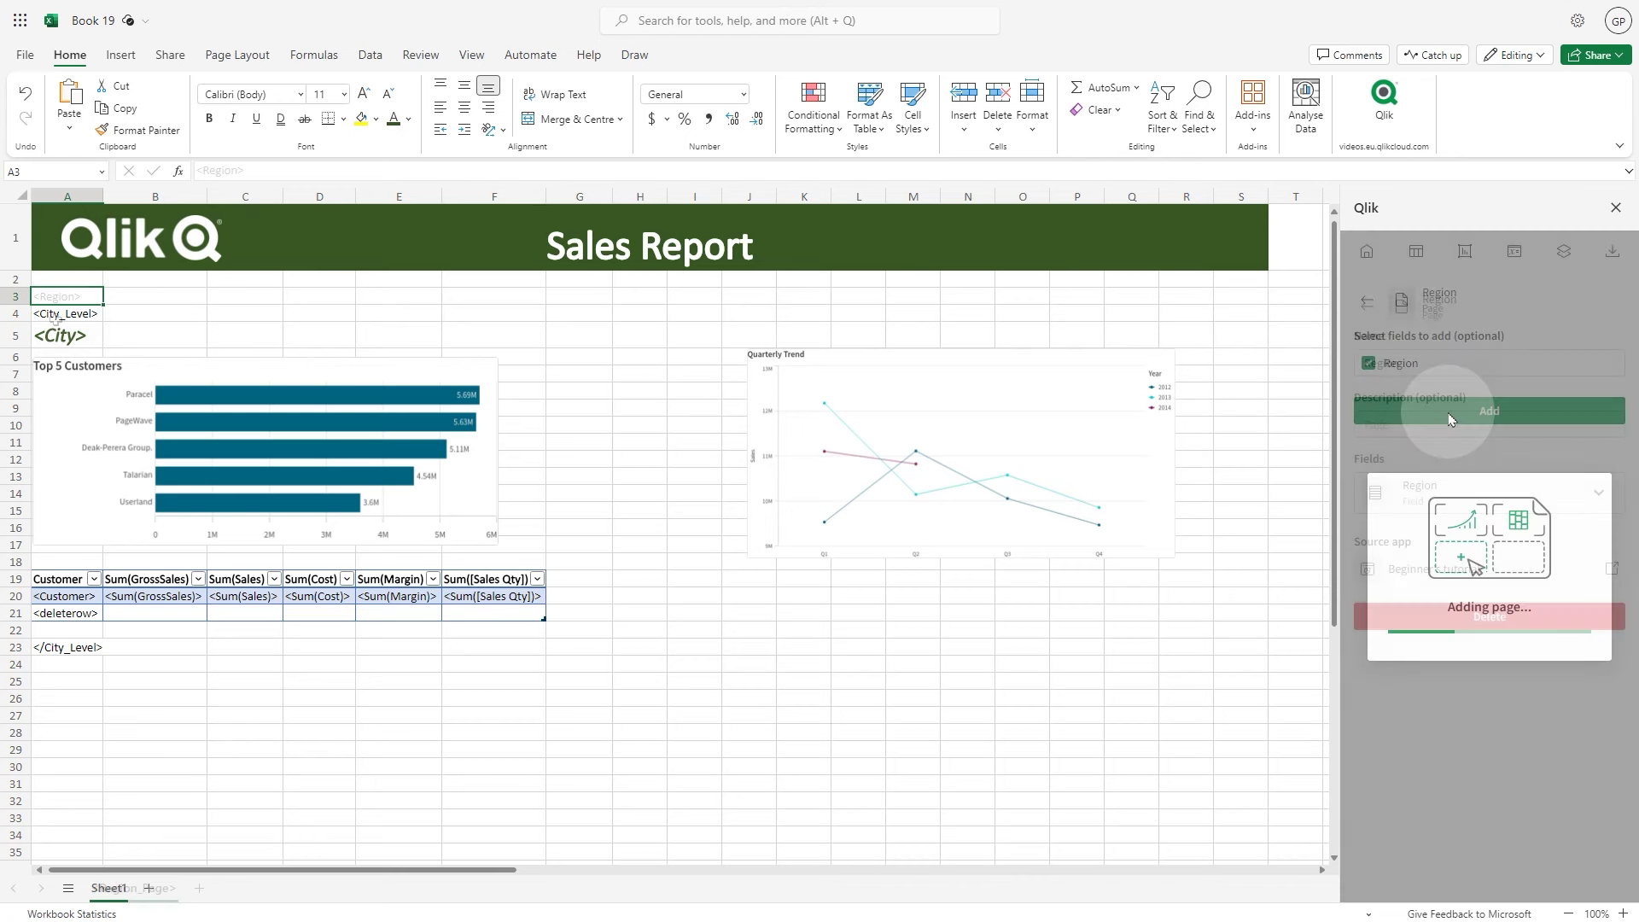
# Make the <Region> tag bold 24 pt and generate an Excel preview of the report
pyautogui.click(367, 94)
pyautogui.click(368, 94)
pyautogui.click(367, 94)
pyautogui.click(368, 94)
pyautogui.click(367, 94)
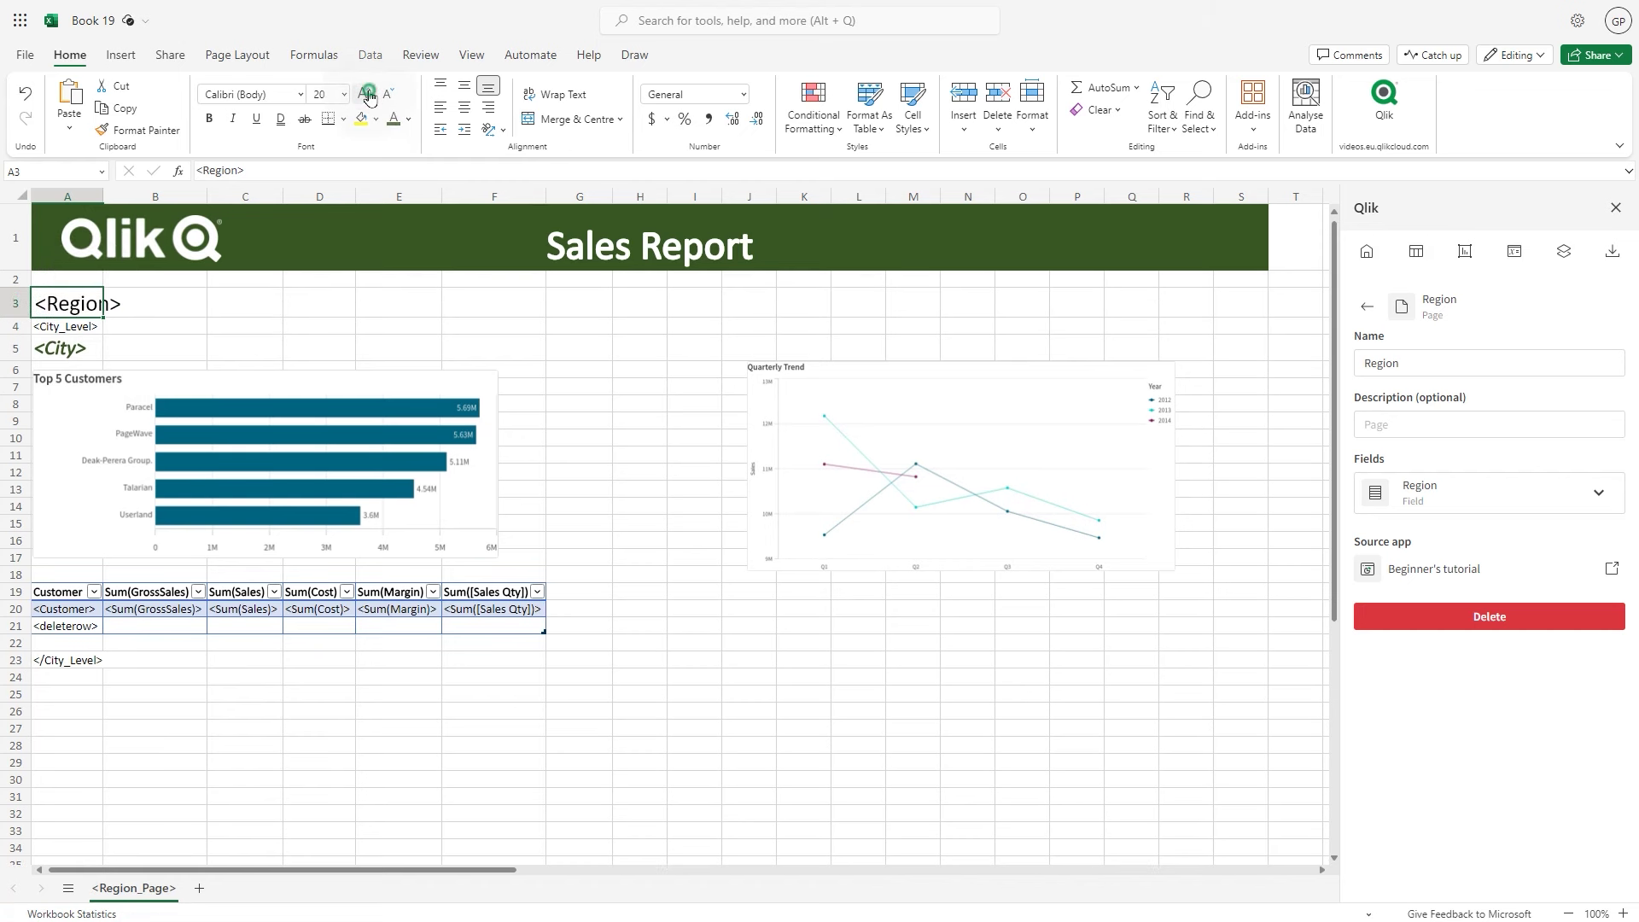
pyautogui.click(367, 94)
pyautogui.click(367, 94)
pyautogui.click(209, 119)
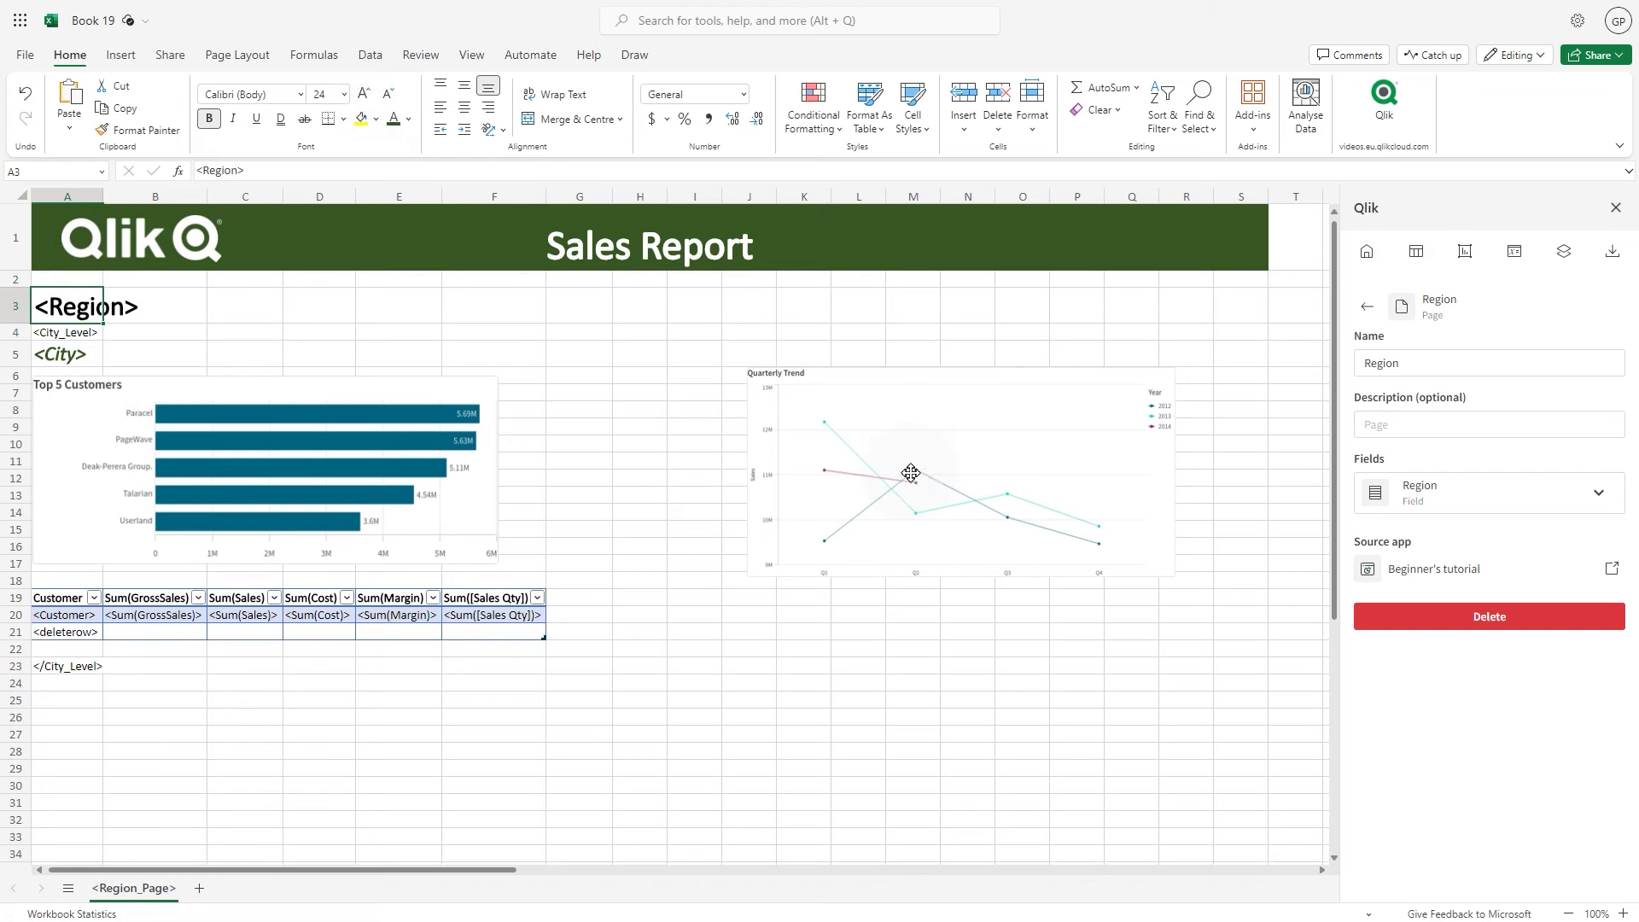
pyautogui.click(1613, 251)
pyautogui.click(1508, 382)
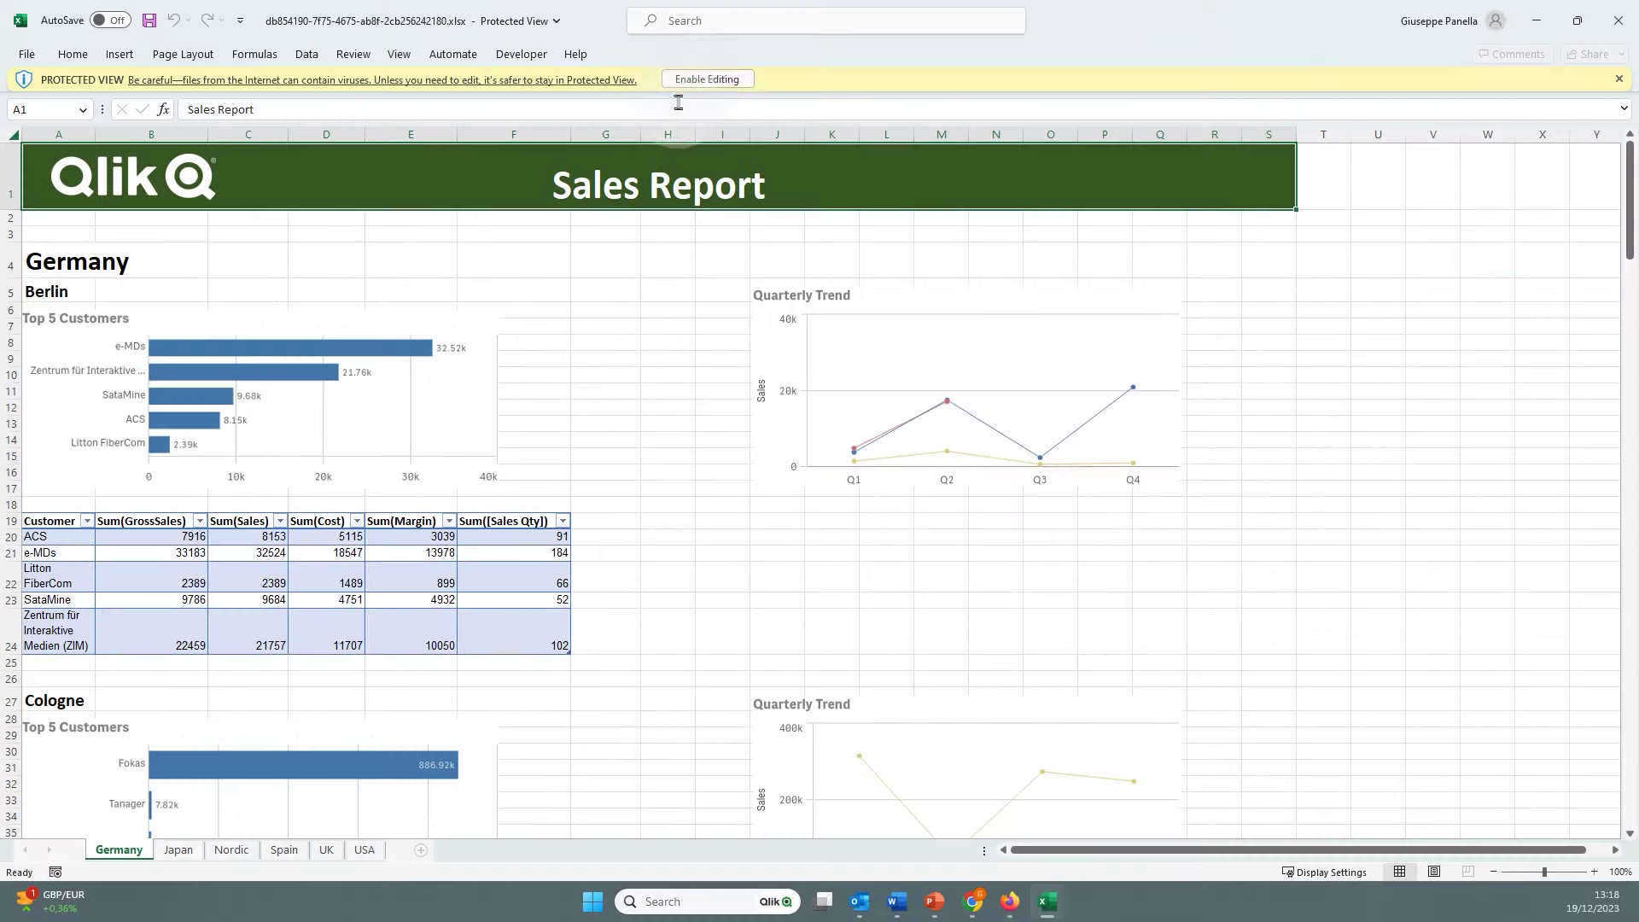
# Enable editing of the previewed report and review the Germany, Japan, Nordic, Spain, UK and USA sheets
pyautogui.click(695, 79)
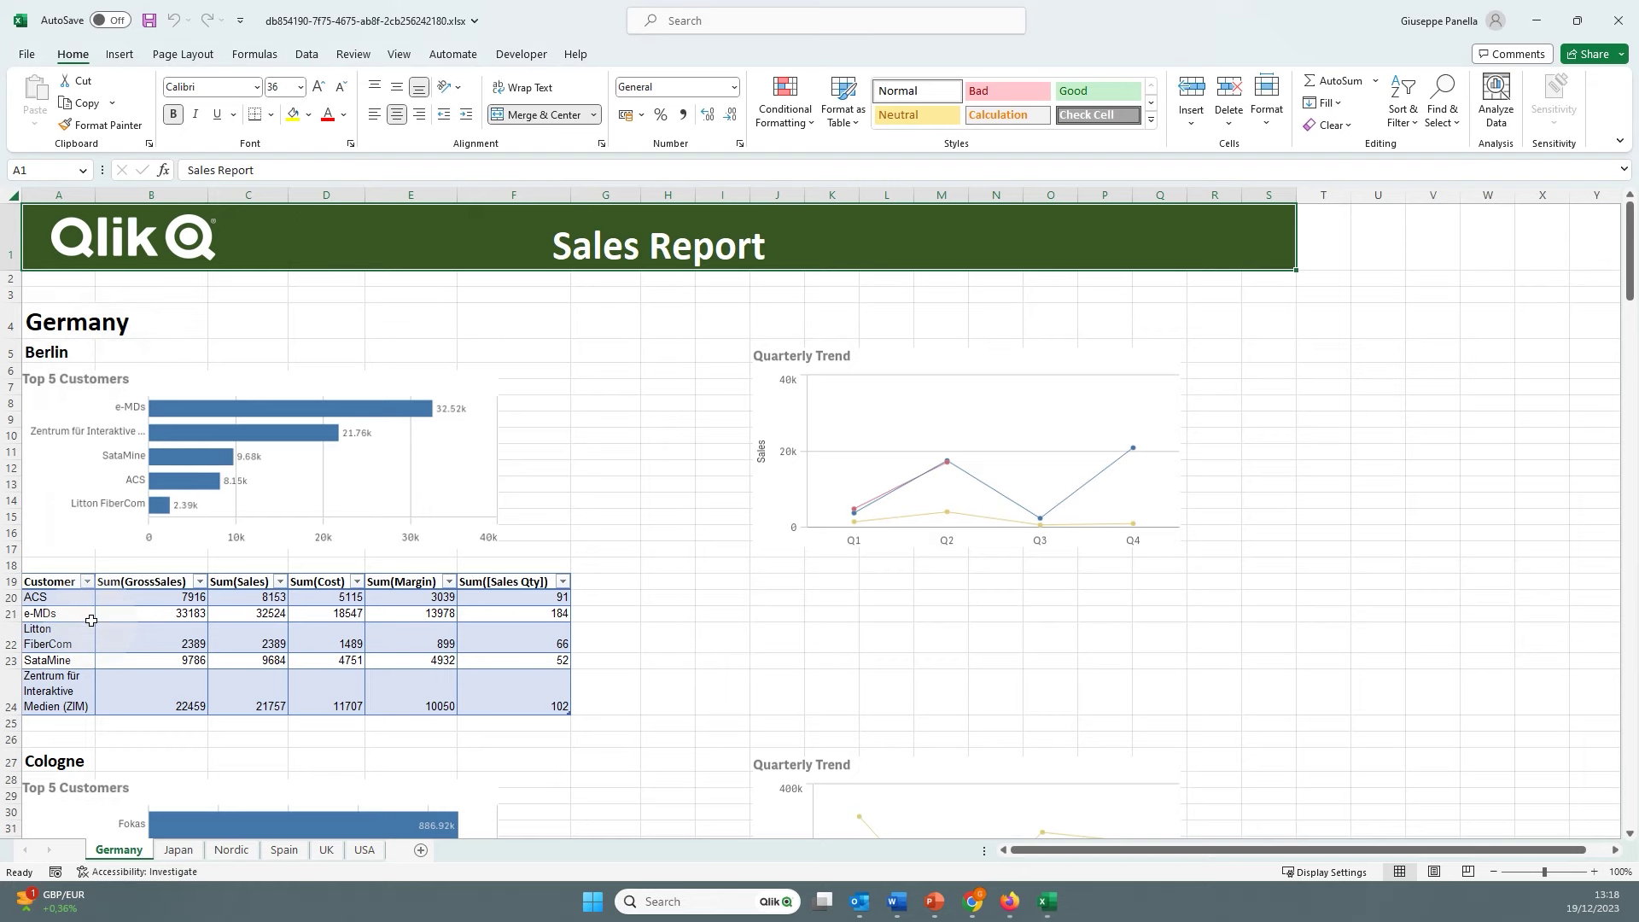
pyautogui.scroll(-8, 91, 620)
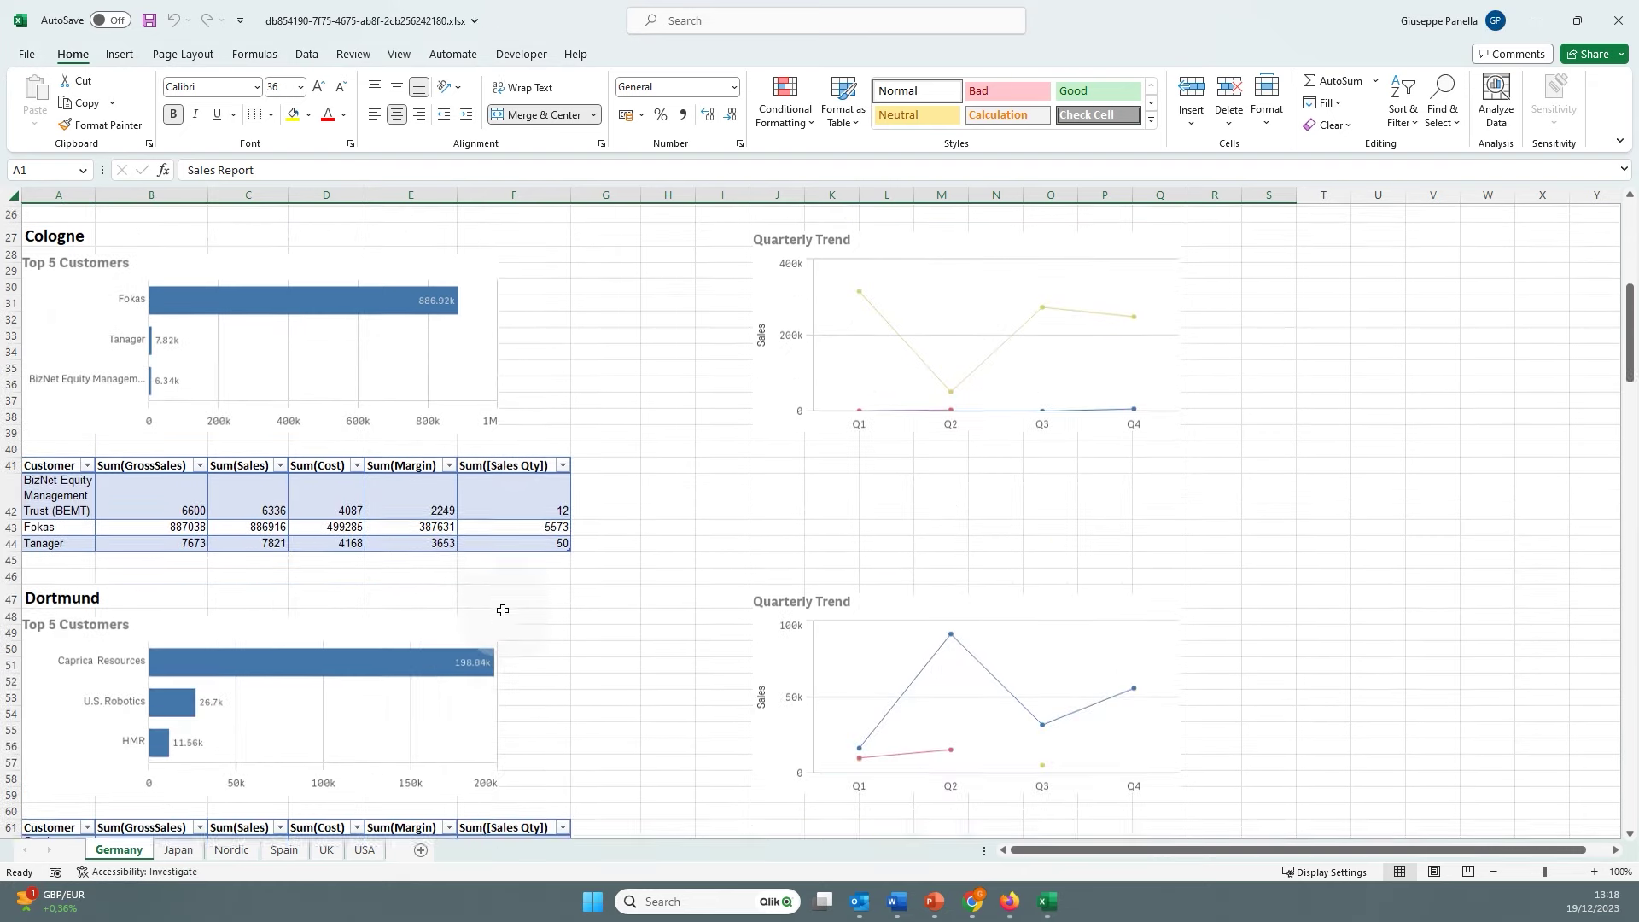
pyautogui.scroll(-7, 502, 610)
pyautogui.click(179, 850)
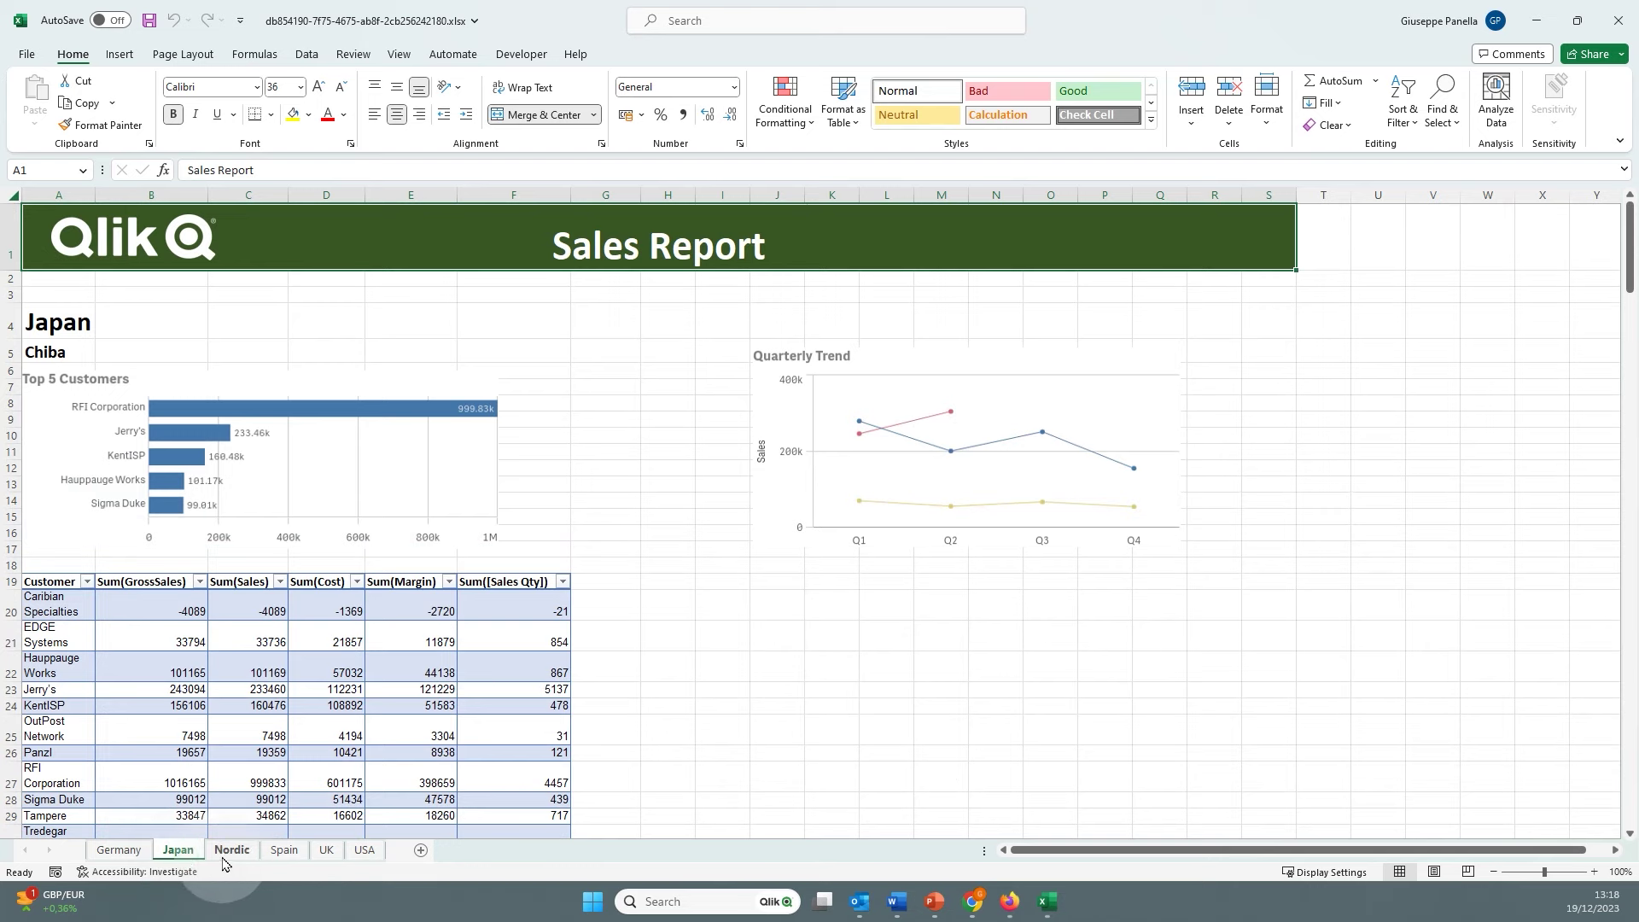
pyautogui.click(224, 854)
pyautogui.click(285, 853)
pyautogui.click(326, 852)
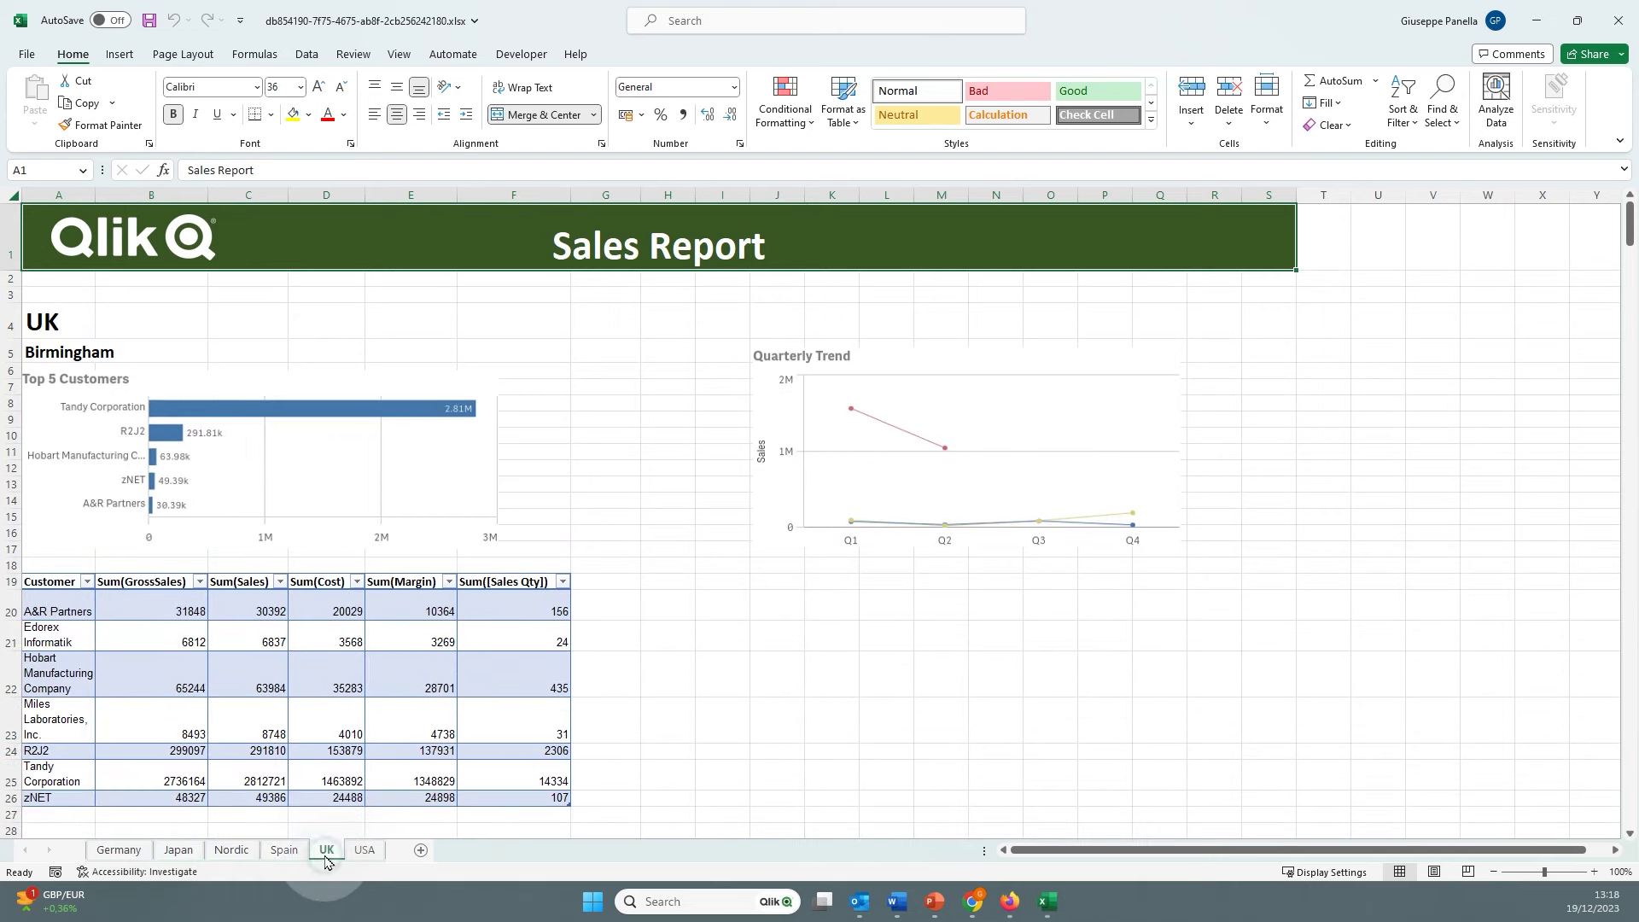
pyautogui.click(365, 850)
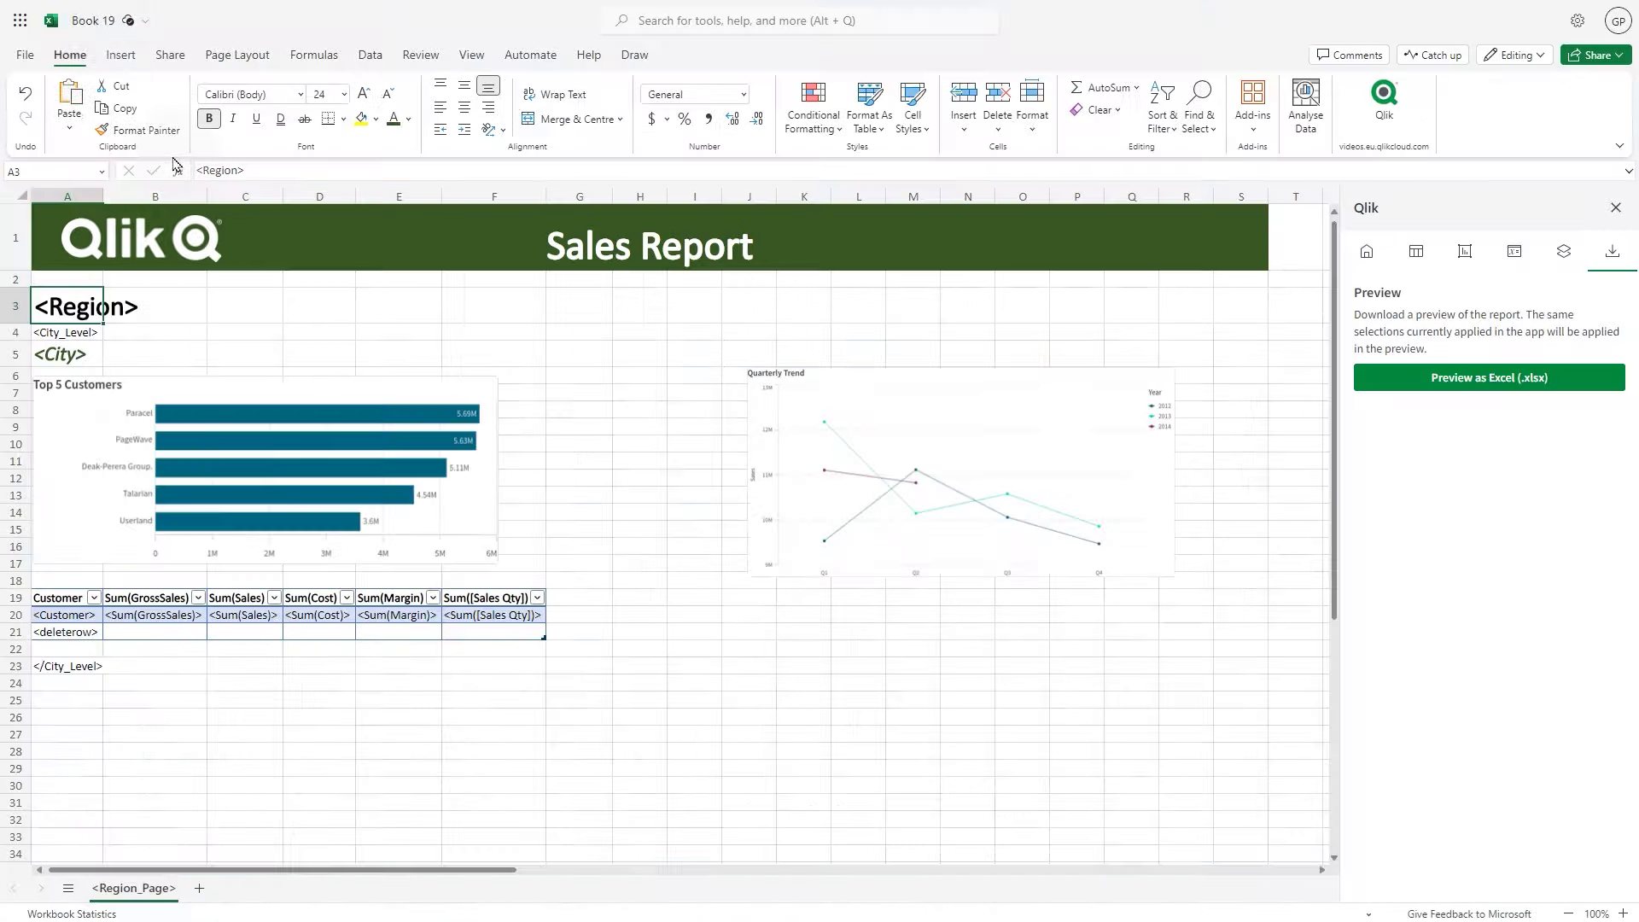
# Rename the Book 19 workbook to 'Sales Report'
pyautogui.click(92, 21)
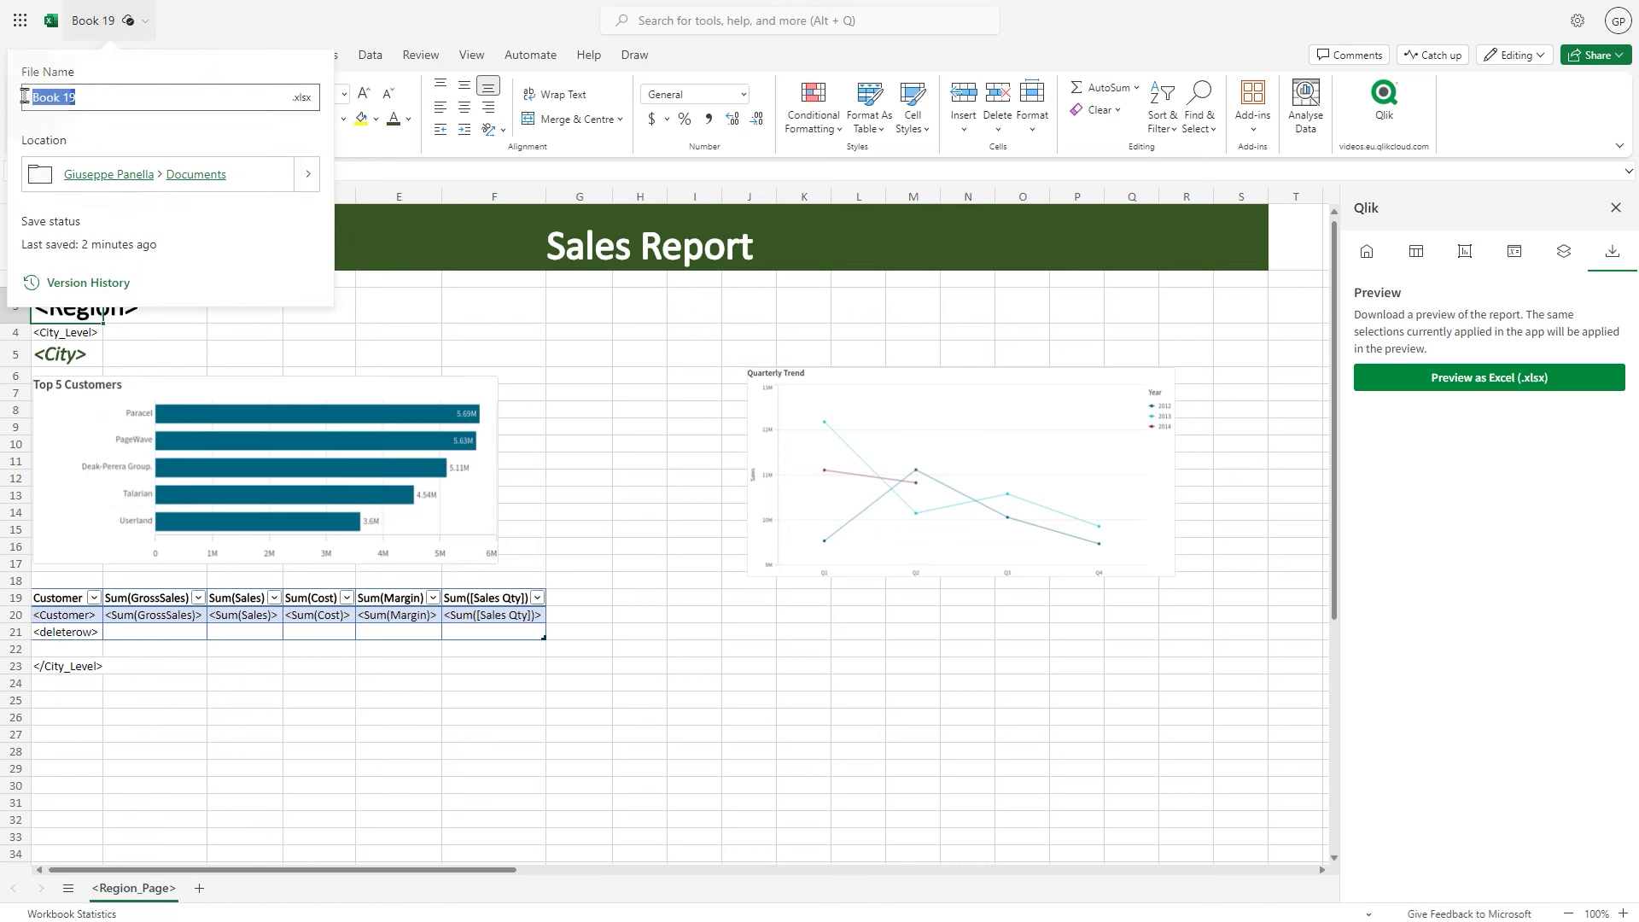
pyautogui.write('Sales Report')
pyautogui.press('Return')
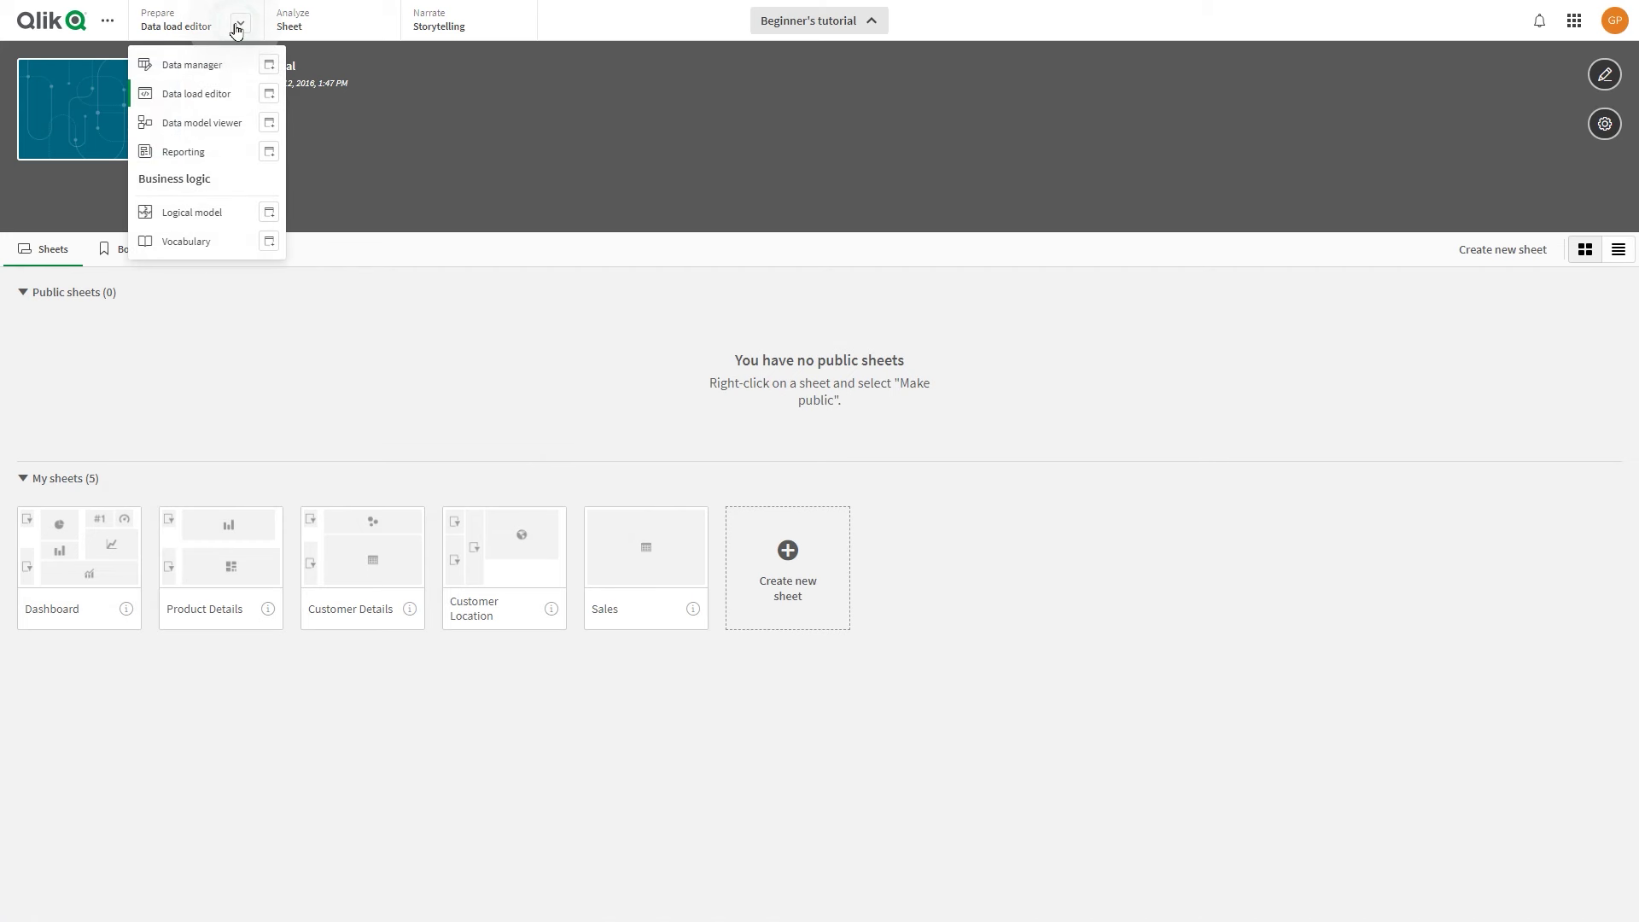
# Go to the Beginner's tutorial Reporting recipients and download the example recipients file
pyautogui.click(204, 151)
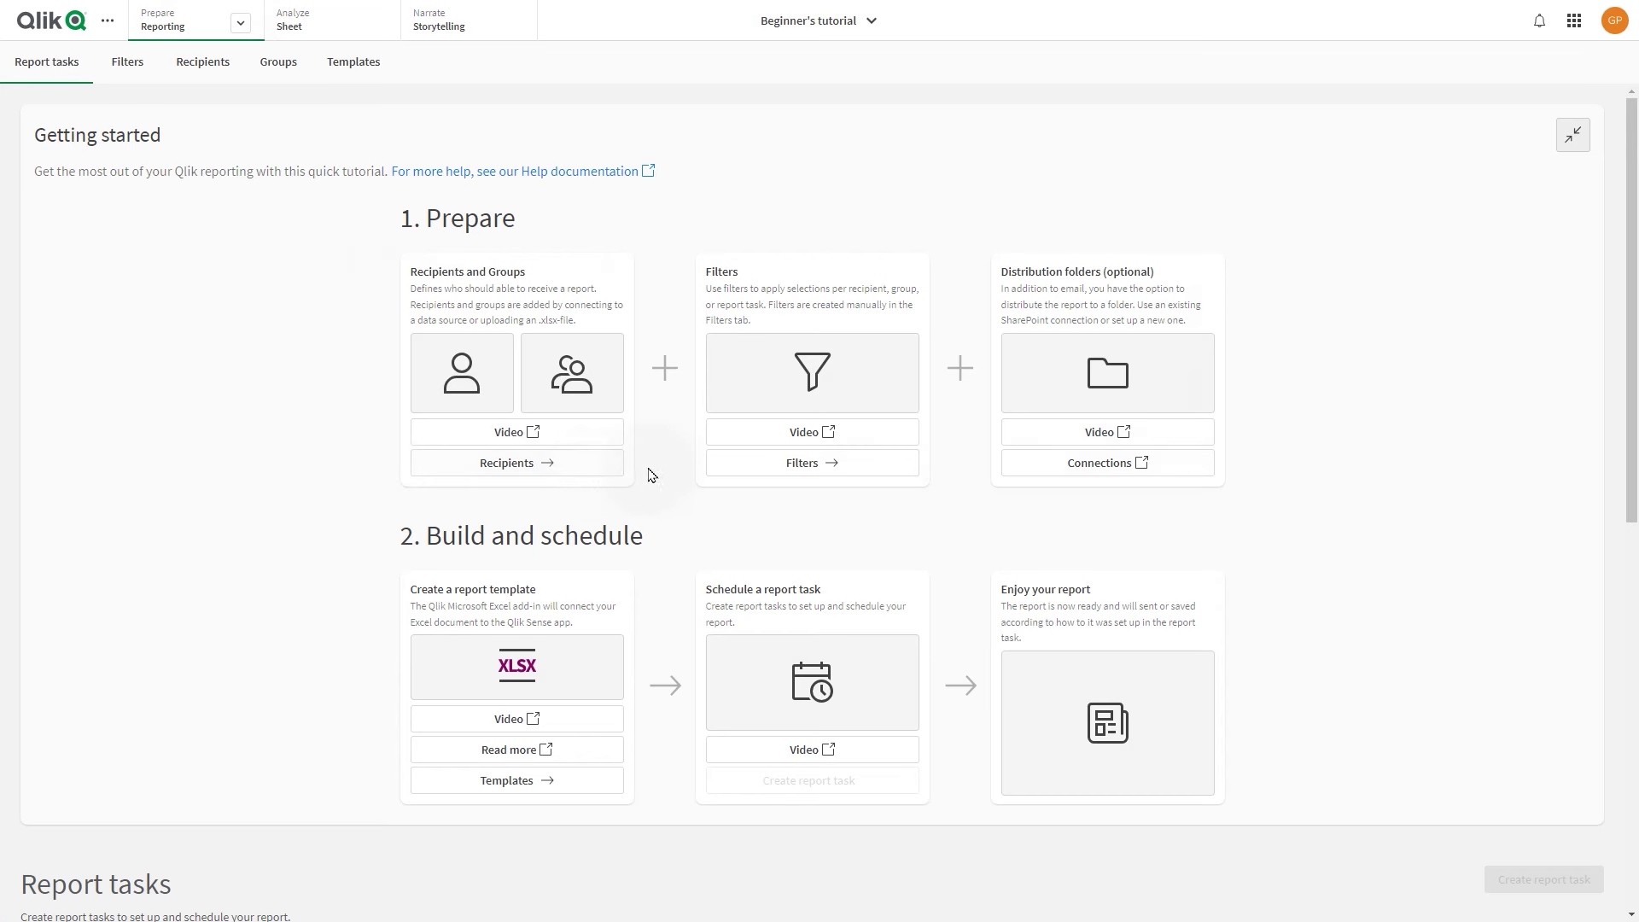
pyautogui.click(529, 466)
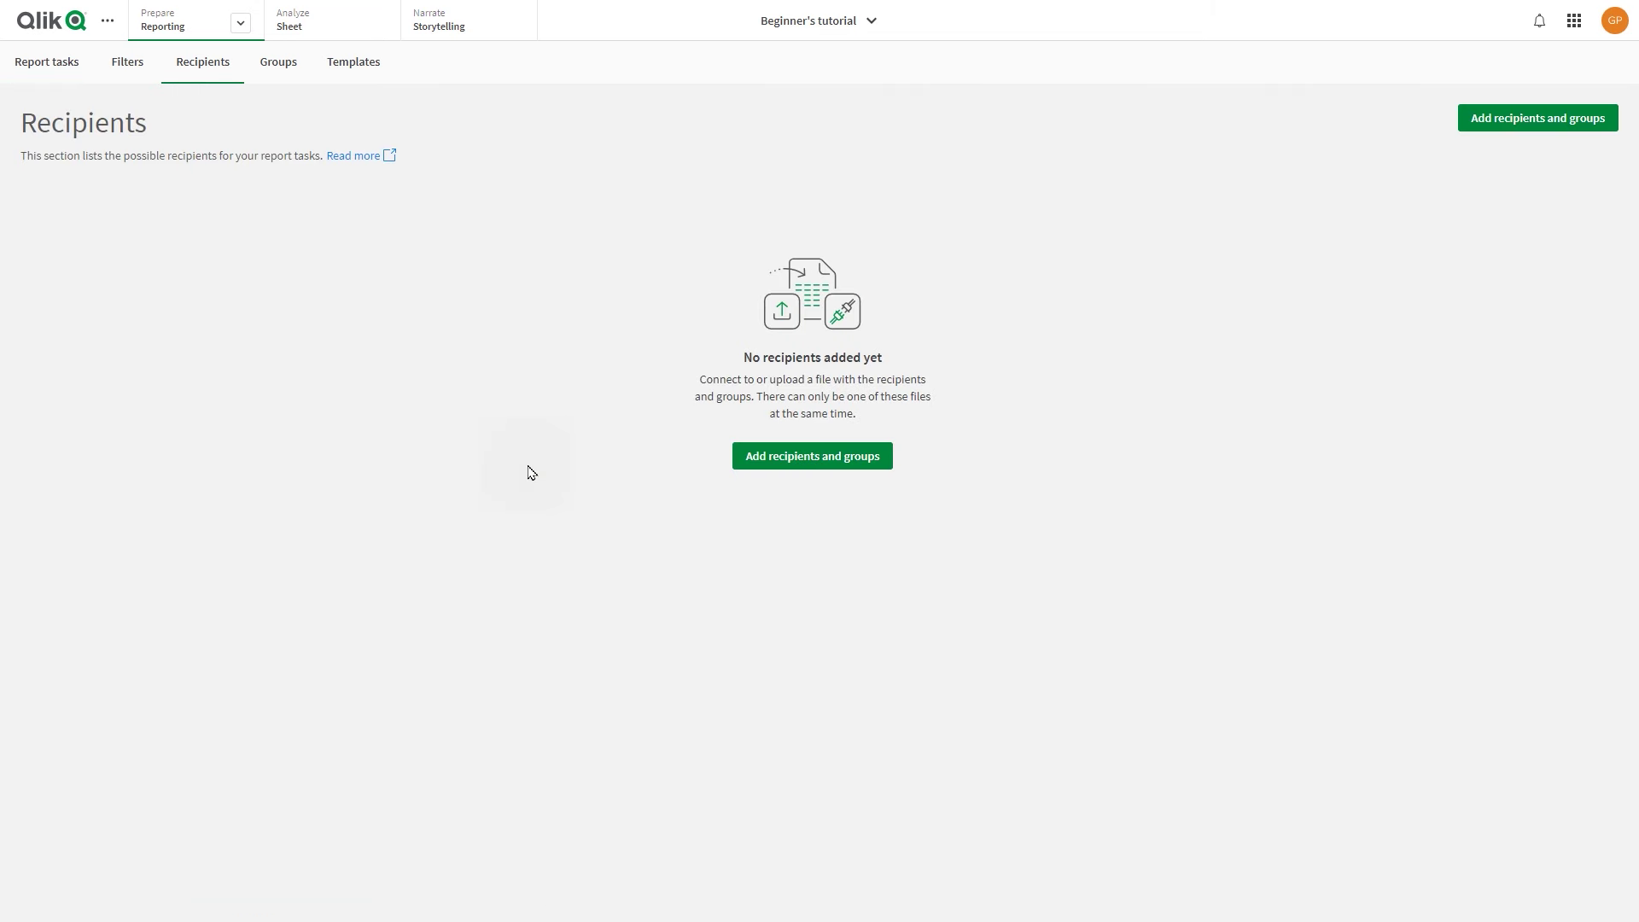
pyautogui.click(804, 466)
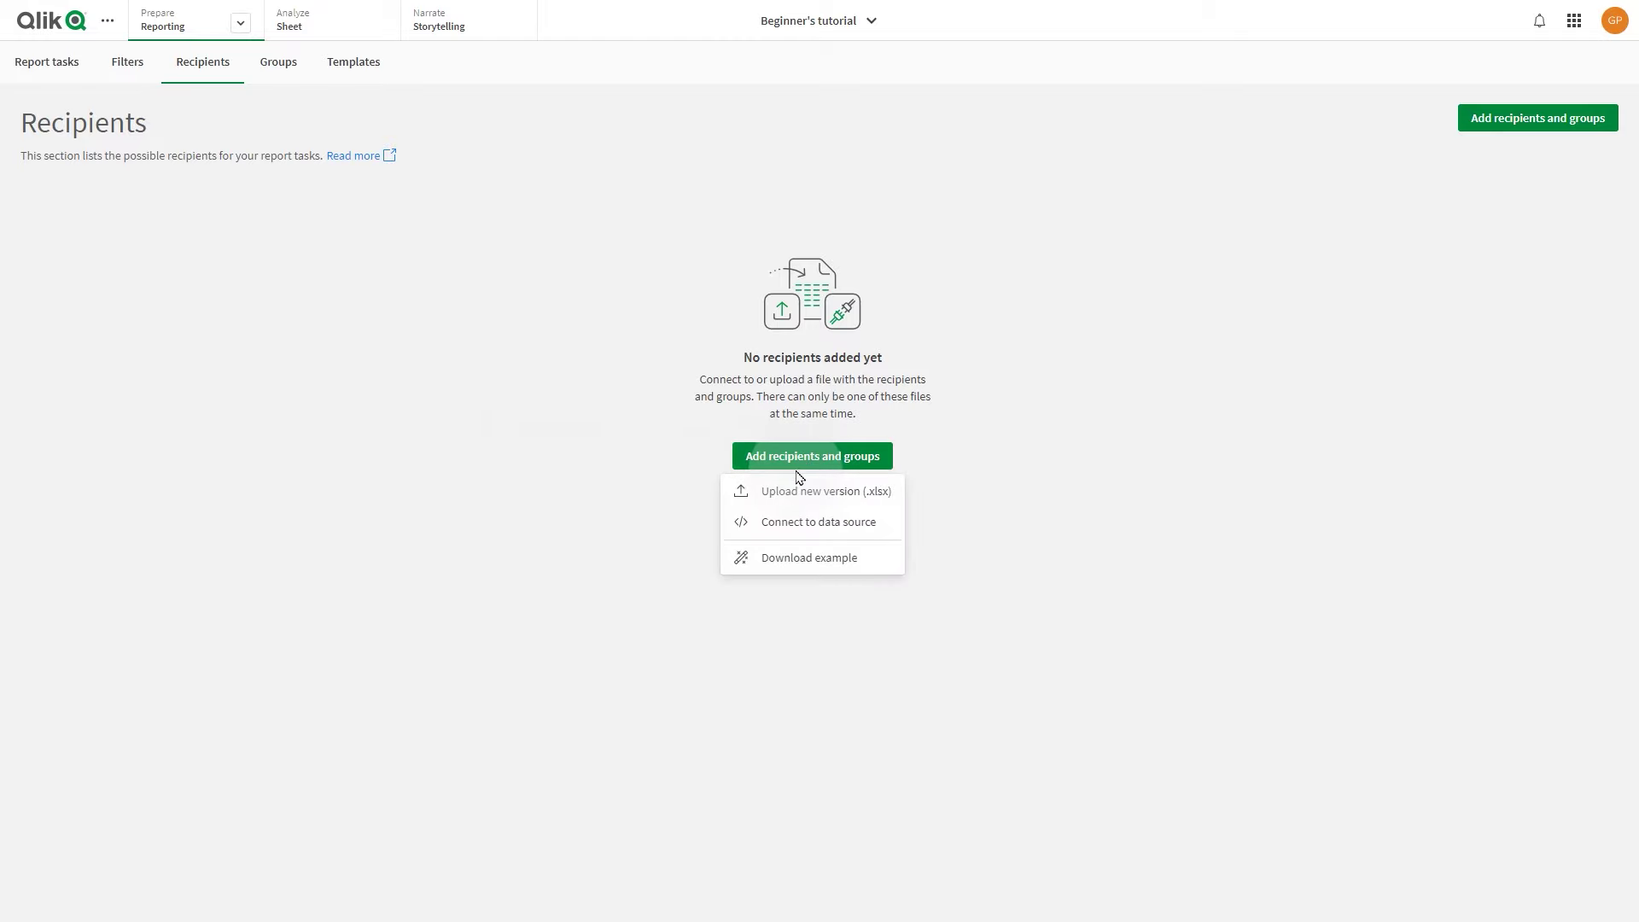
pyautogui.click(815, 557)
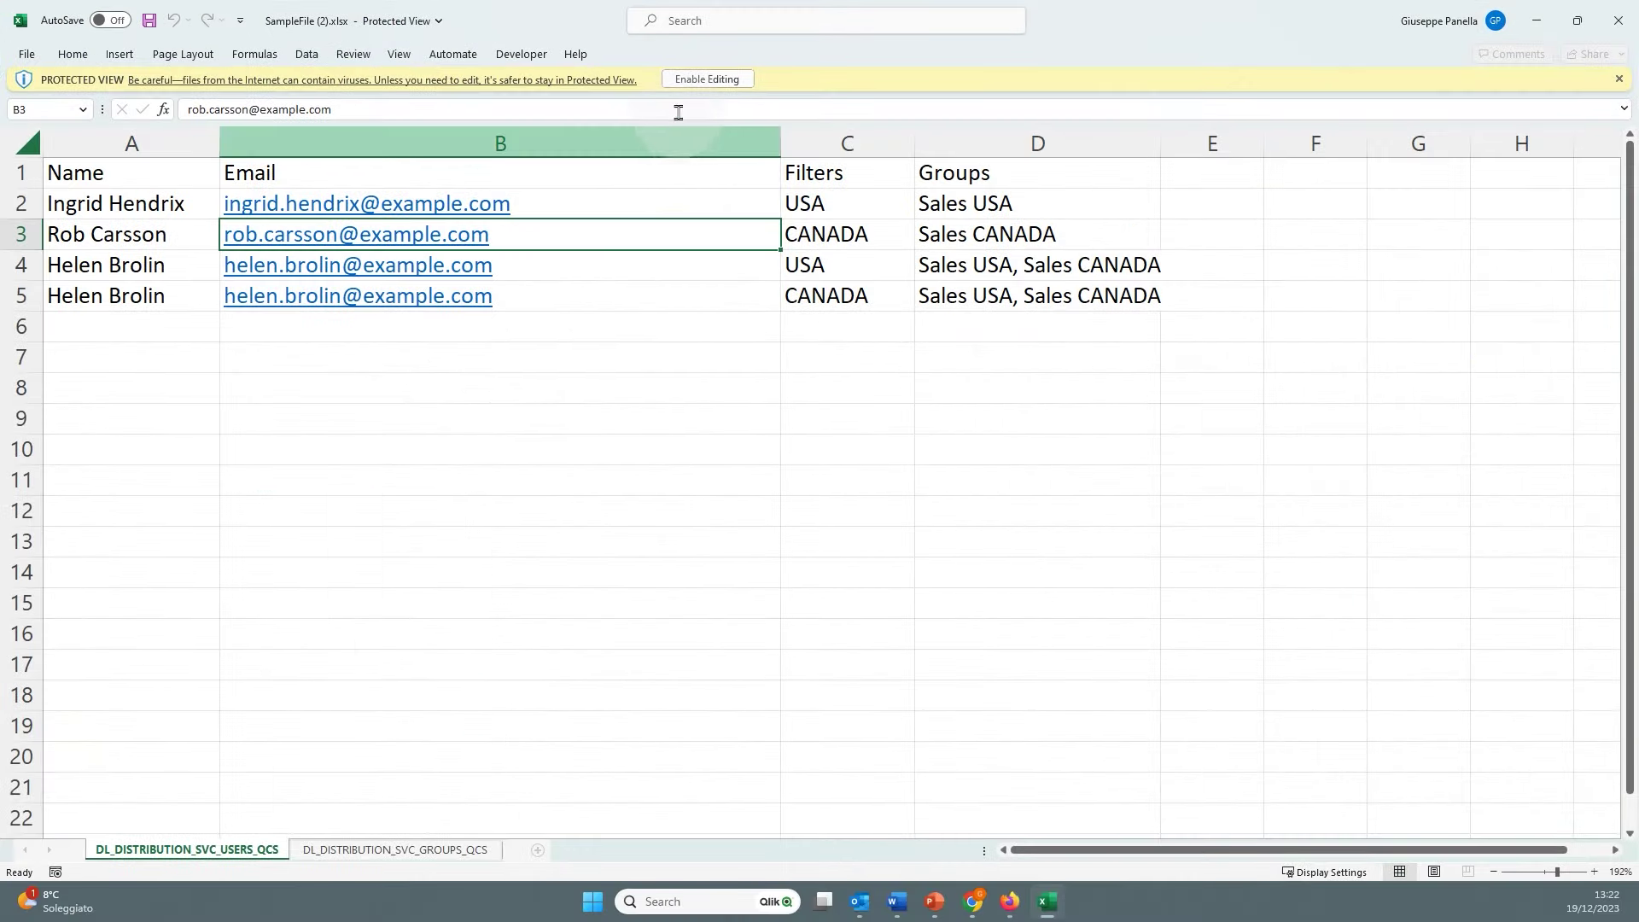
# Enable editing and delete the sample recipient entries in rows 2 to 5
pyautogui.click(688, 81)
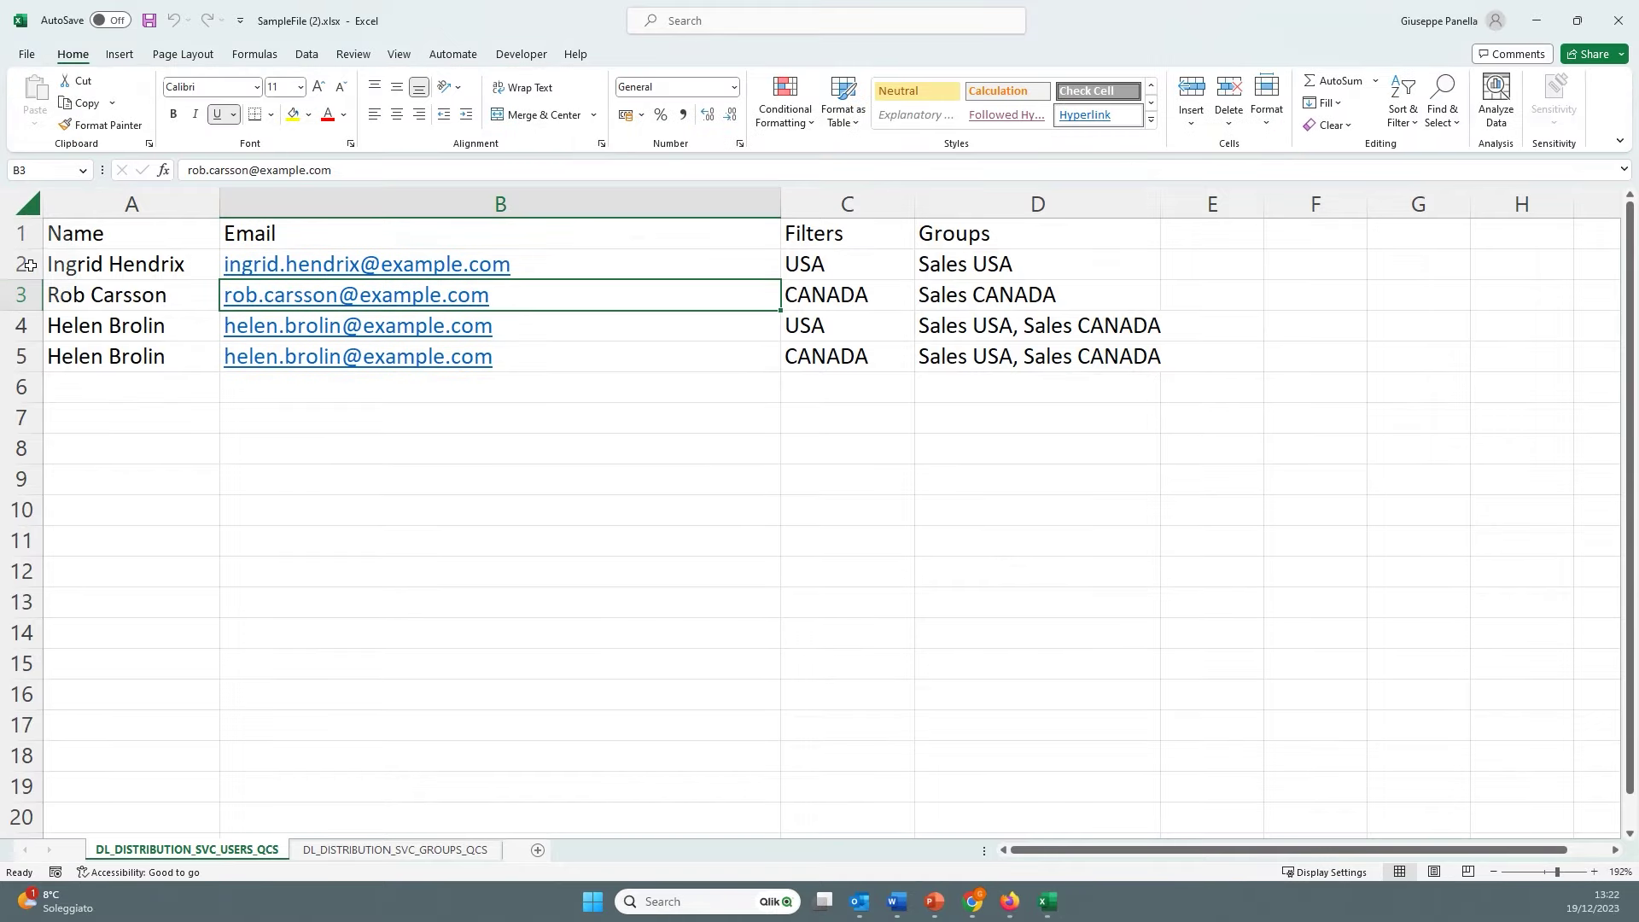
pyautogui.moveTo(10, 264); pyautogui.dragTo(10, 369)
pyautogui.rightClick(10, 369)
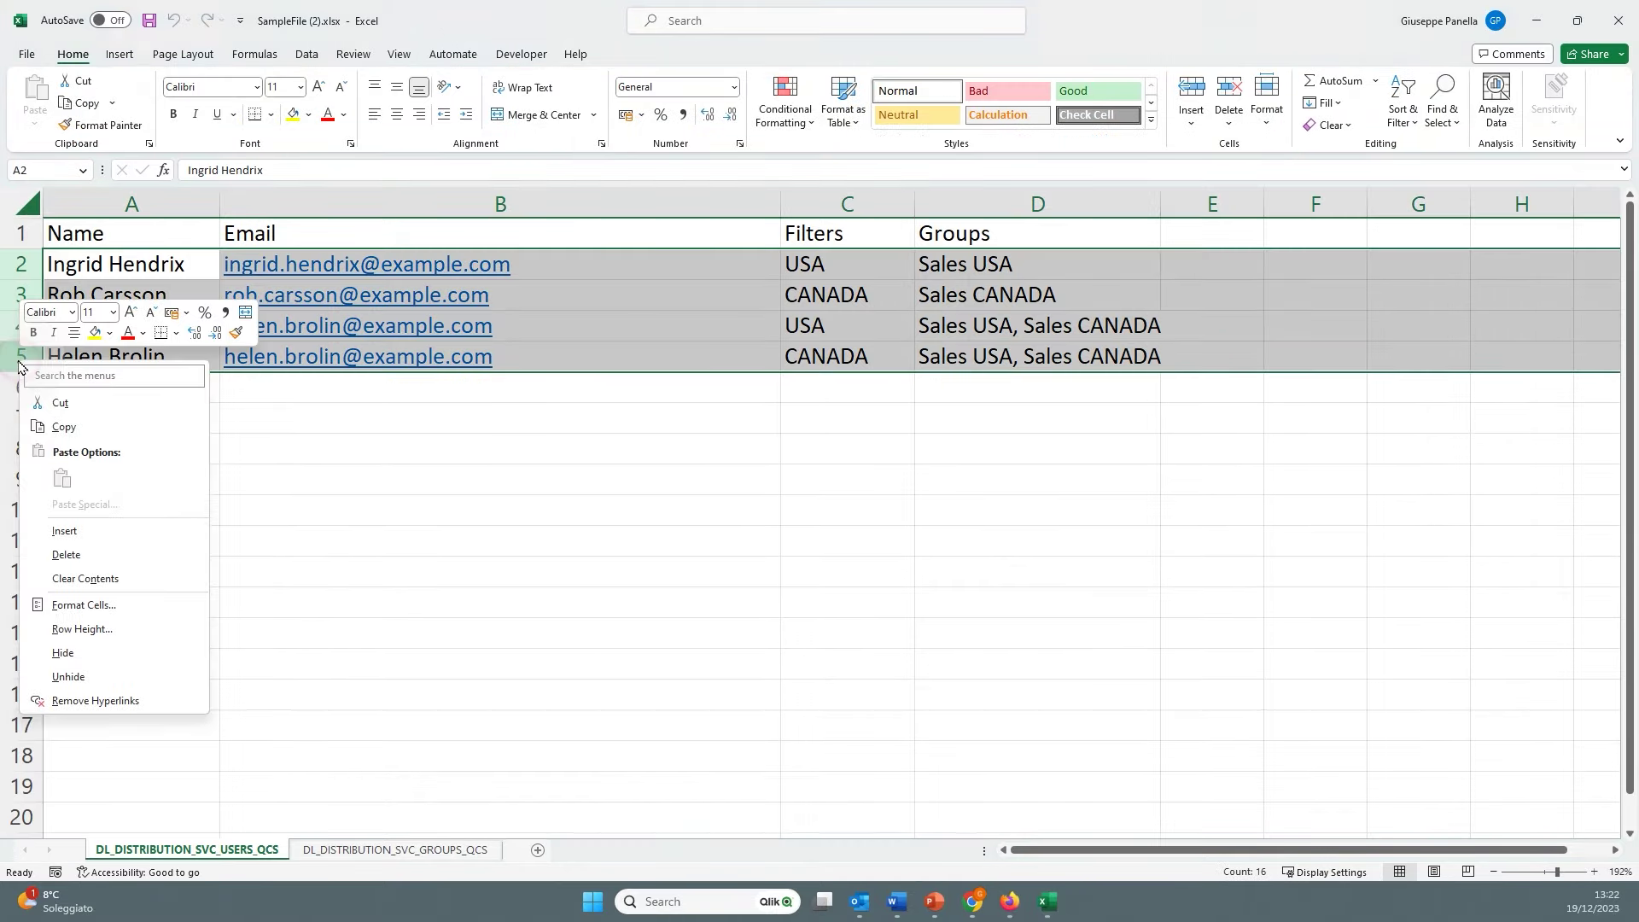
pyautogui.click(85, 555)
# Enter the first recipient's name and e-mail with filter Nordic and group Sales Europe
pyautogui.click(88, 262)
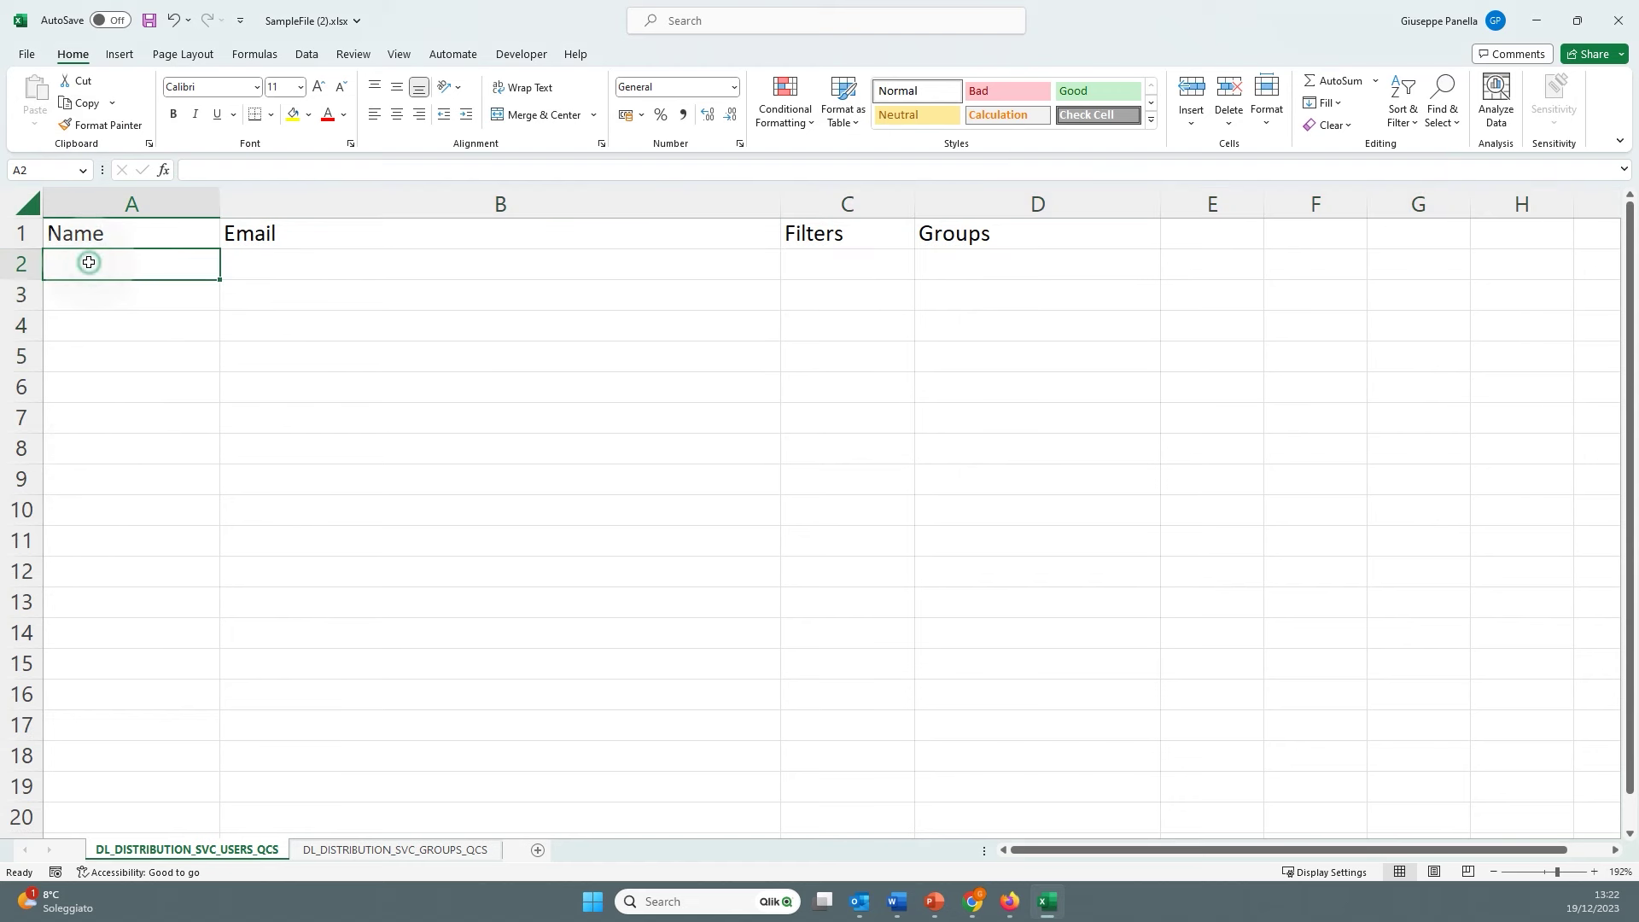
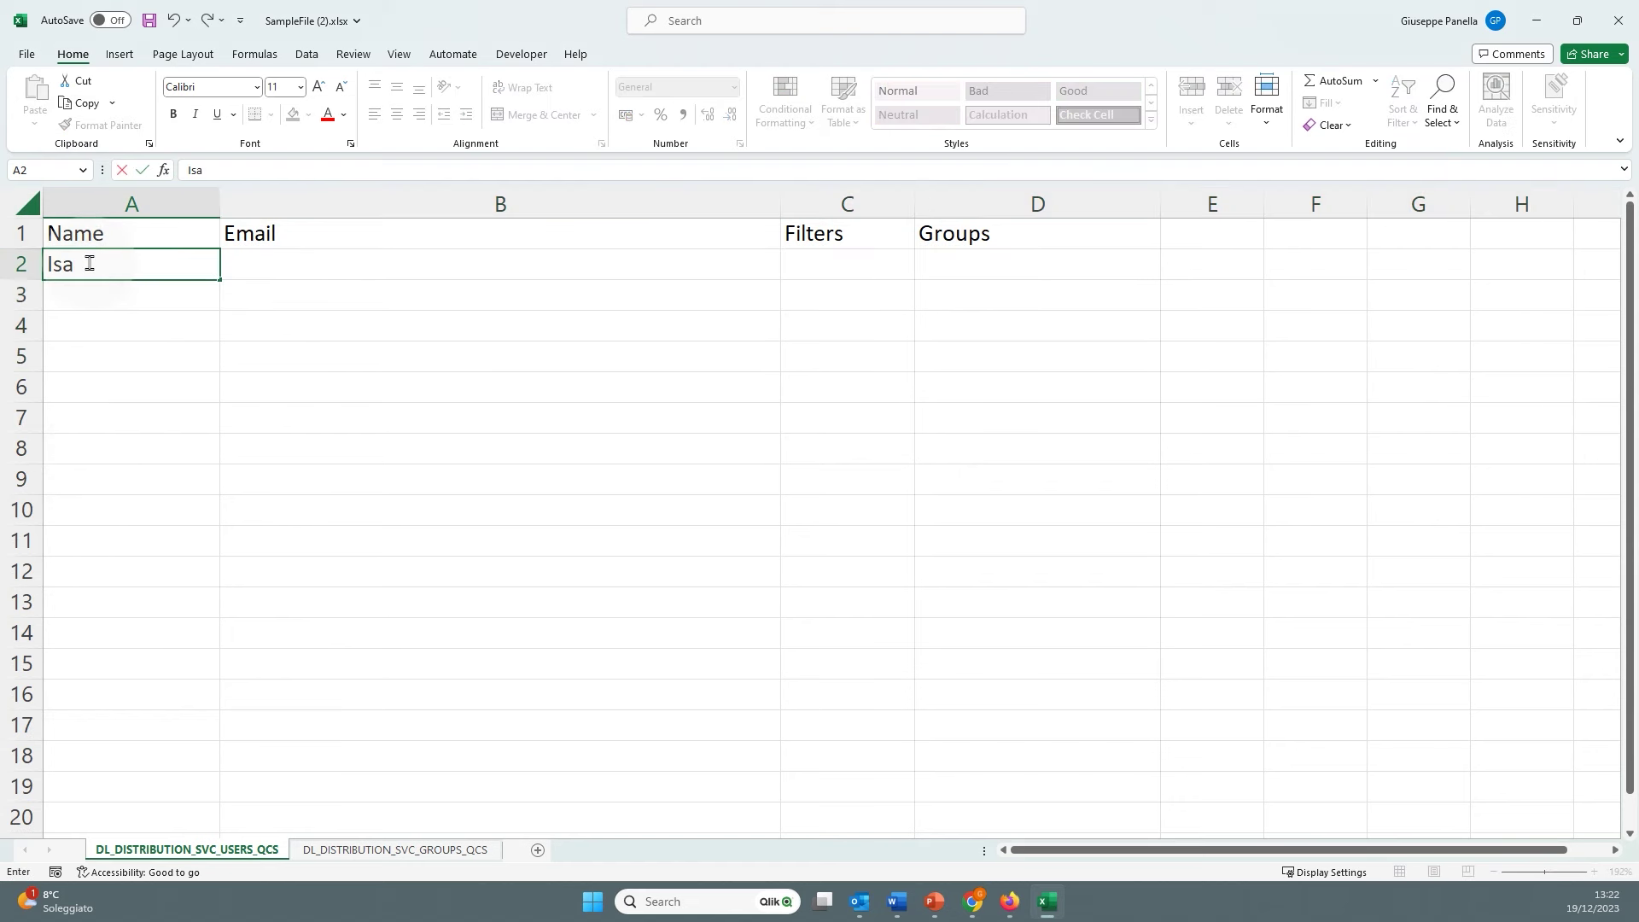
pyautogui.press('Tab')
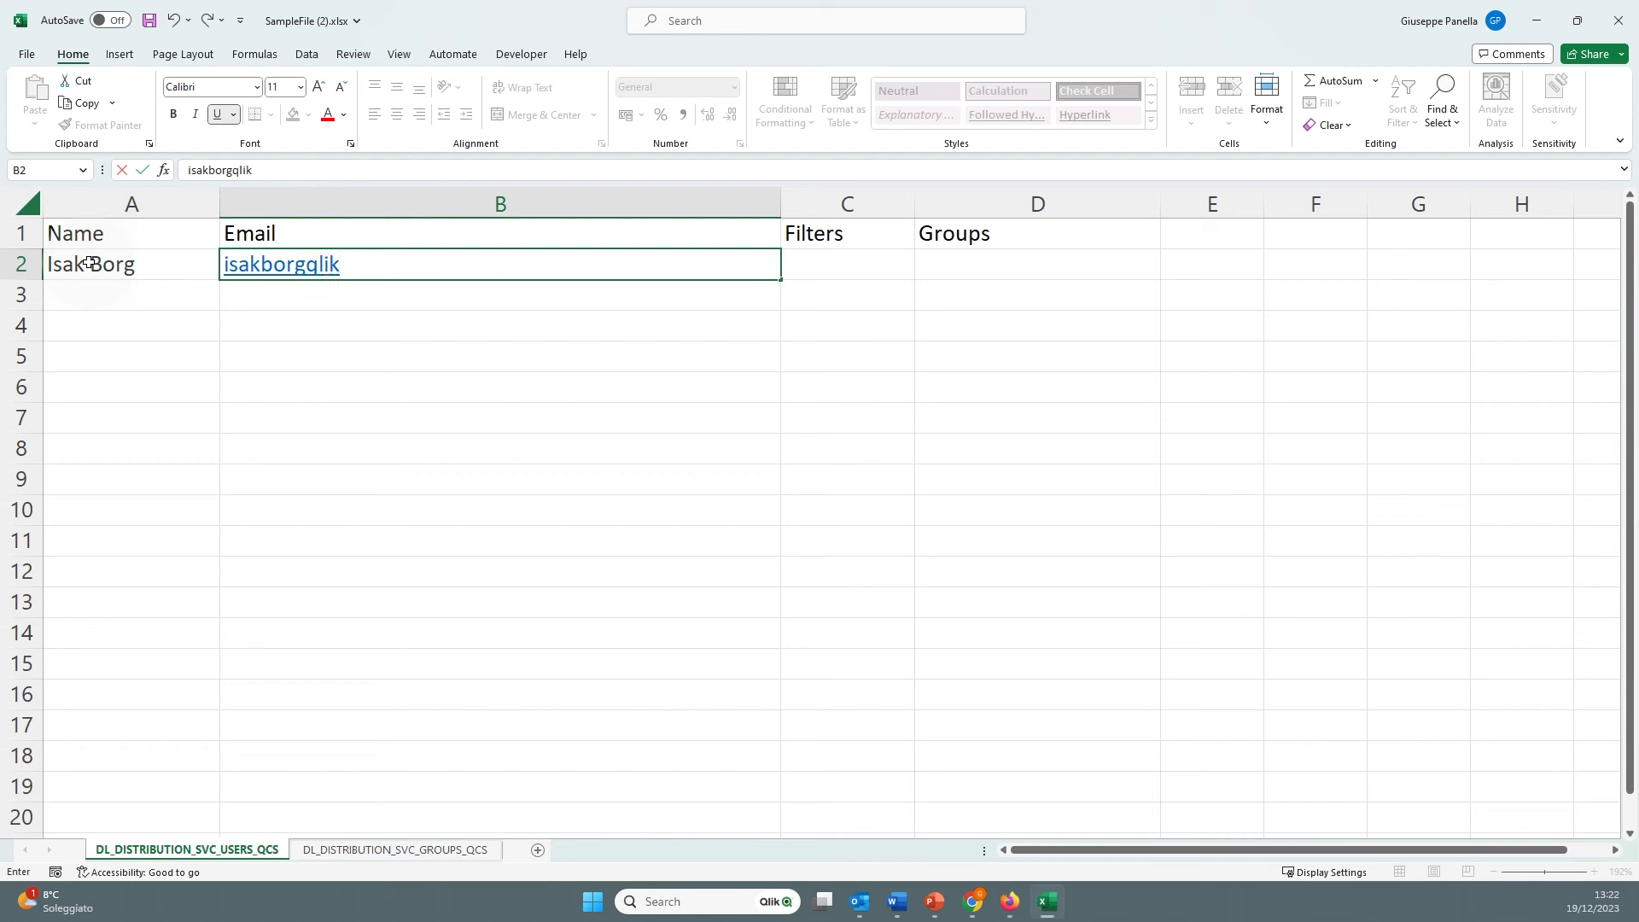
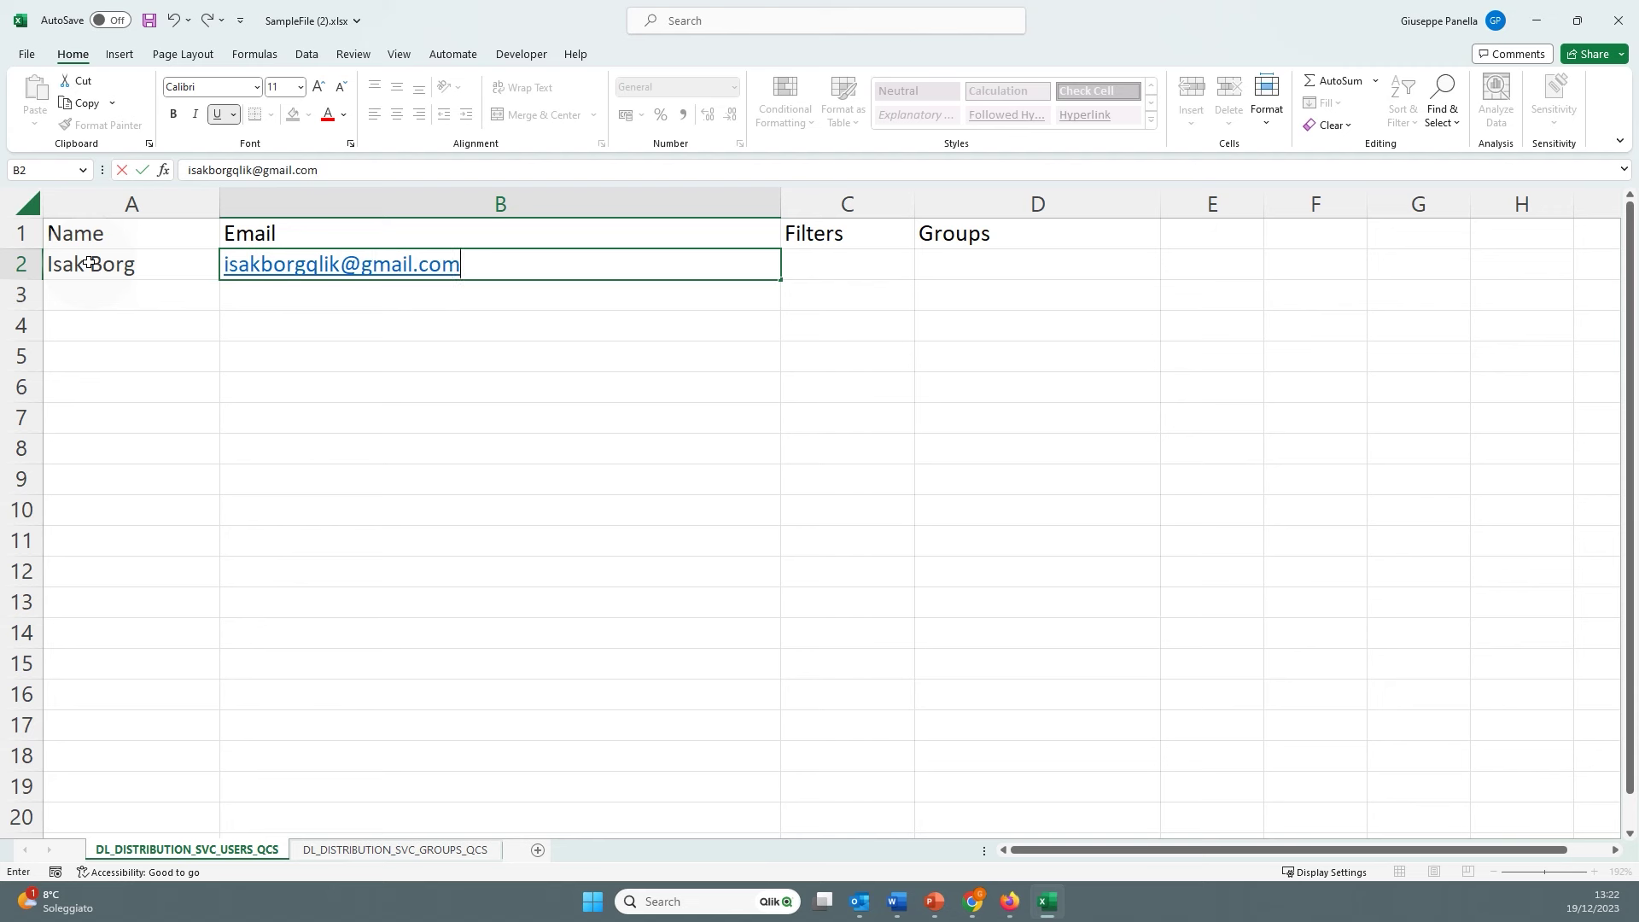
pyautogui.press('Tab')
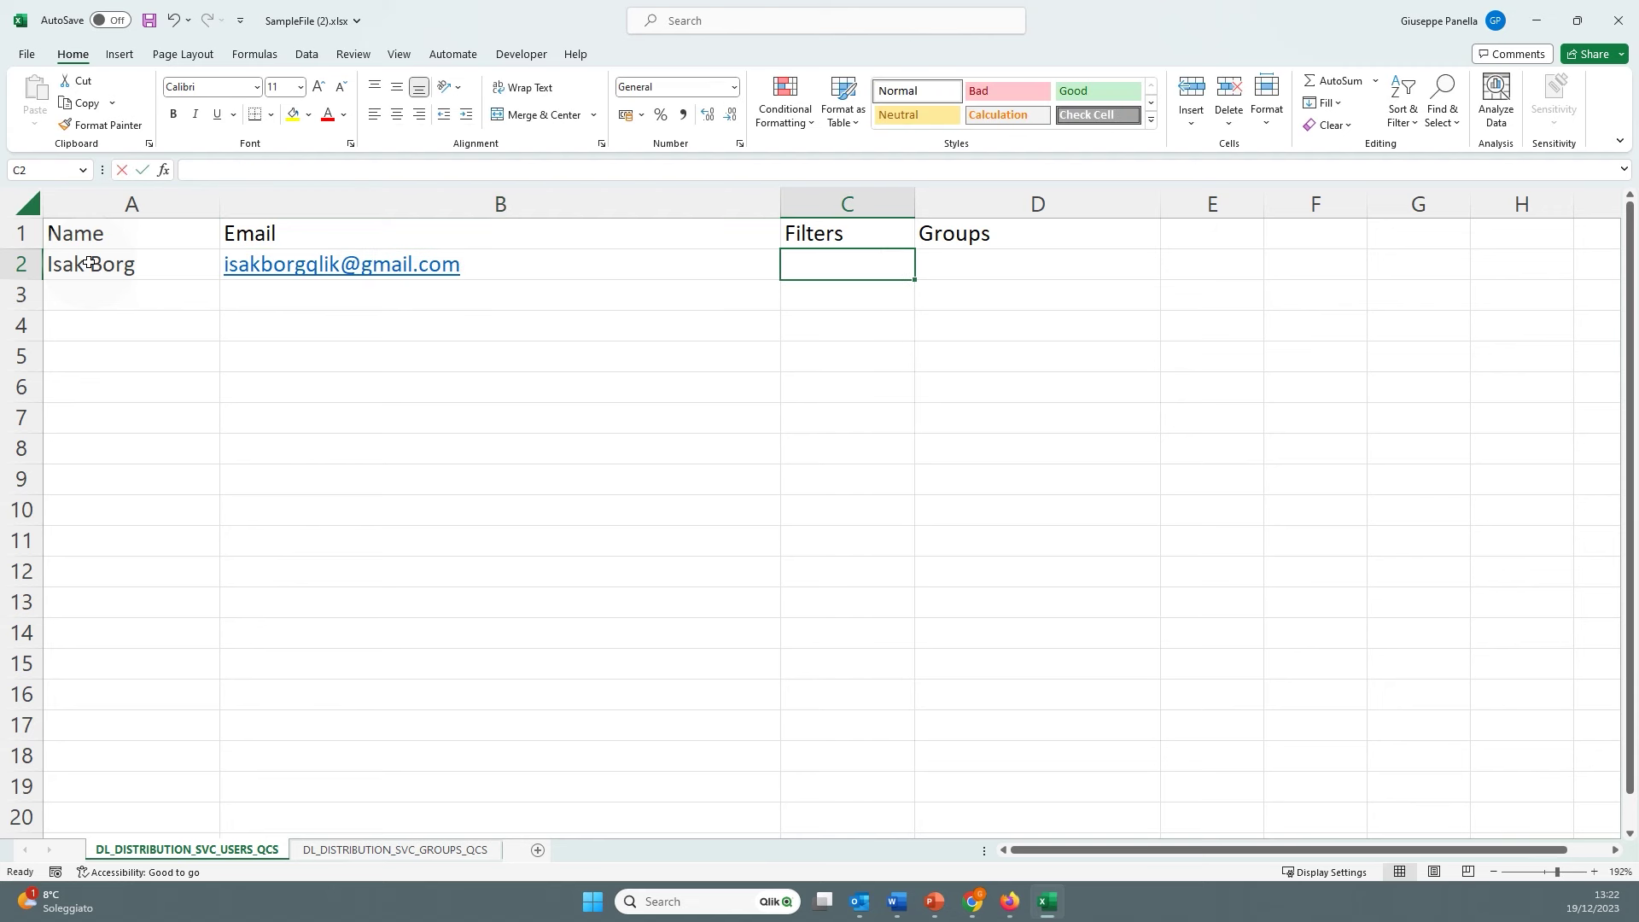
pyautogui.write('Nordic')
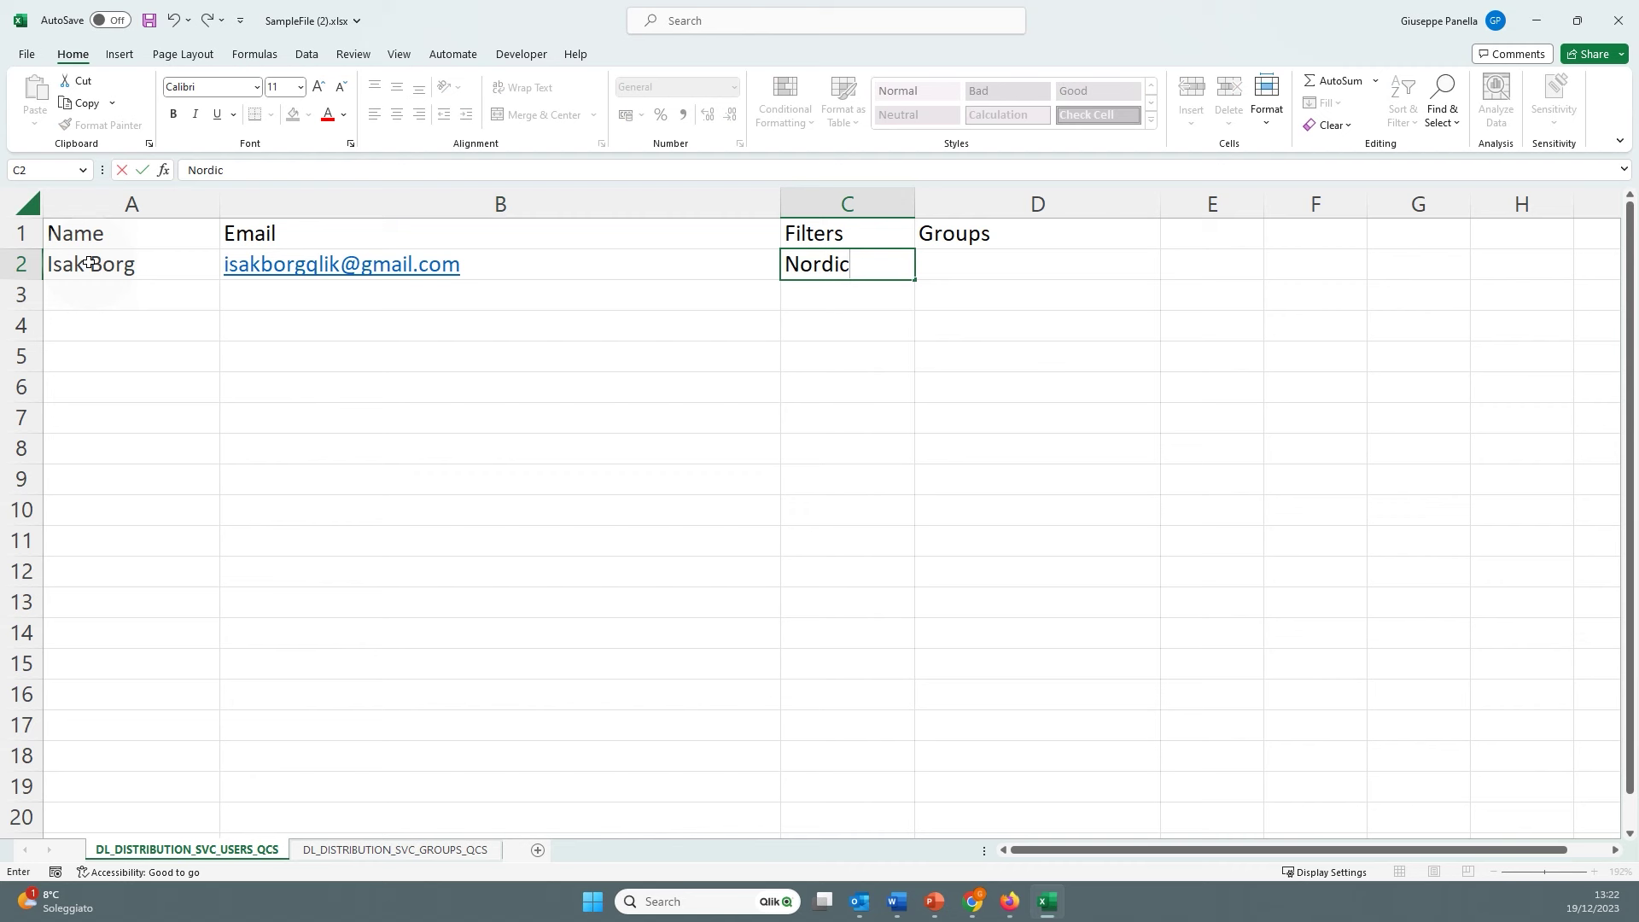
pyautogui.press('Tab')
pyautogui.write('Sales')
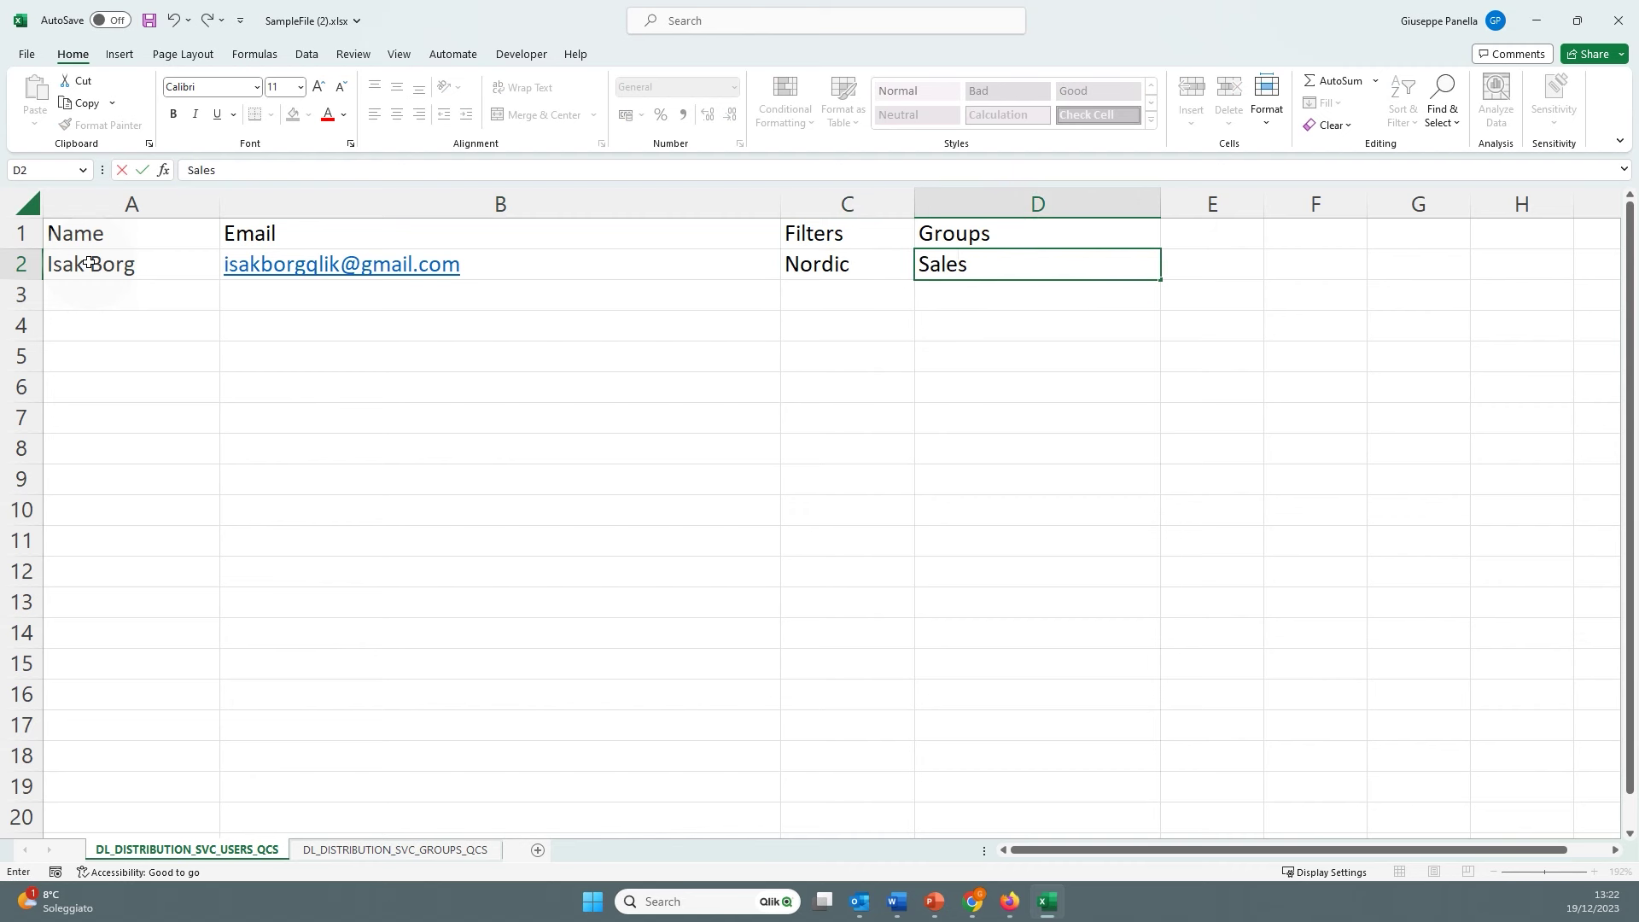
pyautogui.write(' Europe')
pyautogui.press('Return')
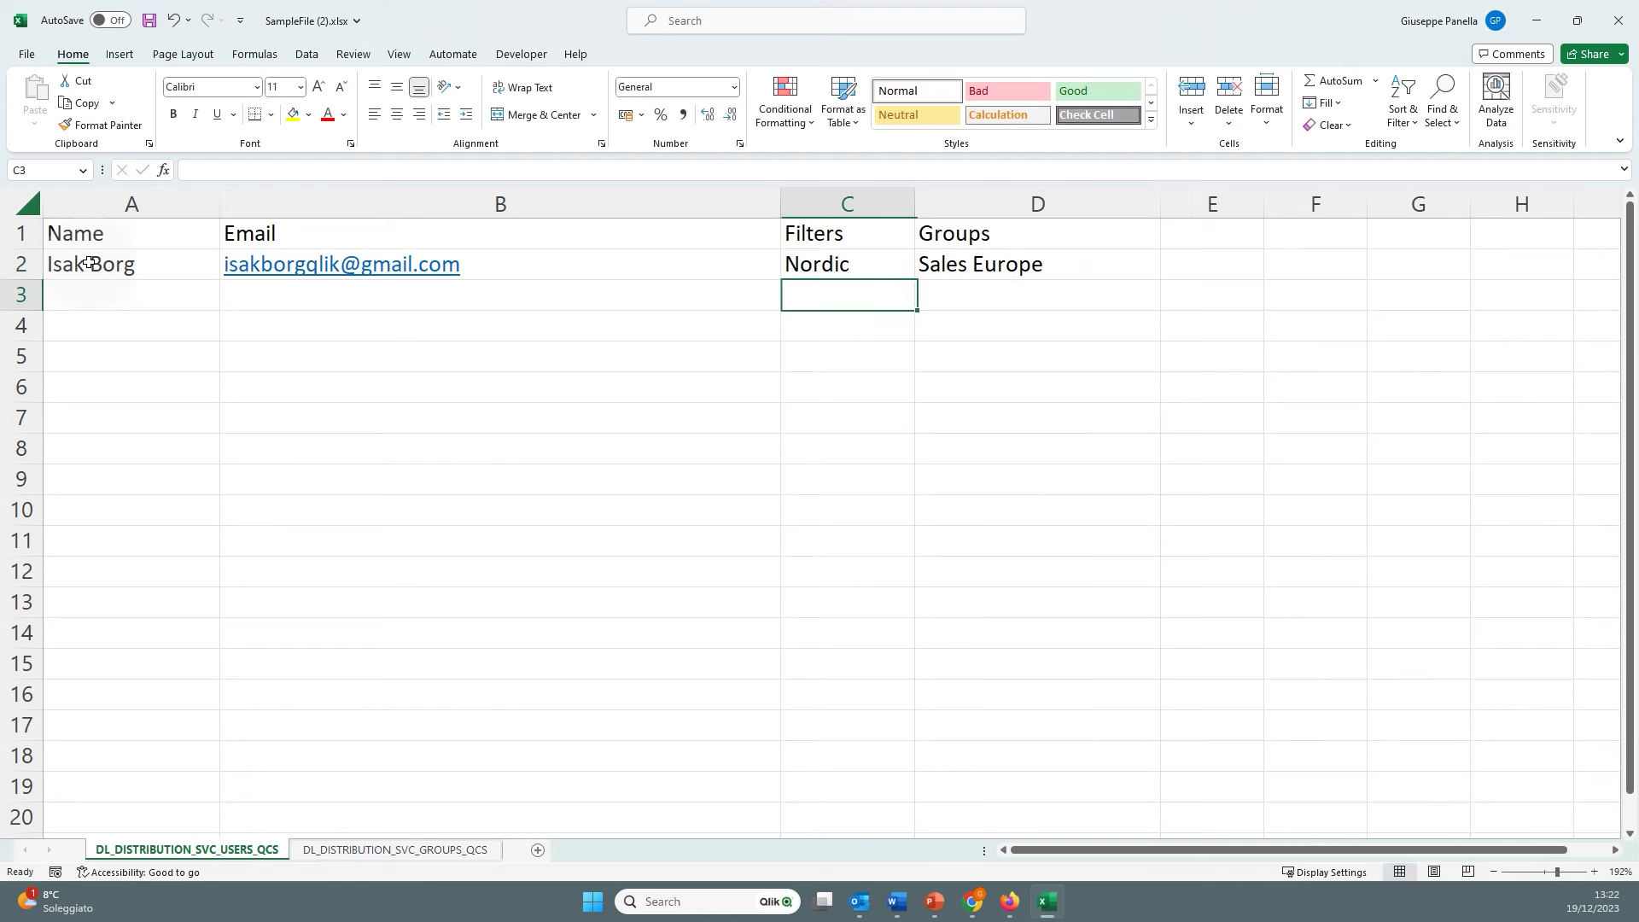
# Add a second recipient's name and e-mail with filter Europe and group Sales Europe
pyautogui.press('Left')
pyautogui.press('Left')
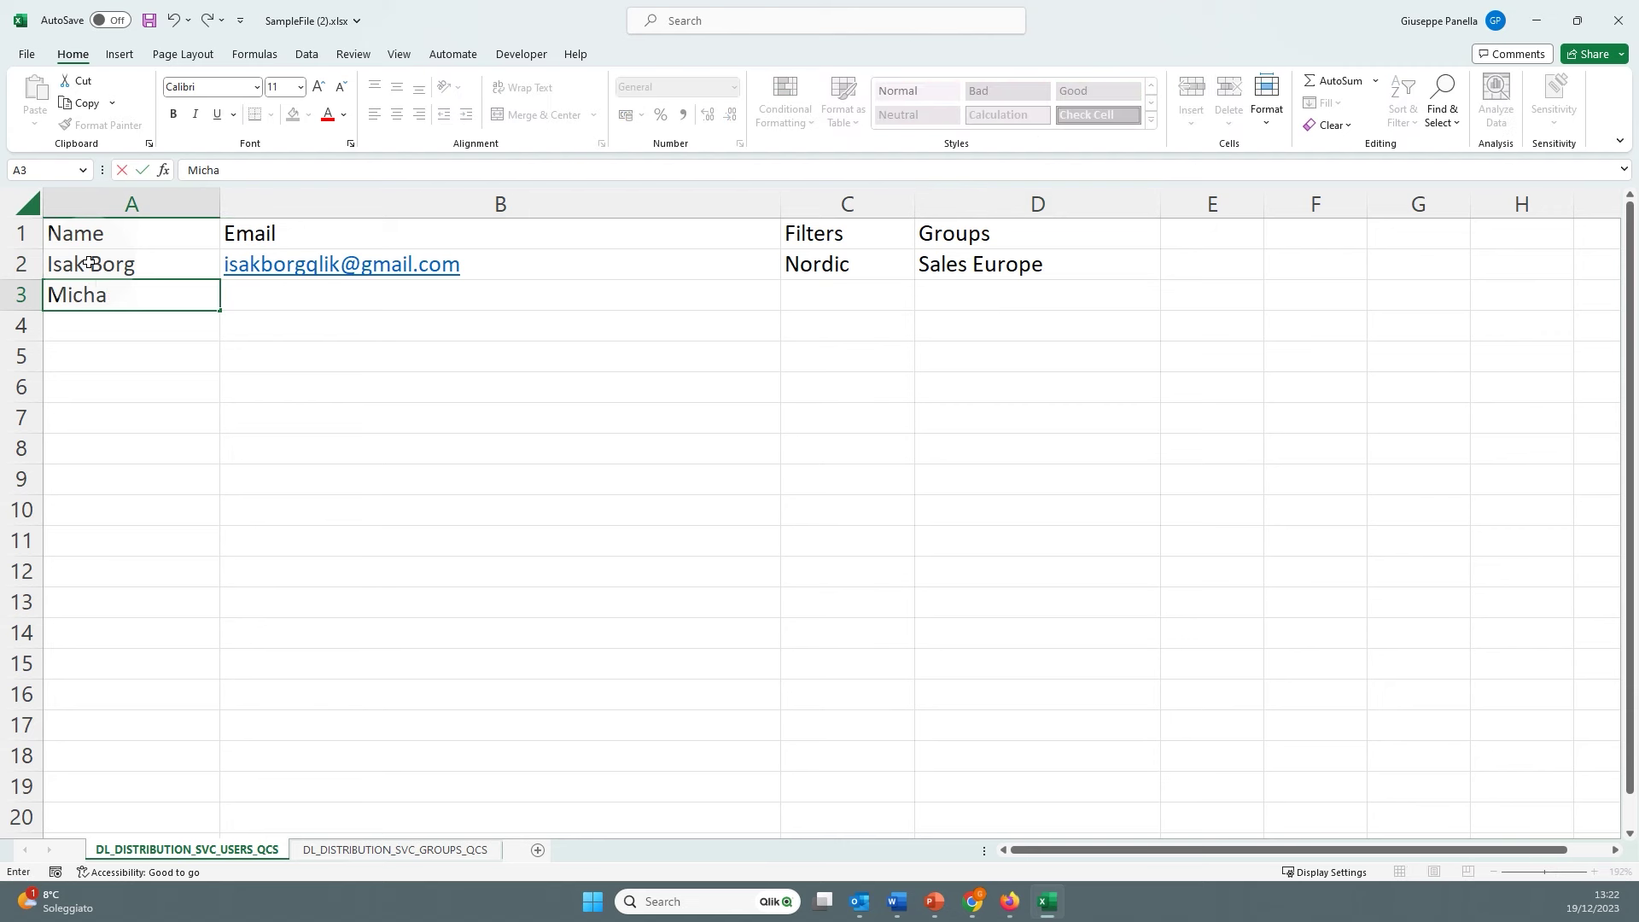
pyautogui.press('Tab')
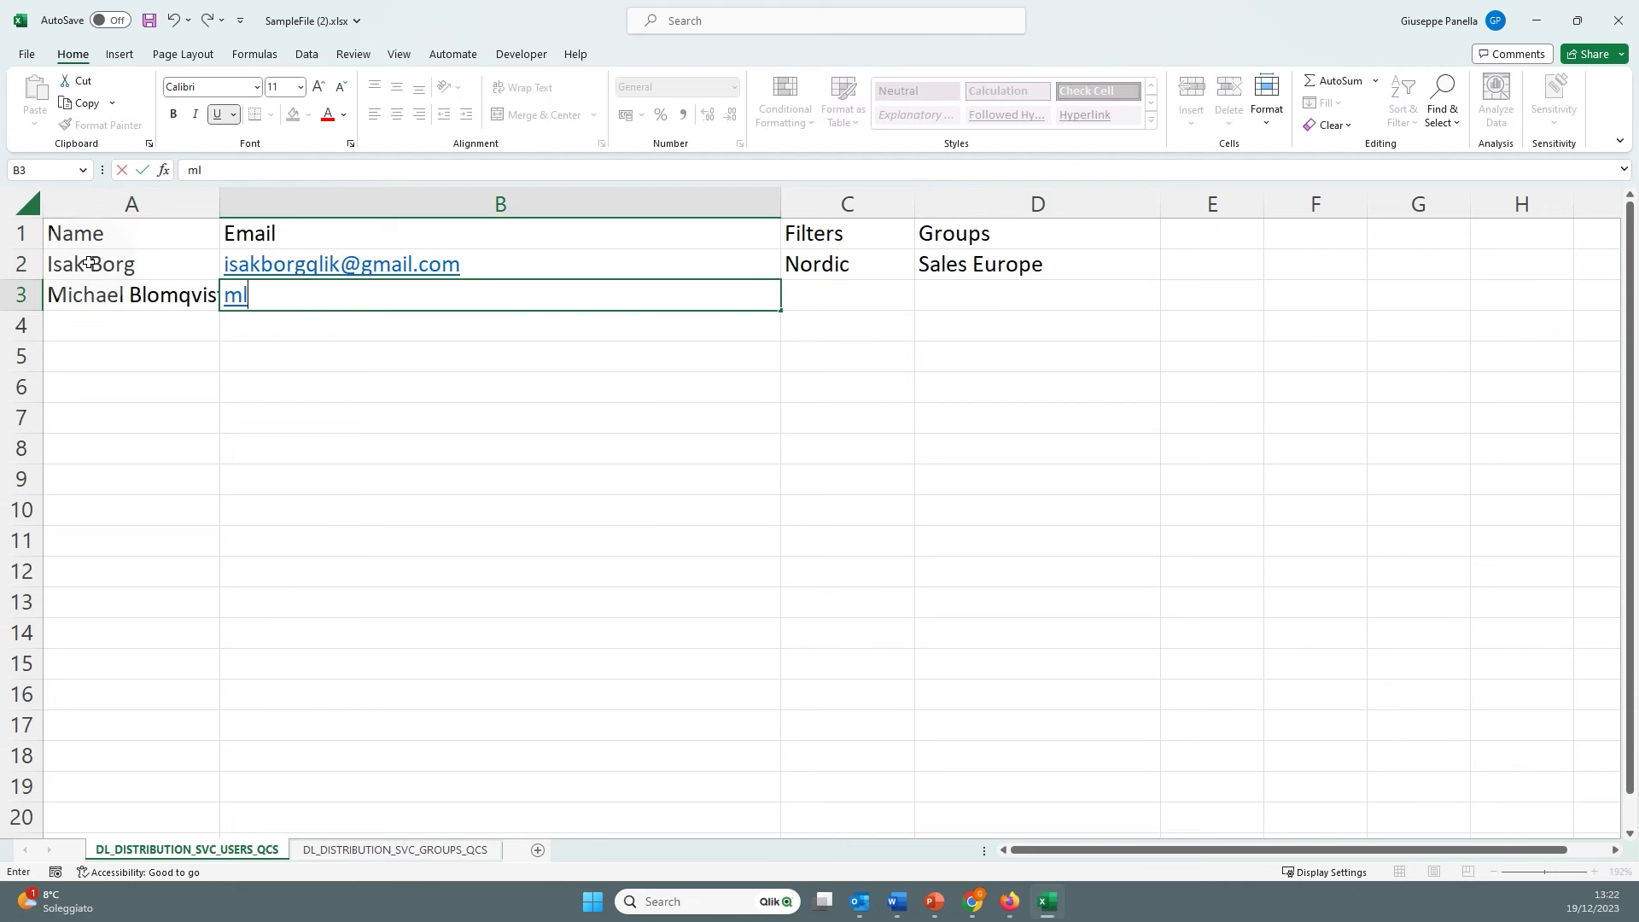
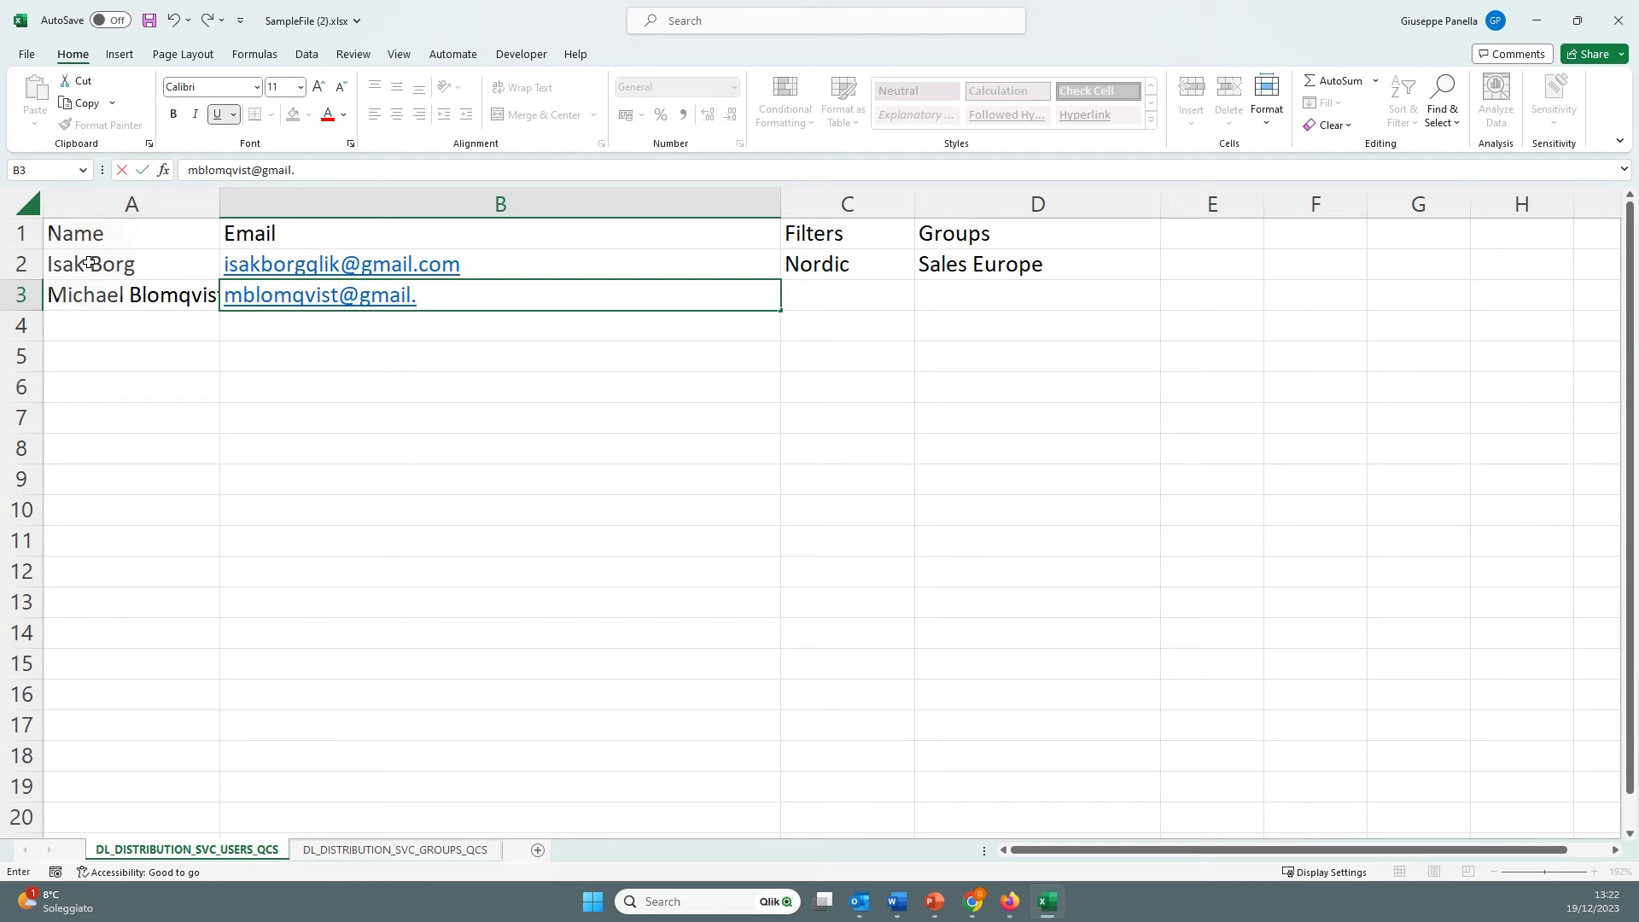
pyautogui.press('Tab')
pyautogui.write('E')
pyautogui.write('ur')
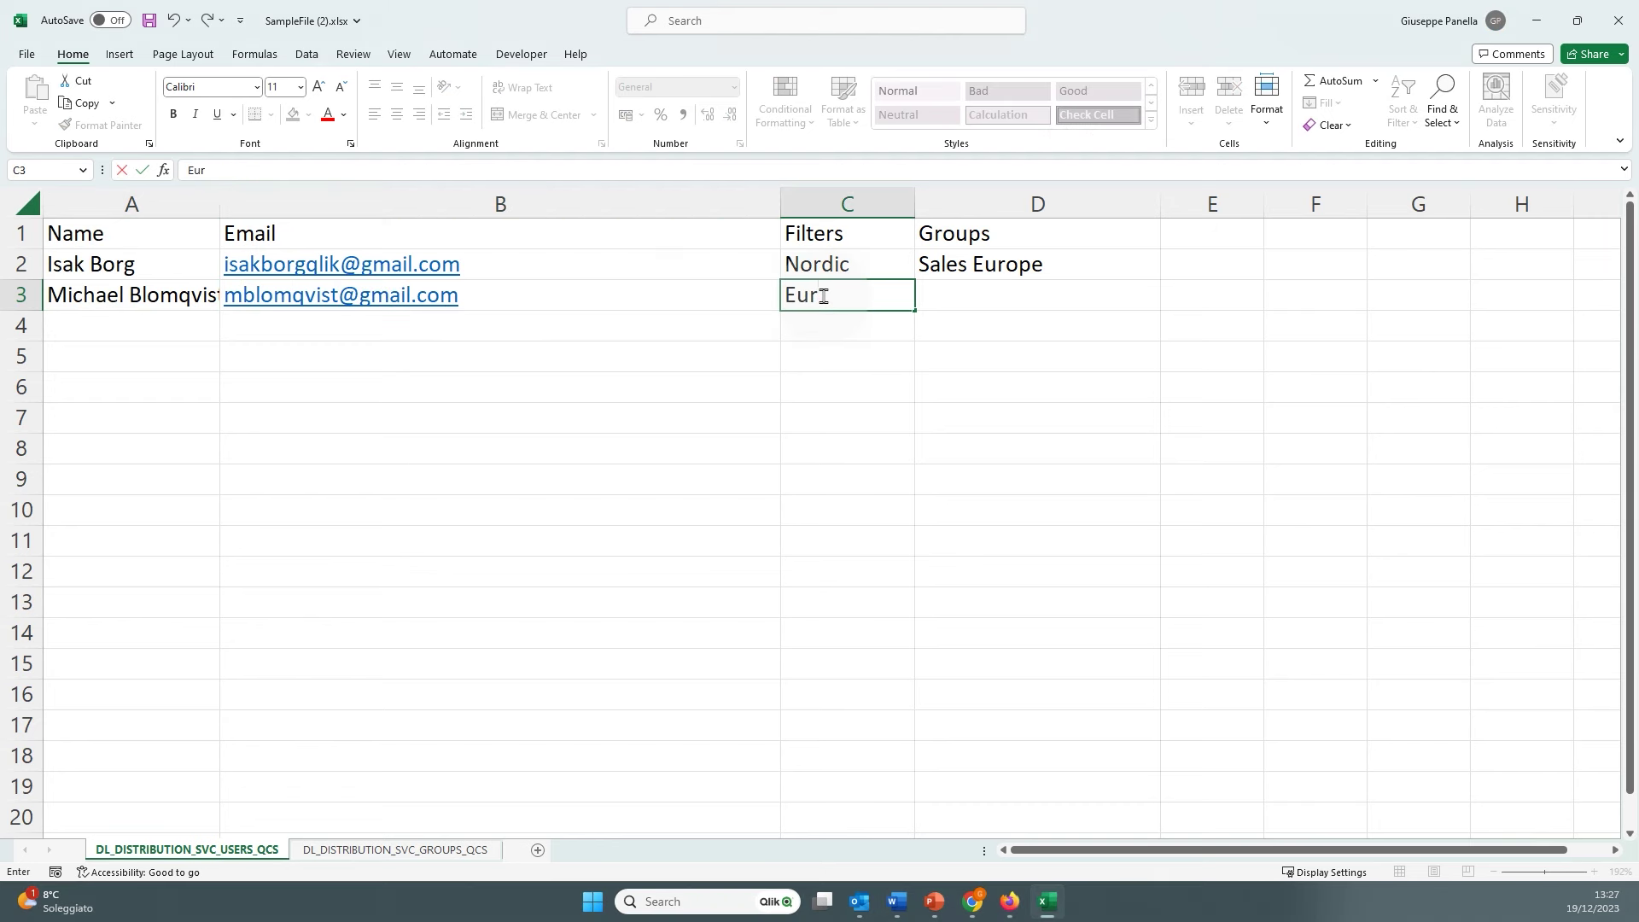
pyautogui.write('ope')
pyautogui.press('Tab')
pyautogui.write('S')
pyautogui.press('Tab')
# Add a third recipient's name and e-mail with filter USA and group Sales USA
pyautogui.press('Return')
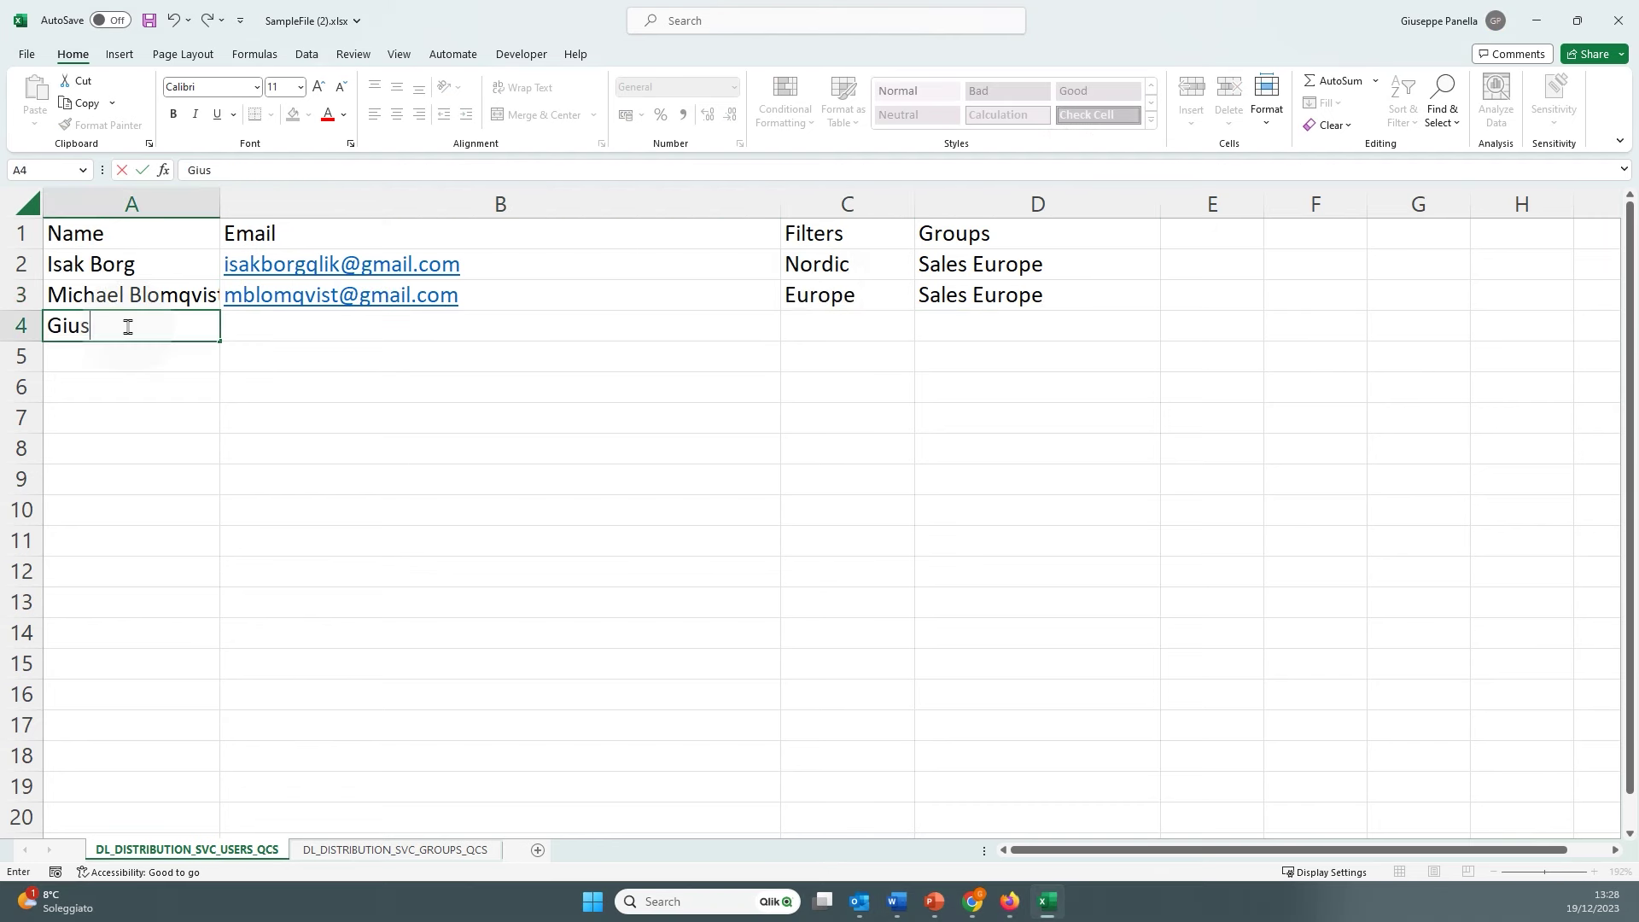
pyautogui.press('Tab')
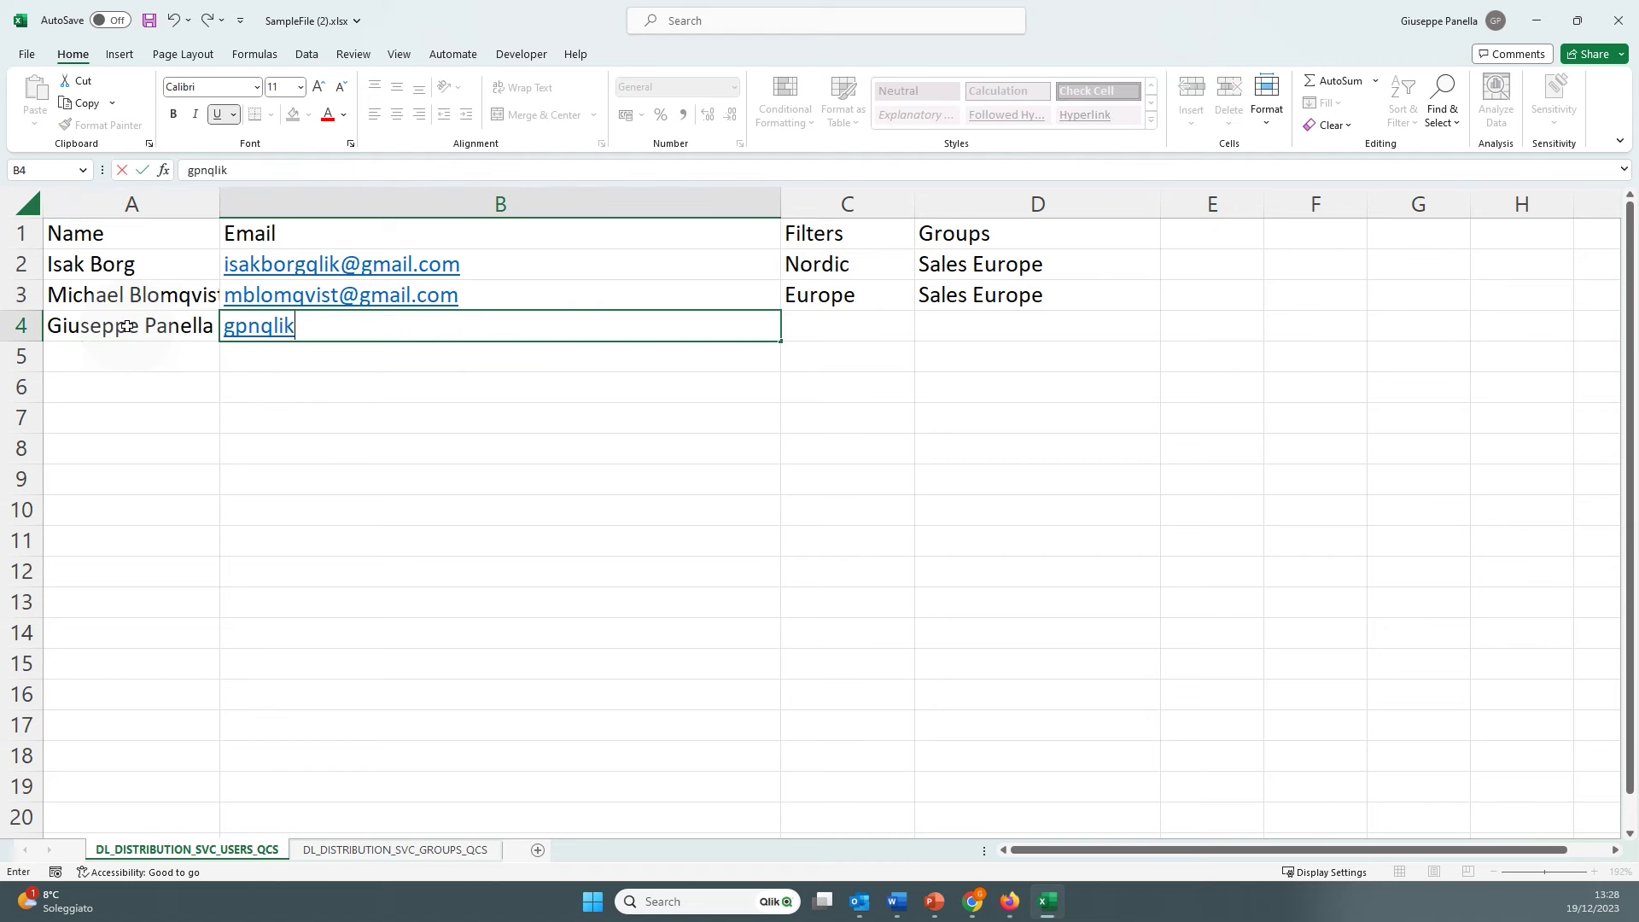
pyautogui.press('Tab')
pyautogui.write('USA')
pyautogui.press('Tab')
pyautogui.write('Sales U')
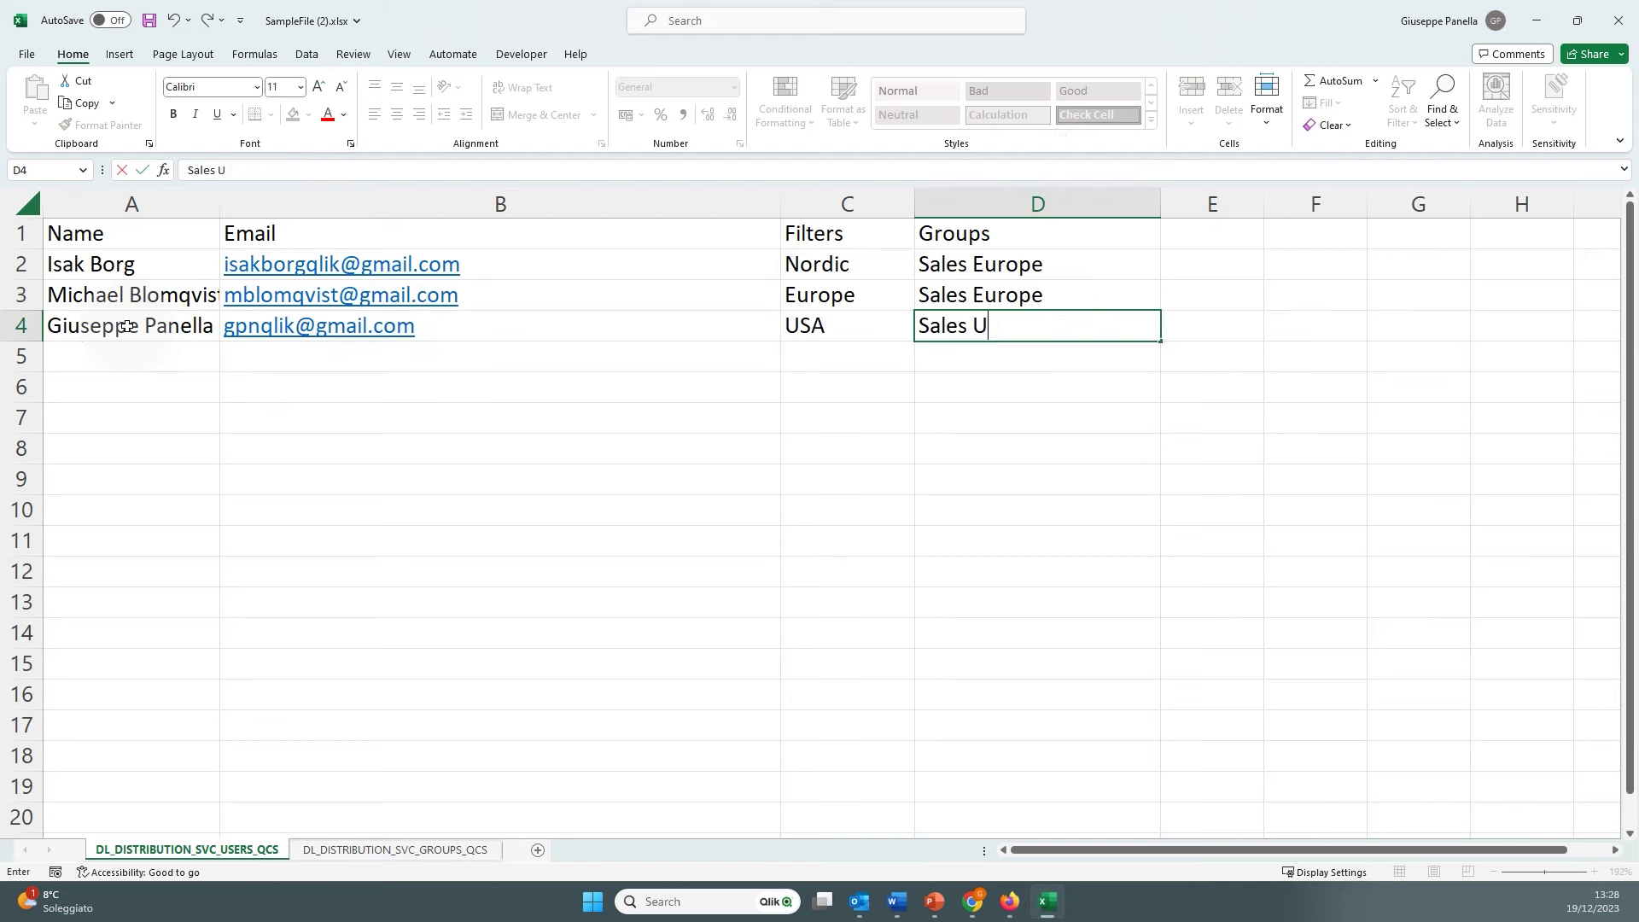
pyautogui.write('SA')
pyautogui.press('Tab')
pyautogui.click(395, 850)
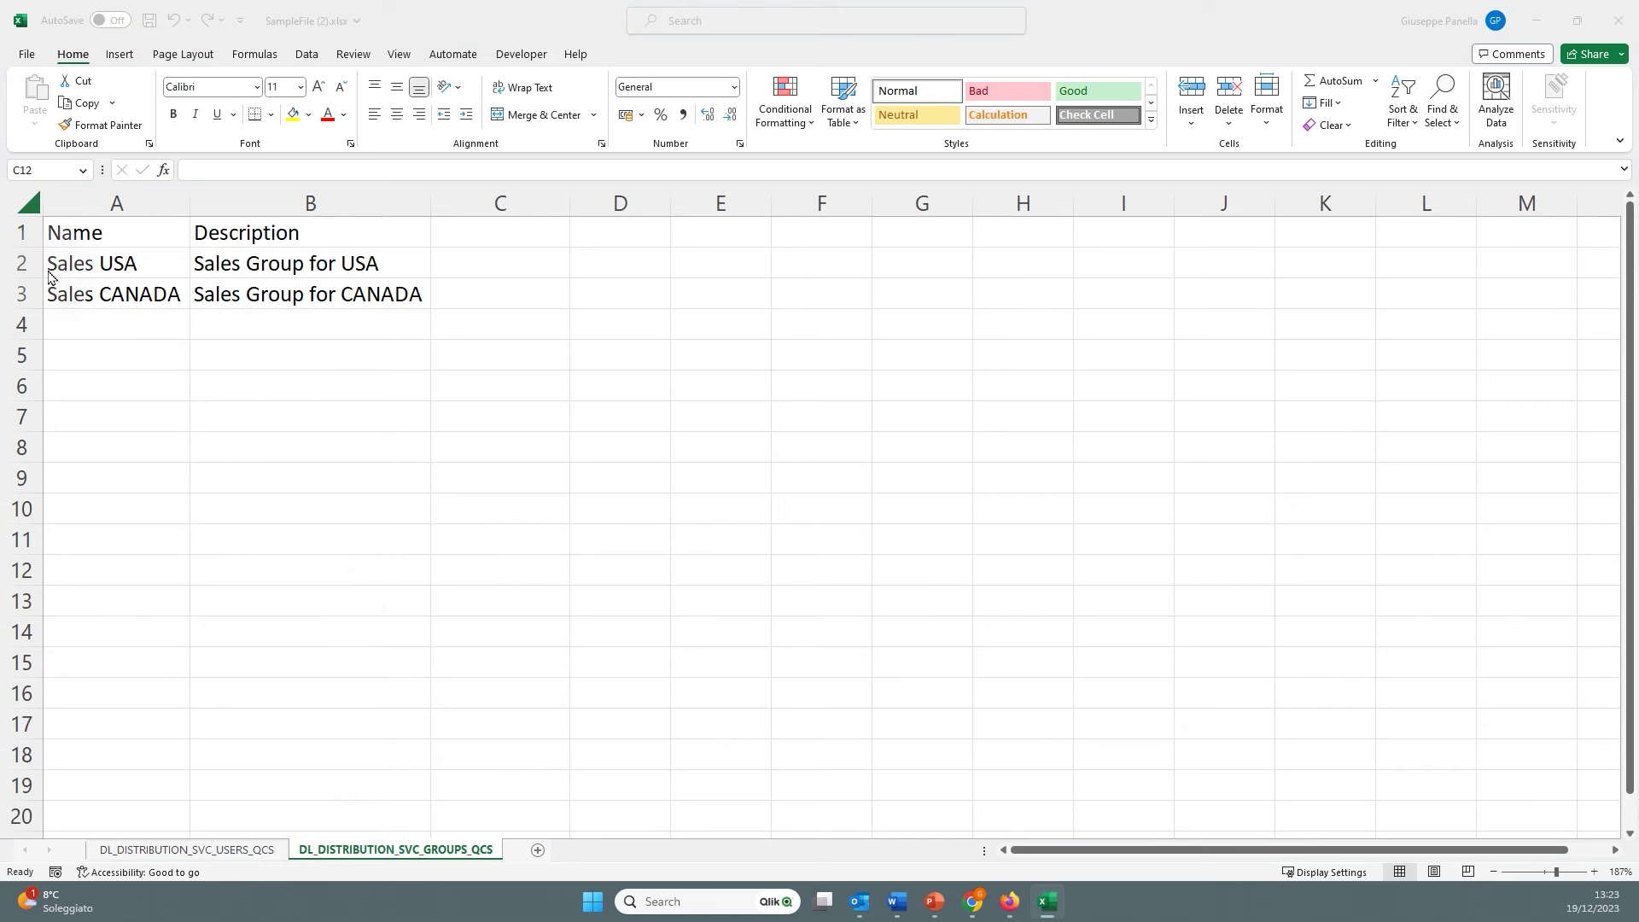
# Replace the old groups with Sales Europe and Sales USA, saving the workbook on close
pyautogui.moveTo(21, 263); pyautogui.dragTo(23, 292)
pyautogui.rightClick(26, 292)
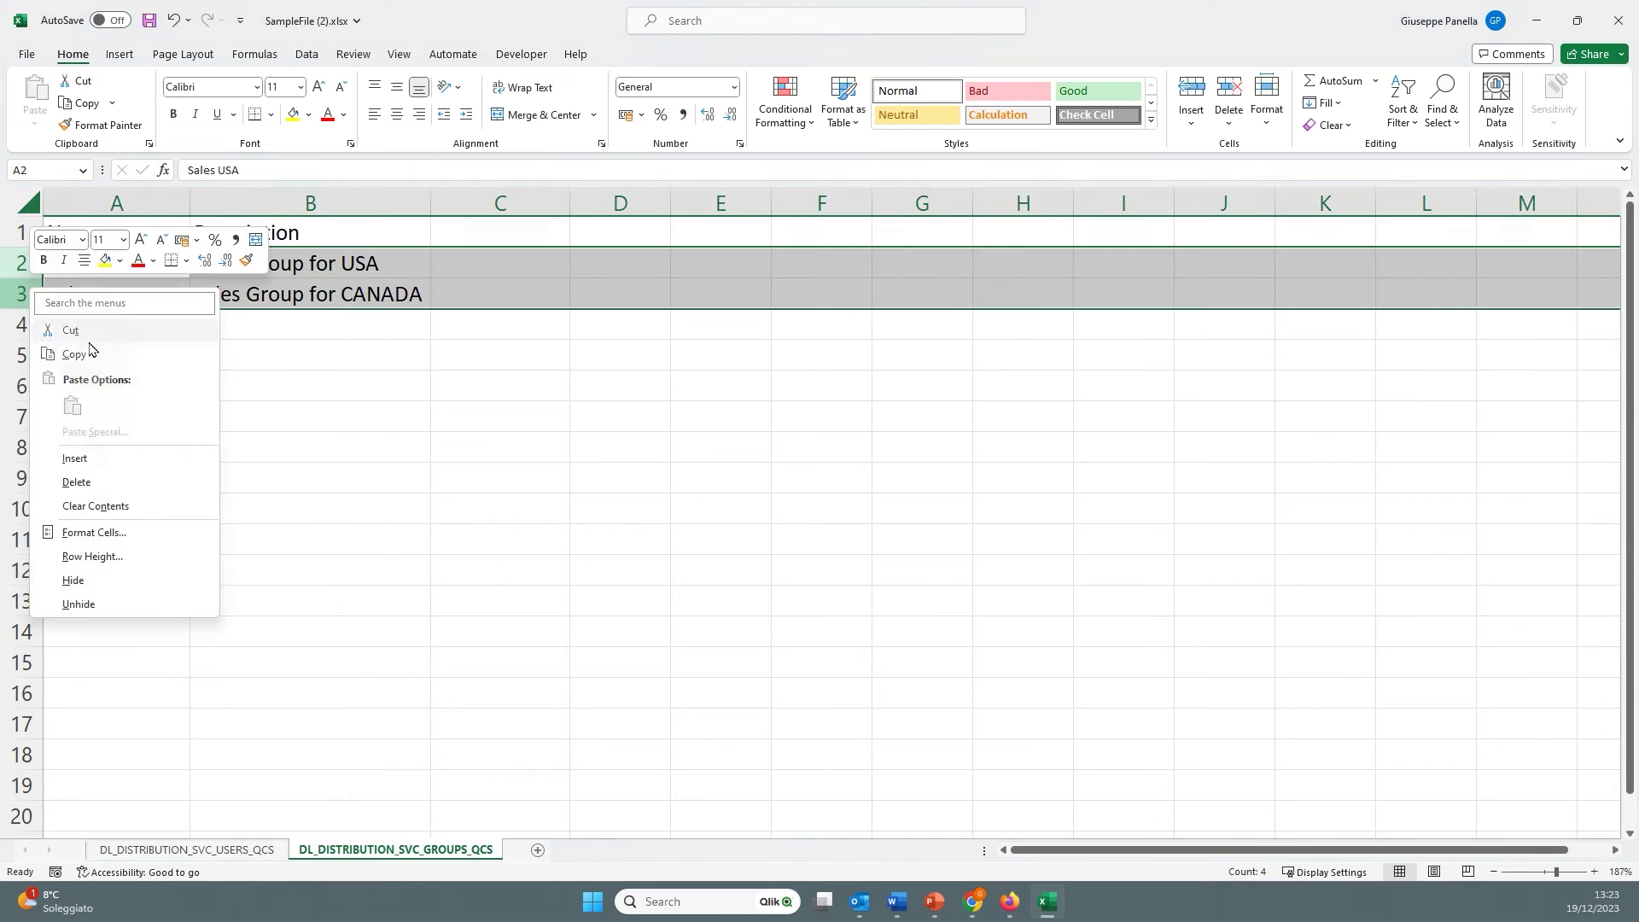
pyautogui.click(111, 481)
pyautogui.doubleClick(101, 266)
pyautogui.press('Tab')
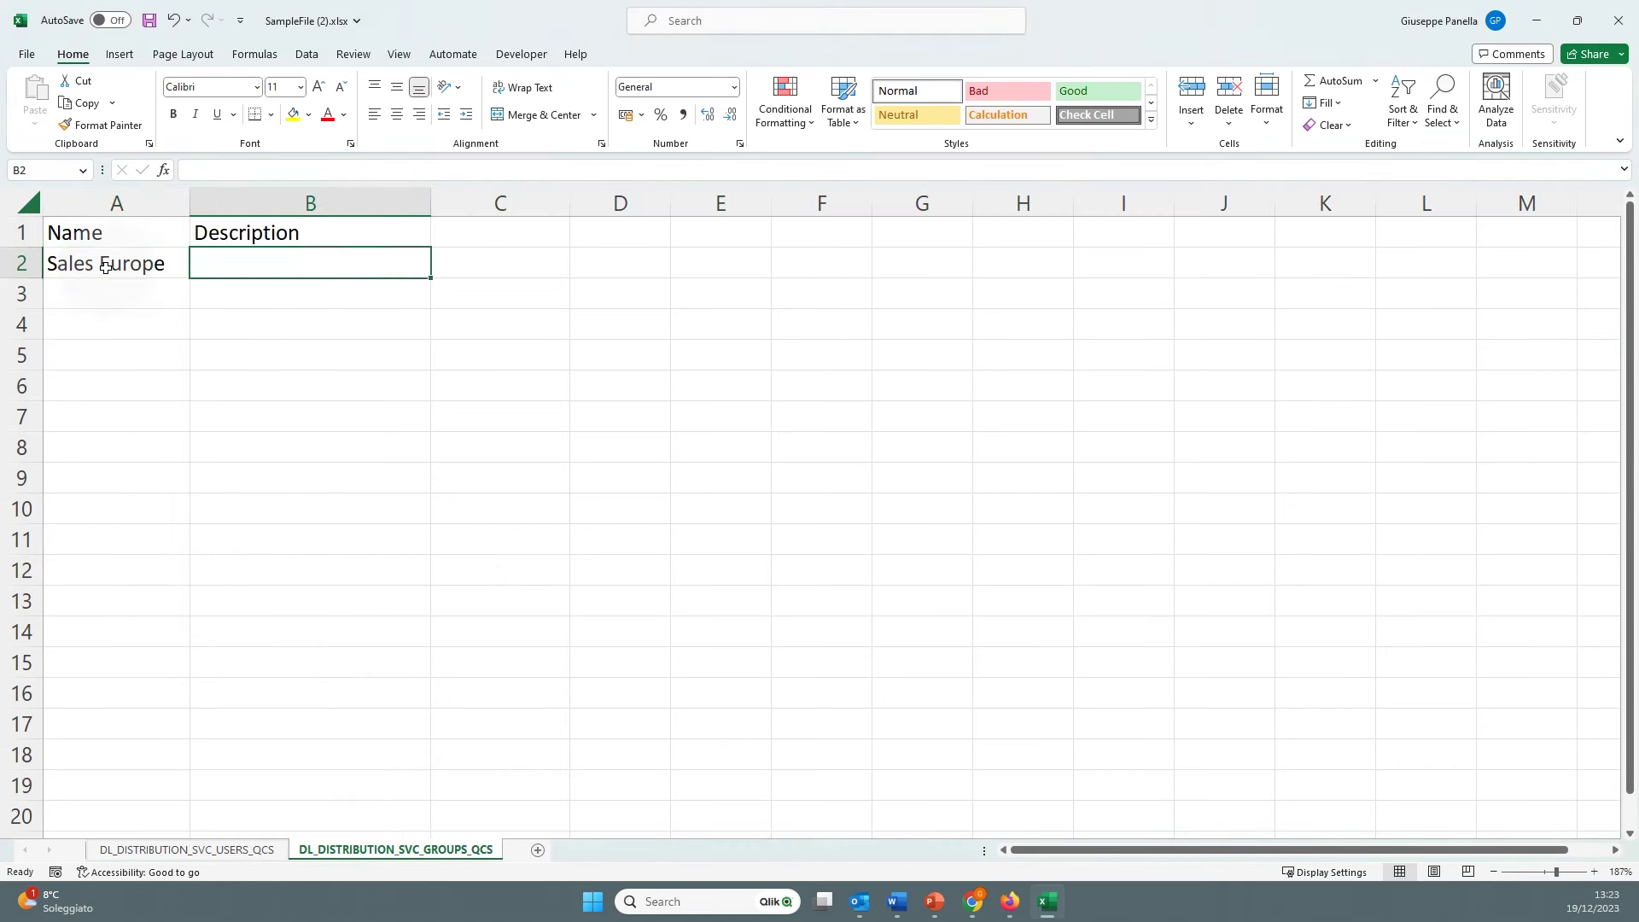
pyautogui.click(90, 295)
pyautogui.write('Sales USA')
pyautogui.press('Tab')
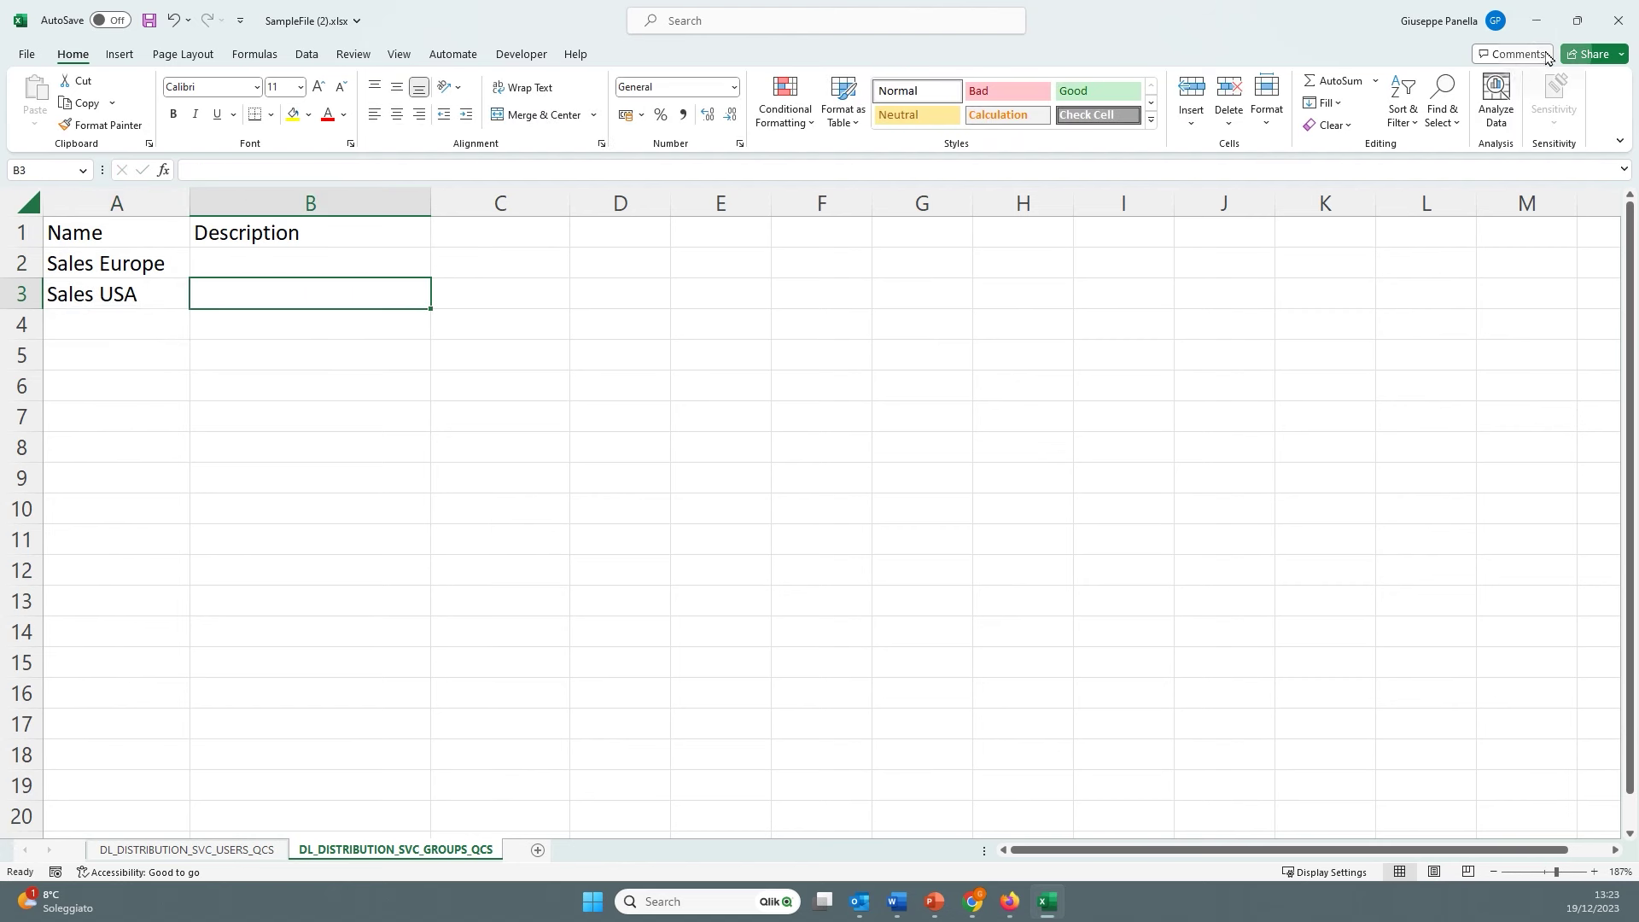
pyautogui.click(1614, 24)
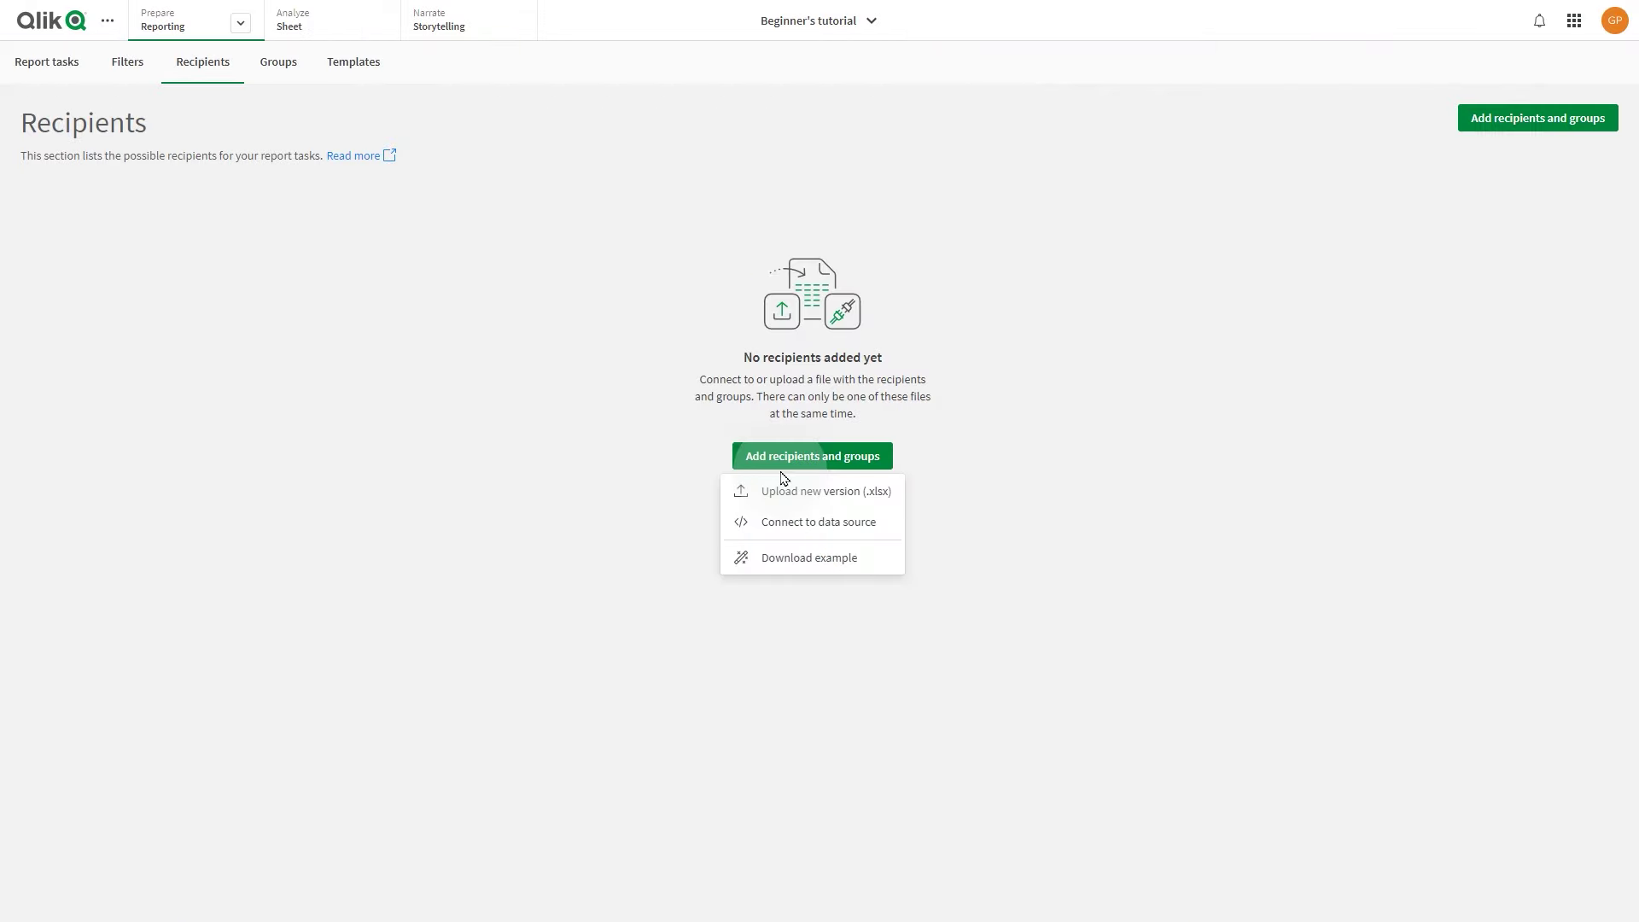
# Upload SampleFile (2).xlsx as the new version of the recipients list
pyautogui.click(783, 492)
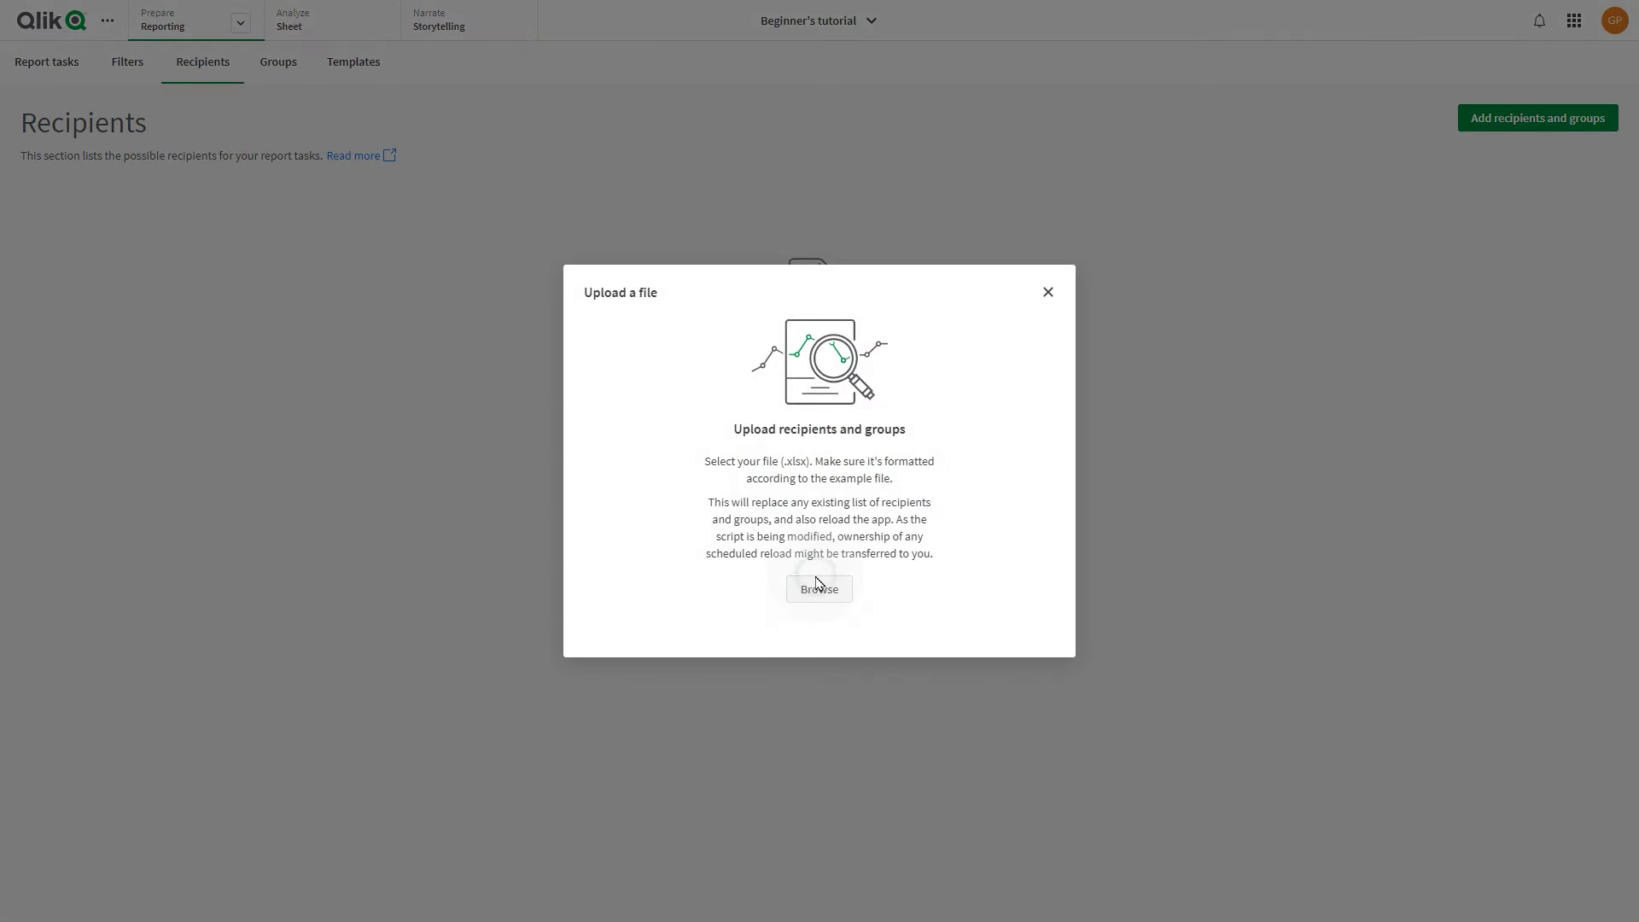
pyautogui.click(819, 587)
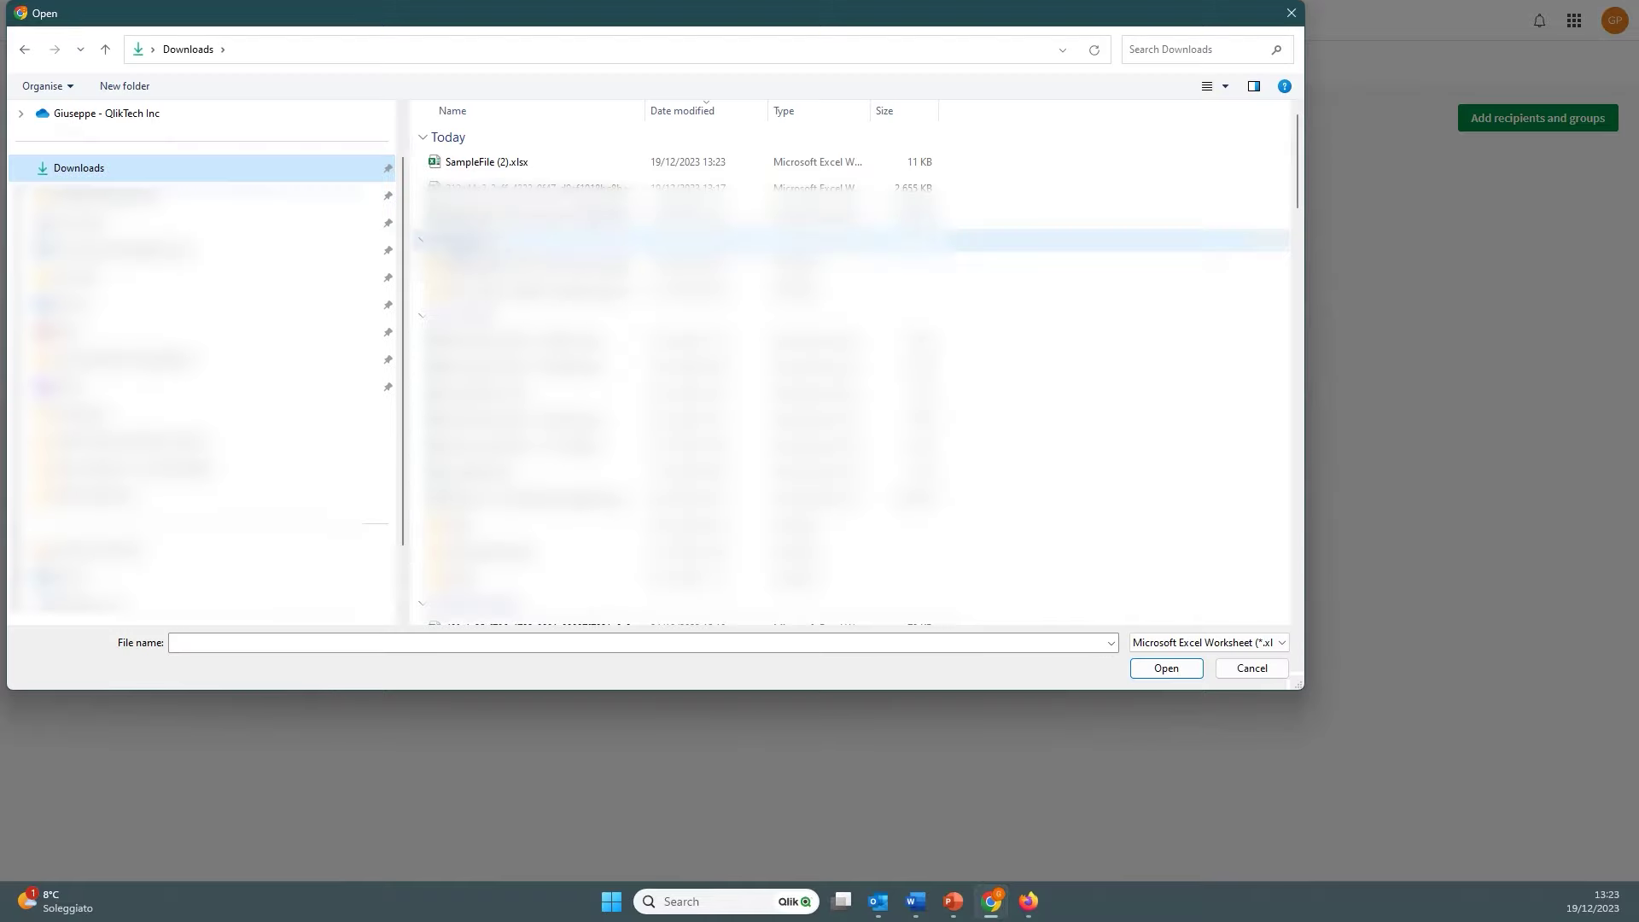
pyautogui.click(482, 167)
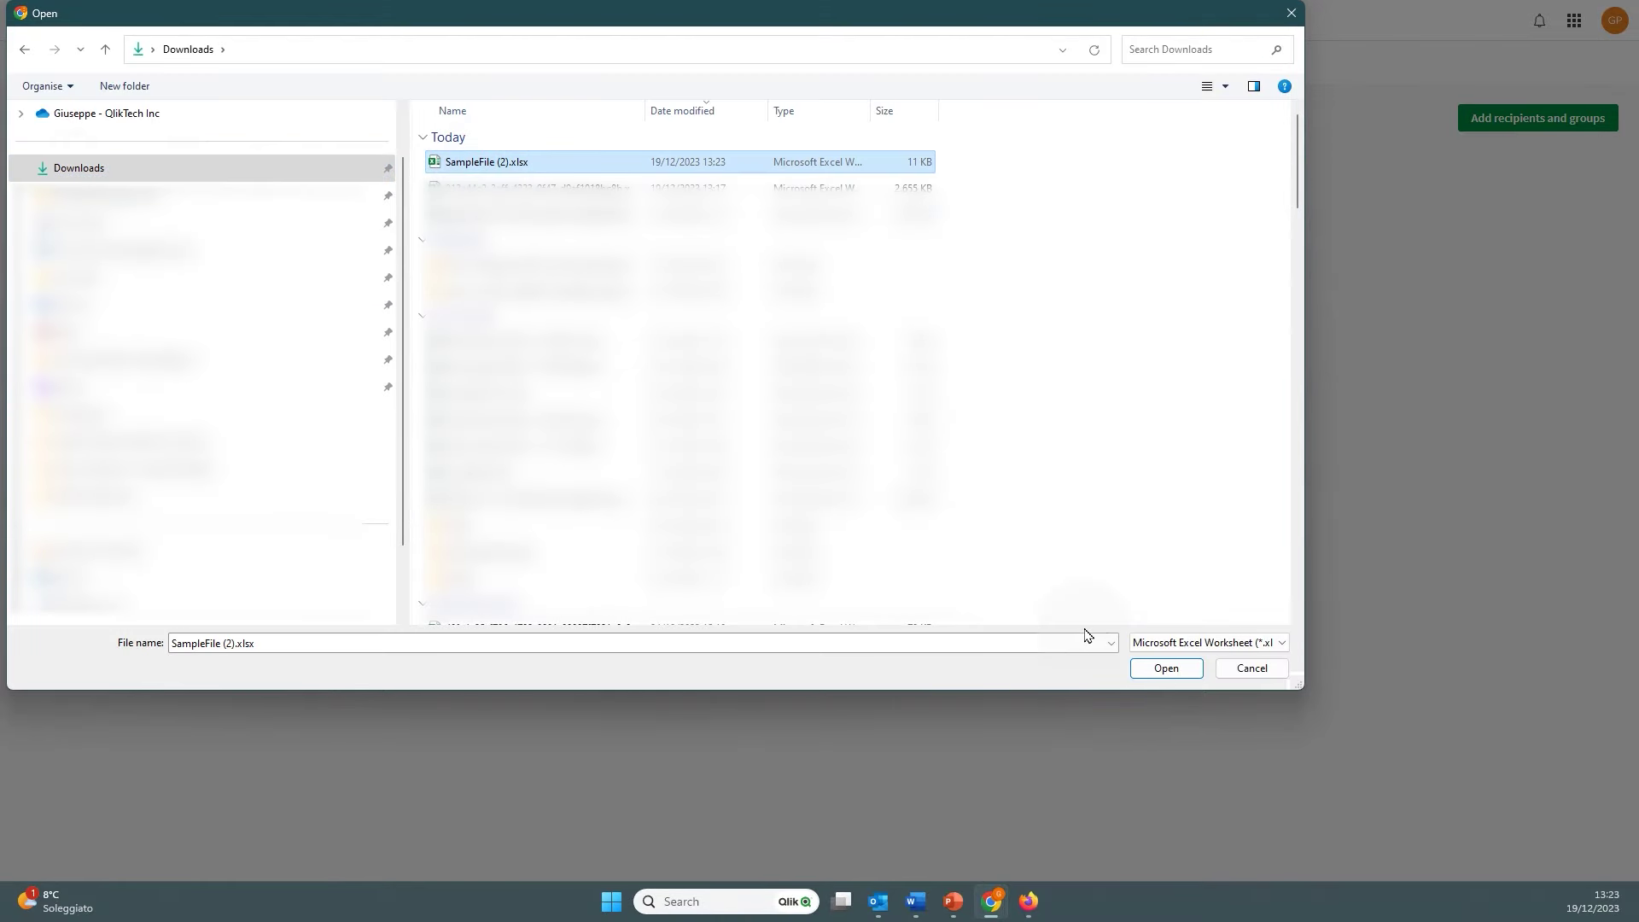
pyautogui.click(1153, 669)
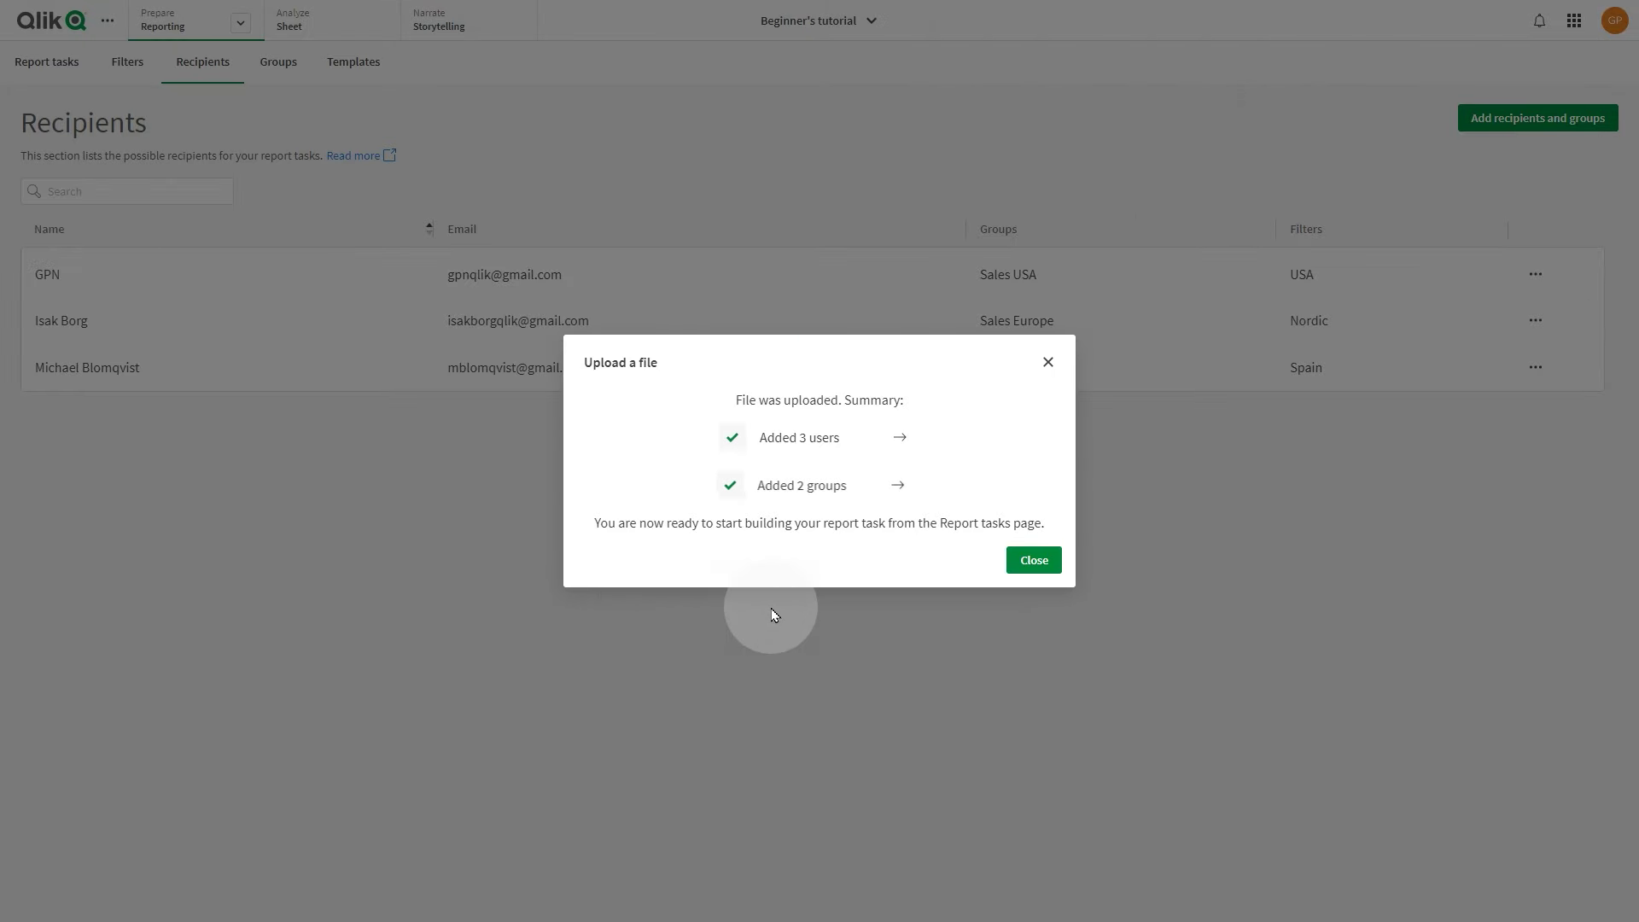
pyautogui.click(1015, 577)
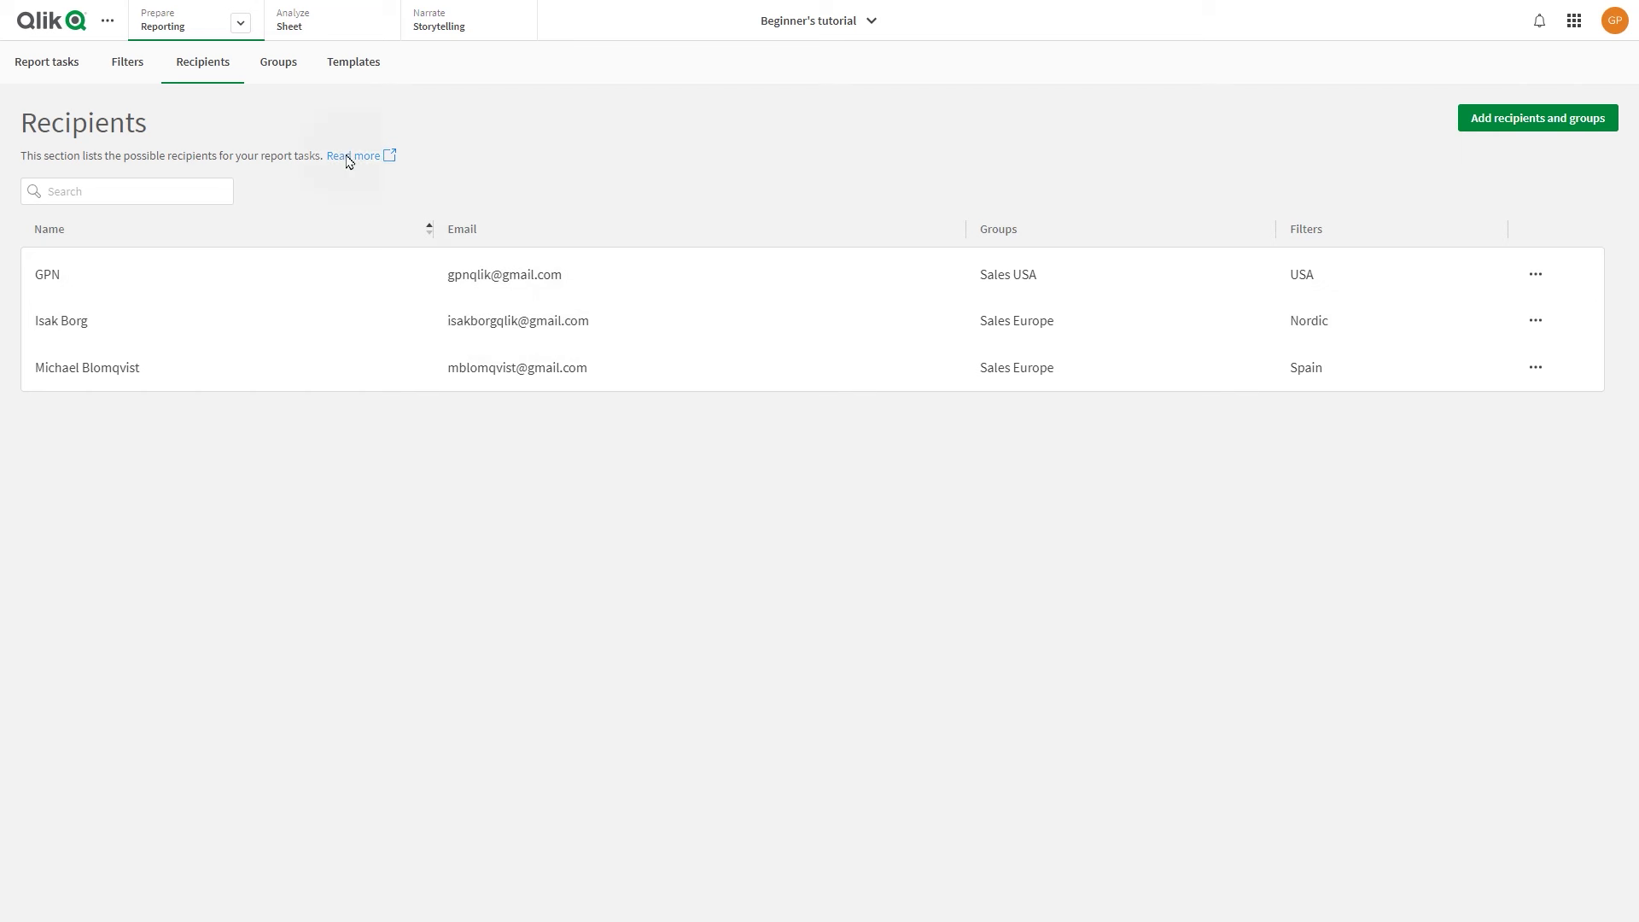
# Check the imported groups Sales Europe (2) and Sales USA (1), then the recipients list
pyautogui.click(269, 67)
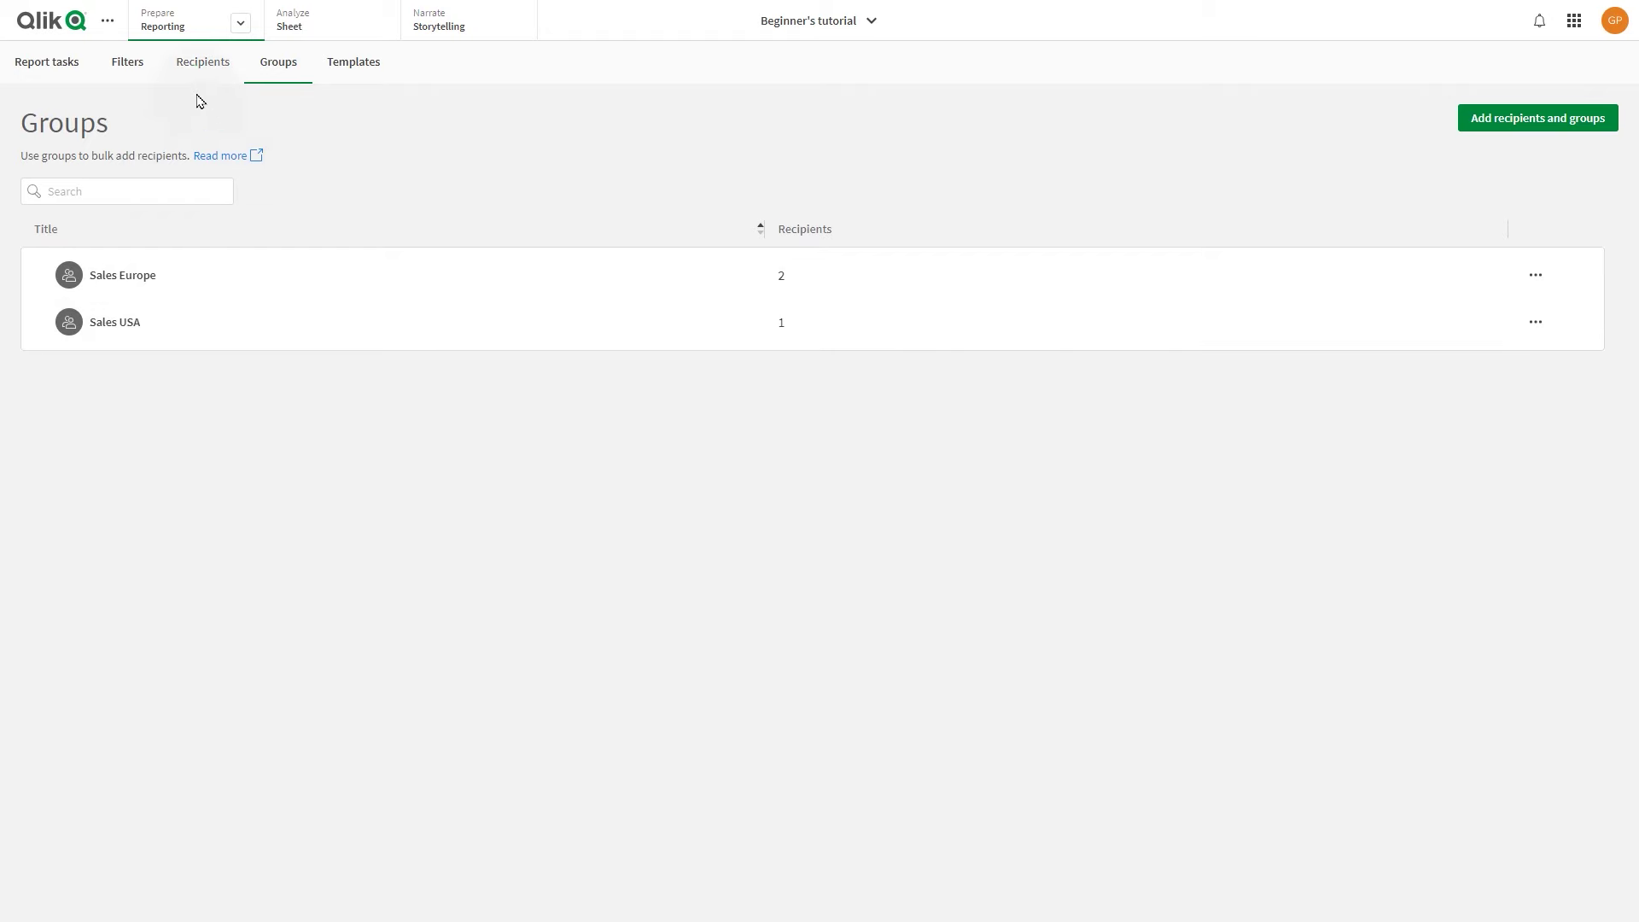
pyautogui.click(190, 69)
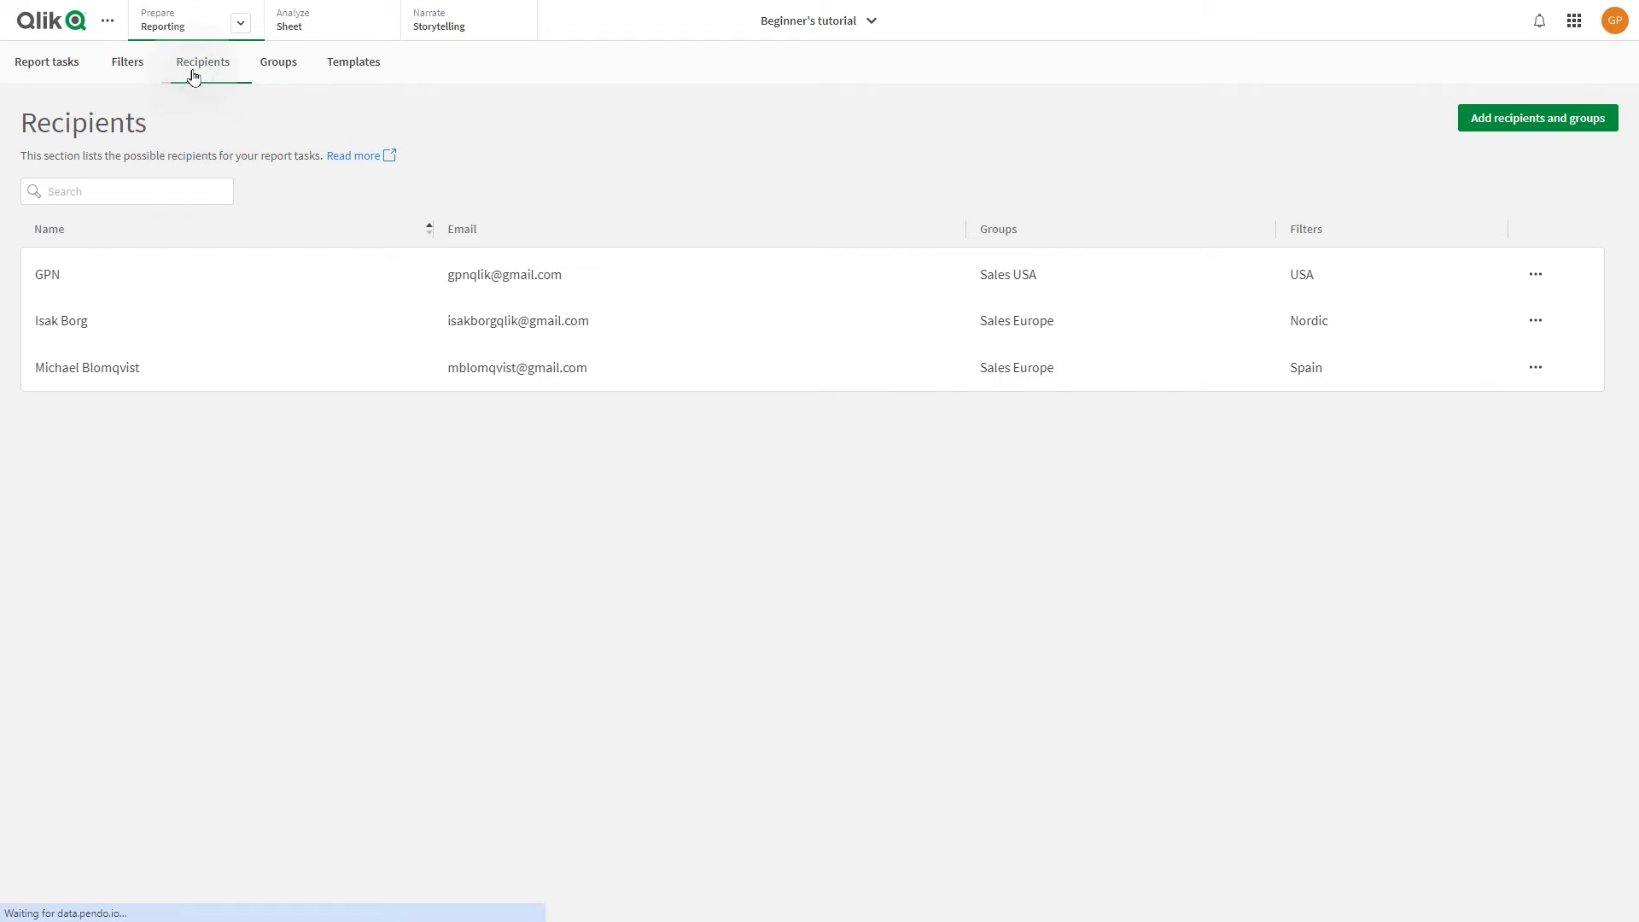
pyautogui.click(129, 65)
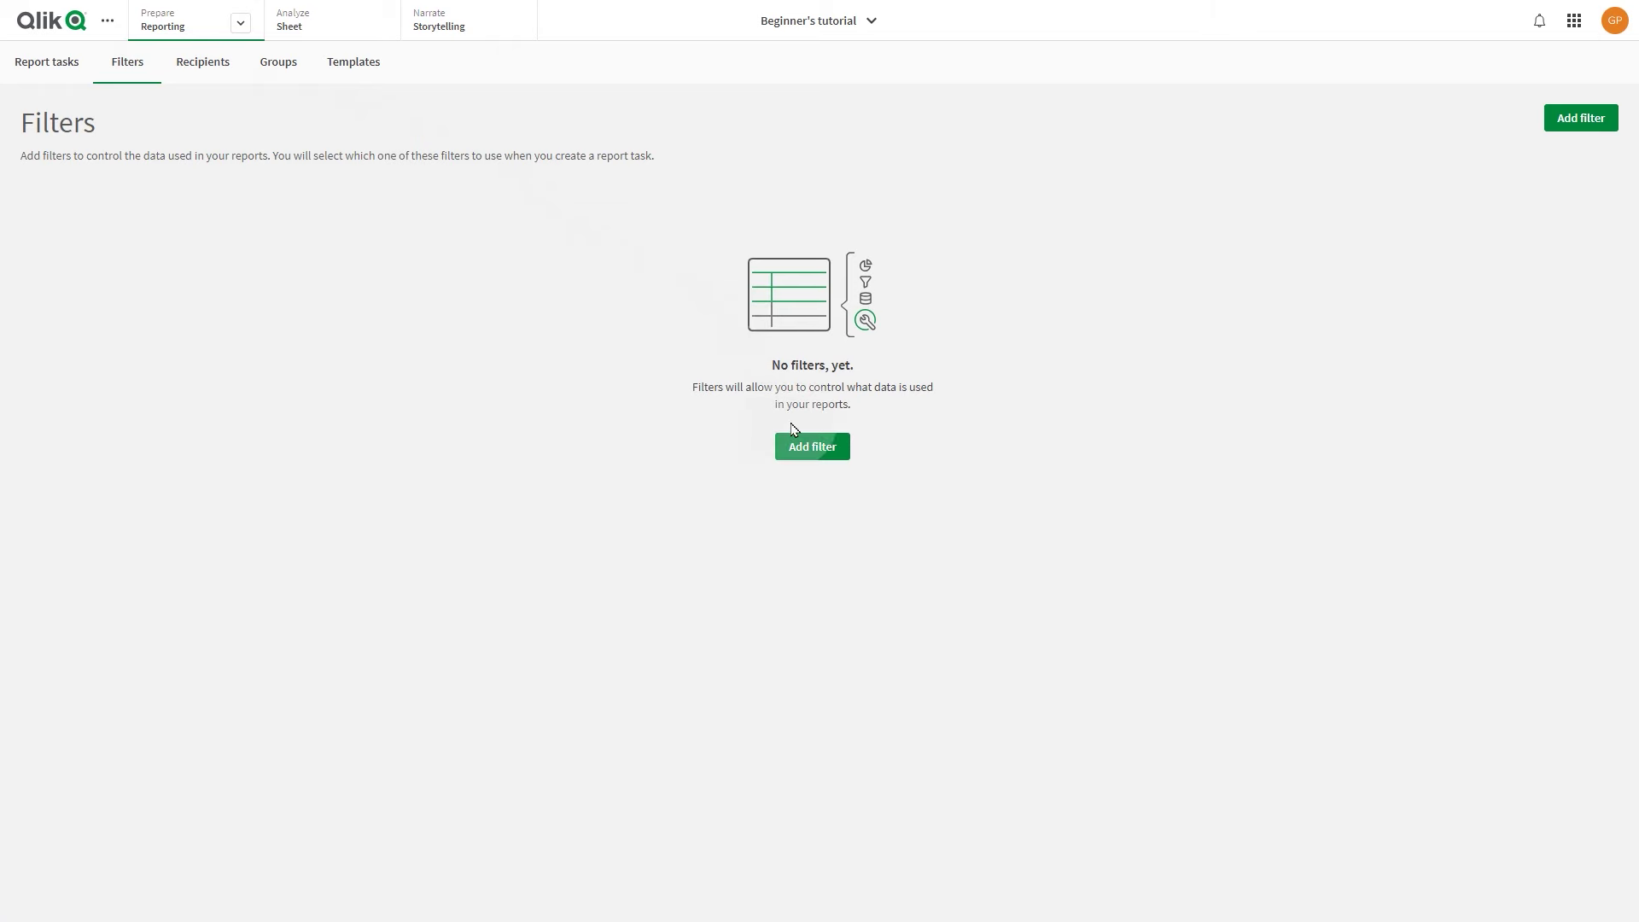
# Create a filter named Nordic that restricts the Region field to Nordic
pyautogui.click(803, 448)
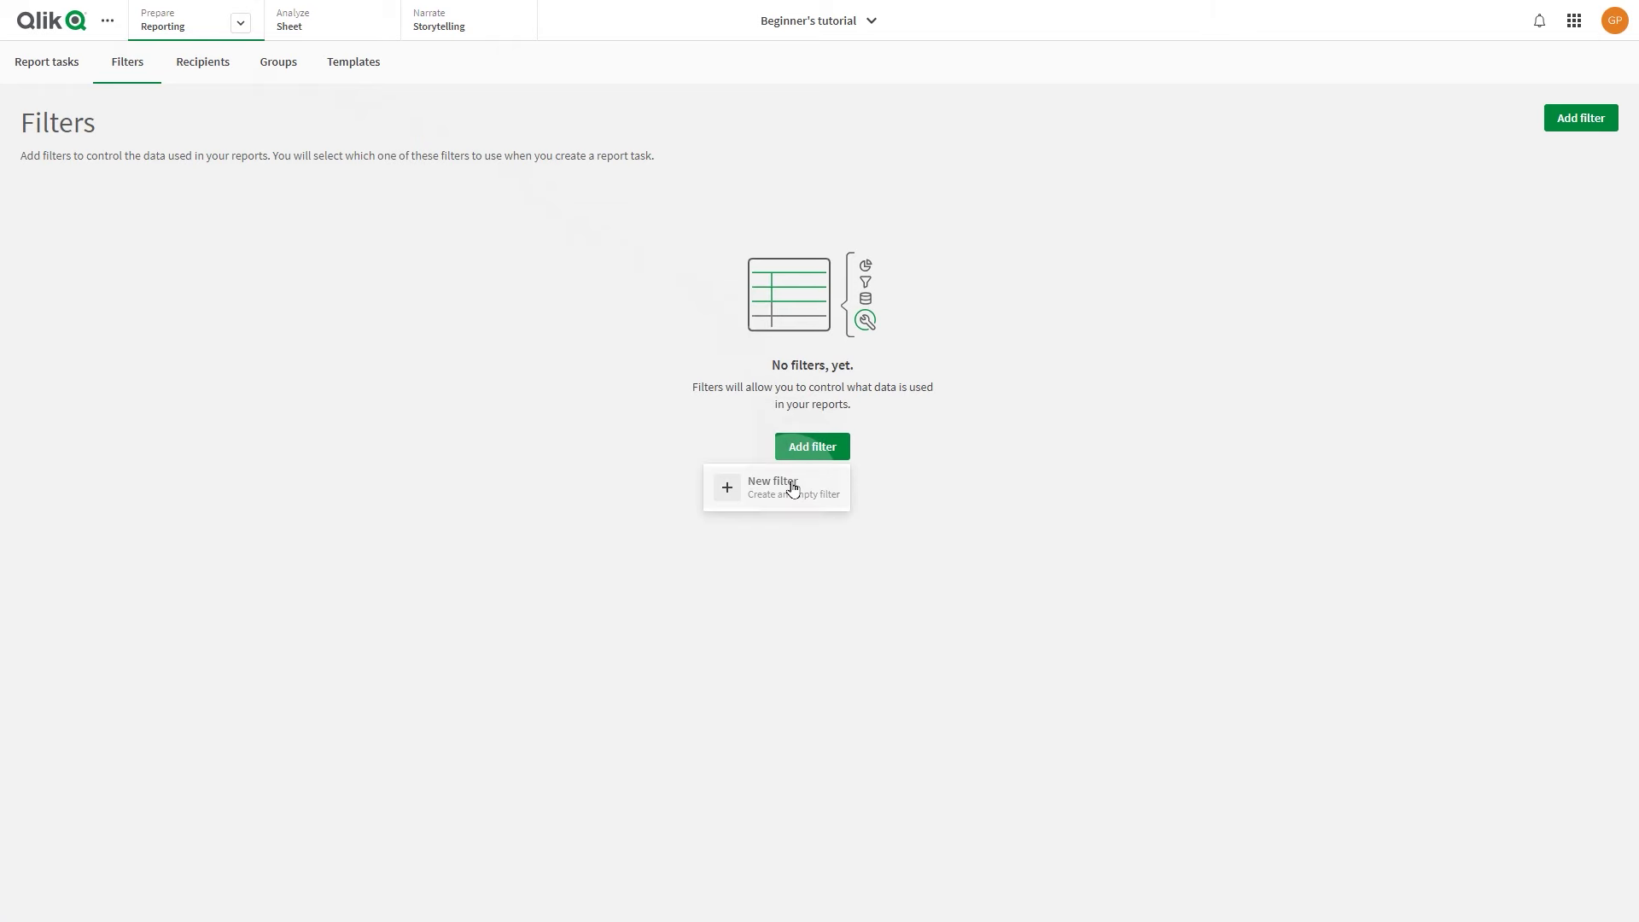
pyautogui.click(790, 483)
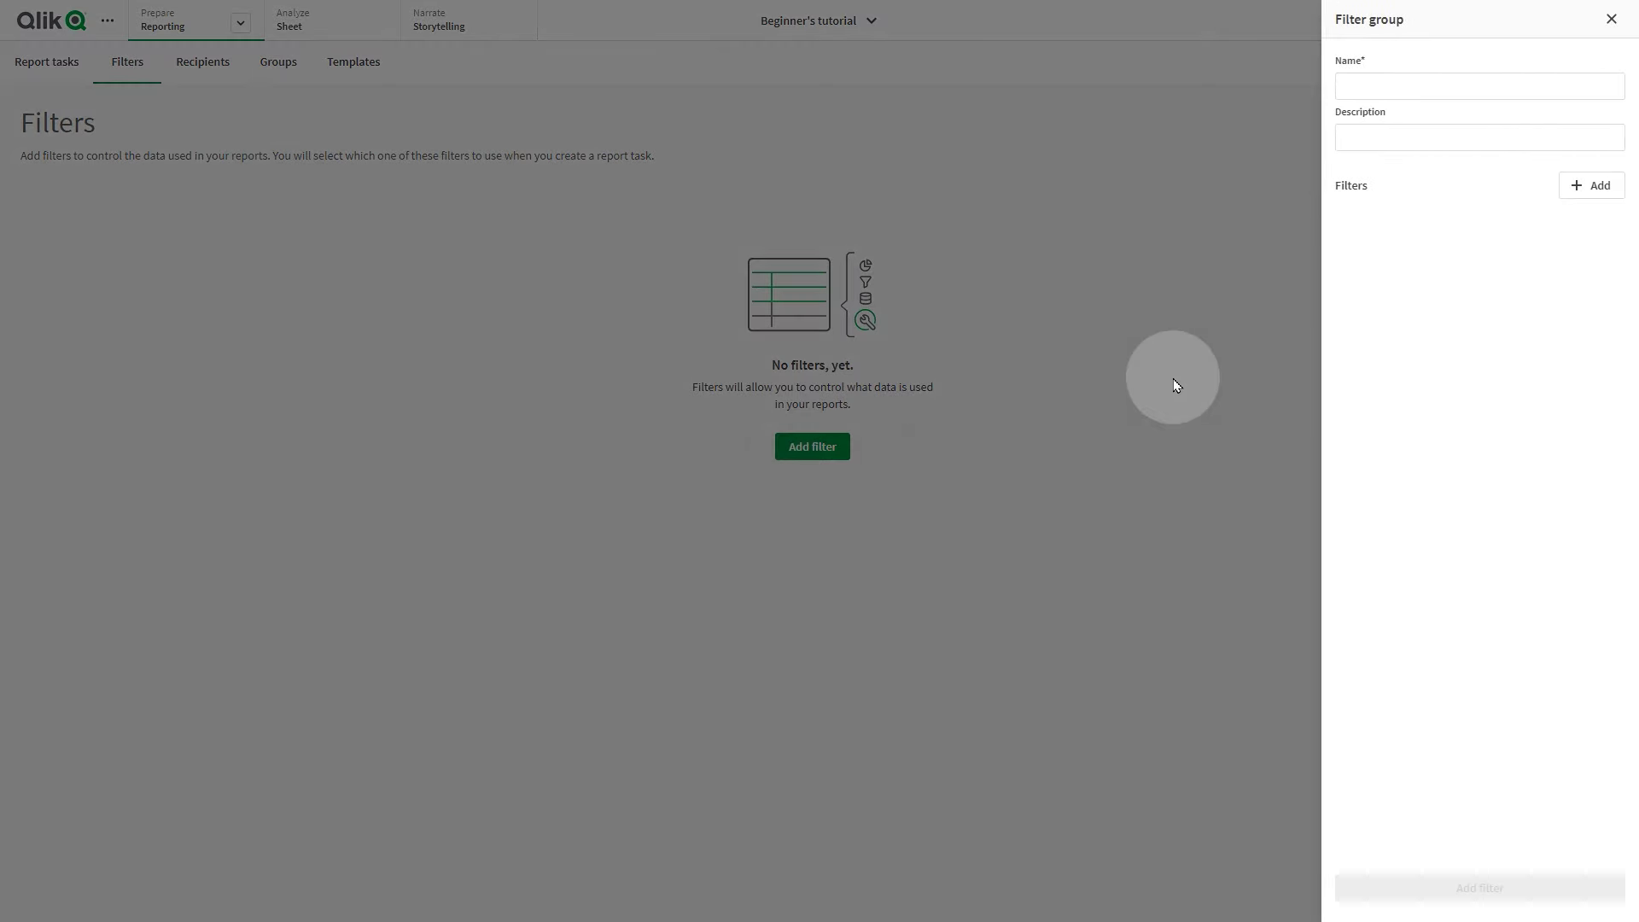
pyautogui.click(1365, 87)
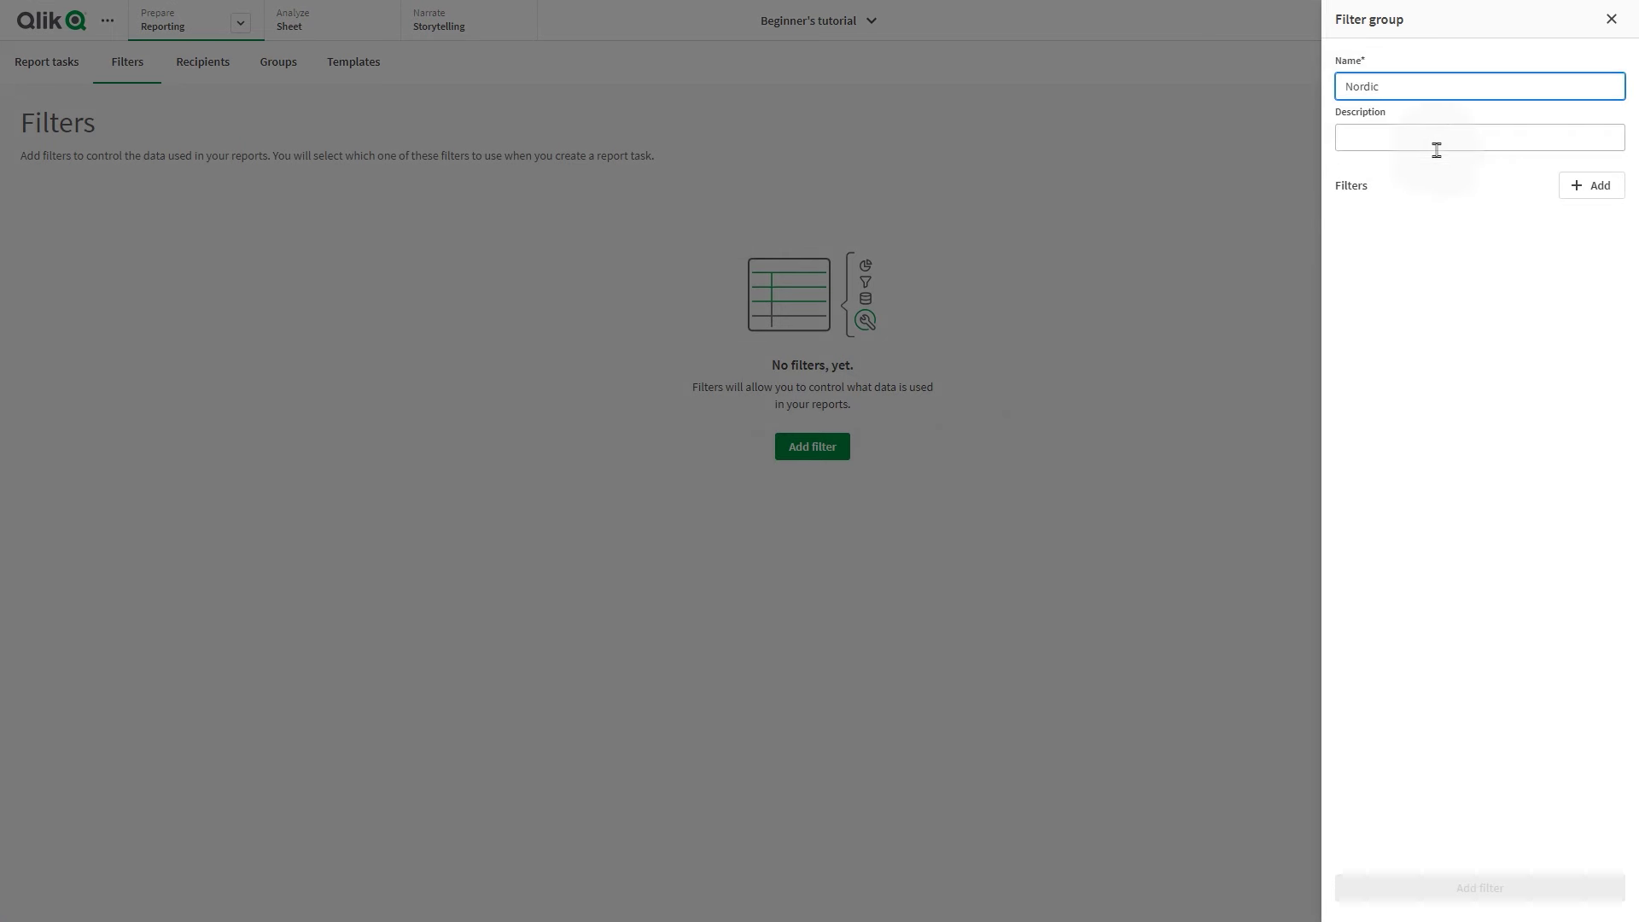
pyautogui.click(1599, 199)
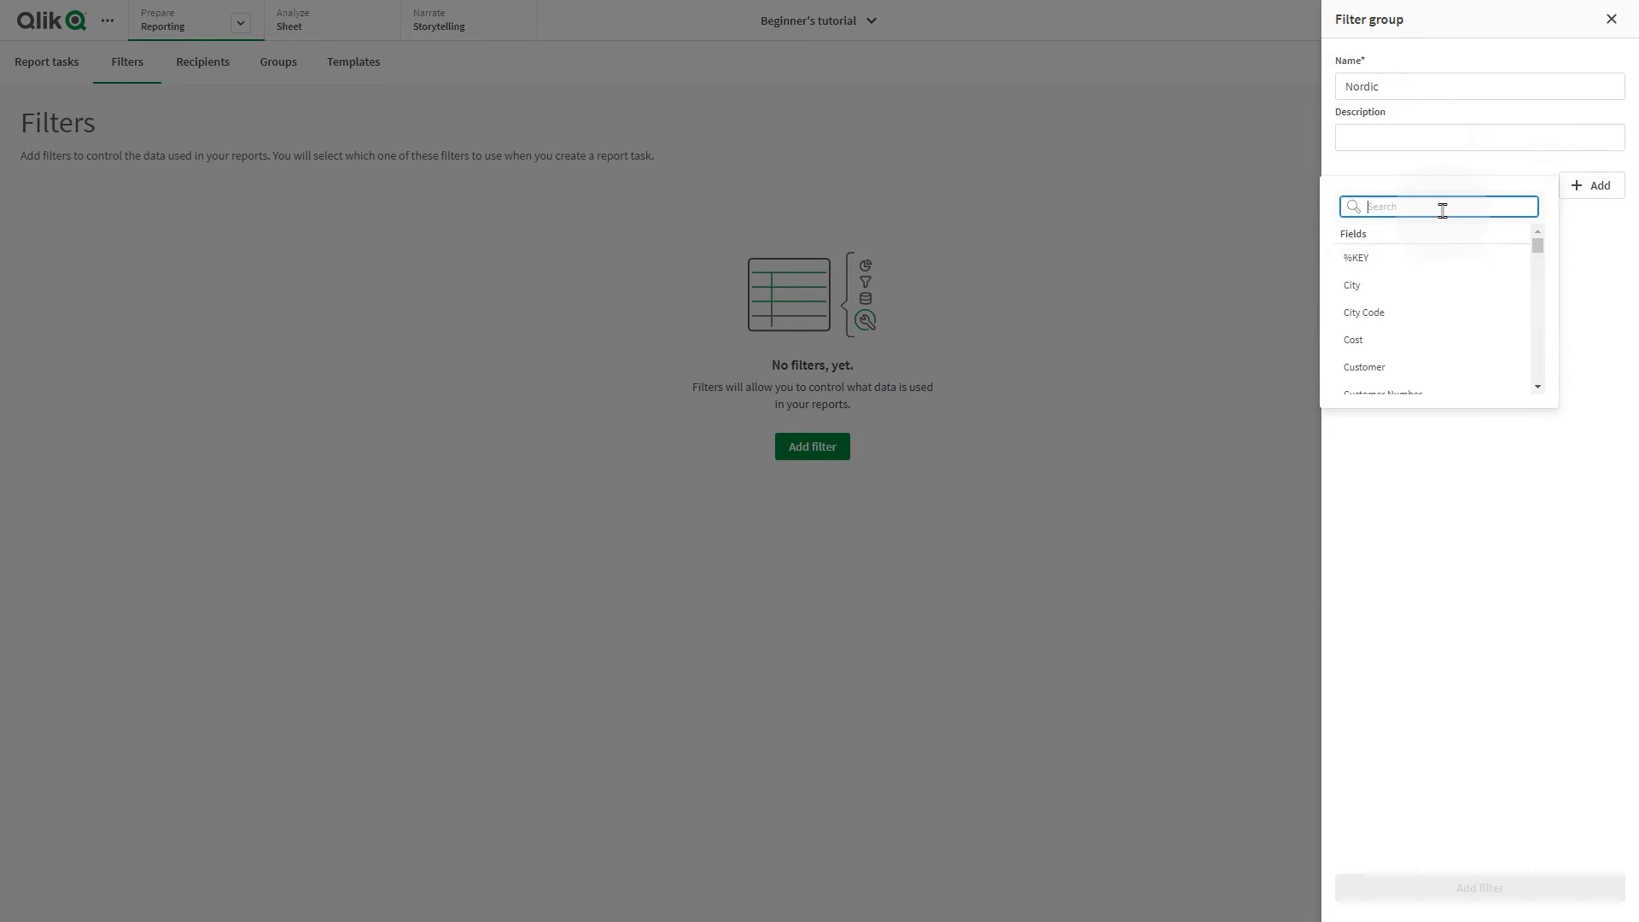
pyautogui.write('REg')
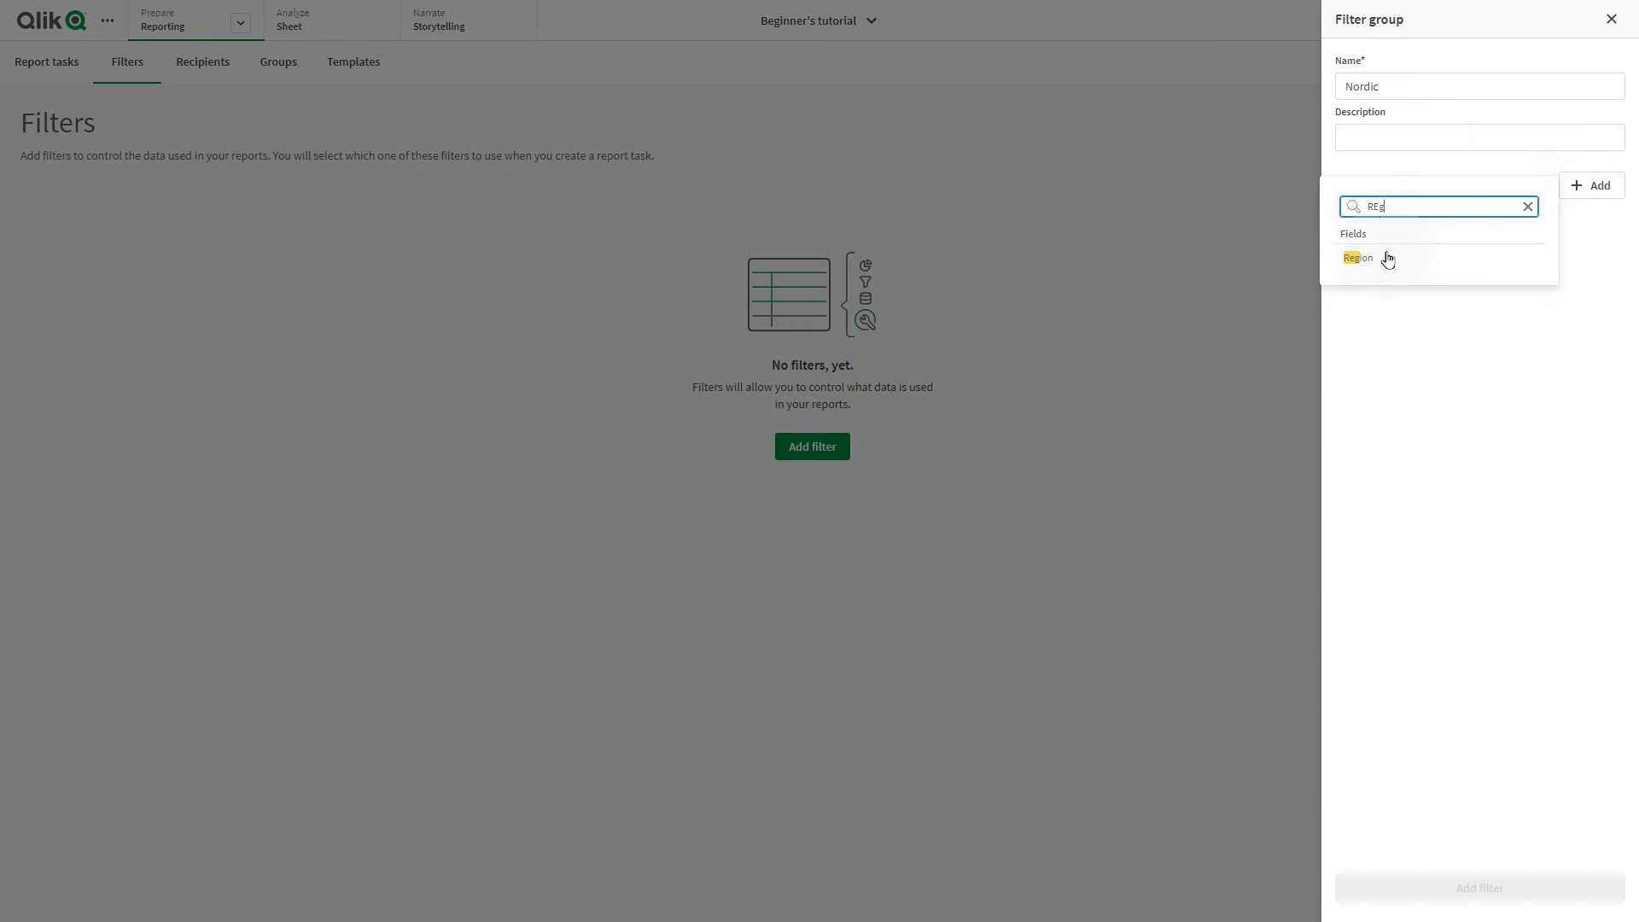
pyautogui.click(1382, 259)
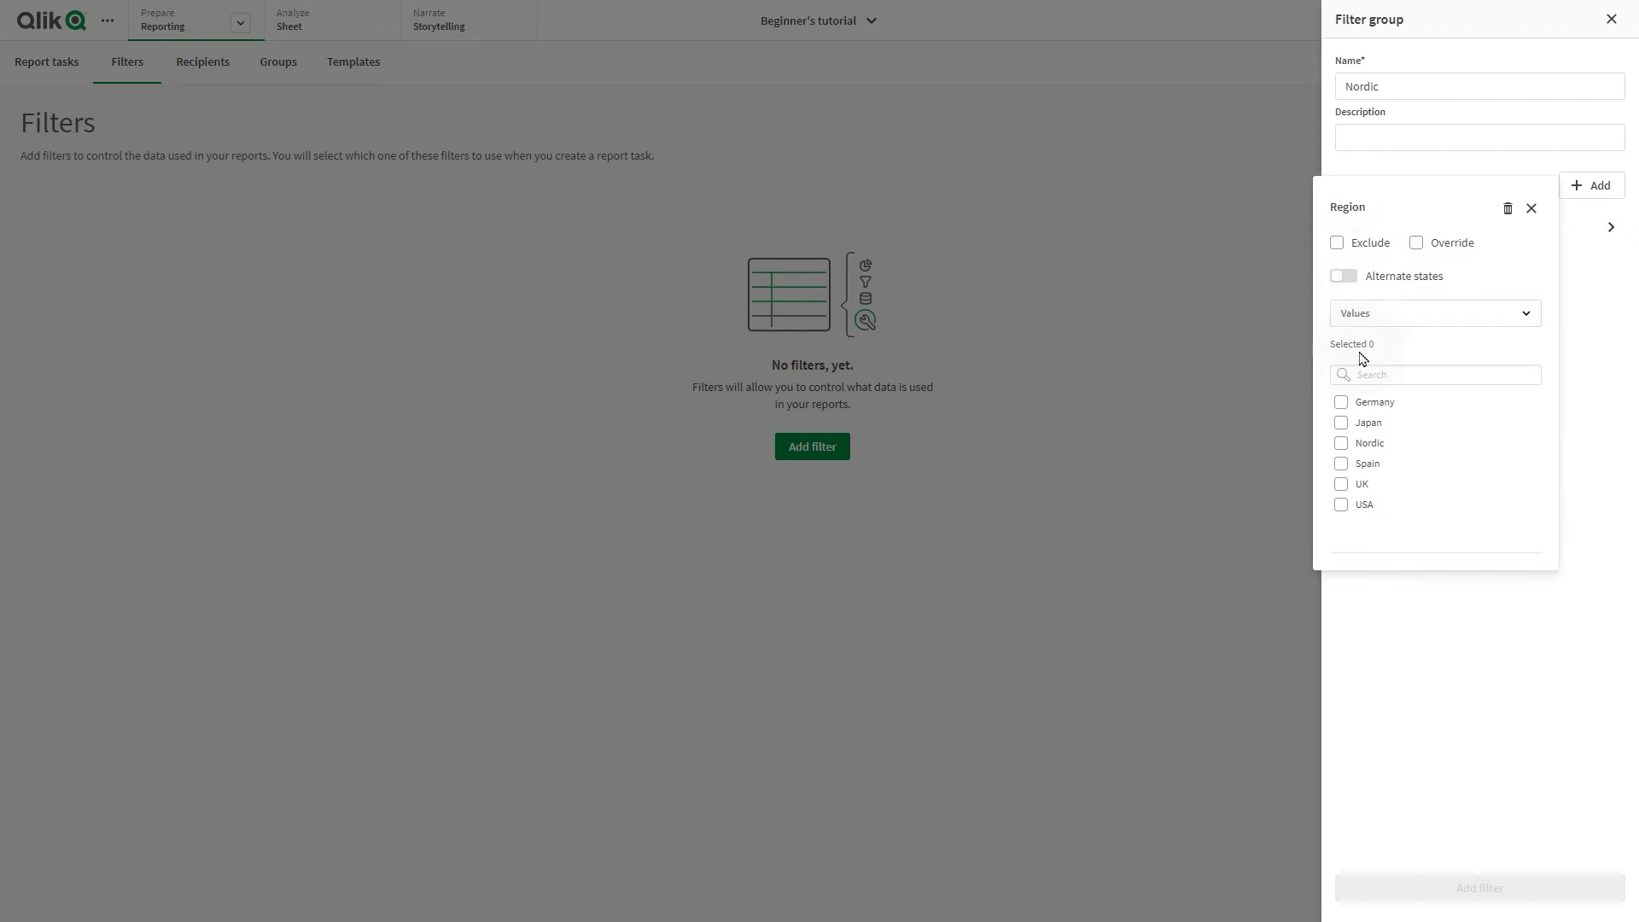
pyautogui.click(1342, 424)
pyautogui.click(1342, 445)
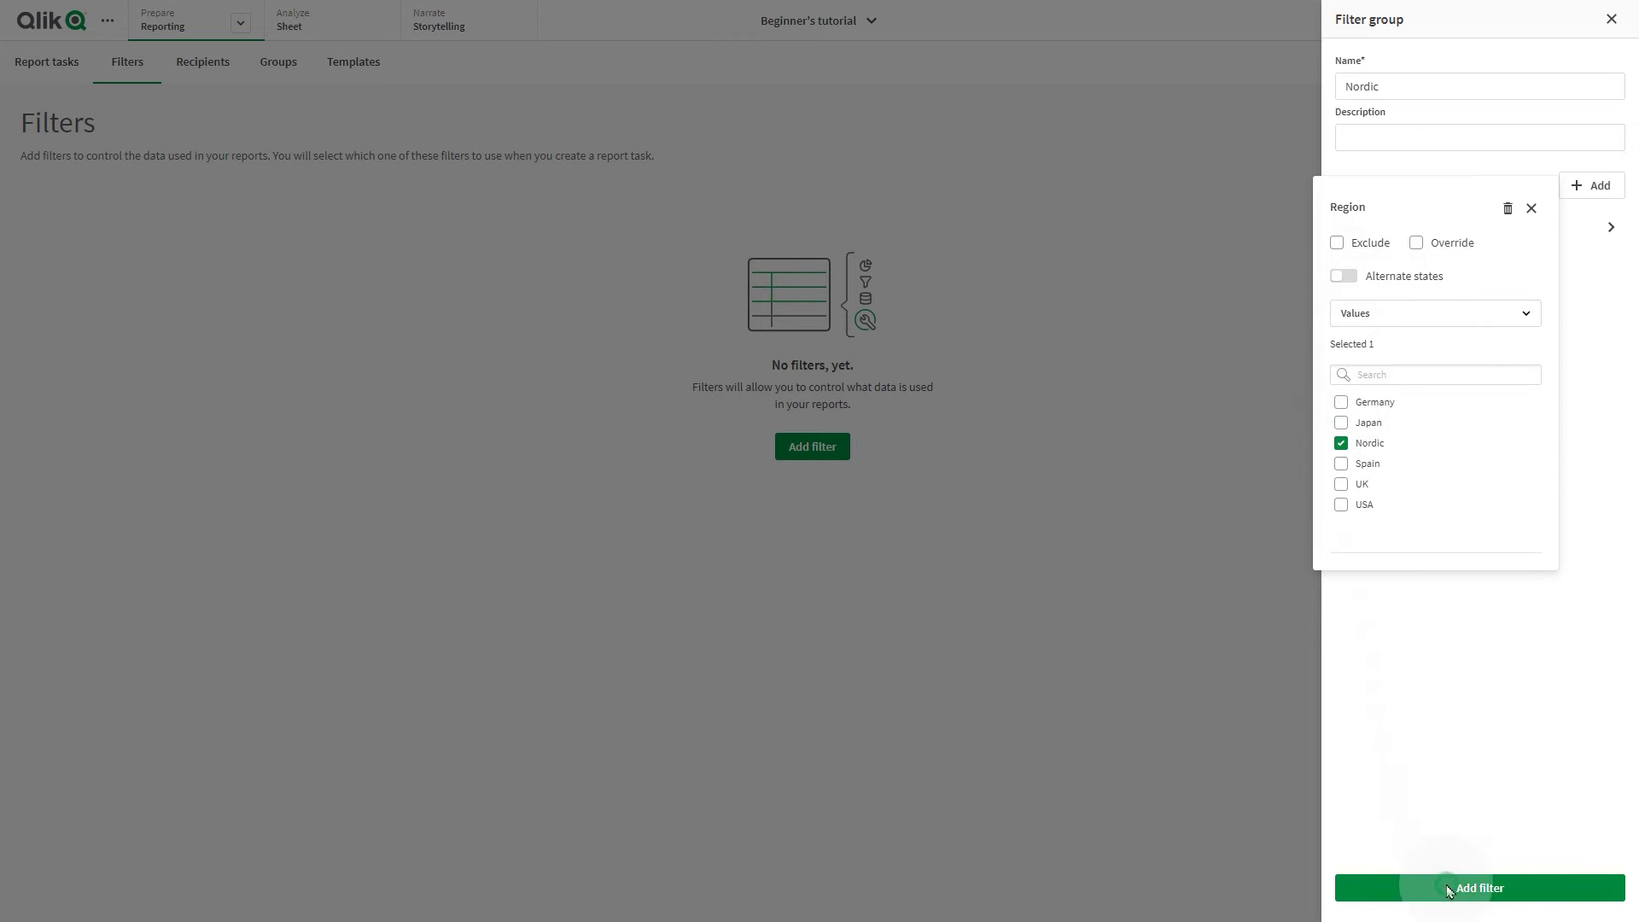
pyautogui.click(1465, 888)
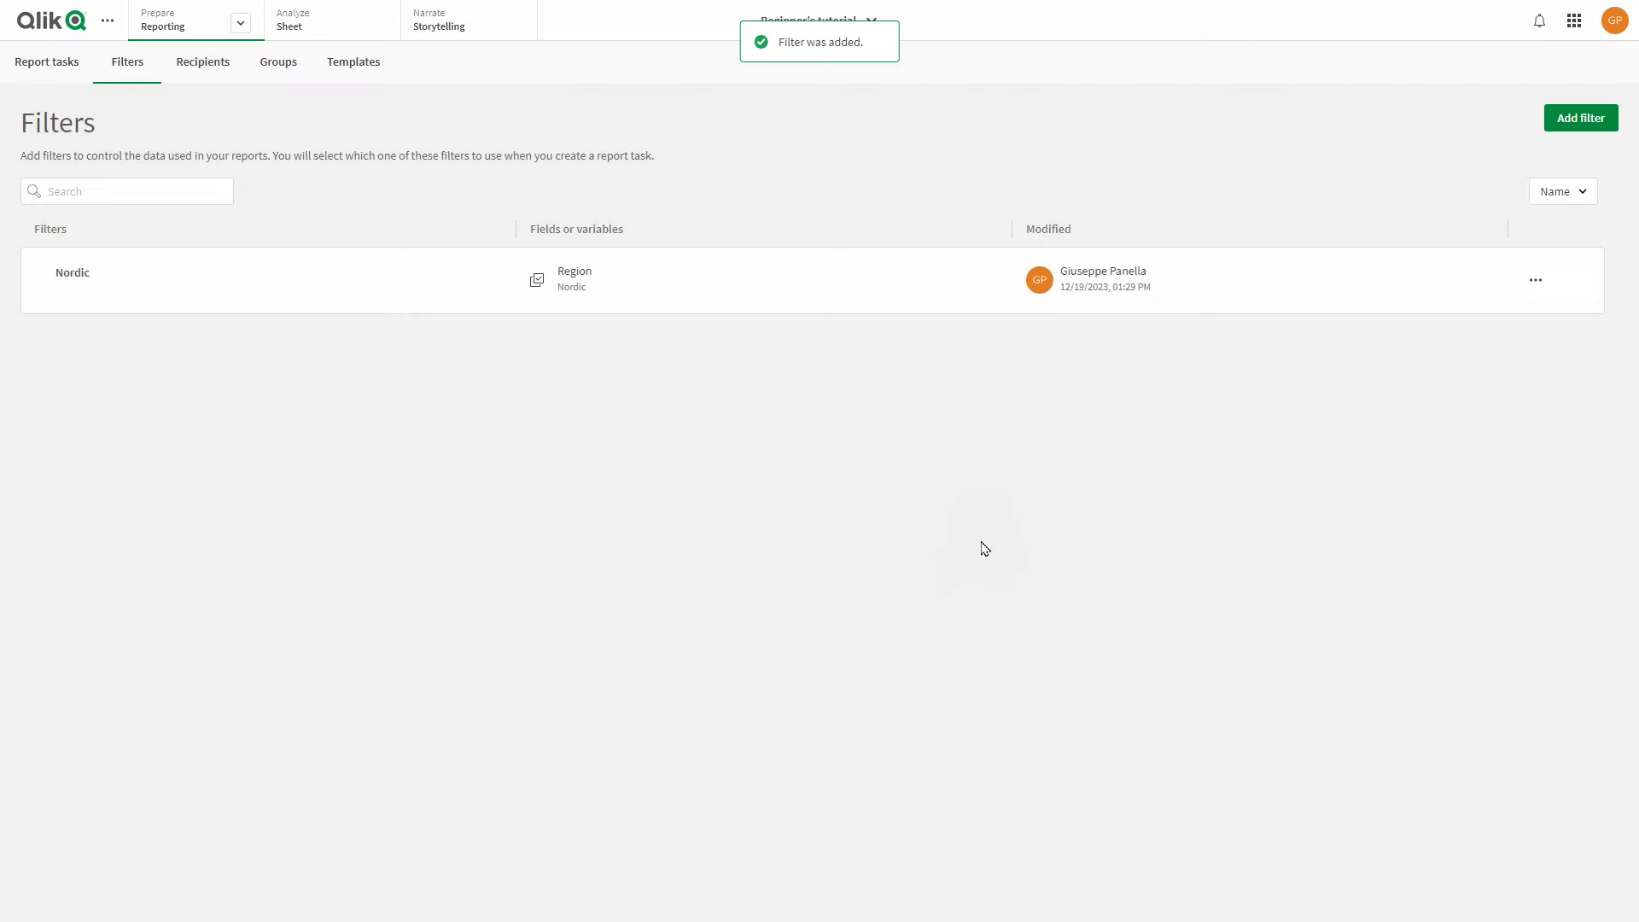
pyautogui.click(1575, 119)
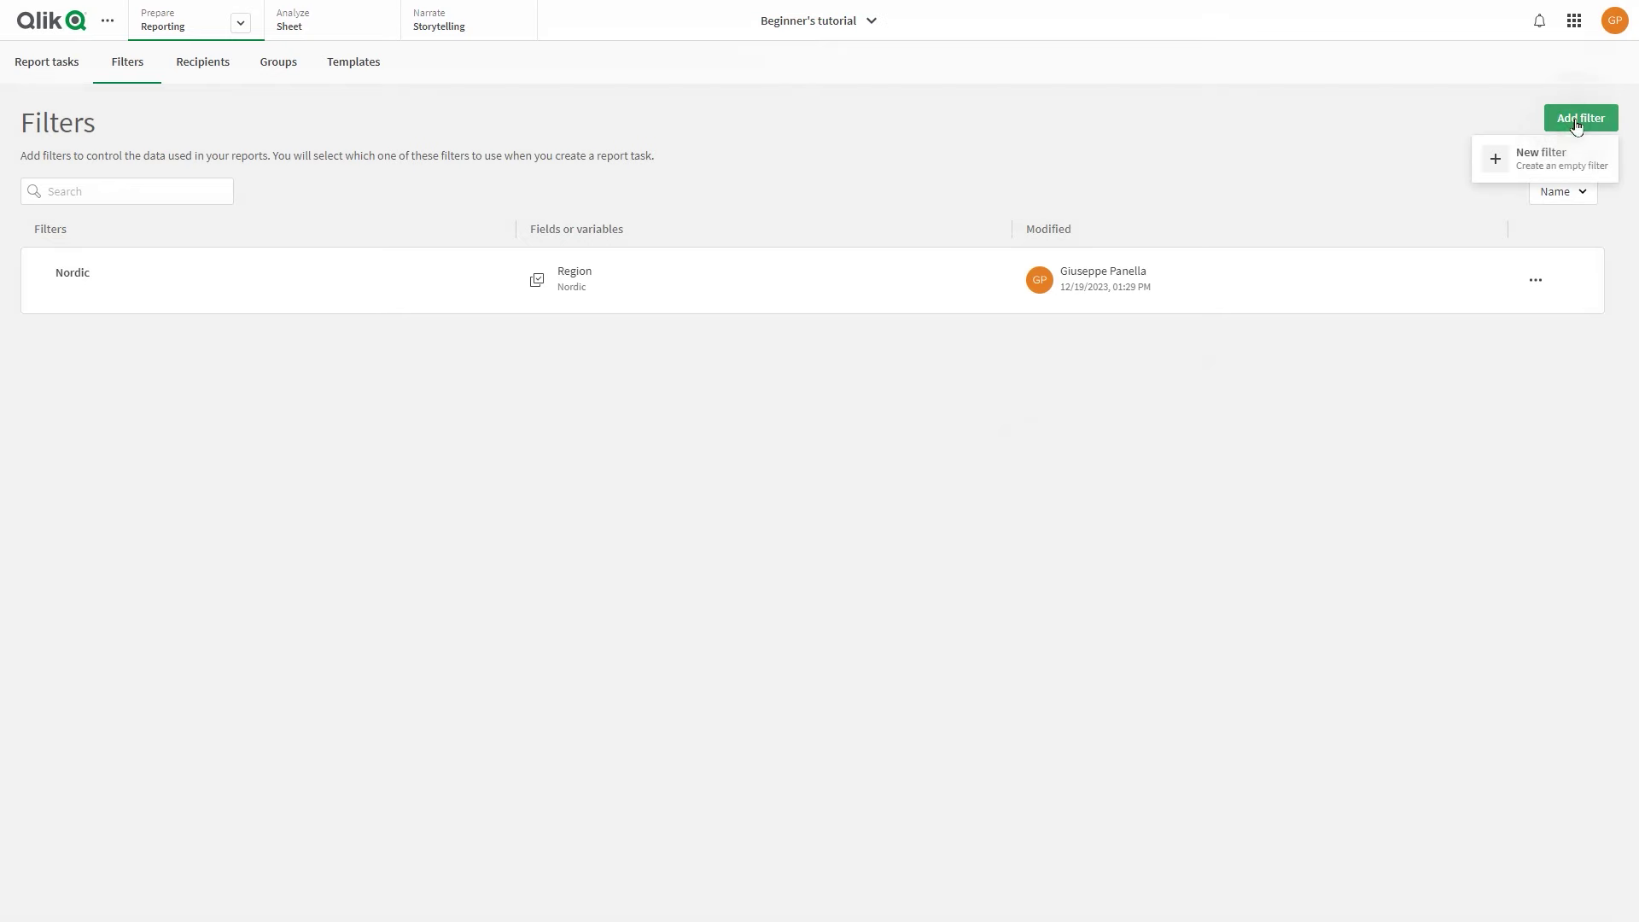
# Create a Europe filter with Region set to Germany, Nordic, Spain and UK
pyautogui.click(1551, 160)
pyautogui.click(1383, 77)
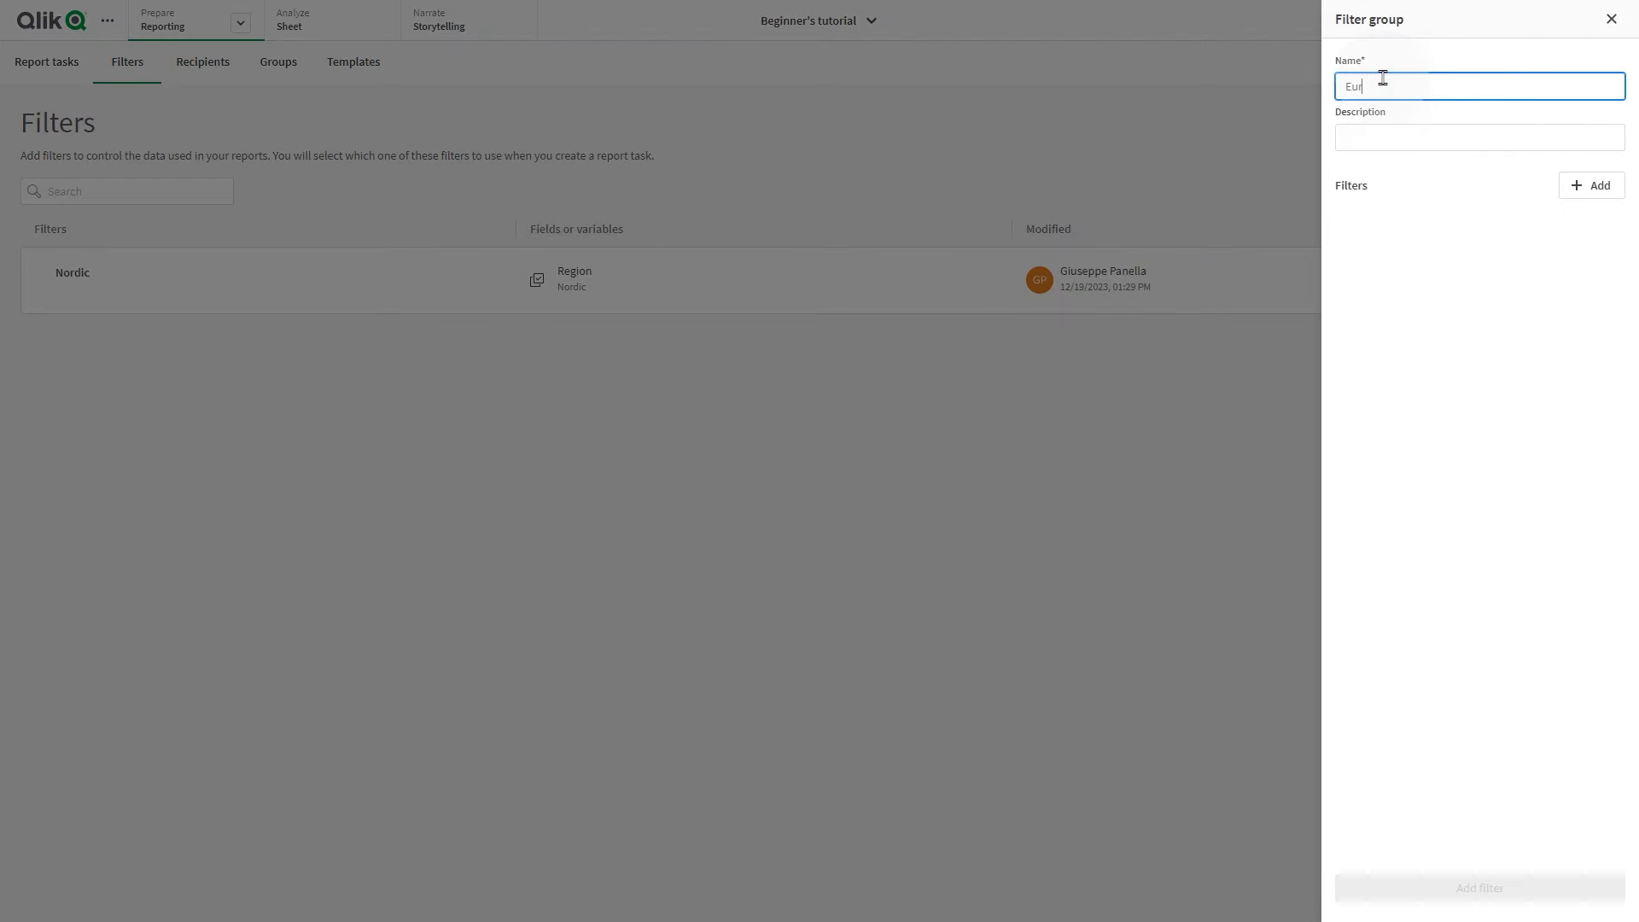
pyautogui.write('Europe')
pyautogui.click(1575, 186)
pyautogui.write('Reg')
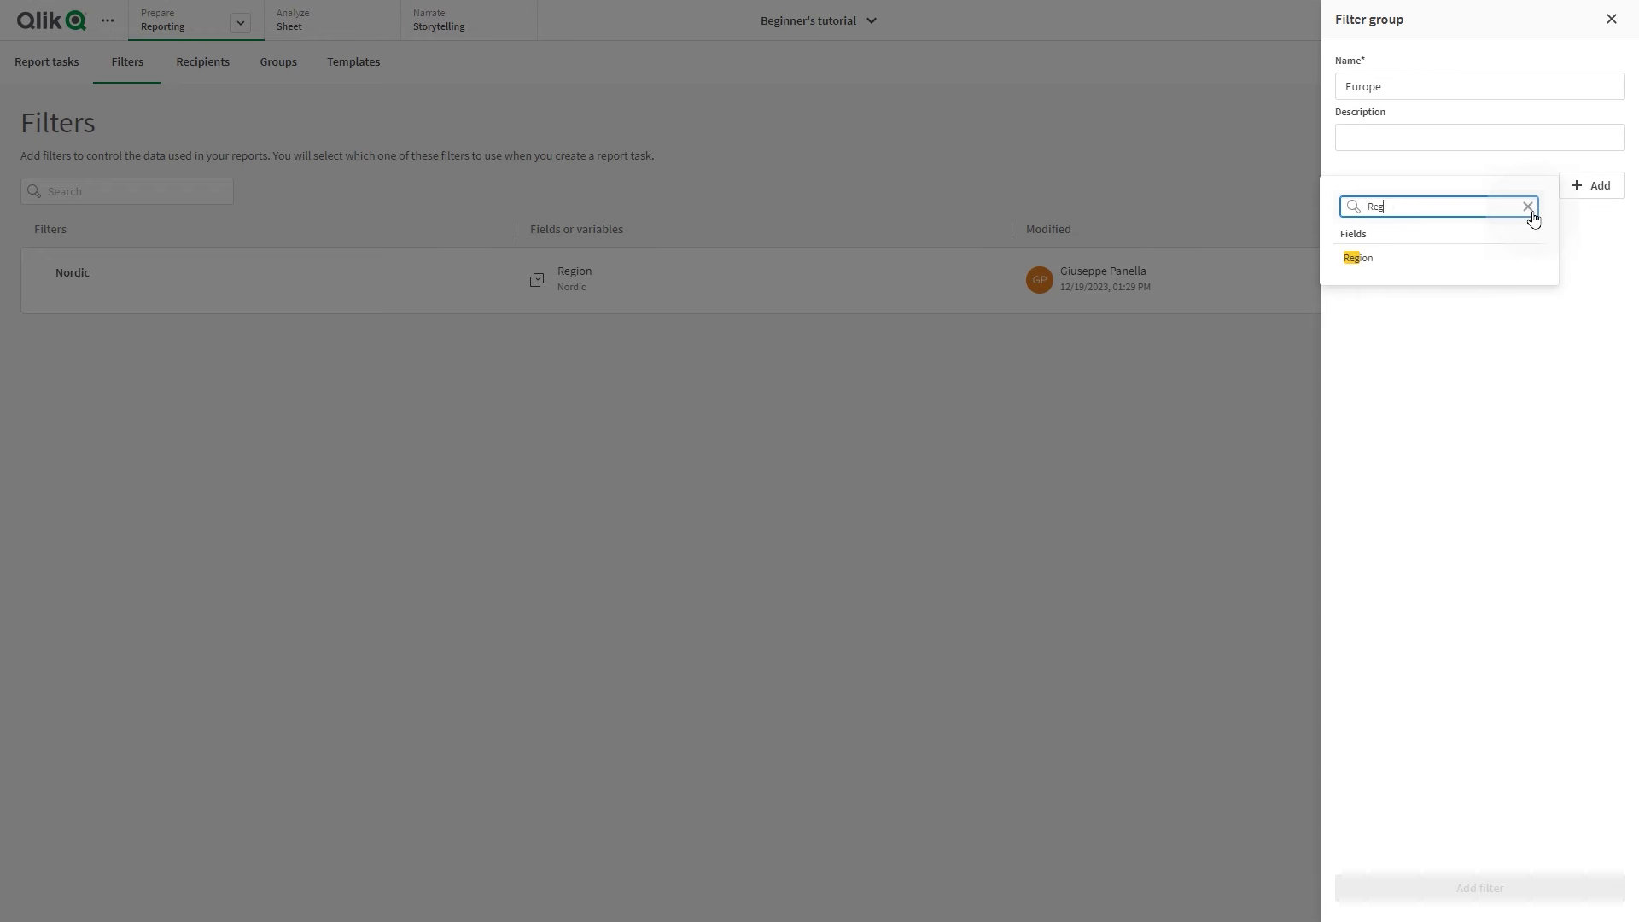
pyautogui.click(1401, 257)
pyautogui.click(1341, 405)
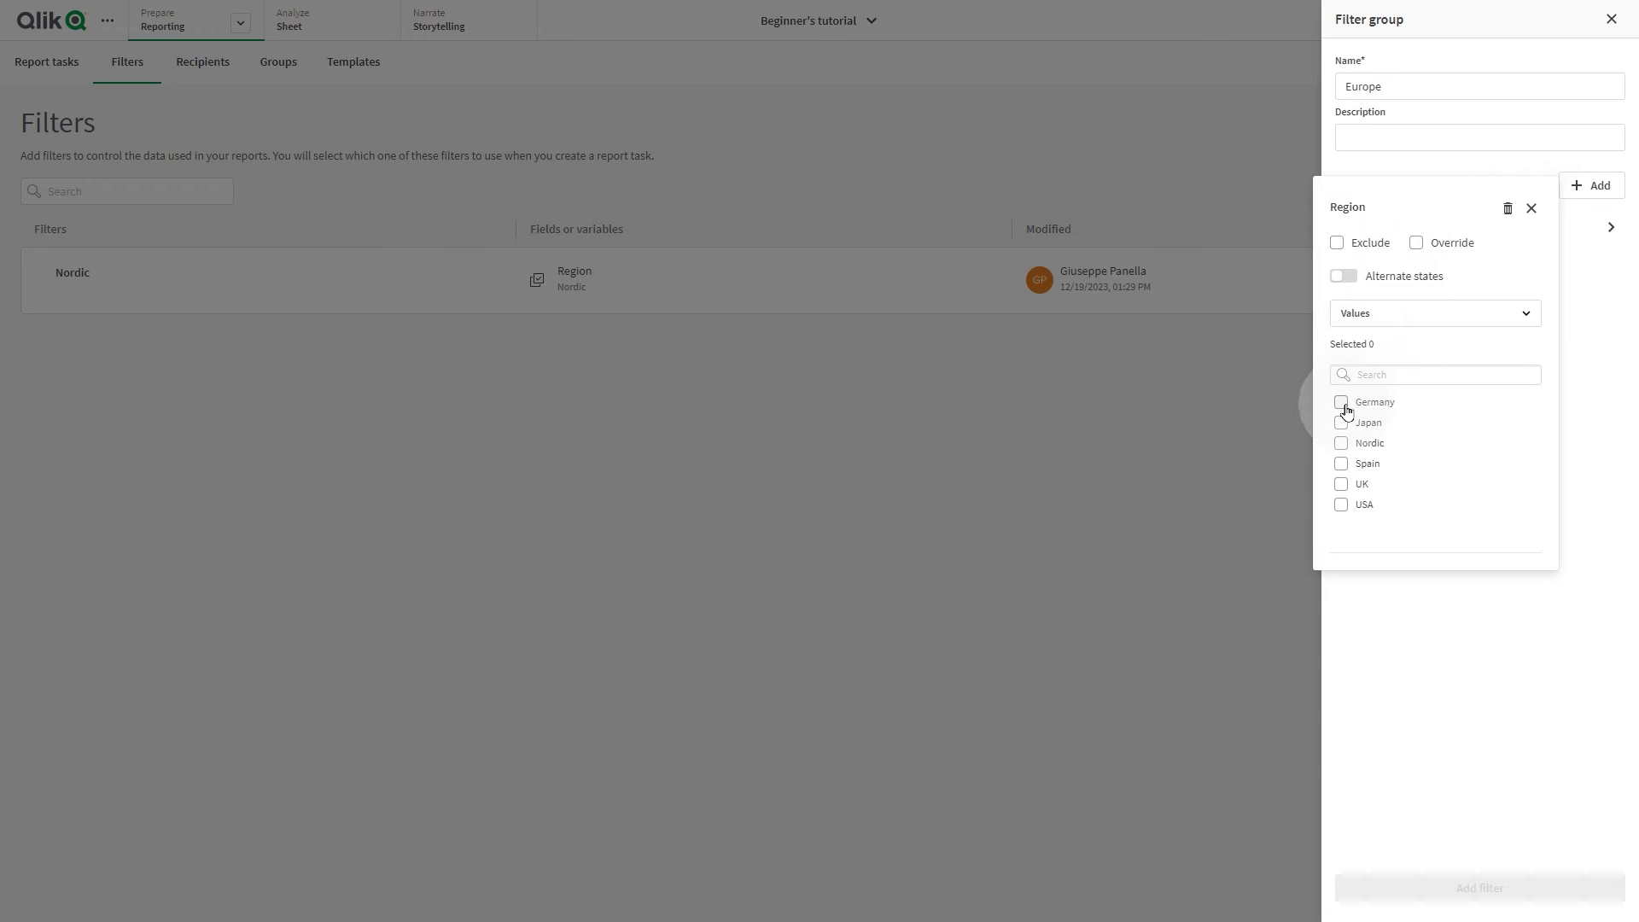
pyautogui.click(1341, 443)
pyautogui.click(1342, 464)
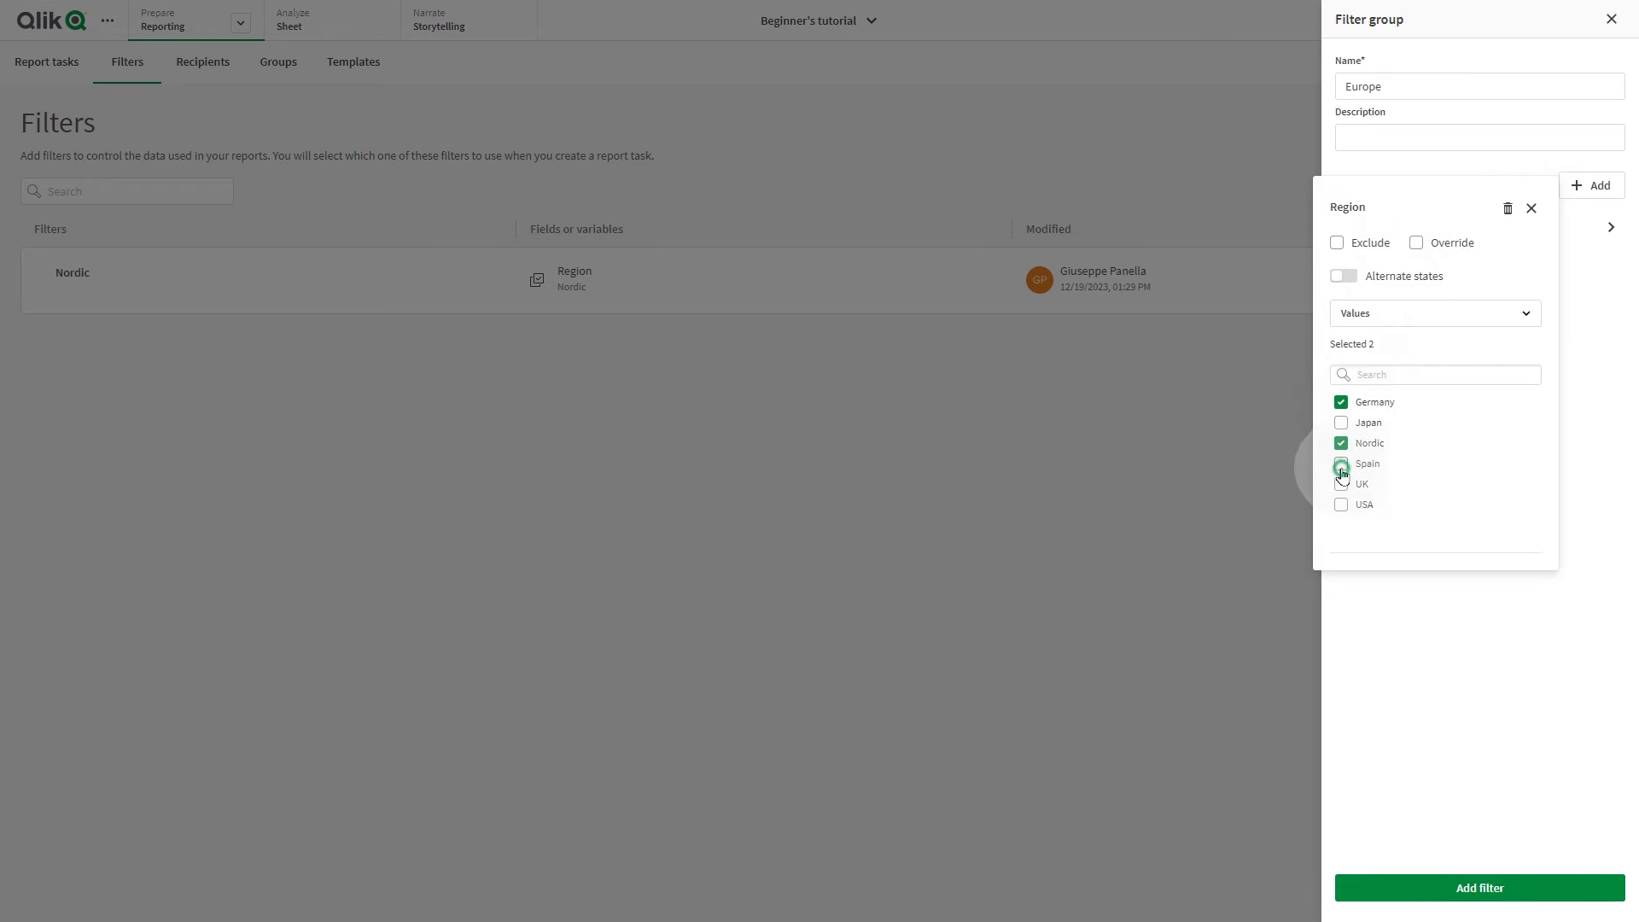
pyautogui.click(1342, 485)
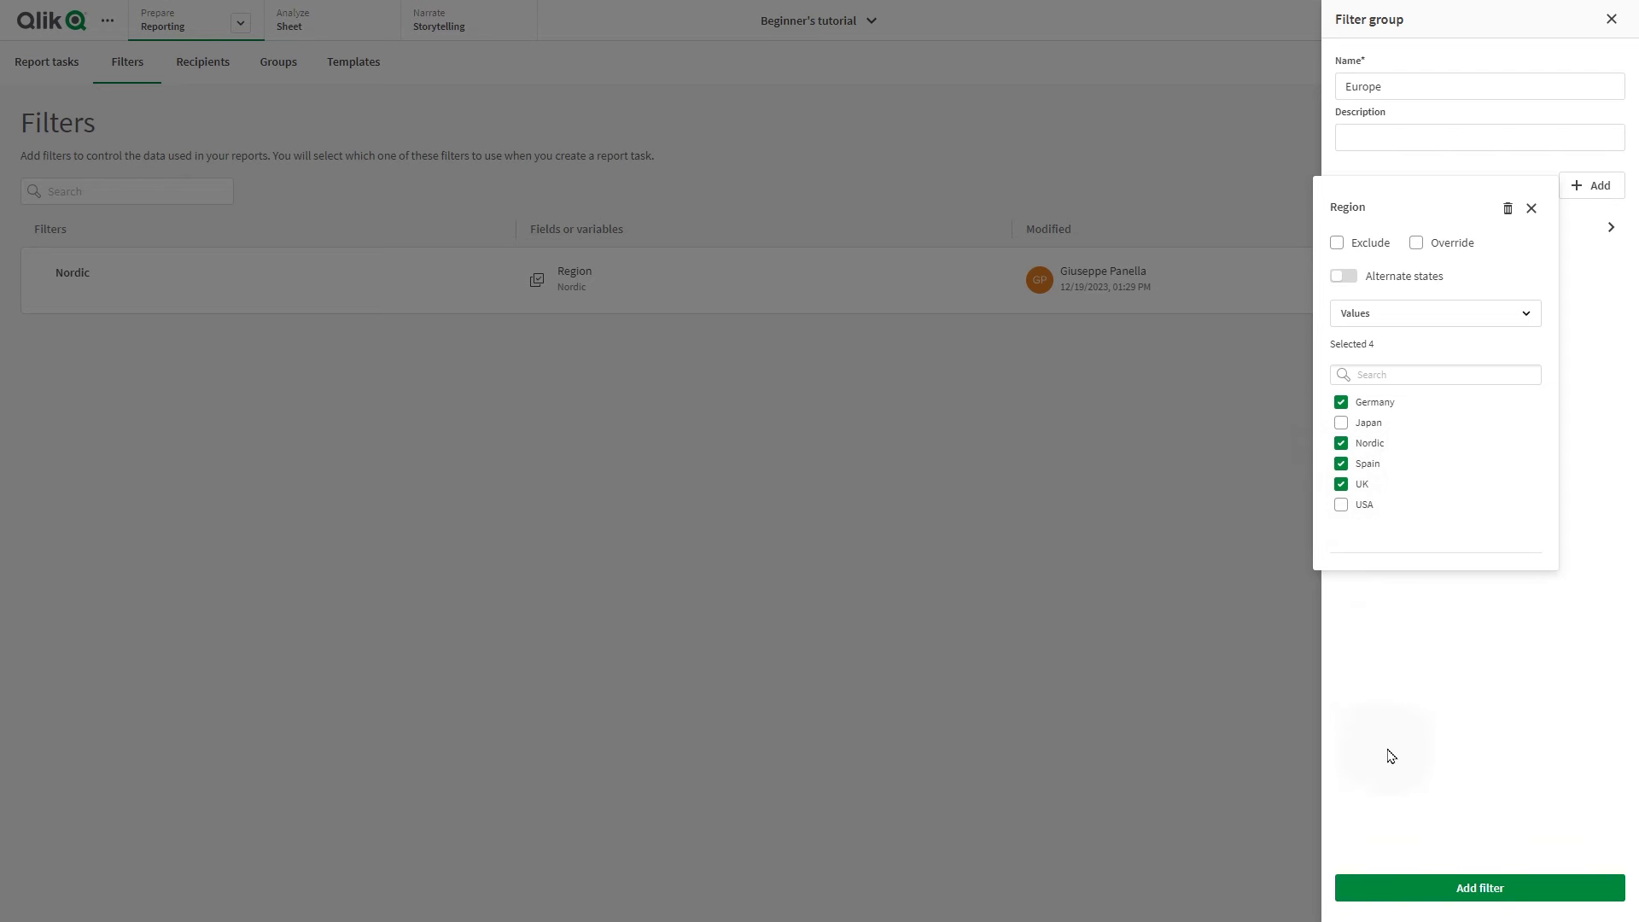
pyautogui.click(1452, 879)
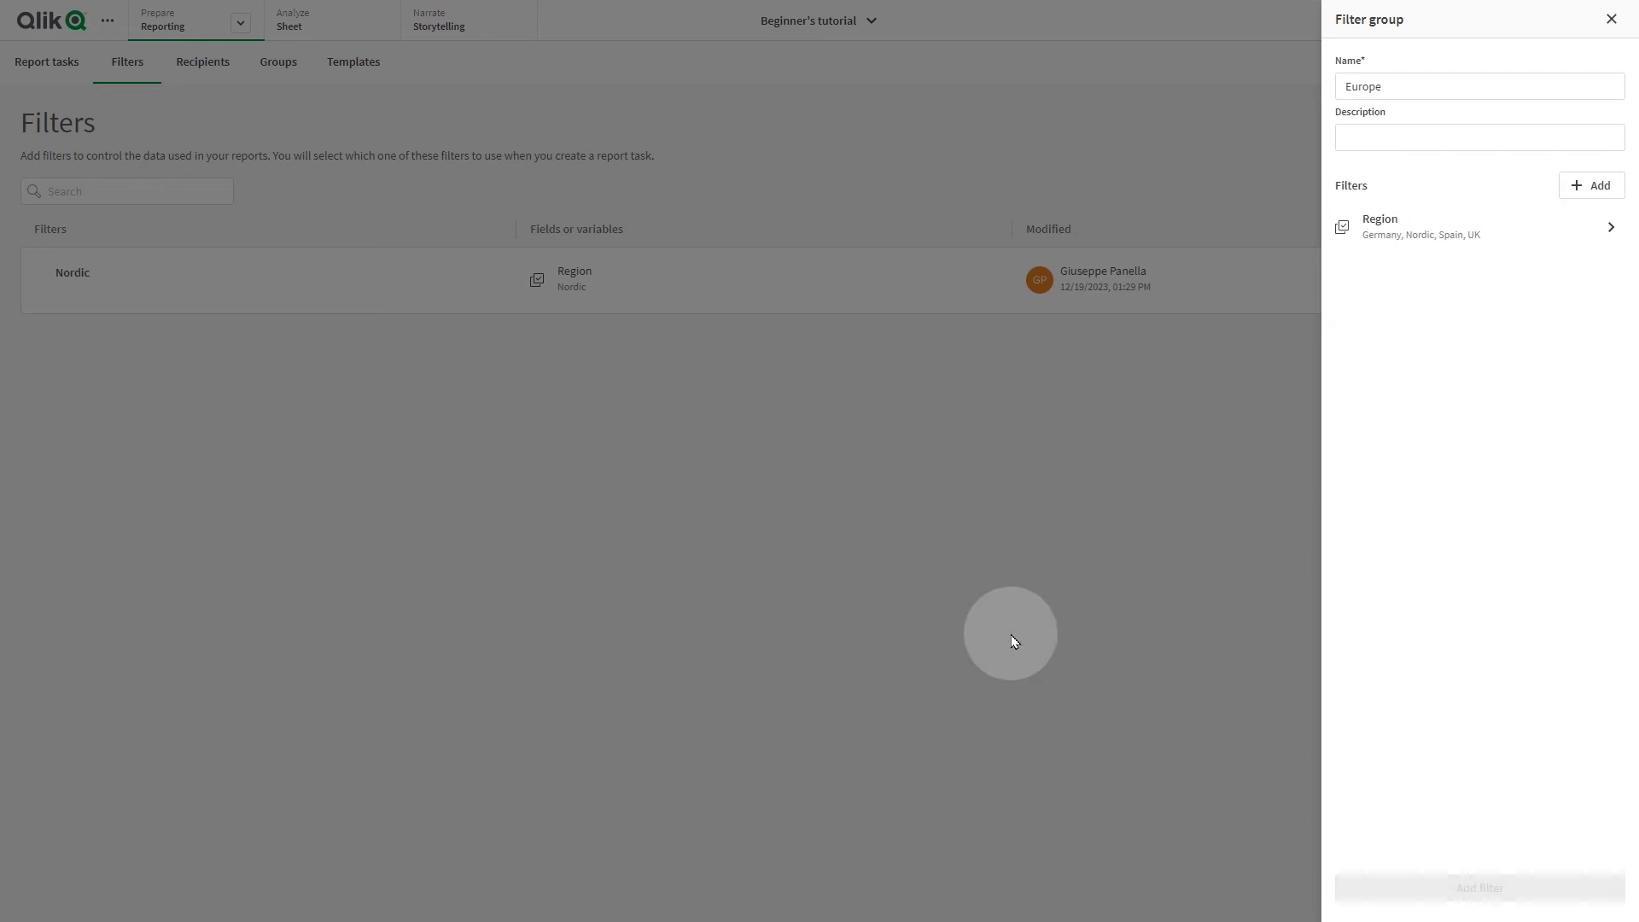
pyautogui.click(1011, 634)
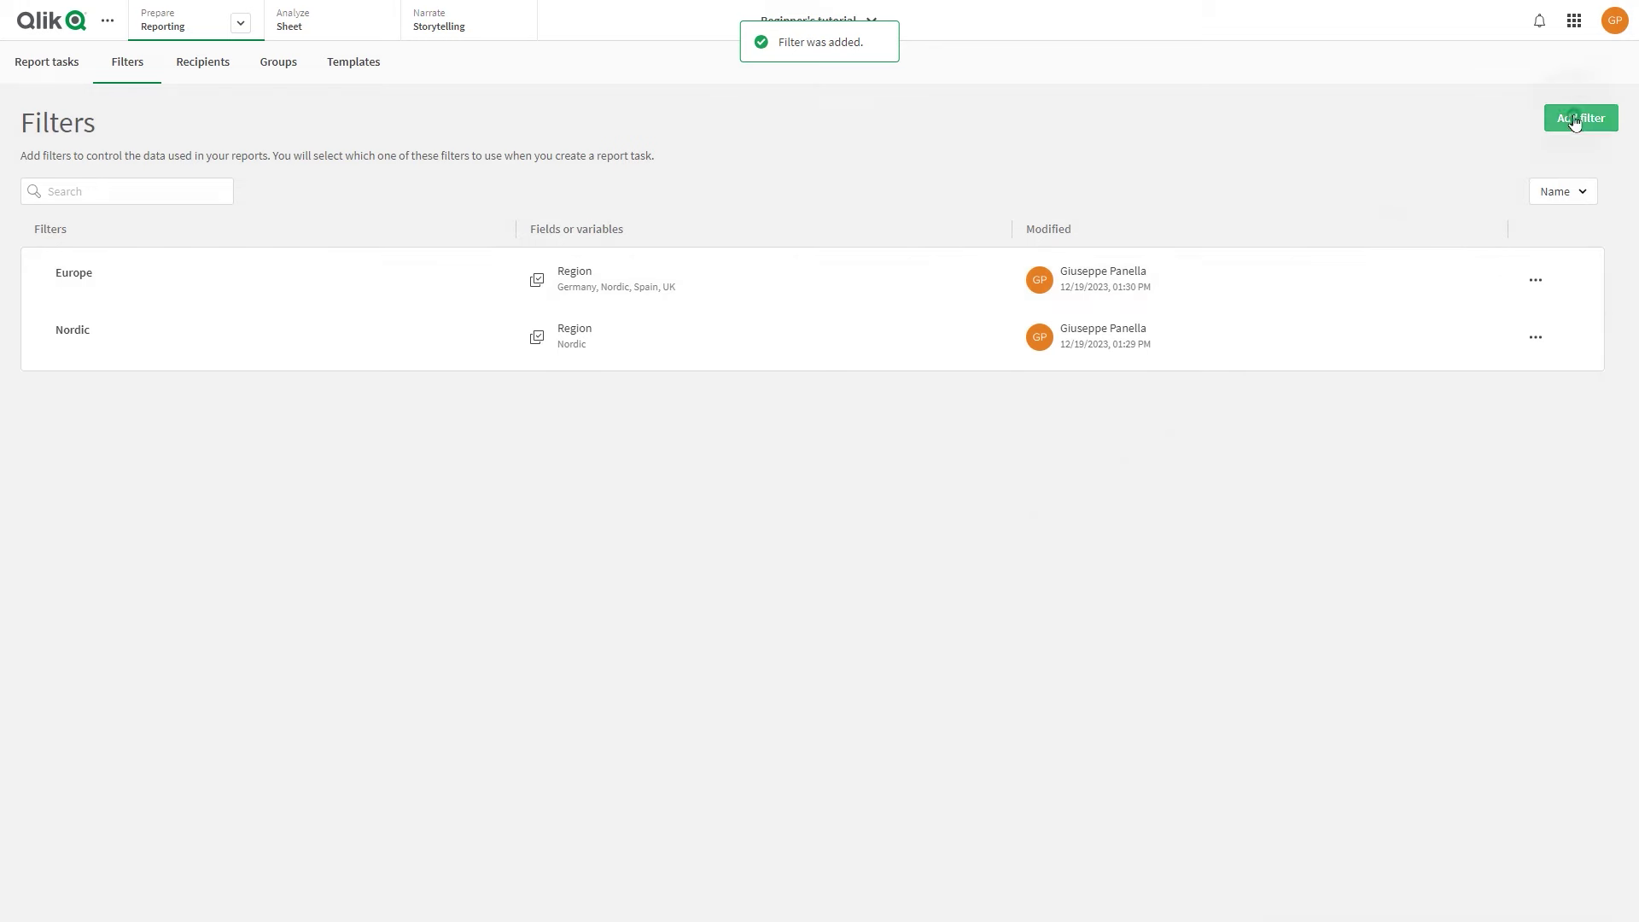
# Create a USA filter that restricts Region to USA only
pyautogui.click(1575, 119)
pyautogui.click(1533, 161)
pyautogui.click(1441, 89)
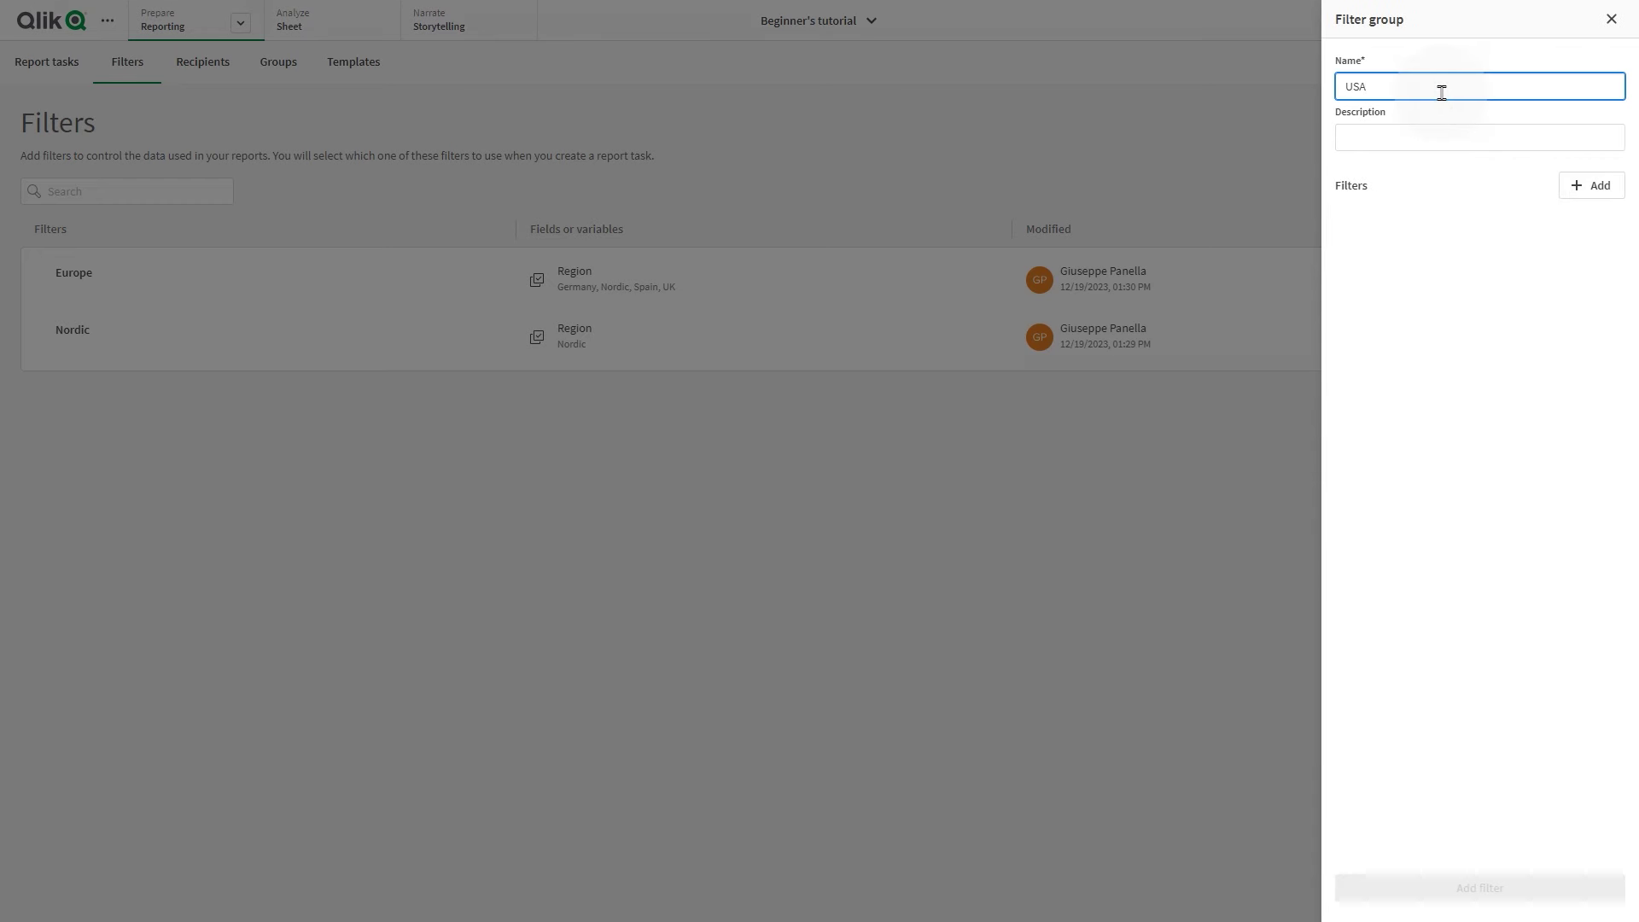
pyautogui.click(1590, 186)
pyautogui.write('REg')
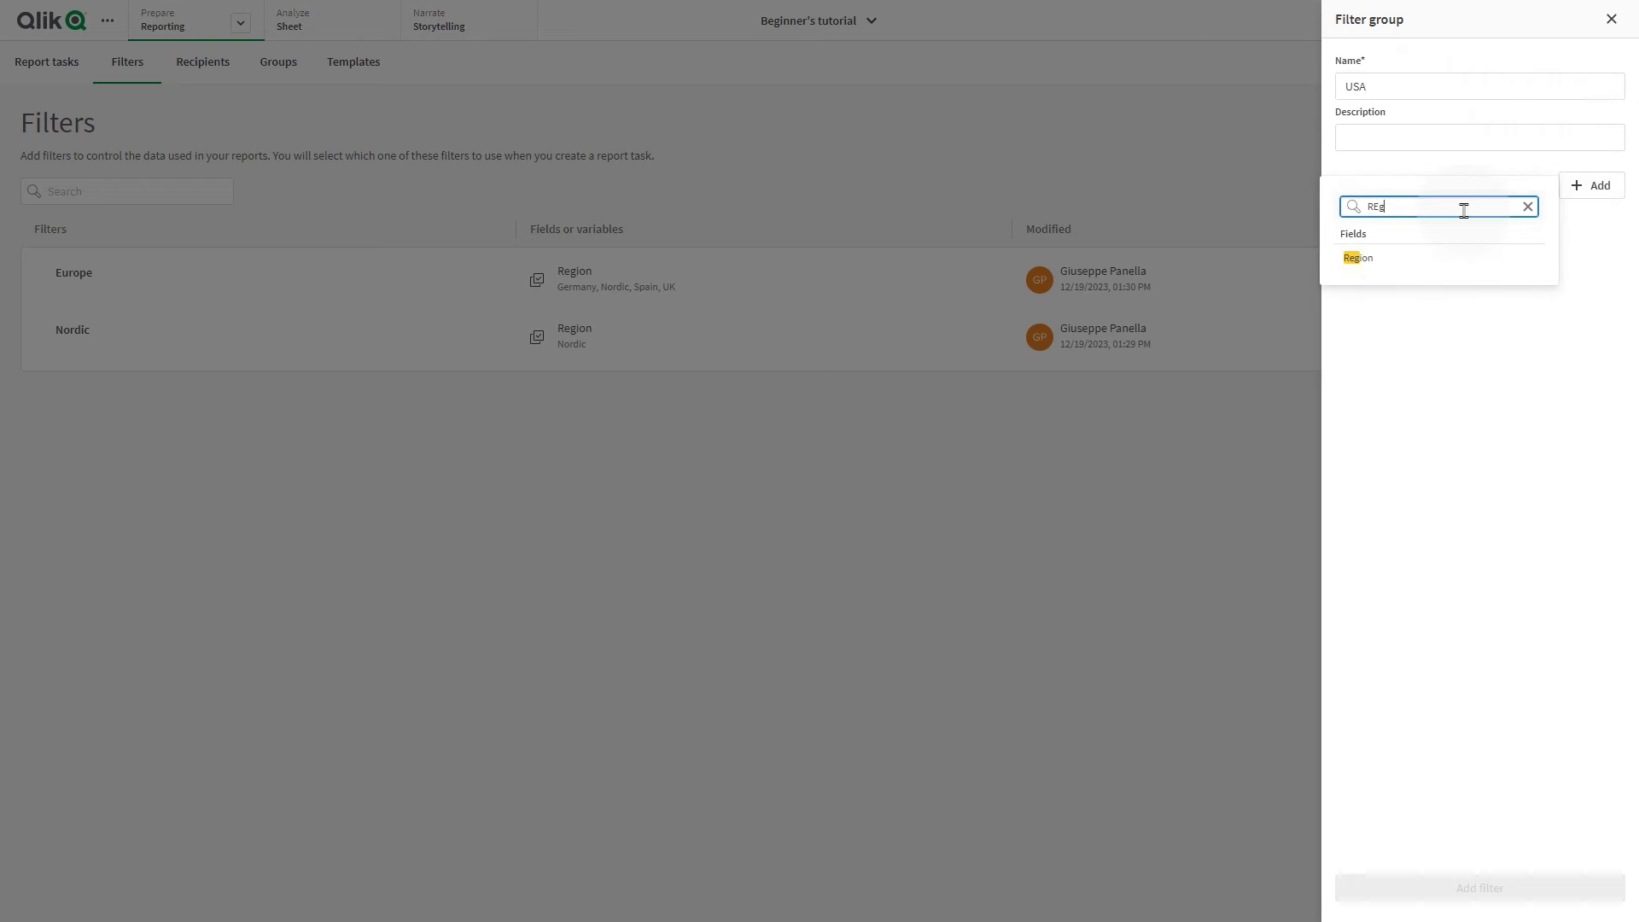
pyautogui.click(1401, 256)
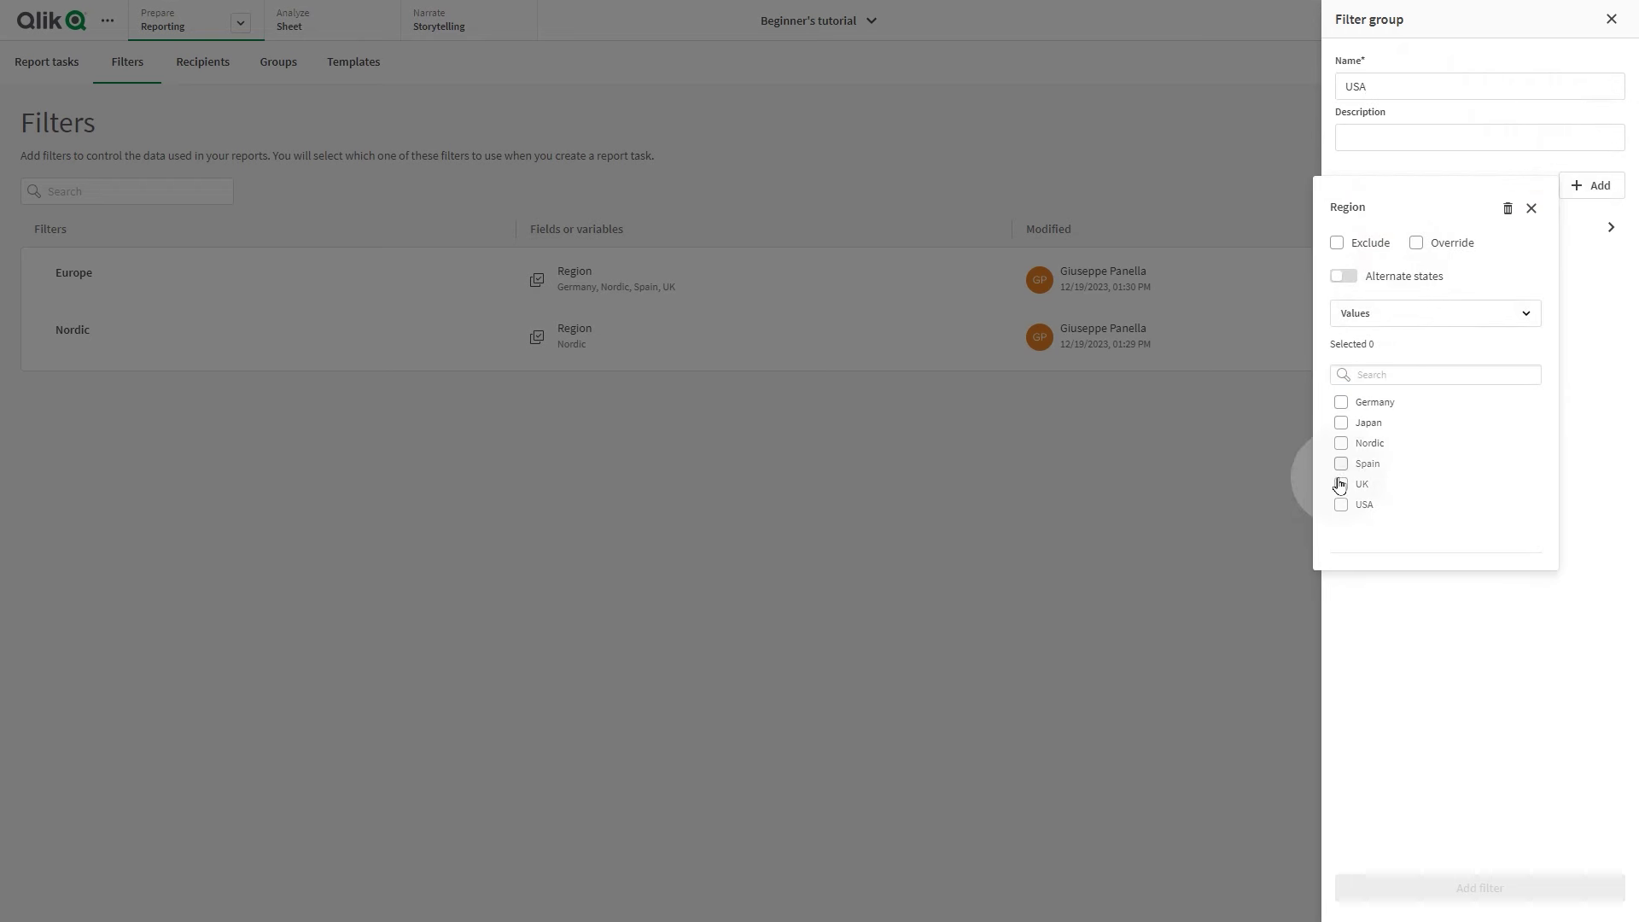
pyautogui.click(1341, 505)
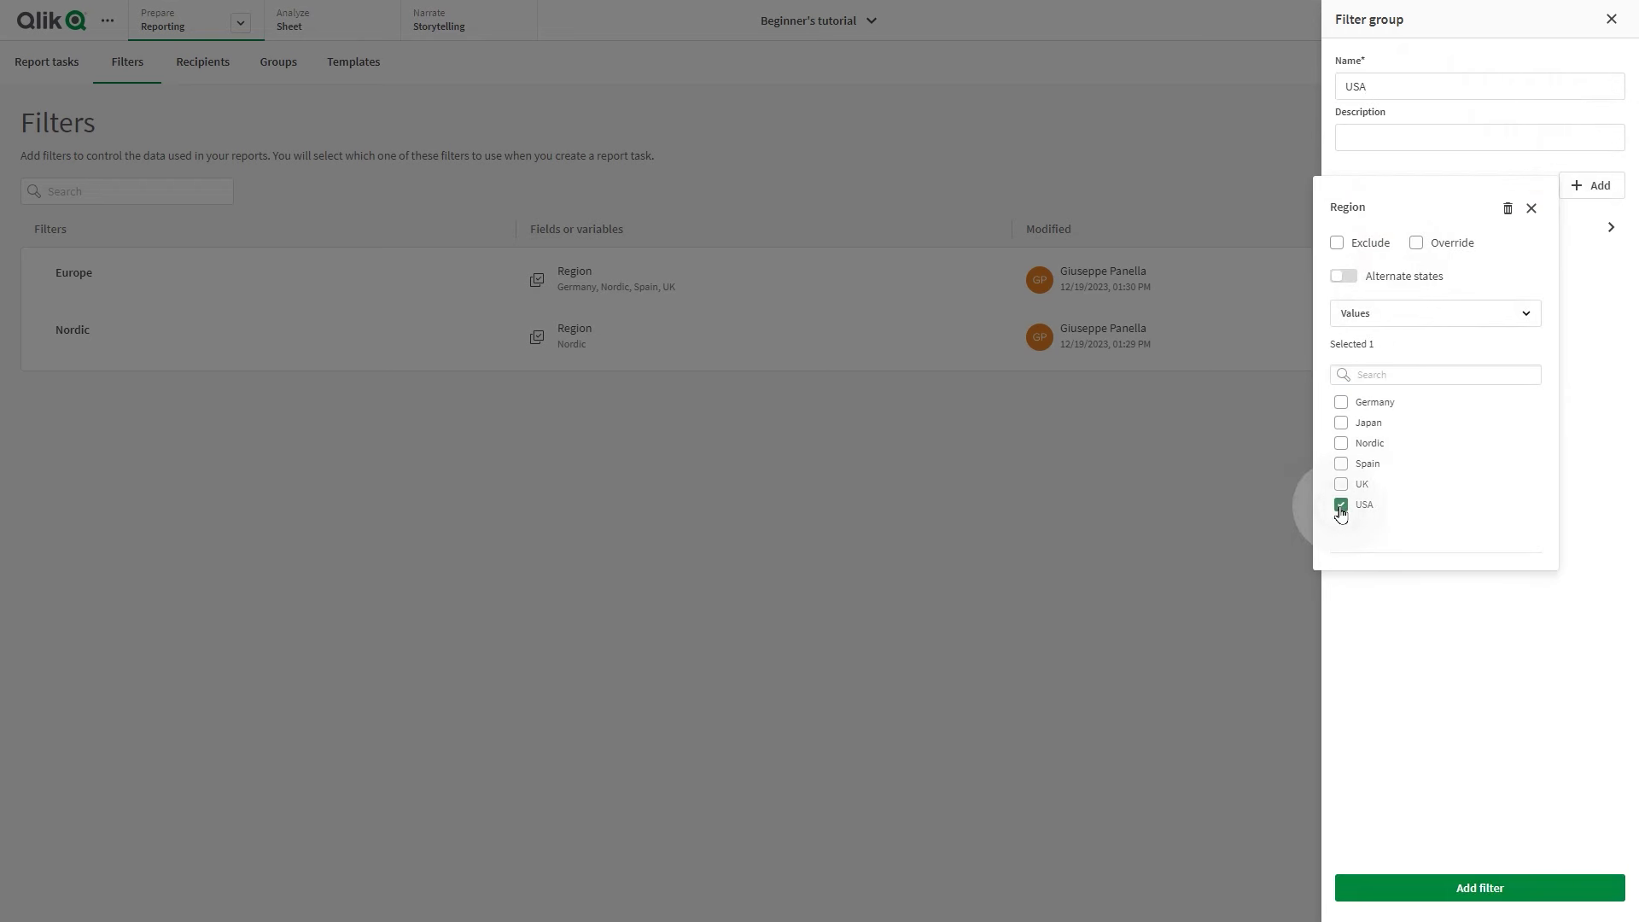
pyautogui.click(1462, 891)
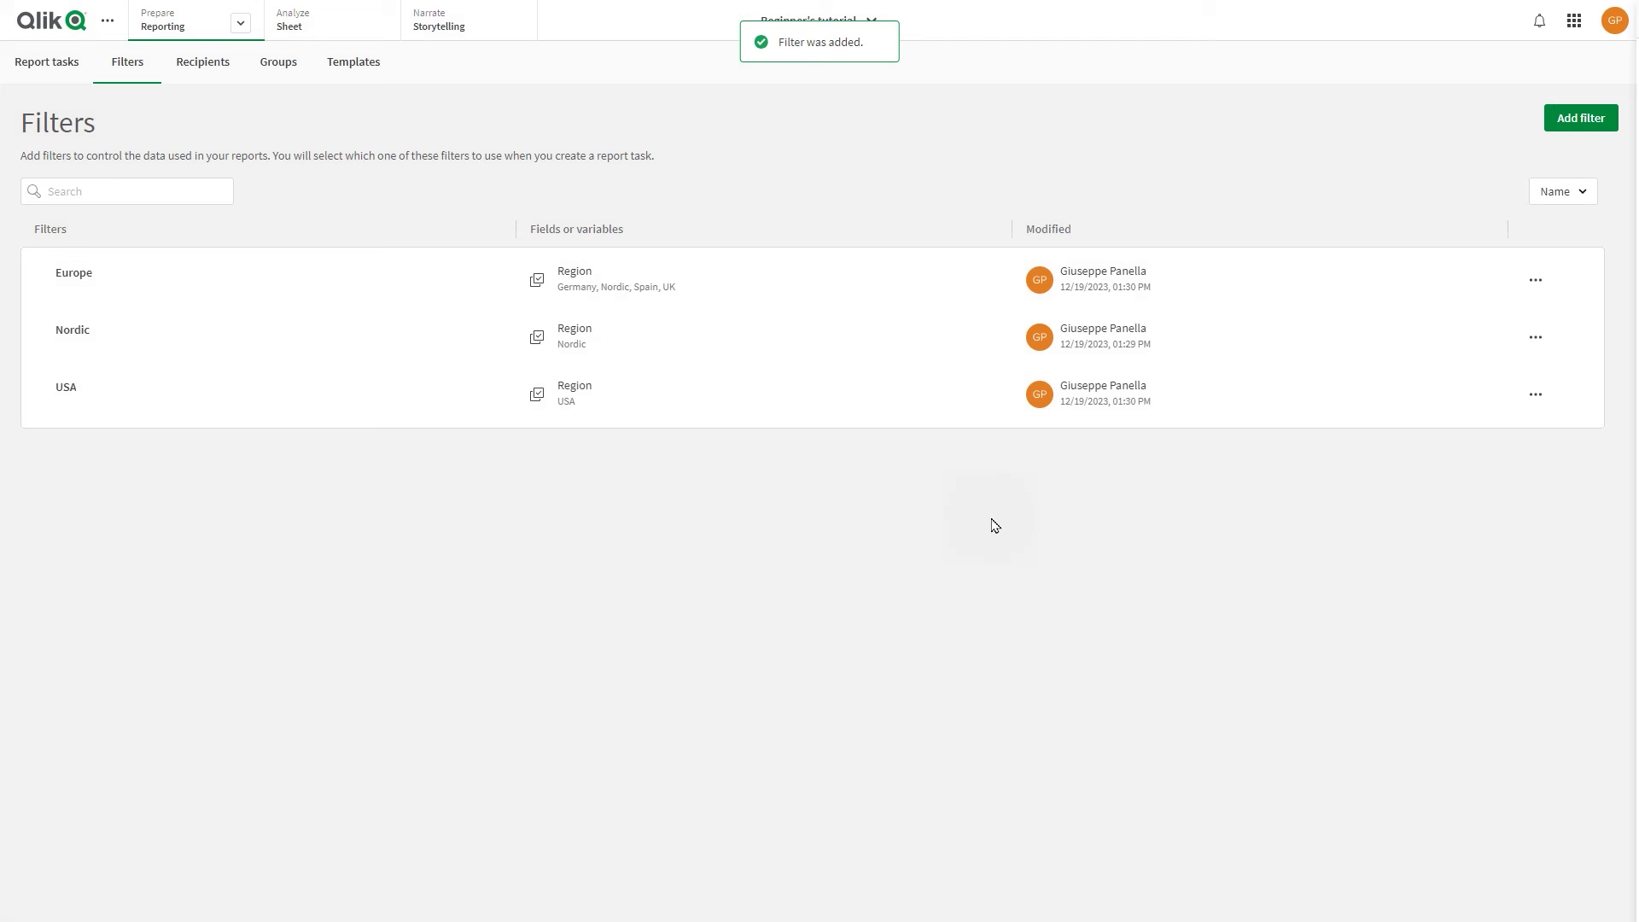
# Start a new filter named 'Selected products' on the Product Group field
pyautogui.click(1575, 119)
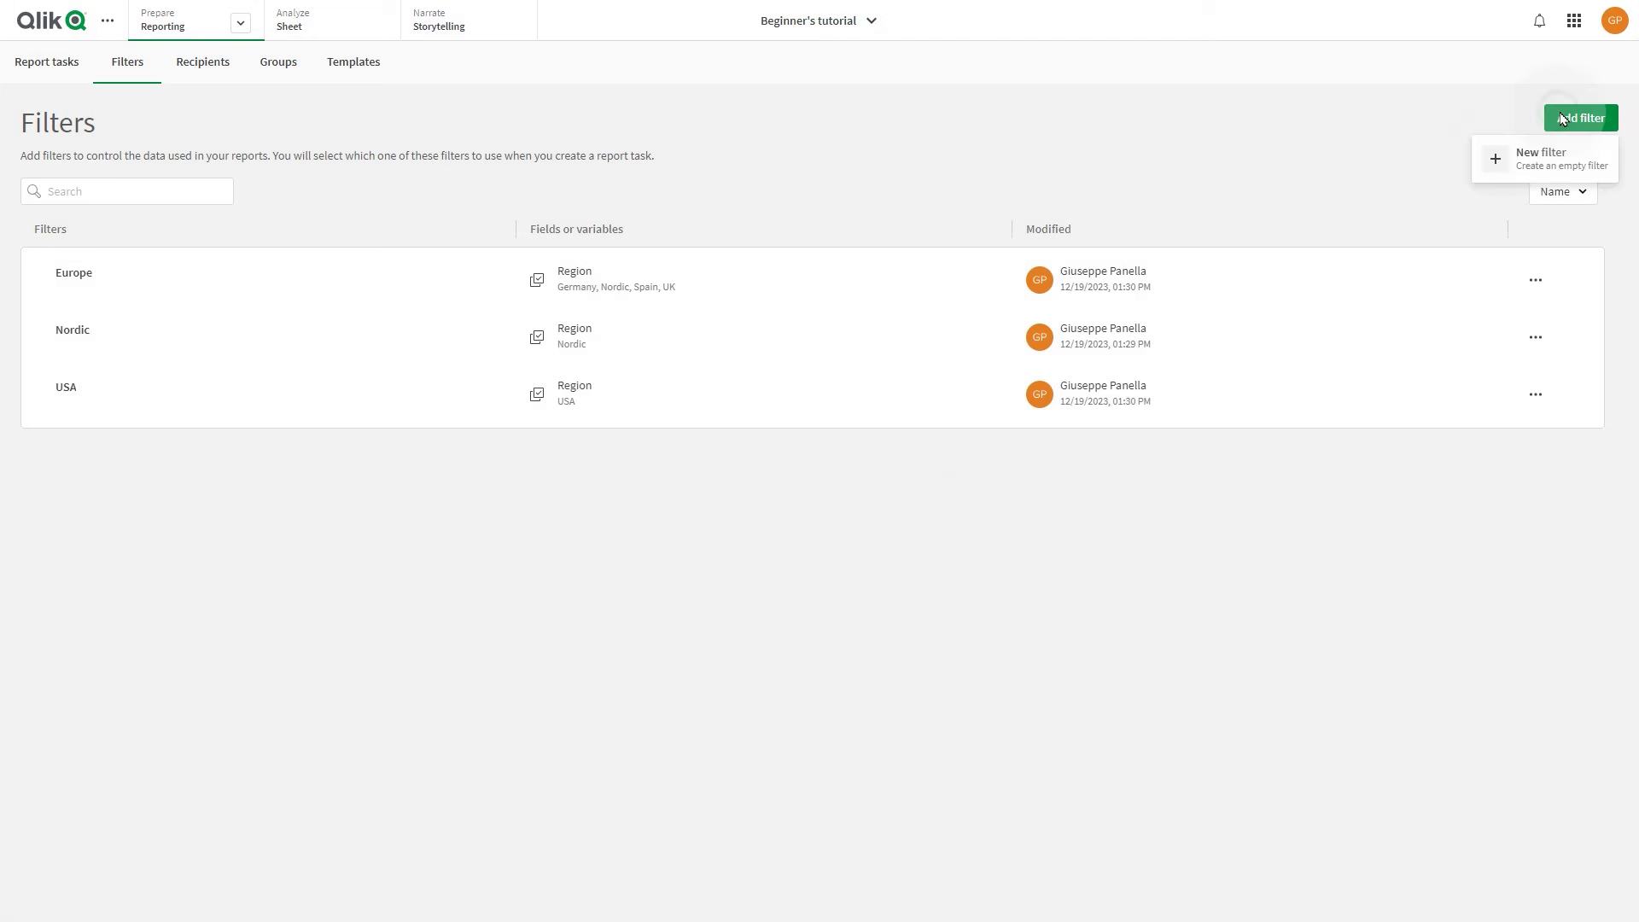
pyautogui.click(1544, 160)
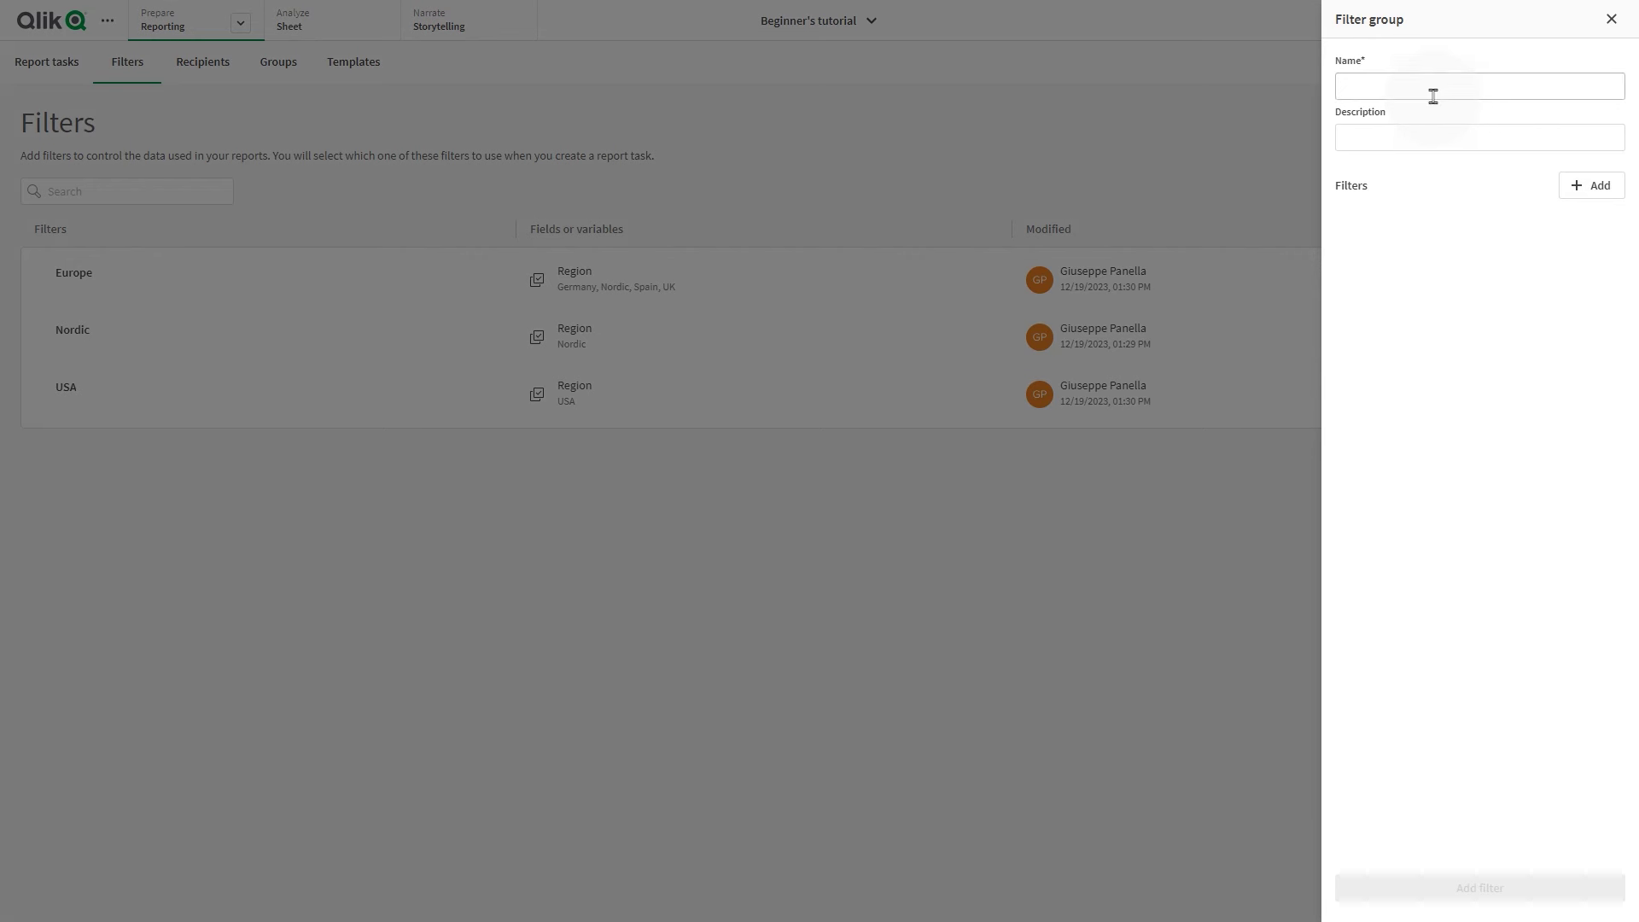
pyautogui.click(1424, 86)
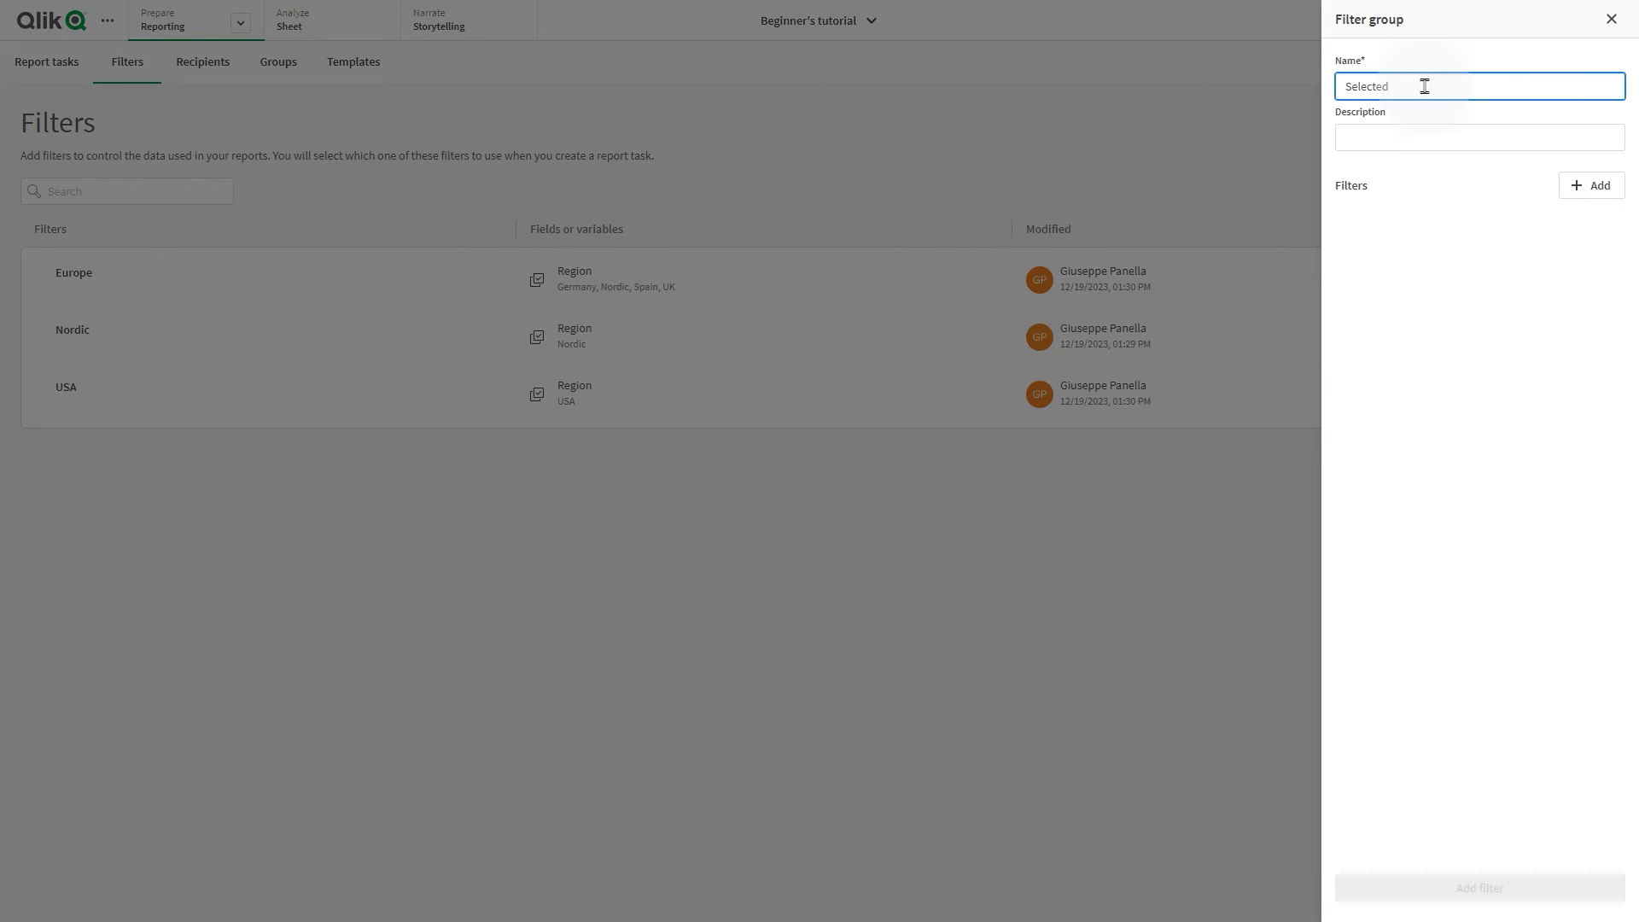
pyautogui.write('Selected products')
pyautogui.click(1592, 185)
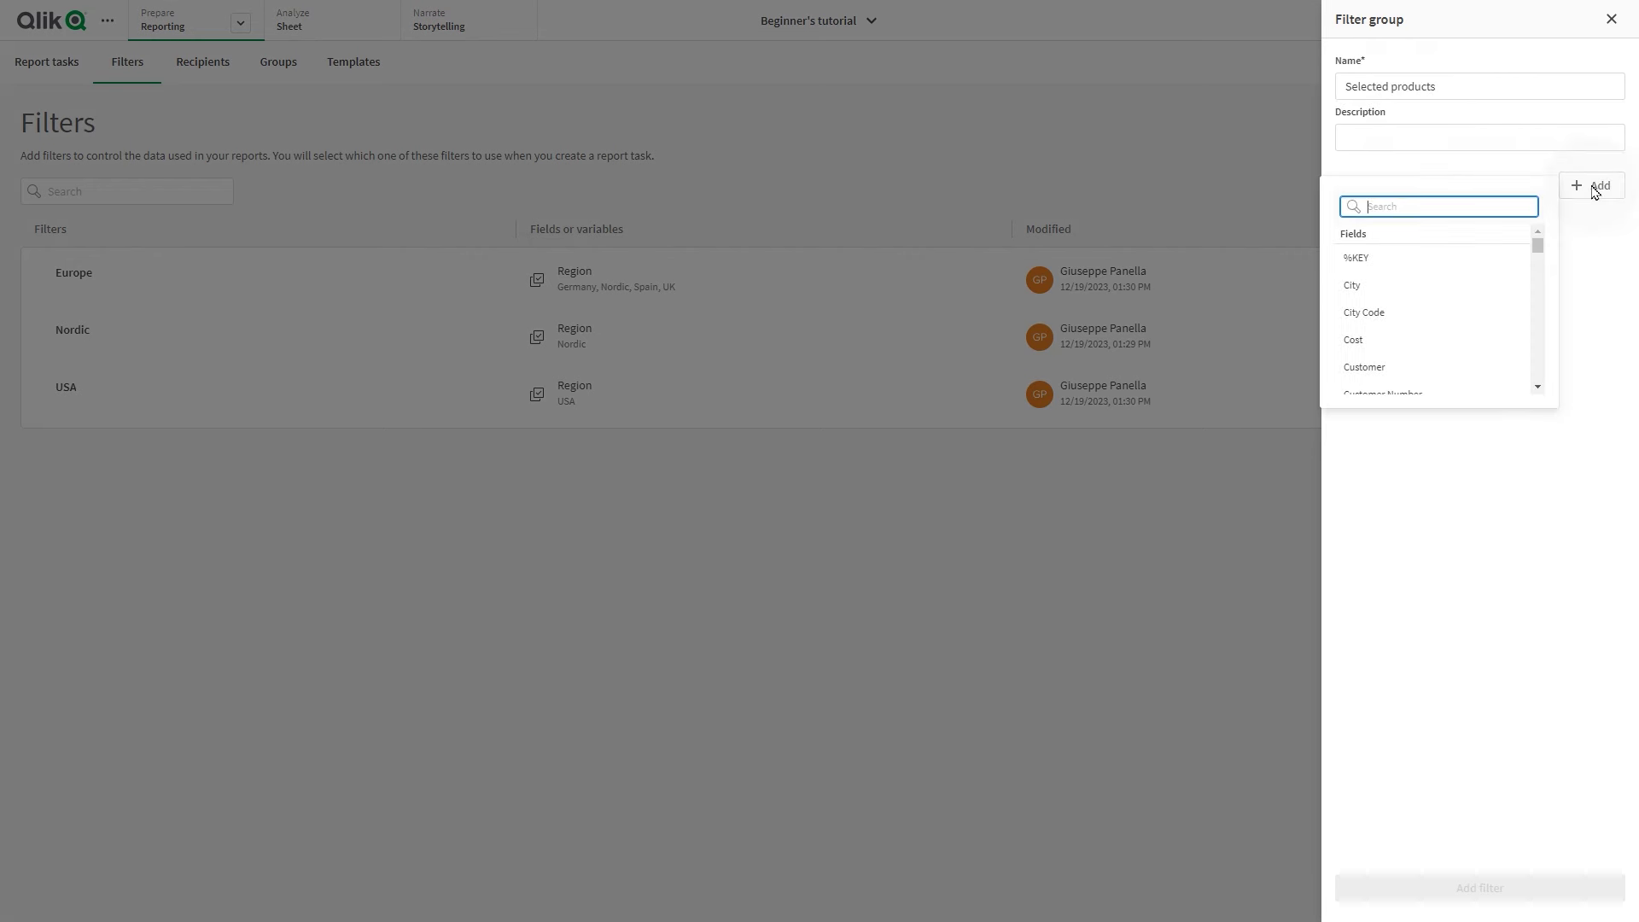
pyautogui.write('Prod')
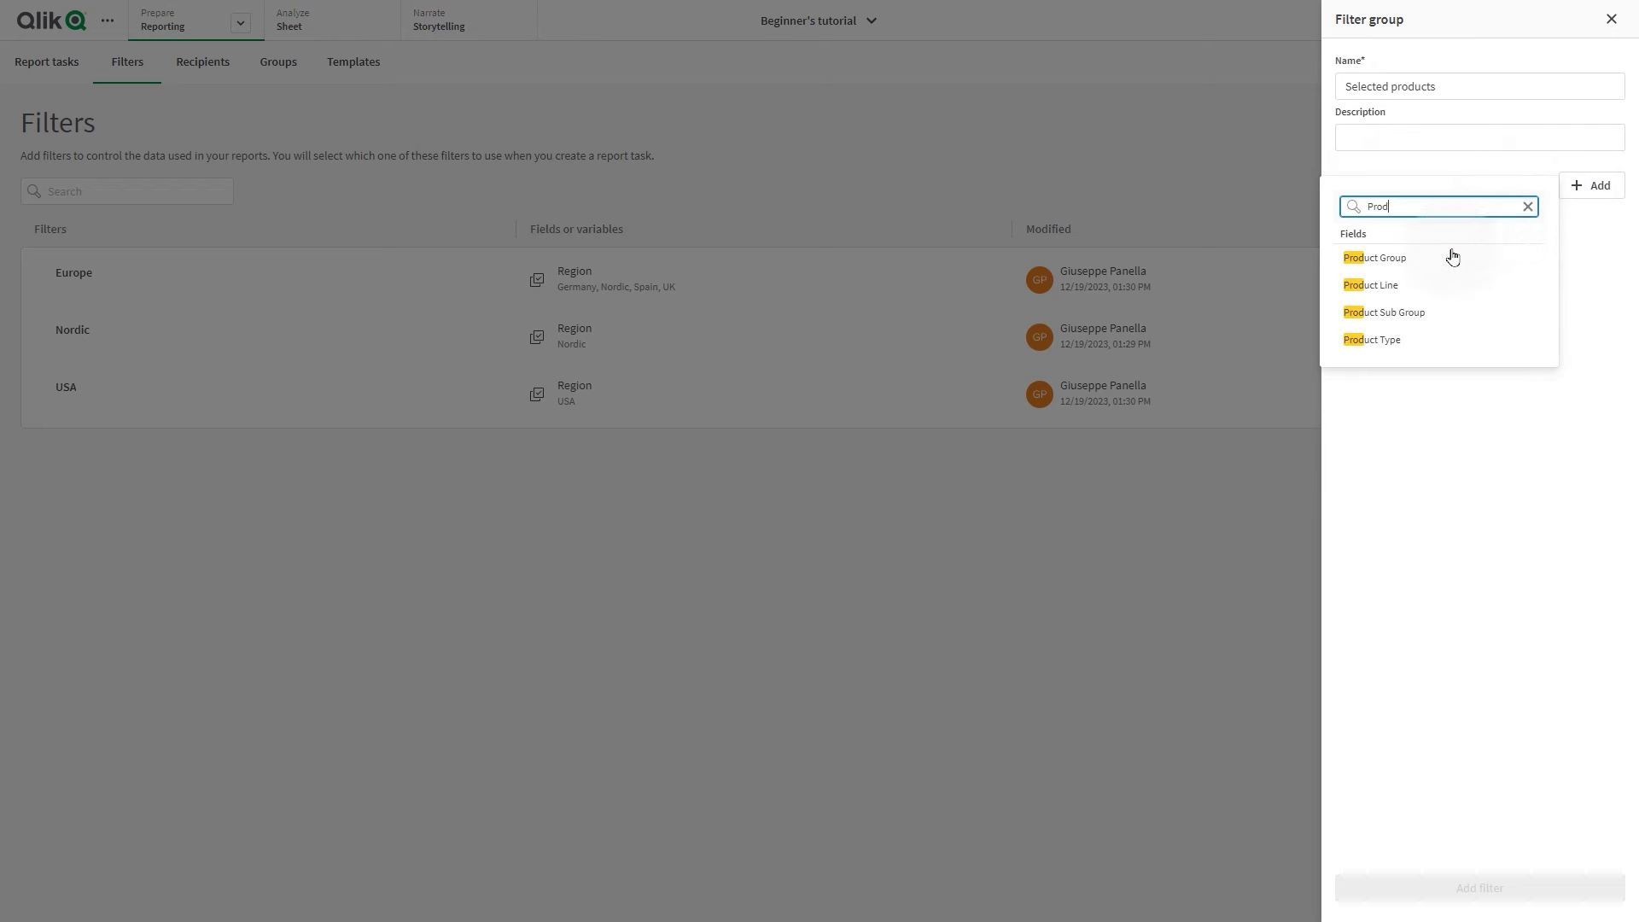
pyautogui.click(1440, 257)
# Tick Alcoholic Beverages, Beverages, Snacks and Starchy Foods and save the filter
pyautogui.scroll(-1, 1533, 444)
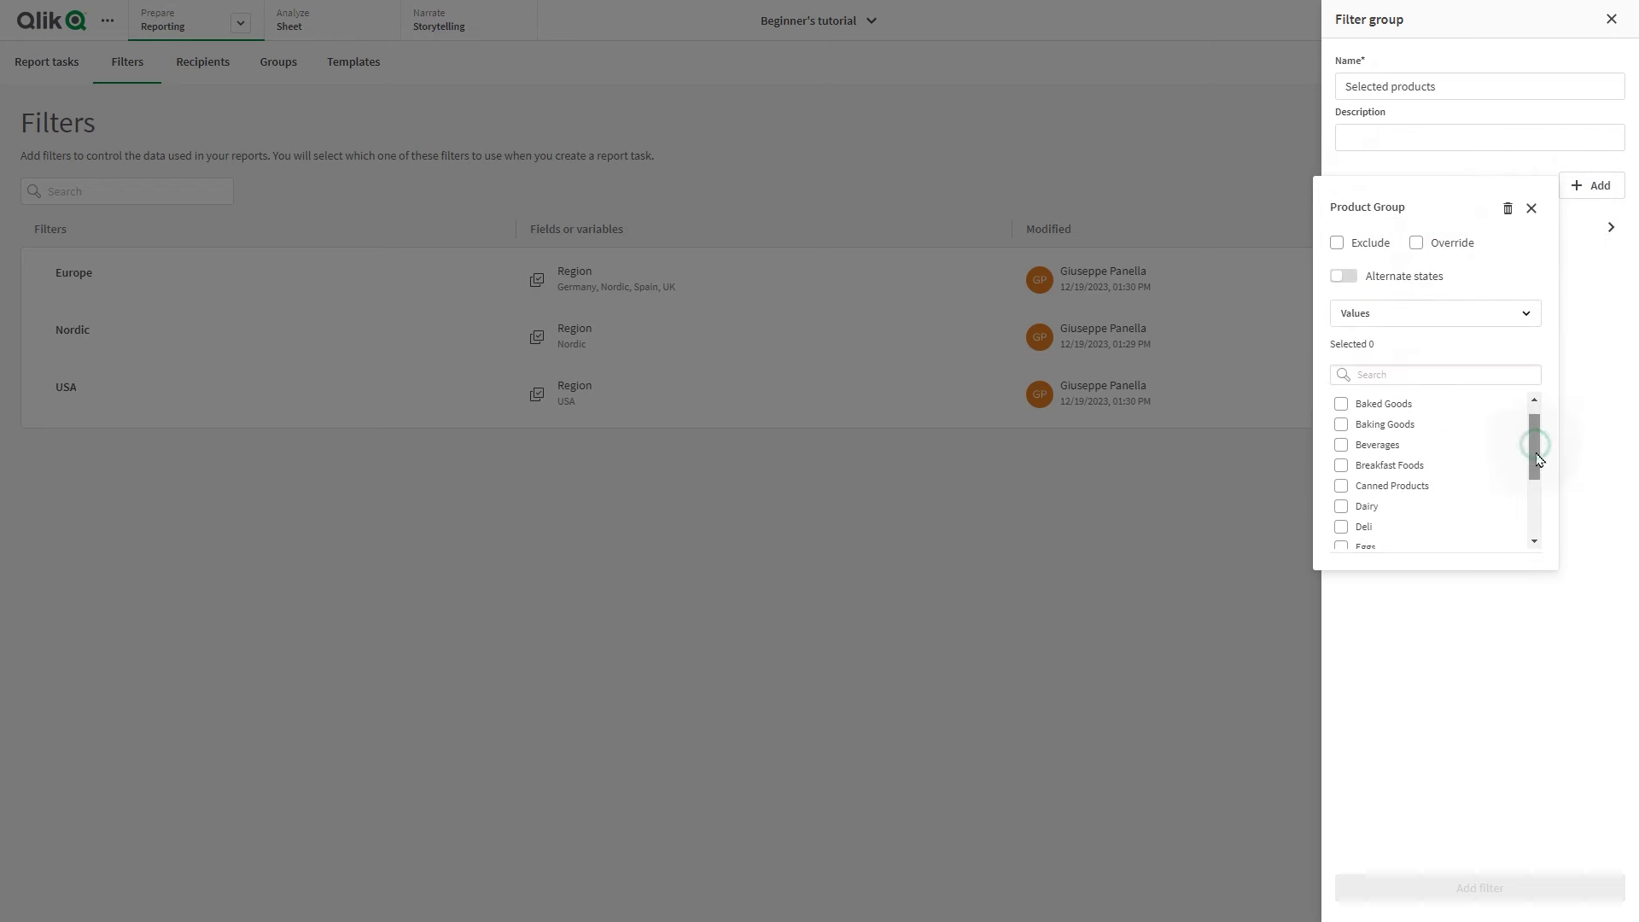
pyautogui.scroll(1, 1524, 442)
pyautogui.click(1341, 402)
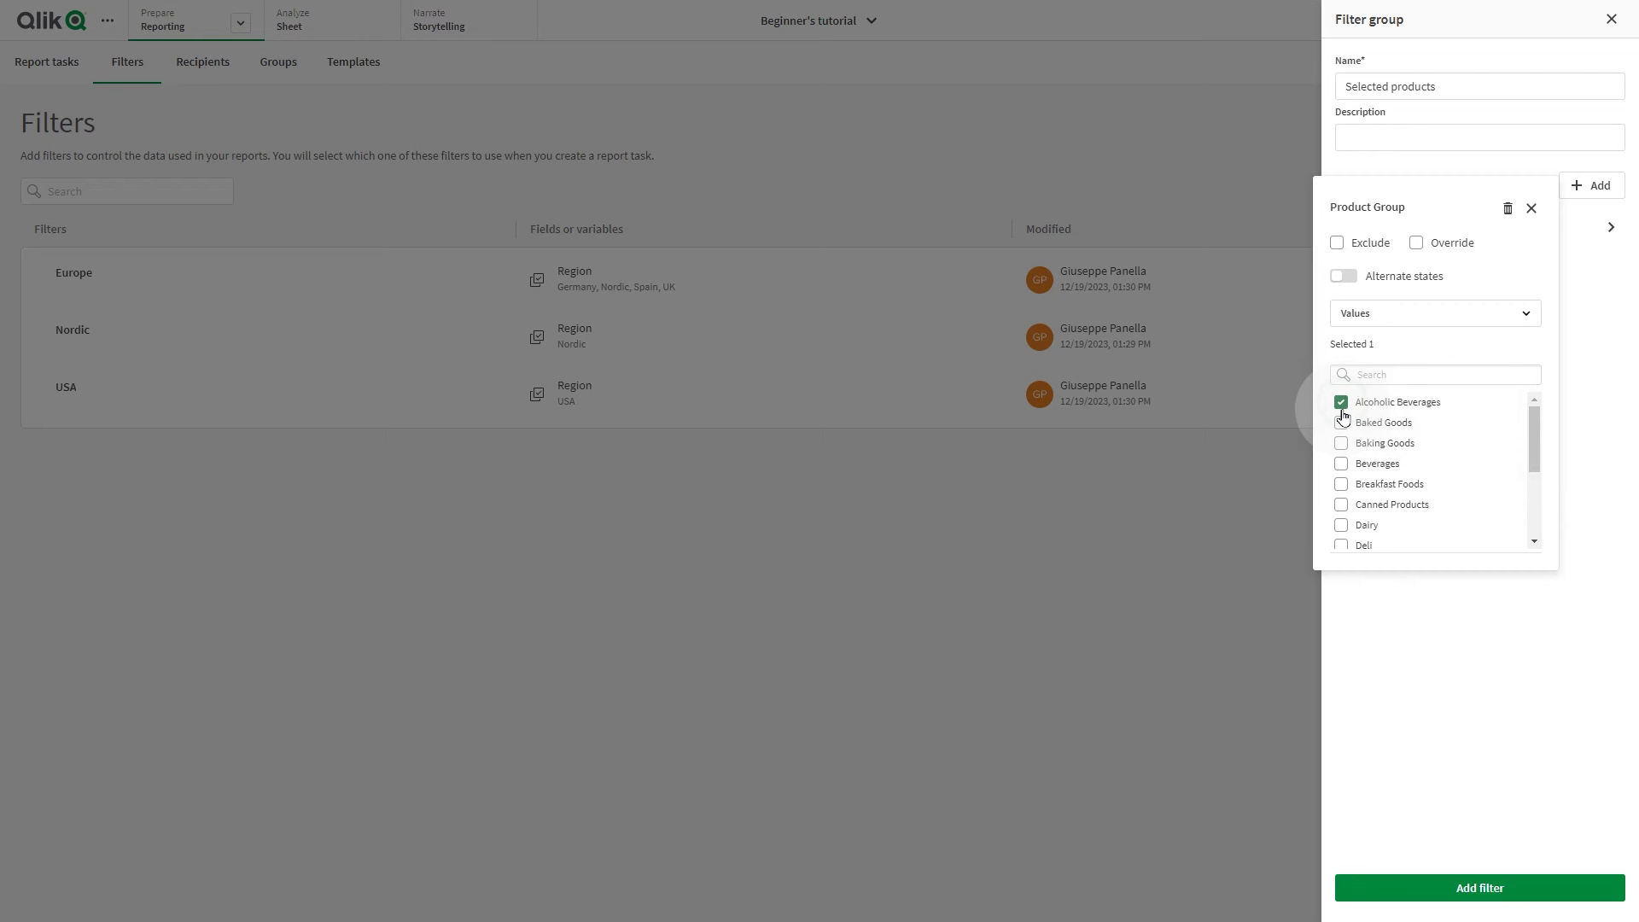
pyautogui.click(1342, 464)
pyautogui.scroll(-3, 1339, 504)
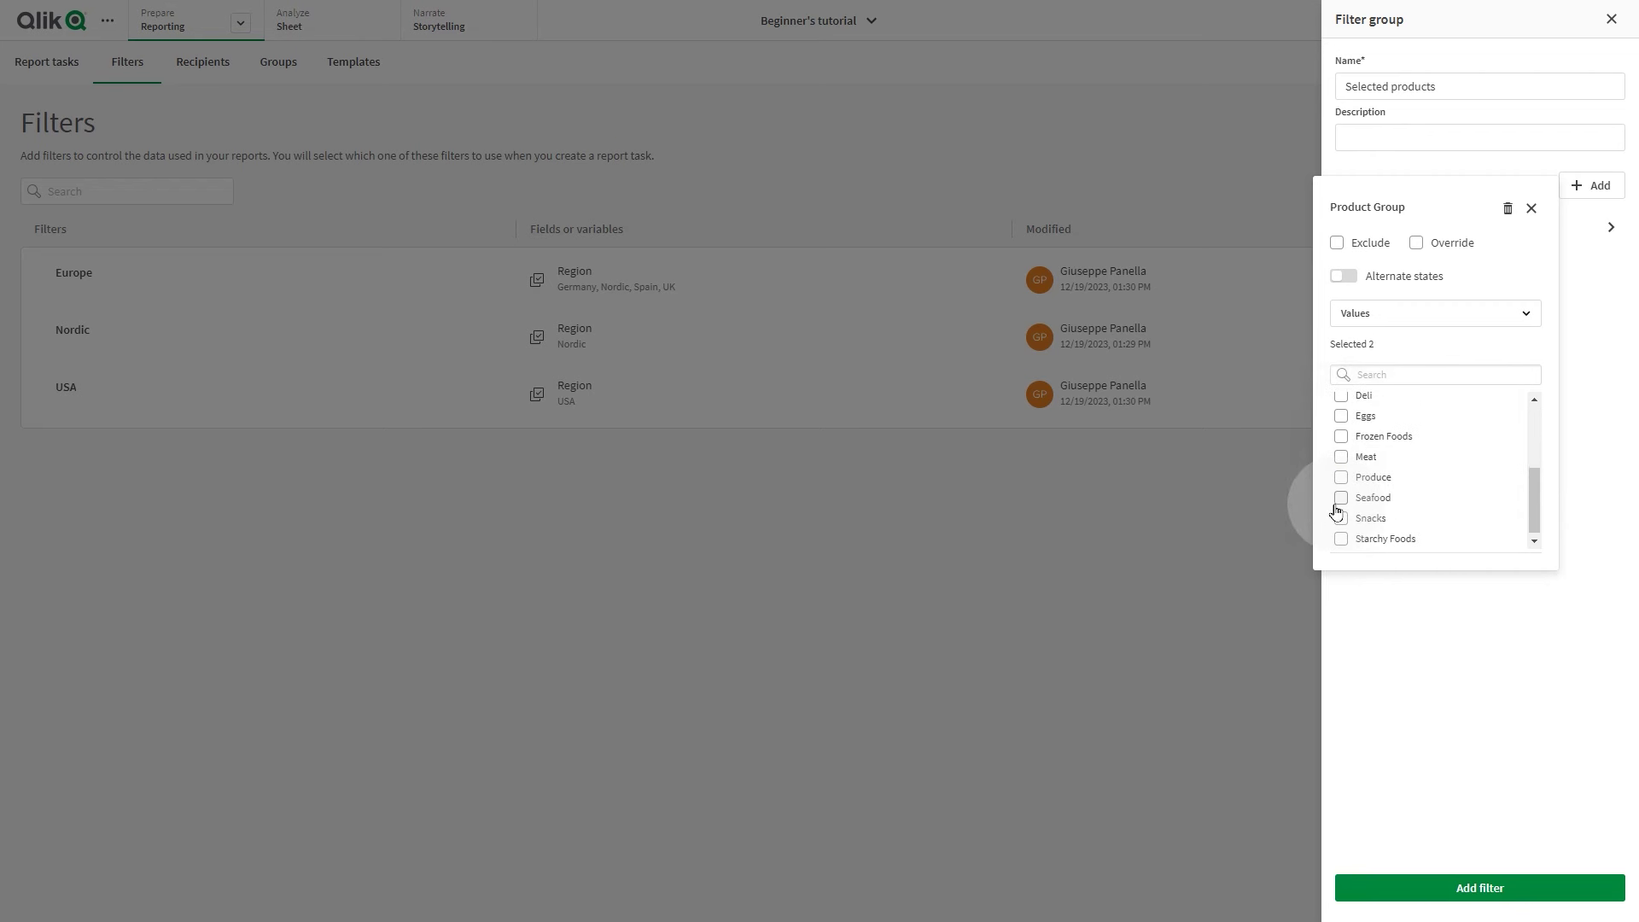
pyautogui.click(1341, 516)
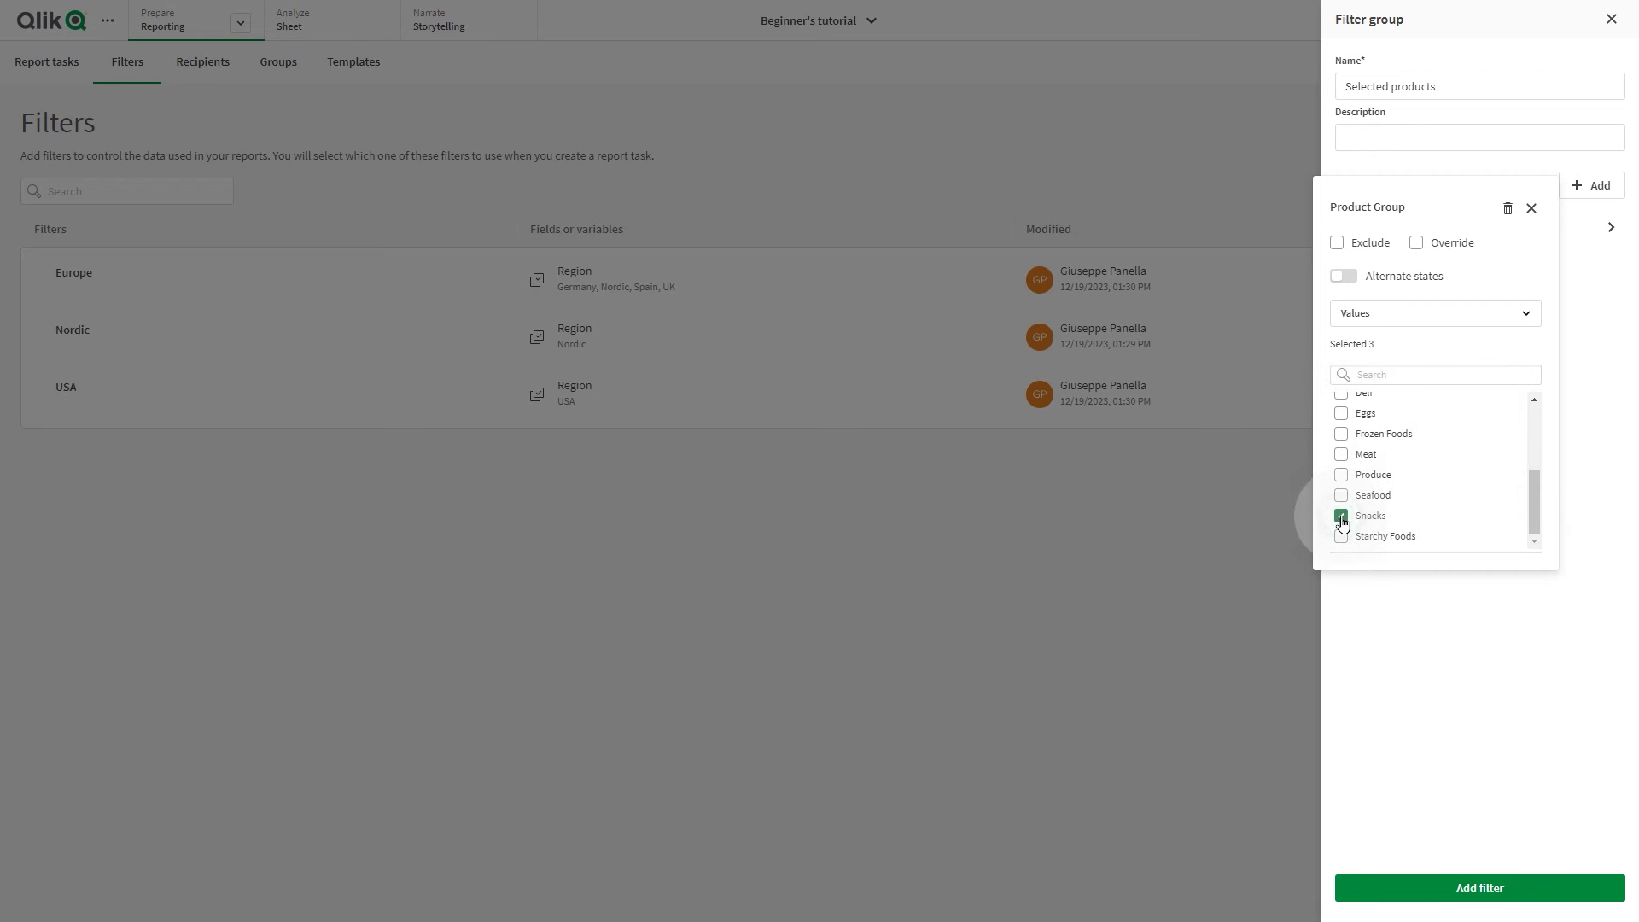
pyautogui.click(1341, 536)
pyautogui.click(1473, 811)
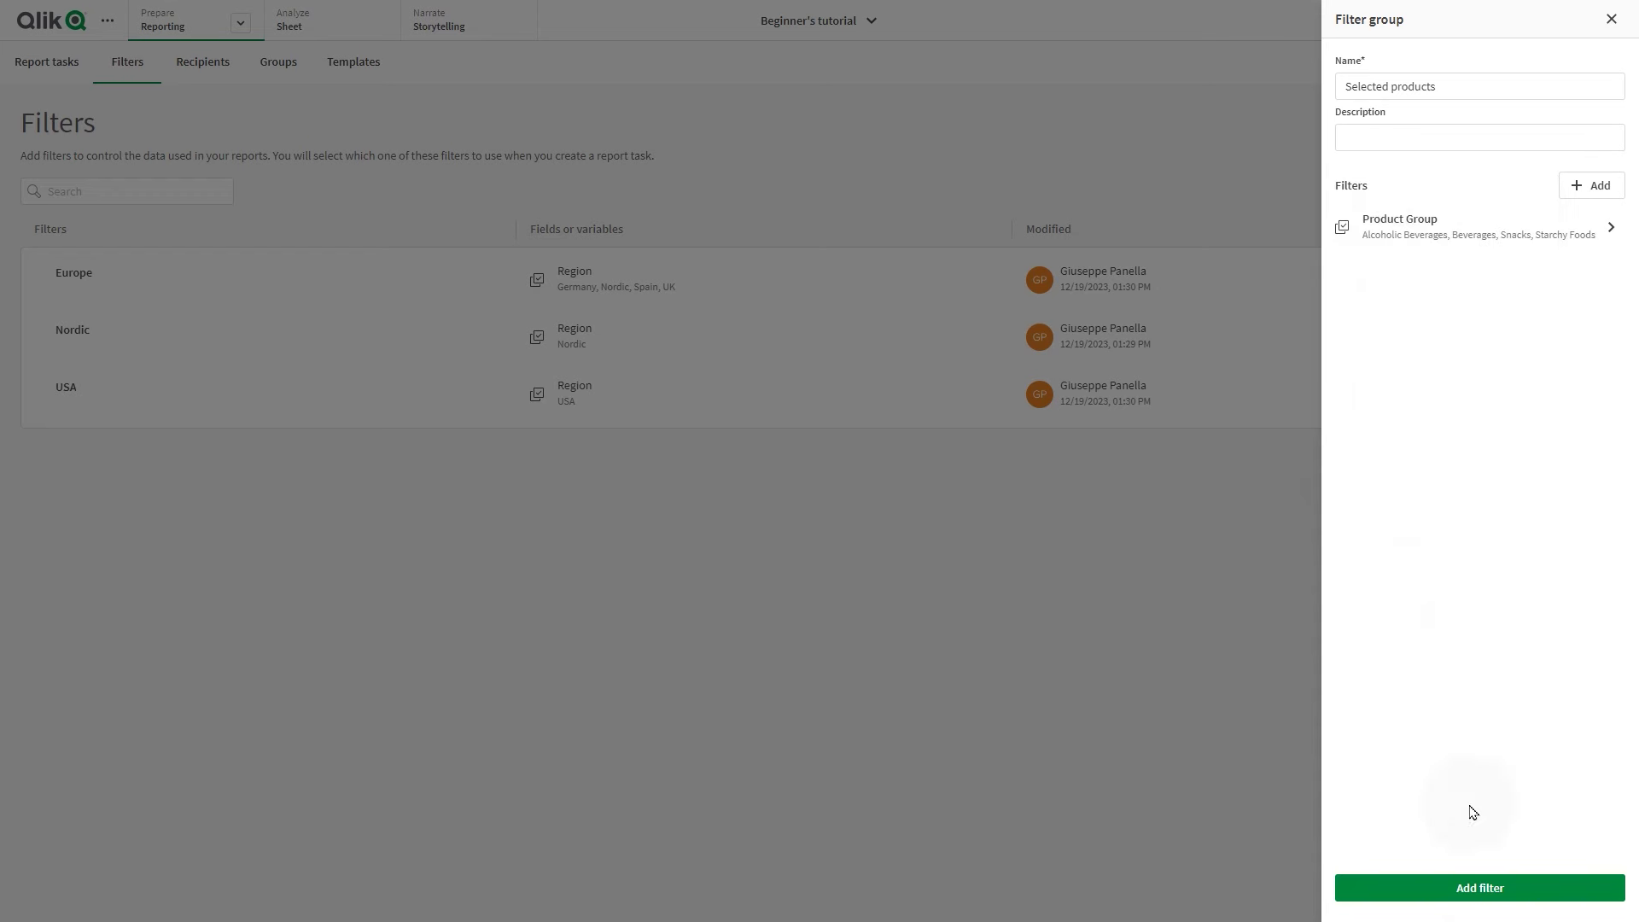
pyautogui.click(1468, 885)
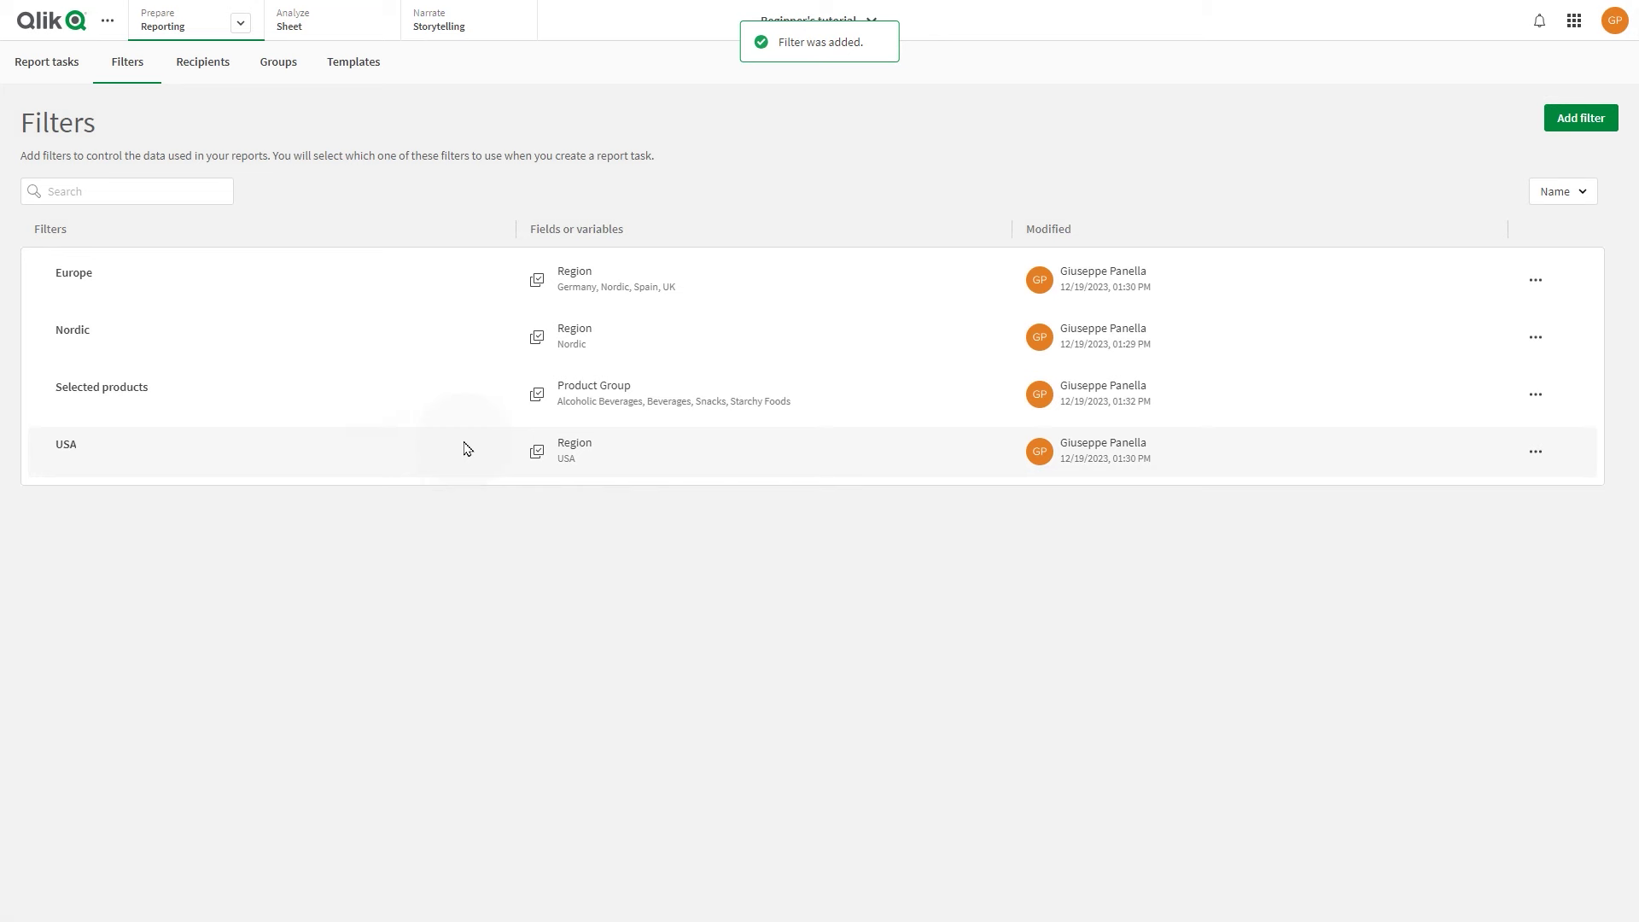
# Upload Sales Report.xlsx as a report template
pyautogui.click(358, 77)
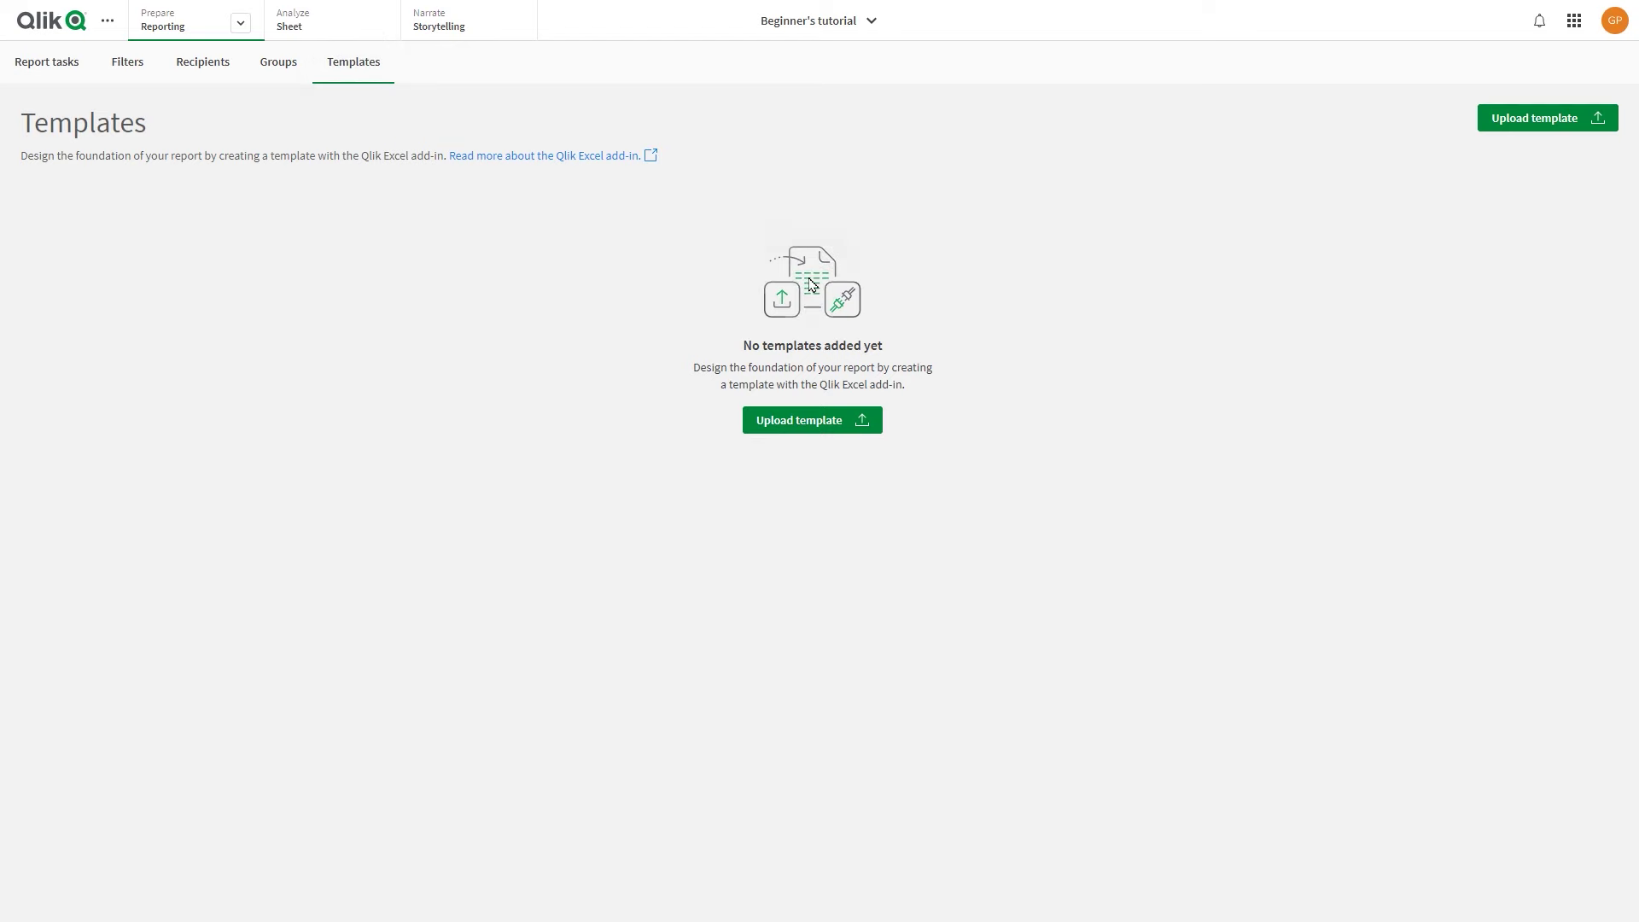
pyautogui.click(834, 422)
pyautogui.click(833, 519)
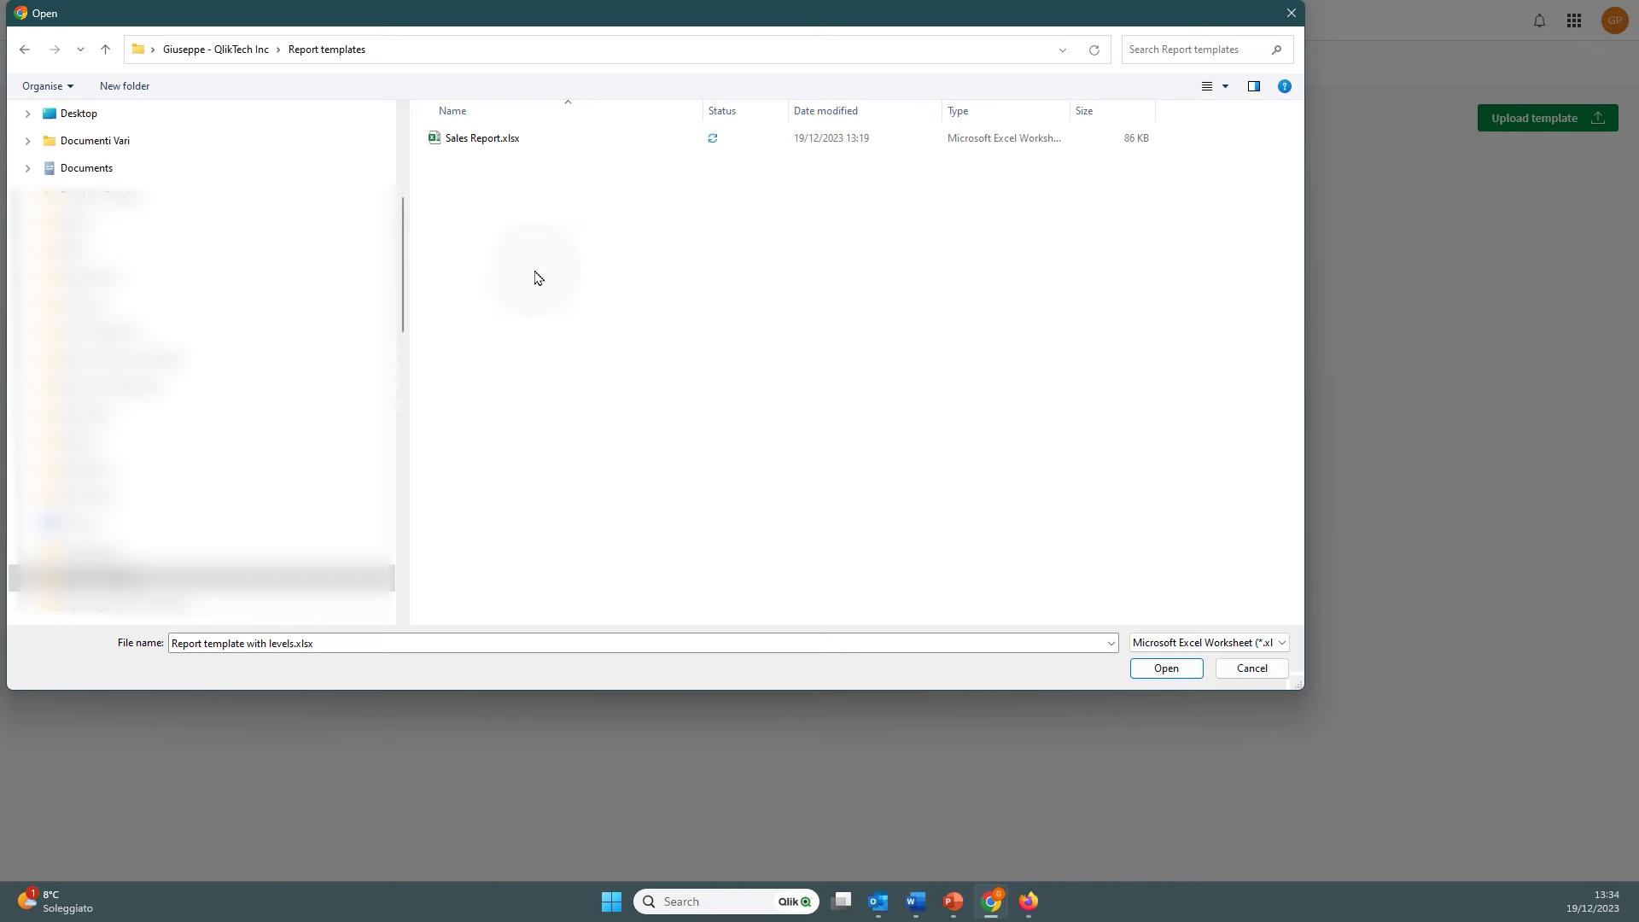
pyautogui.click(491, 143)
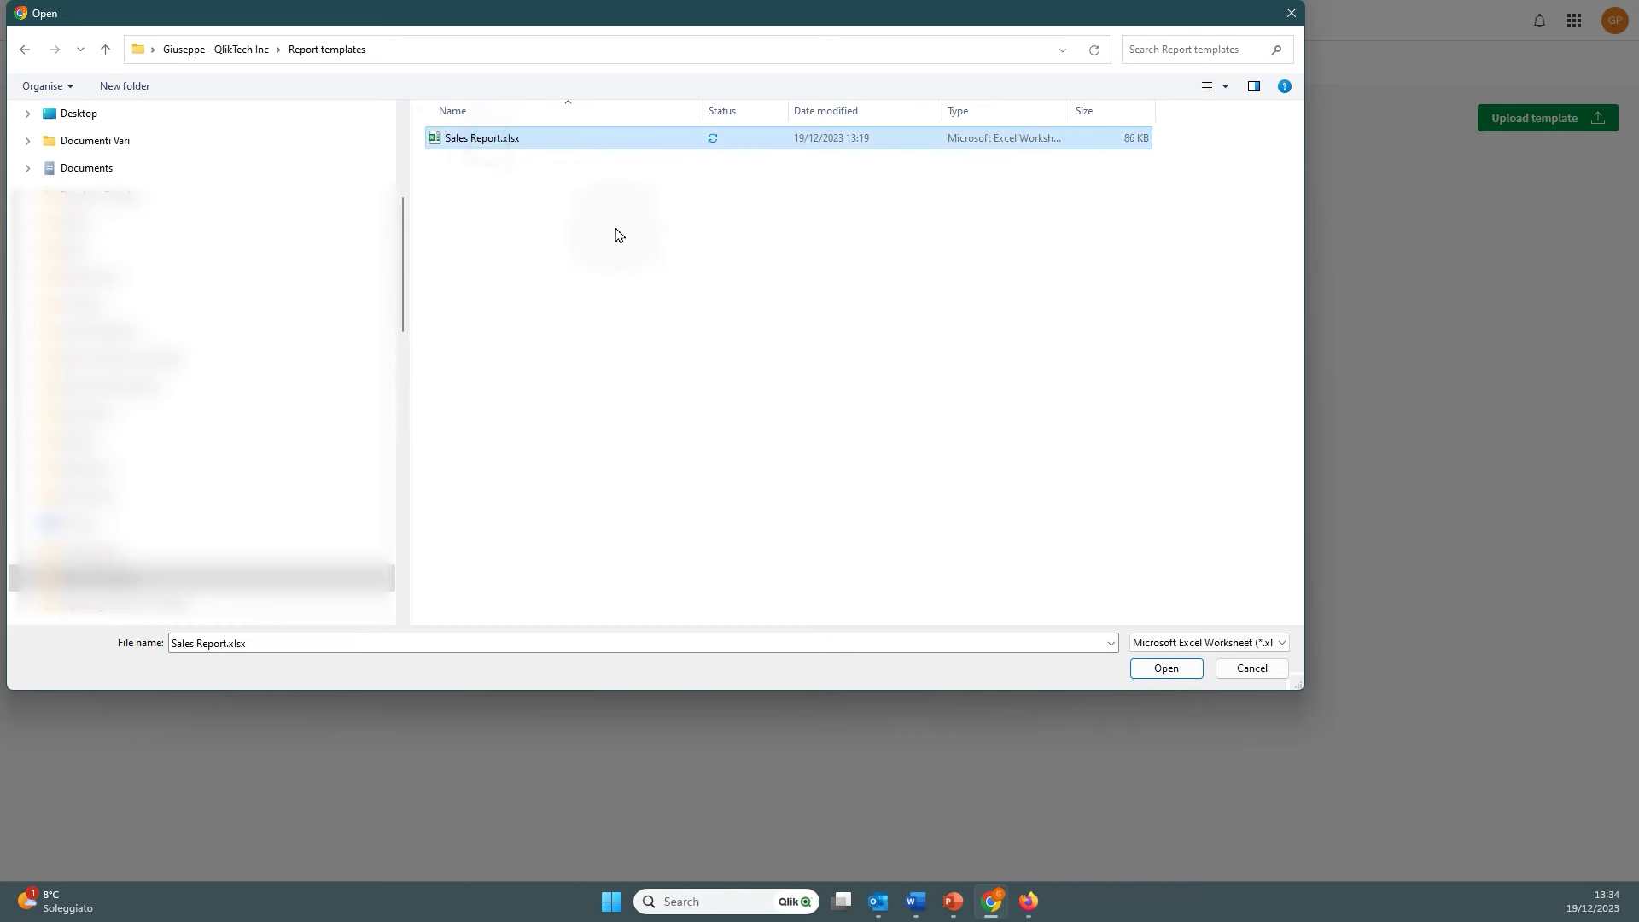
pyautogui.press('Return')
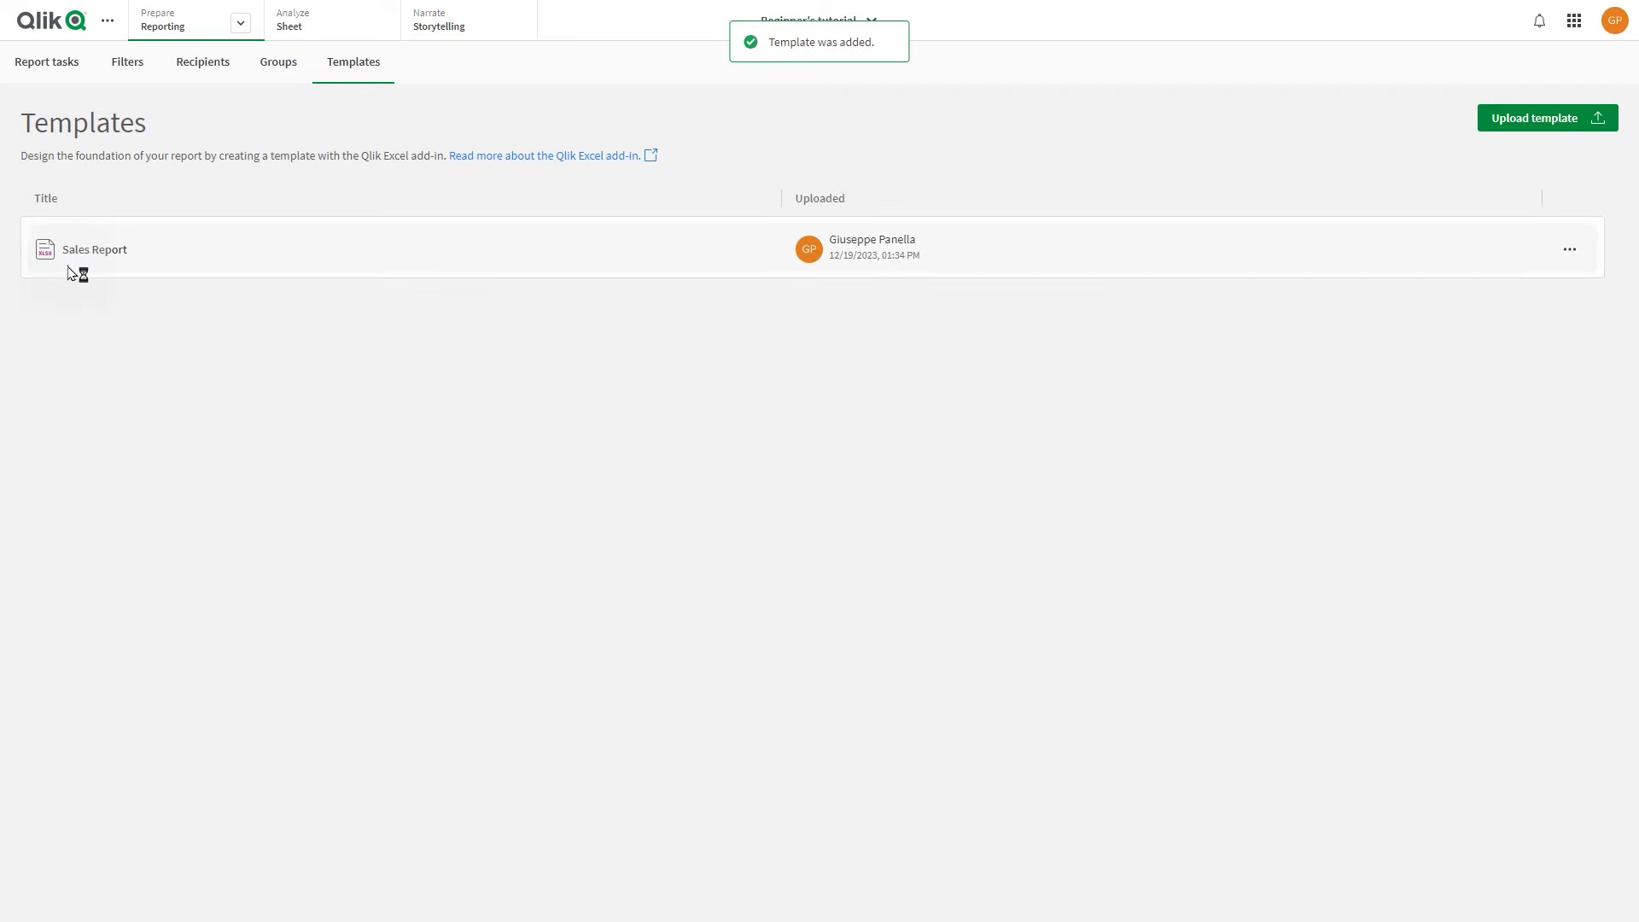
pyautogui.click(51, 63)
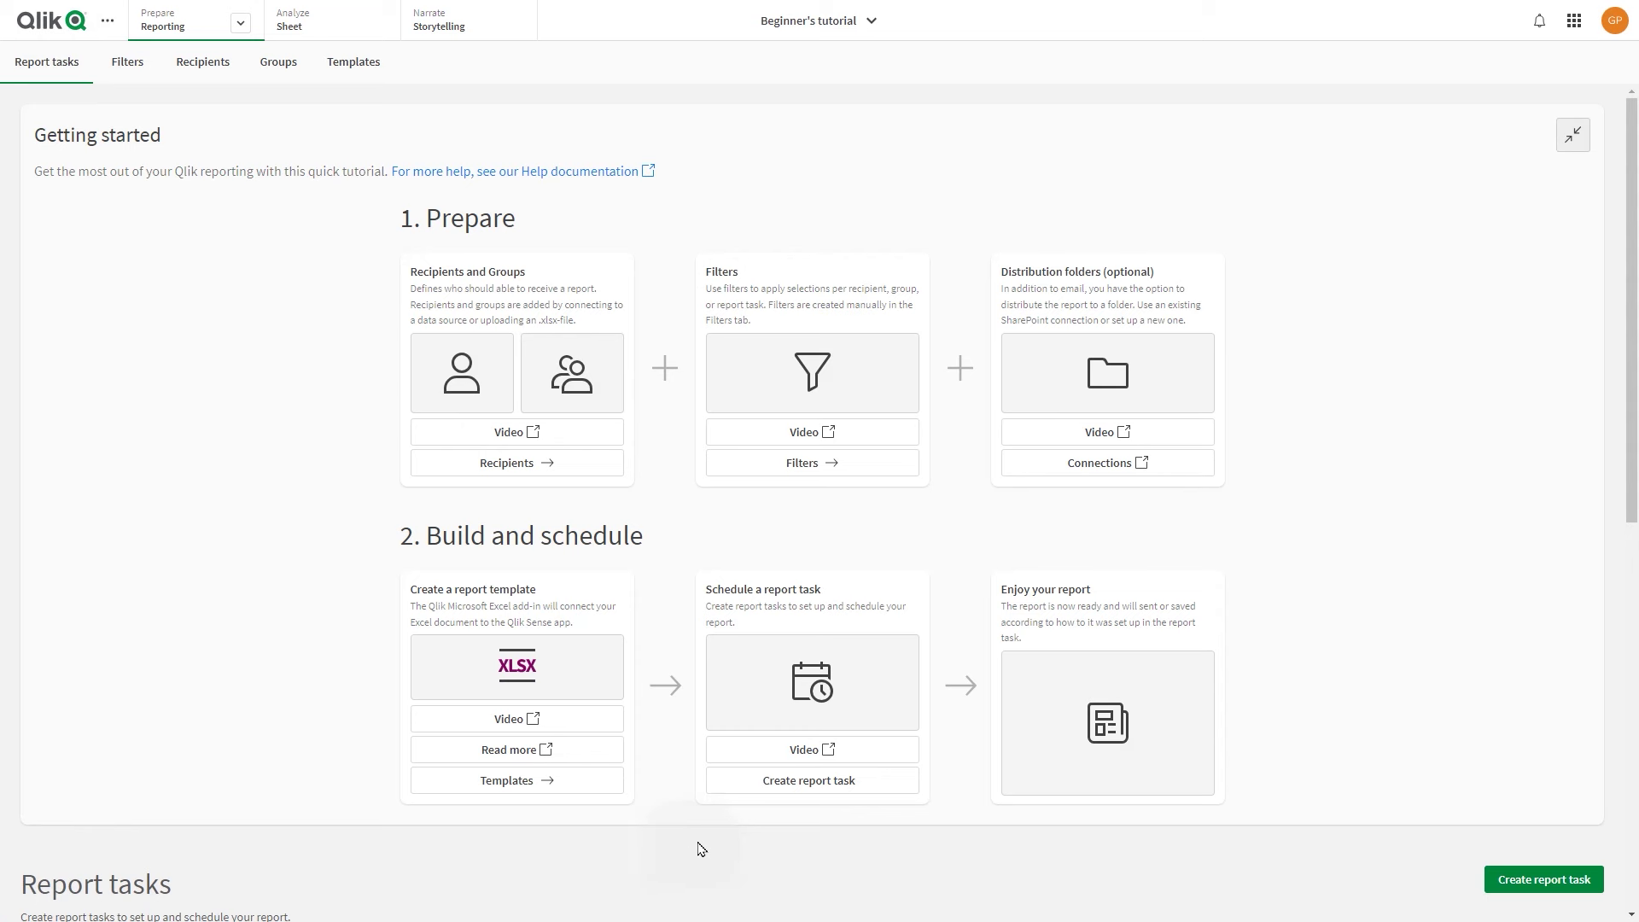
# Create a new report task titled Sales Report that uses the Sales Report template
pyautogui.click(1573, 134)
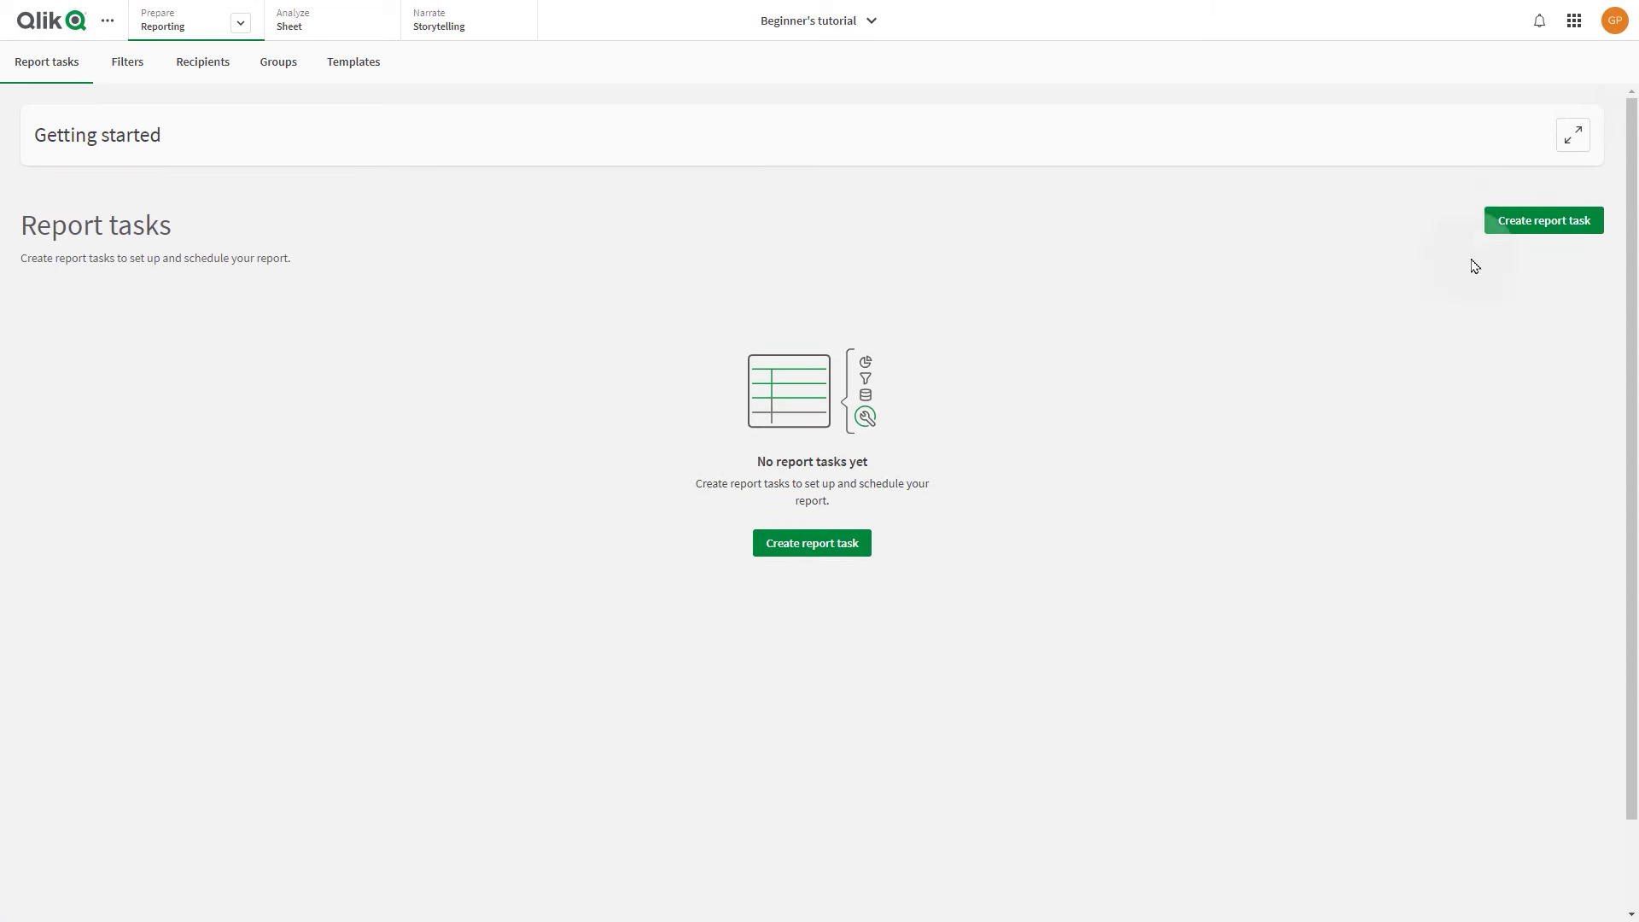
pyautogui.click(801, 545)
pyautogui.click(681, 398)
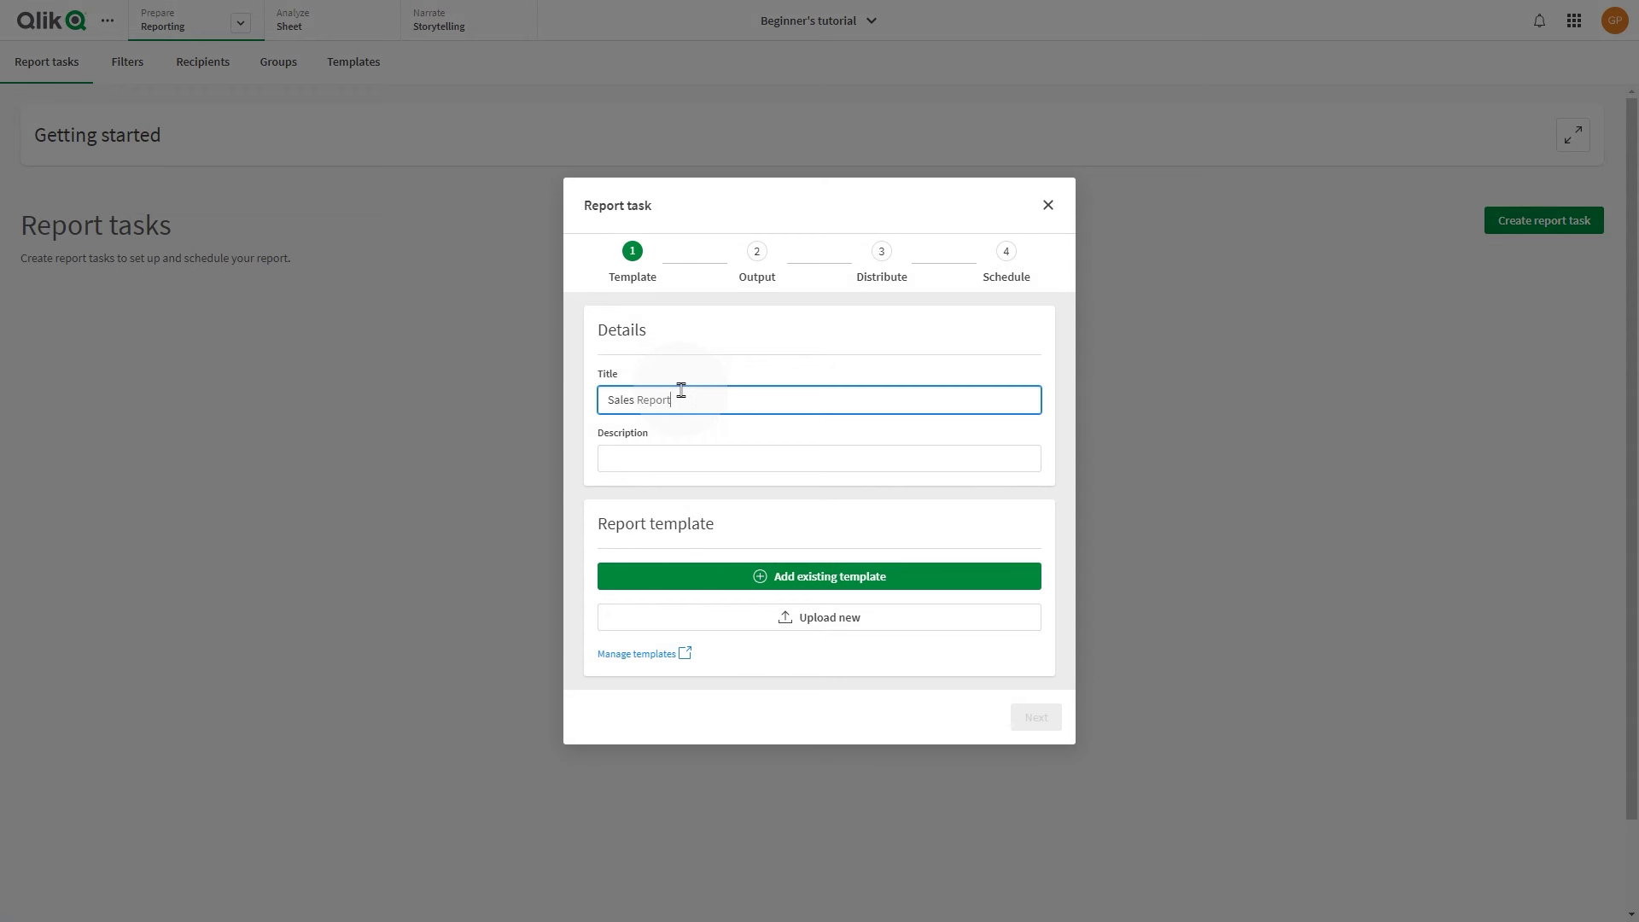
pyautogui.click(809, 575)
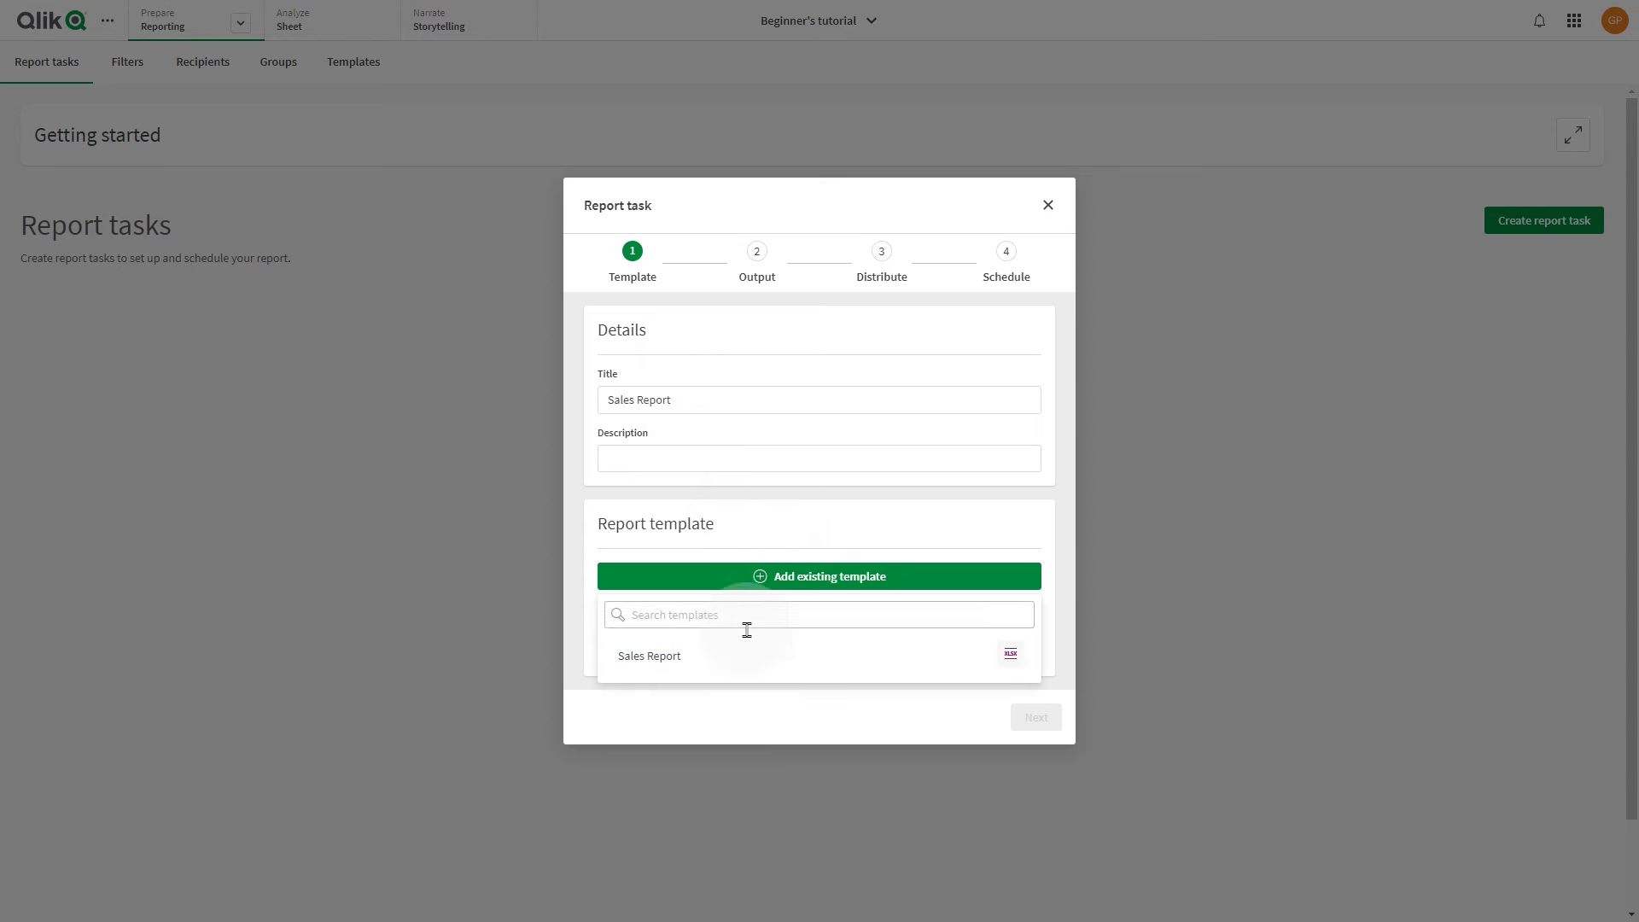
pyautogui.click(663, 662)
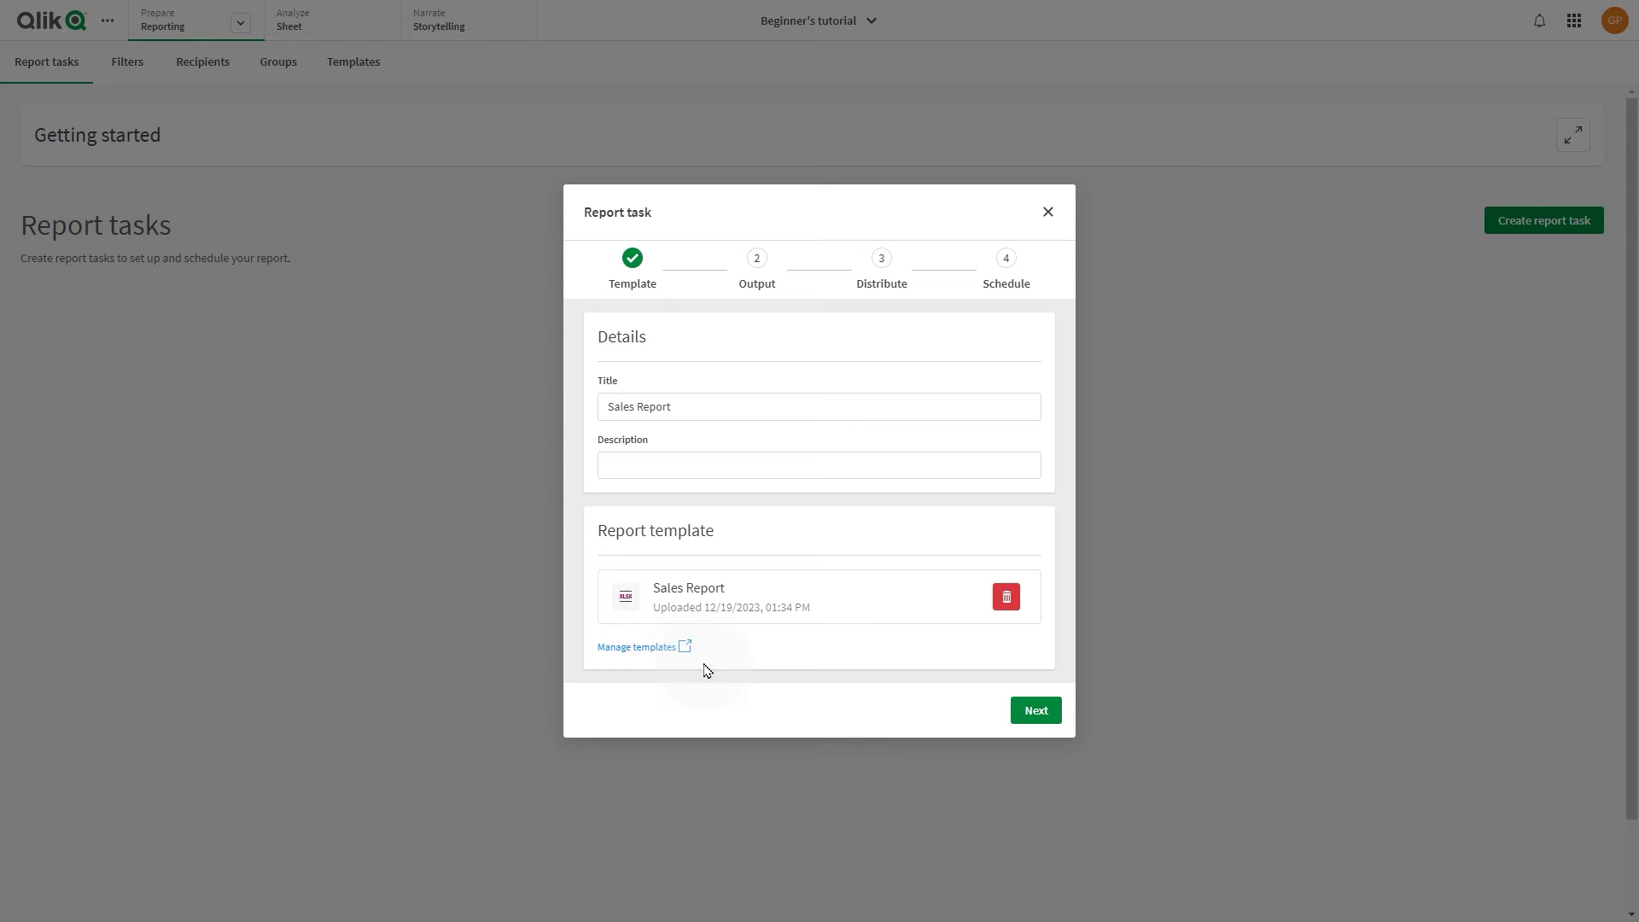
pyautogui.click(1039, 712)
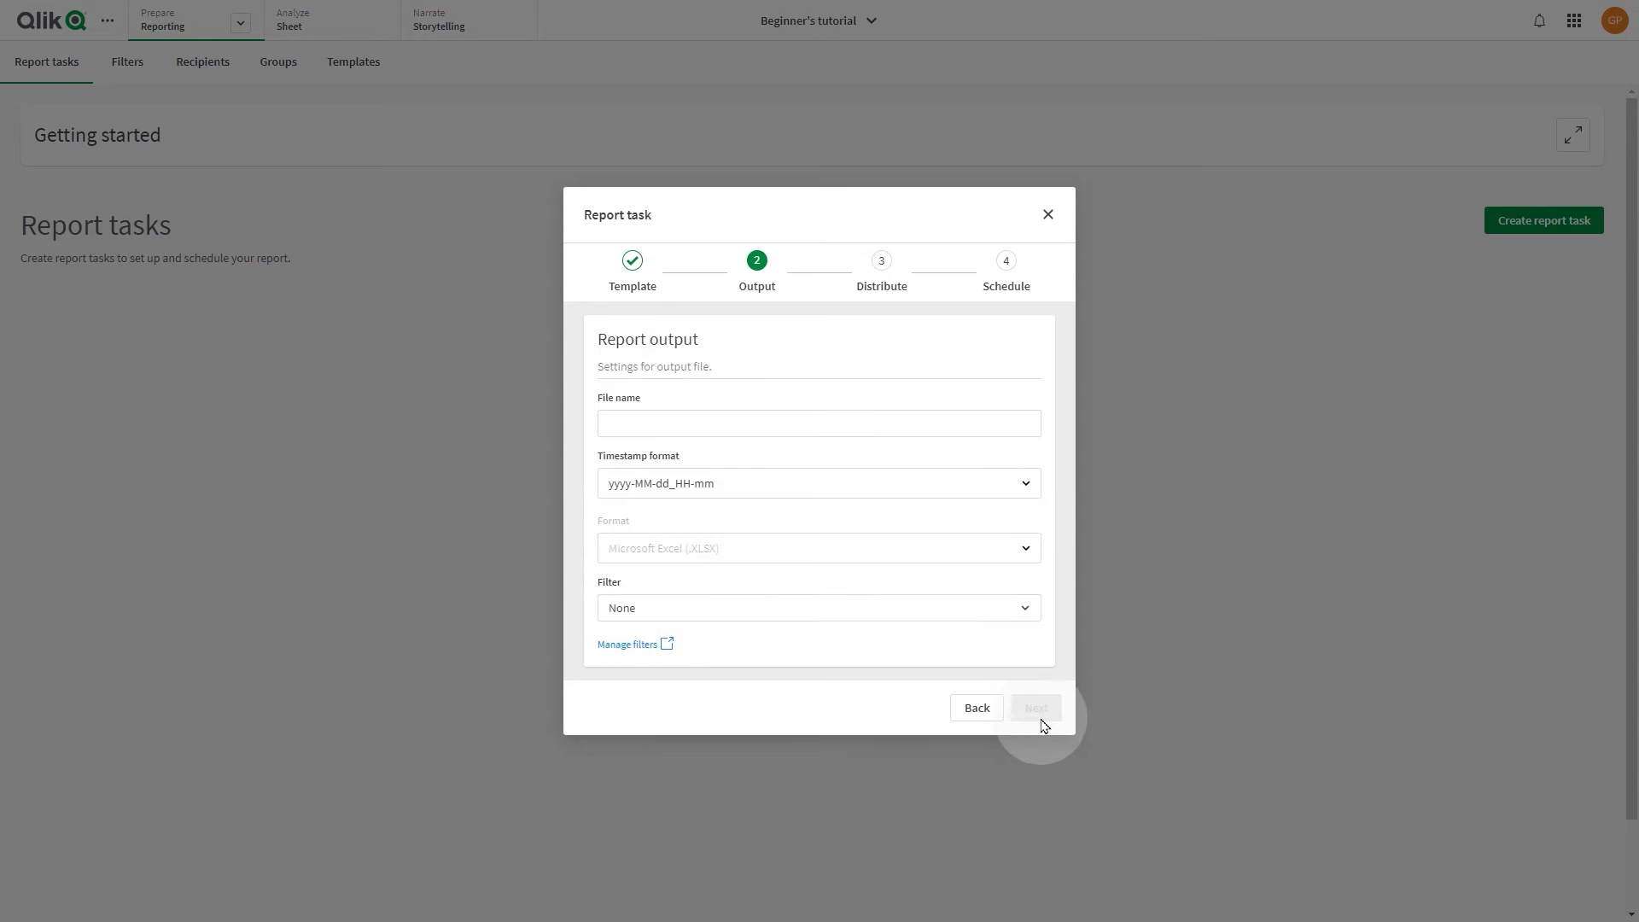
# Name the output file Sales Report, keep yyyy-MM-dd_HH-mm timestamps, and apply the Selected products filter
pyautogui.click(807, 419)
pyautogui.write('Sales Report')
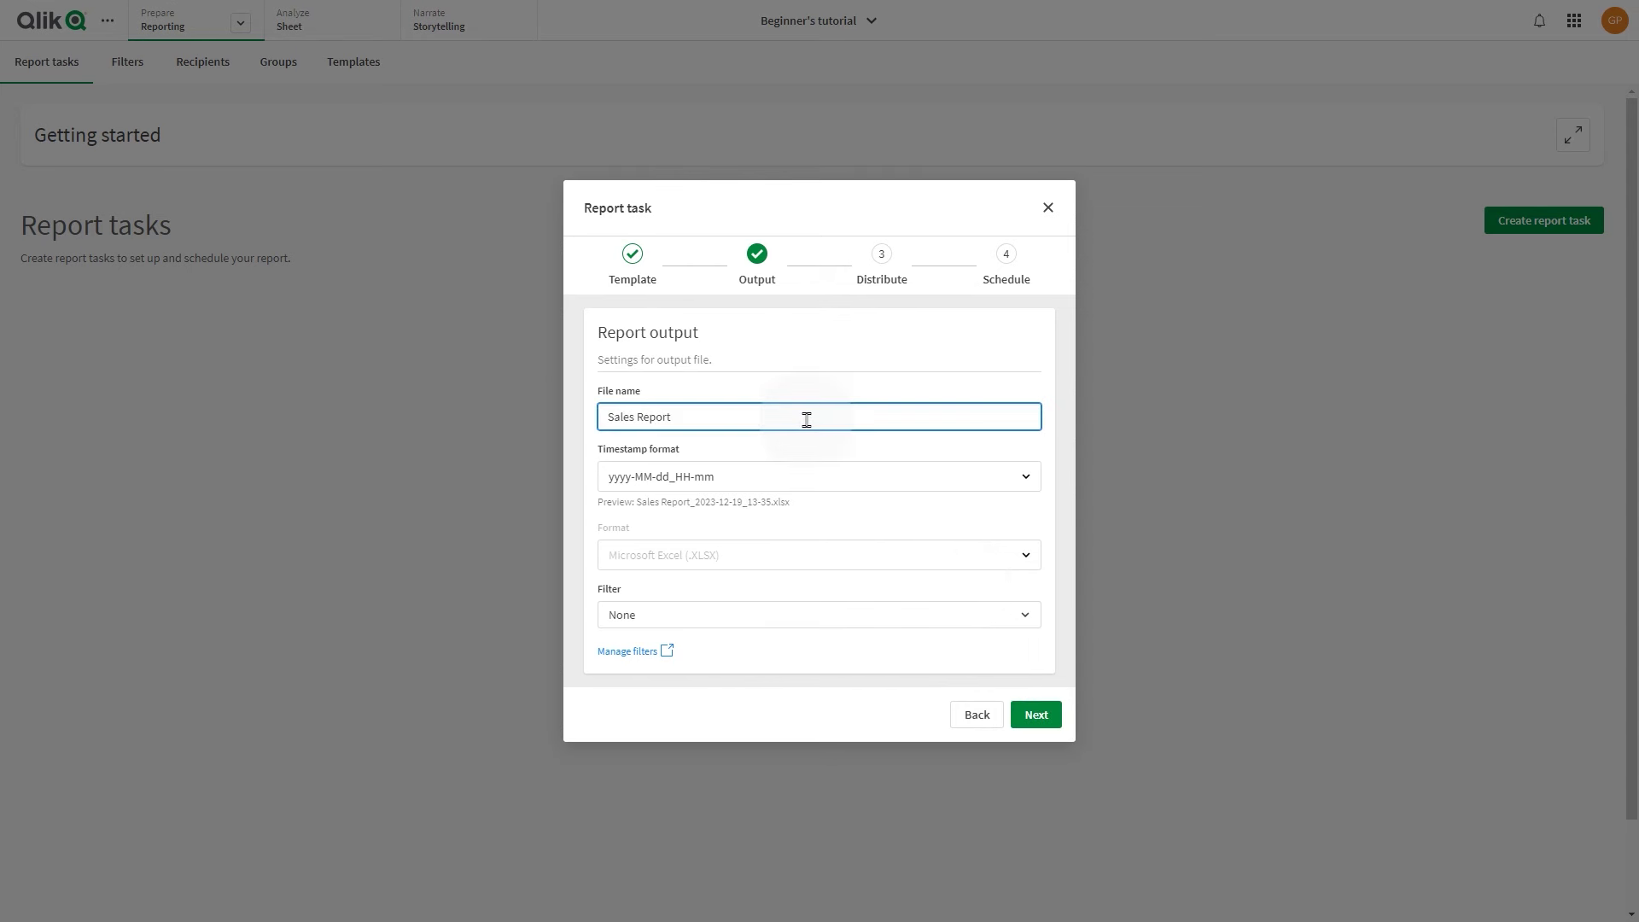
pyautogui.click(781, 481)
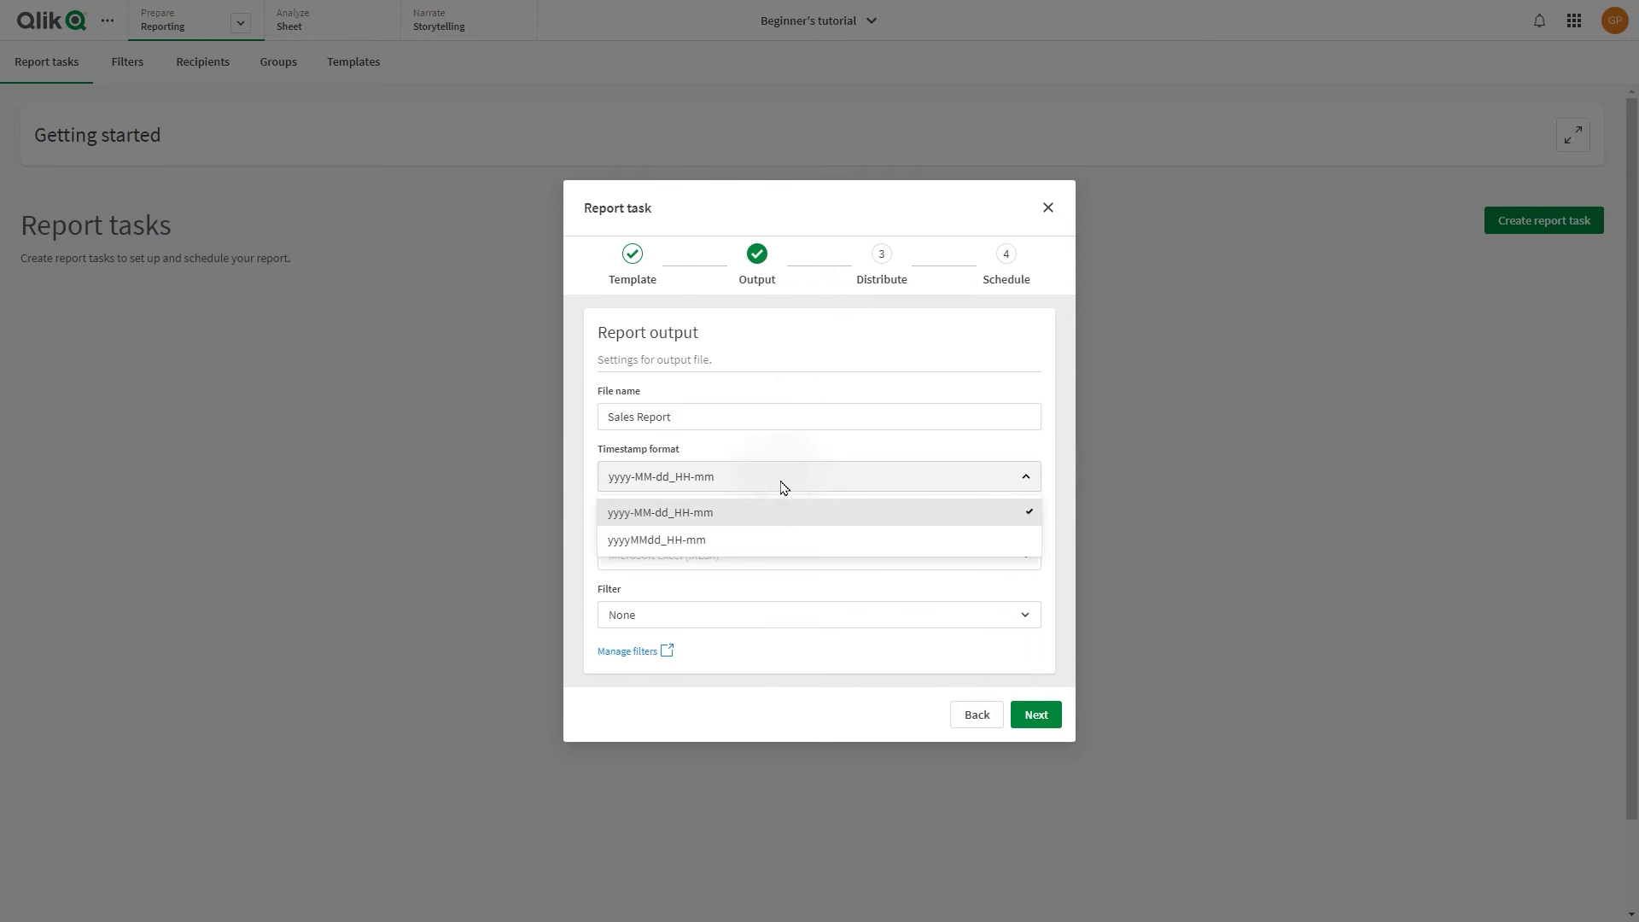
pyautogui.click(644, 516)
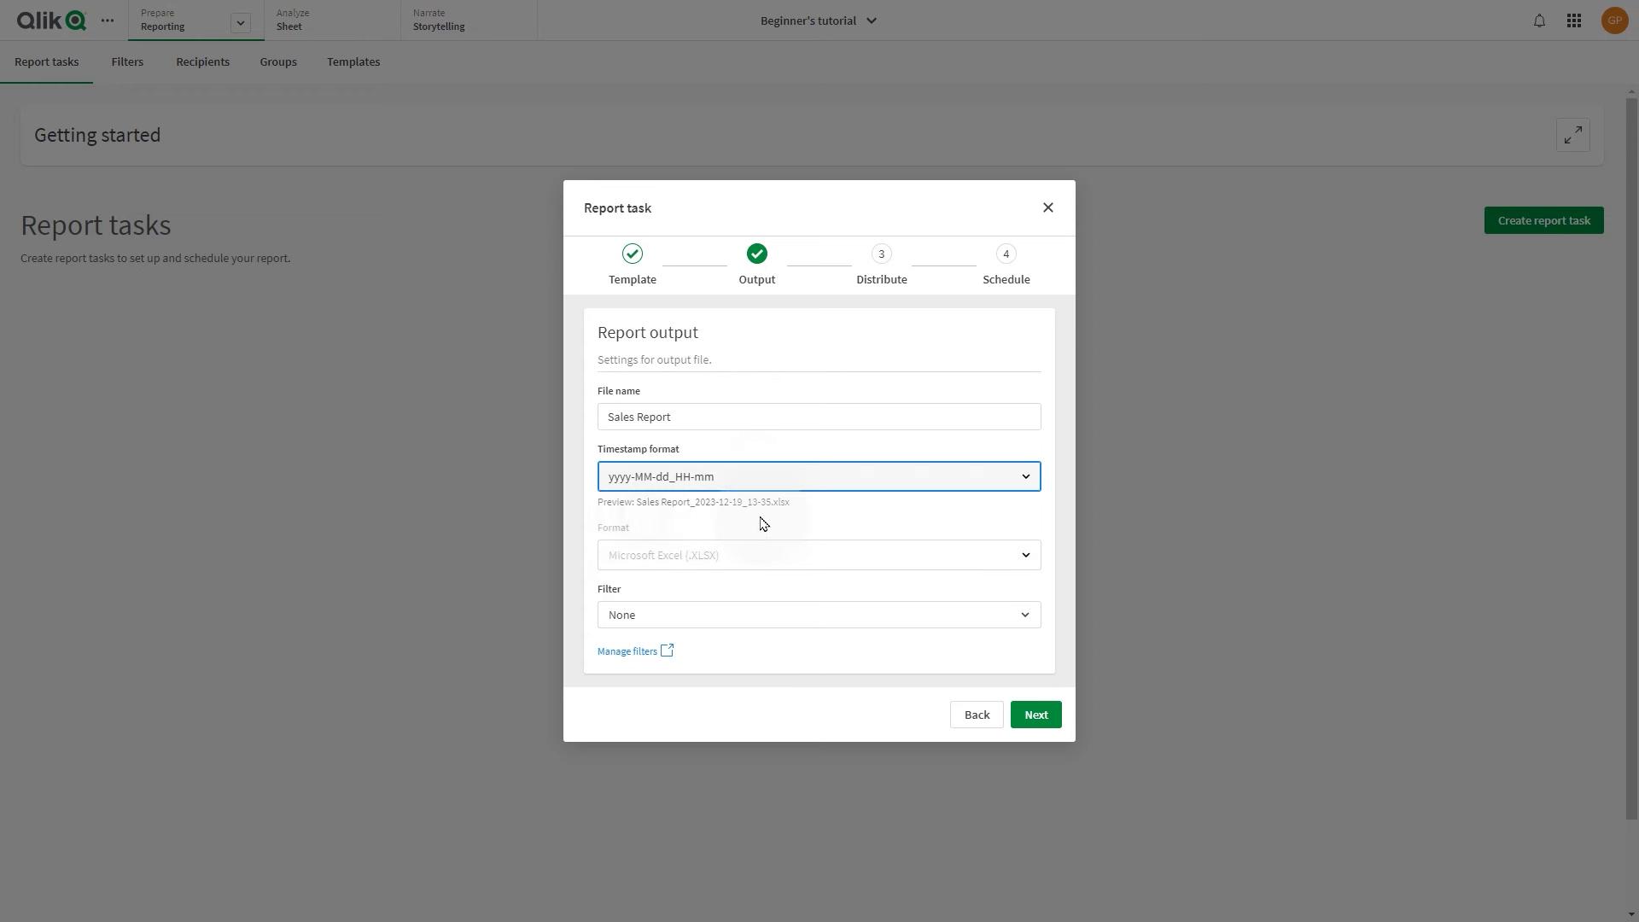
pyautogui.click(850, 618)
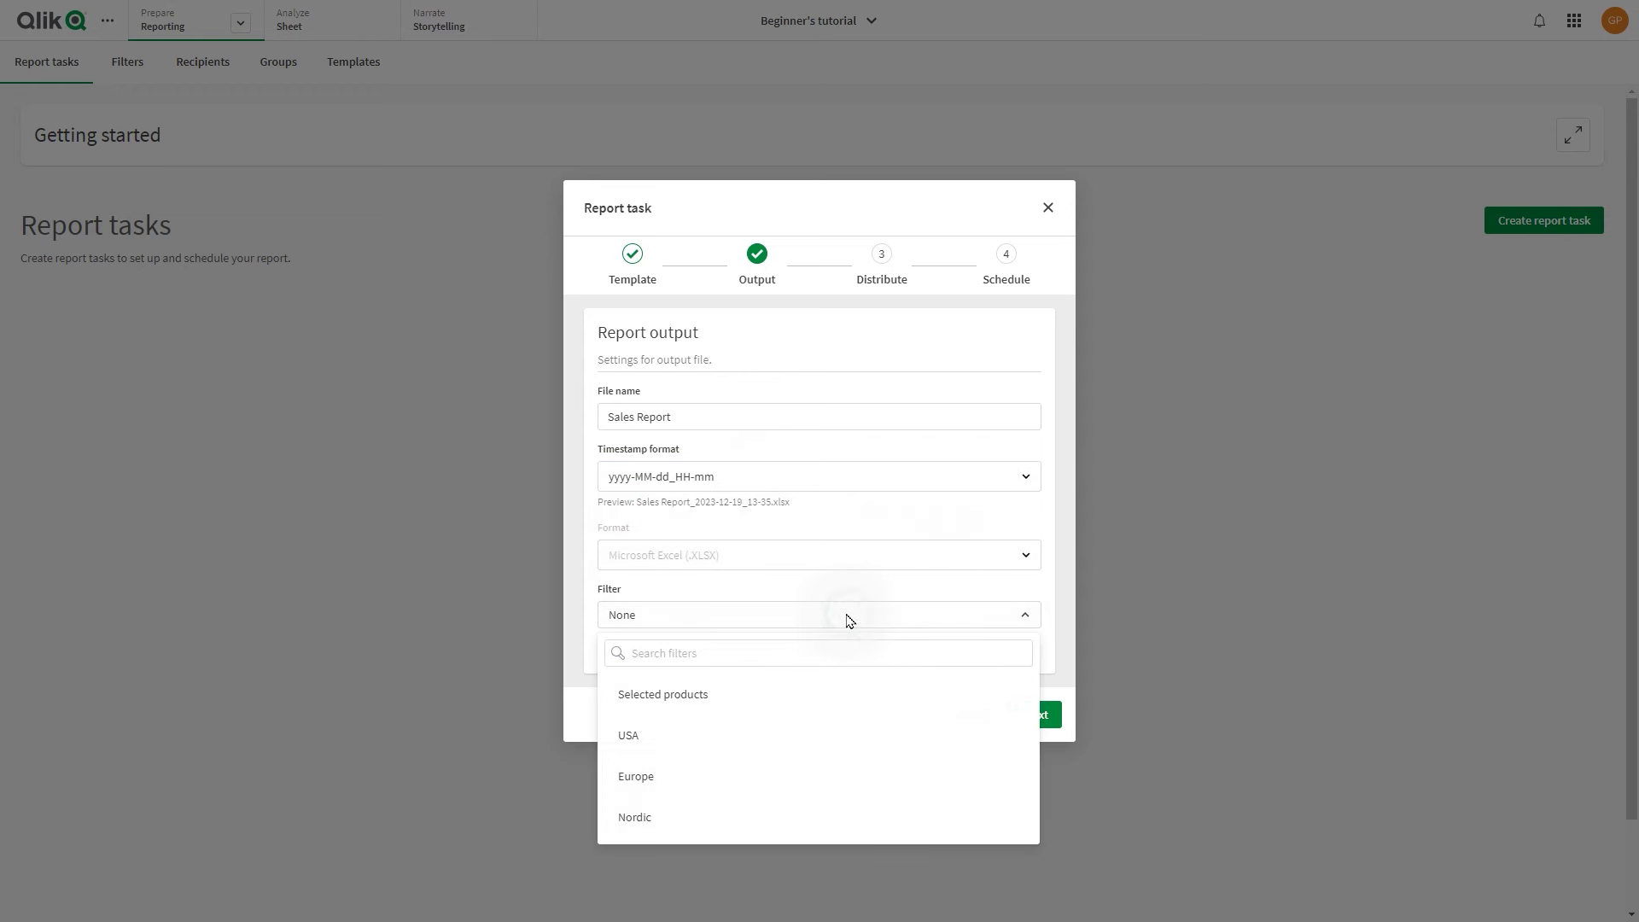
pyautogui.click(648, 695)
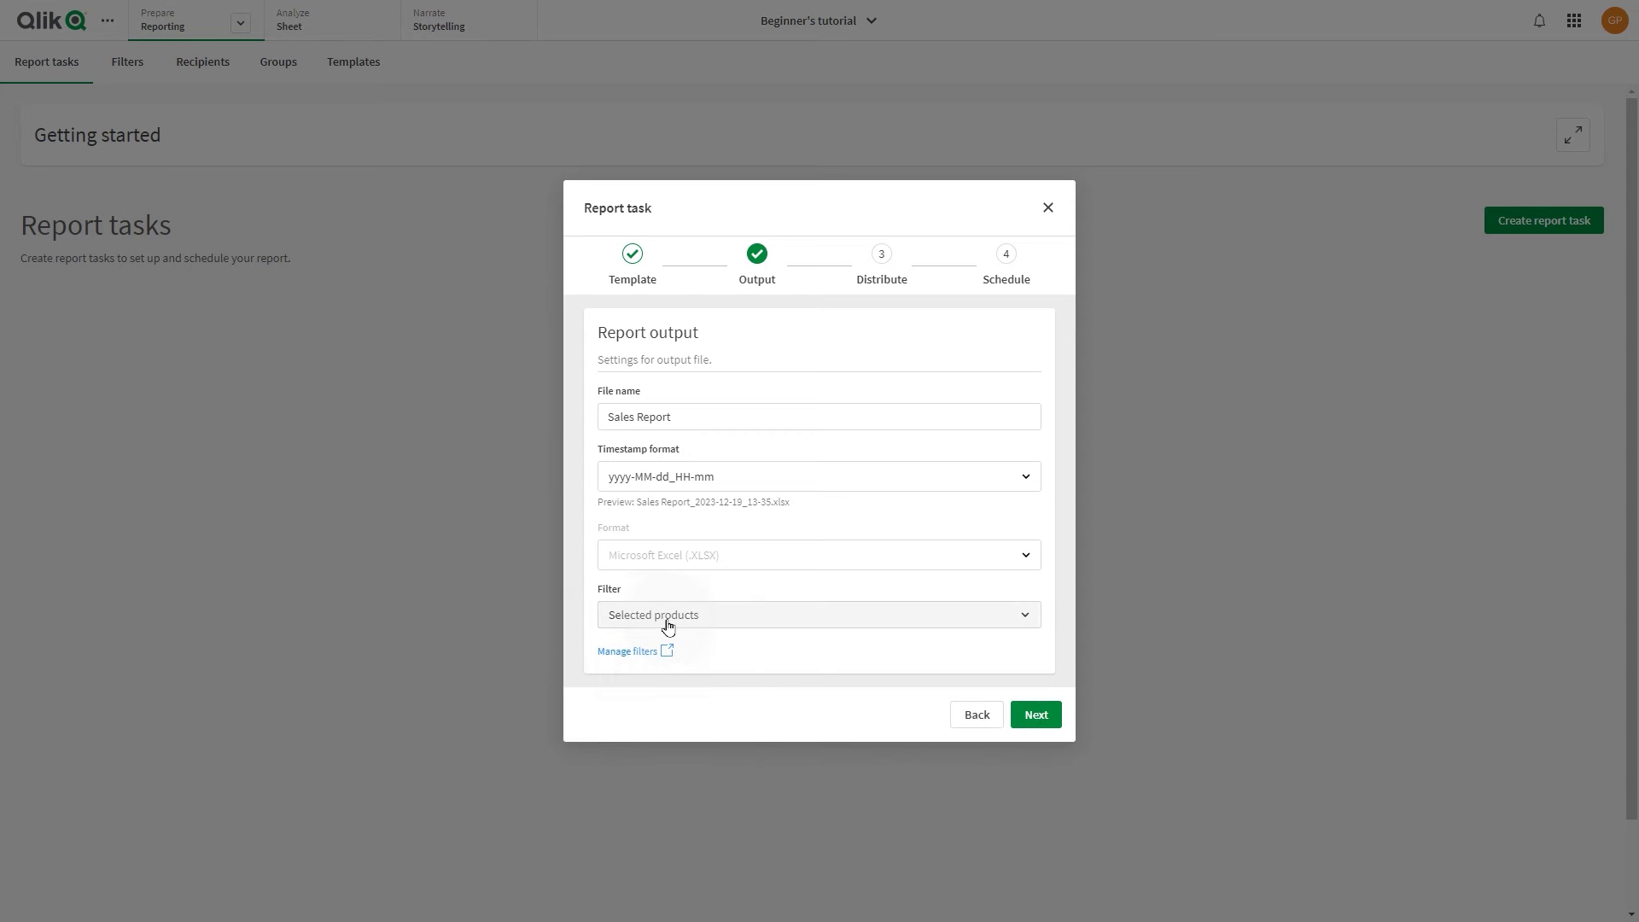
pyautogui.click(1036, 714)
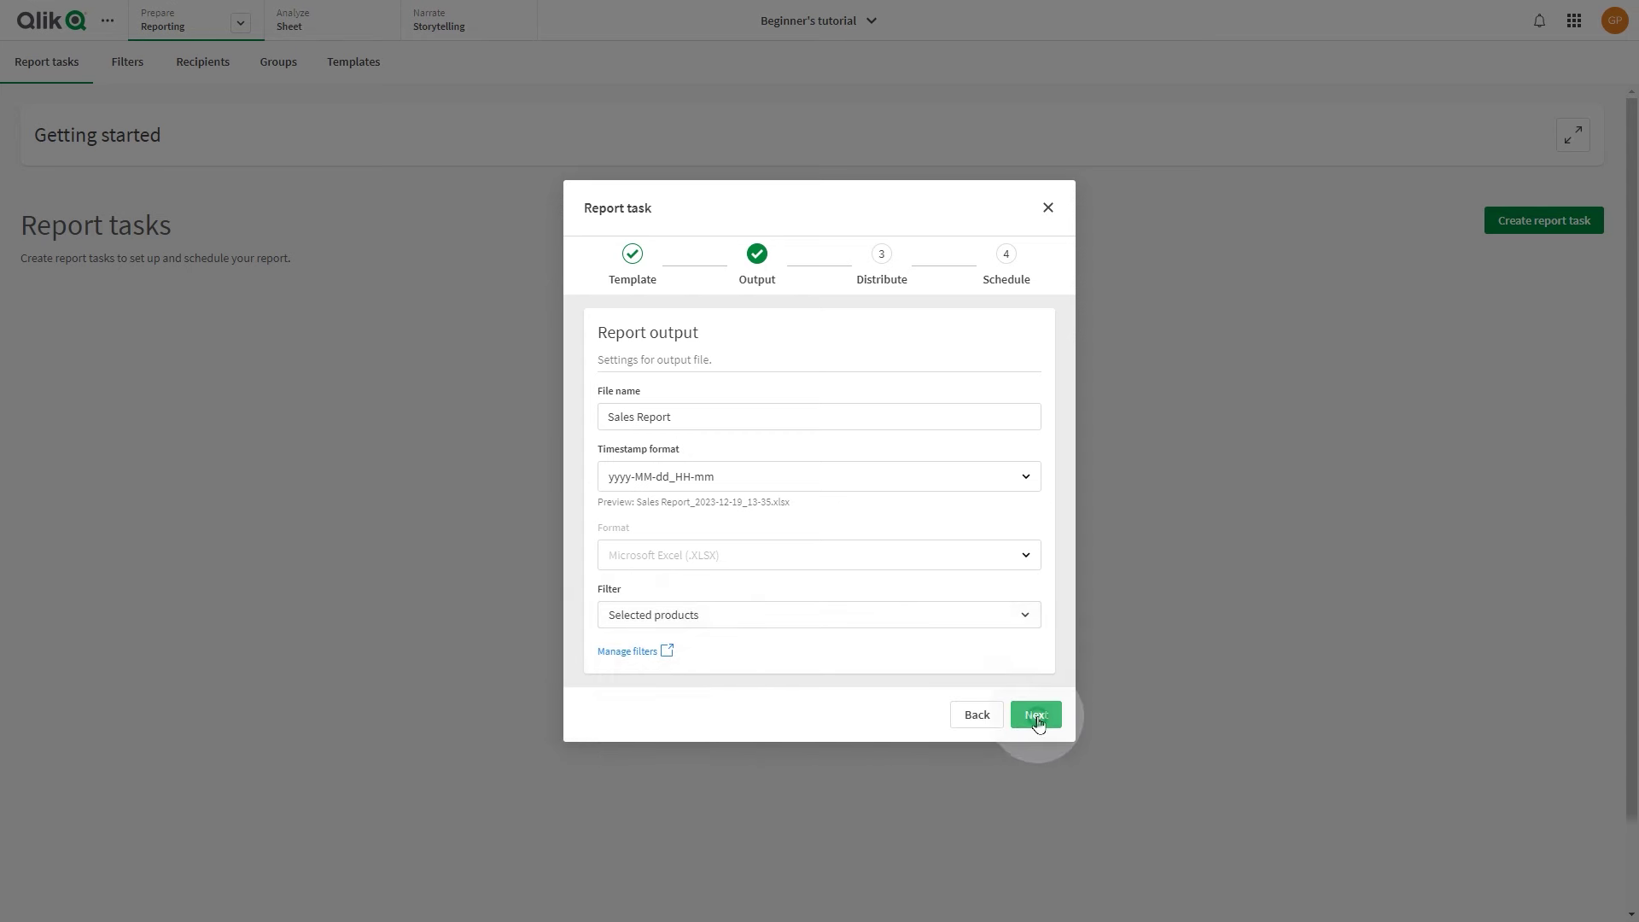
# Search for three users and add them as report recipients
pyautogui.click(699, 330)
pyautogui.write('isa')
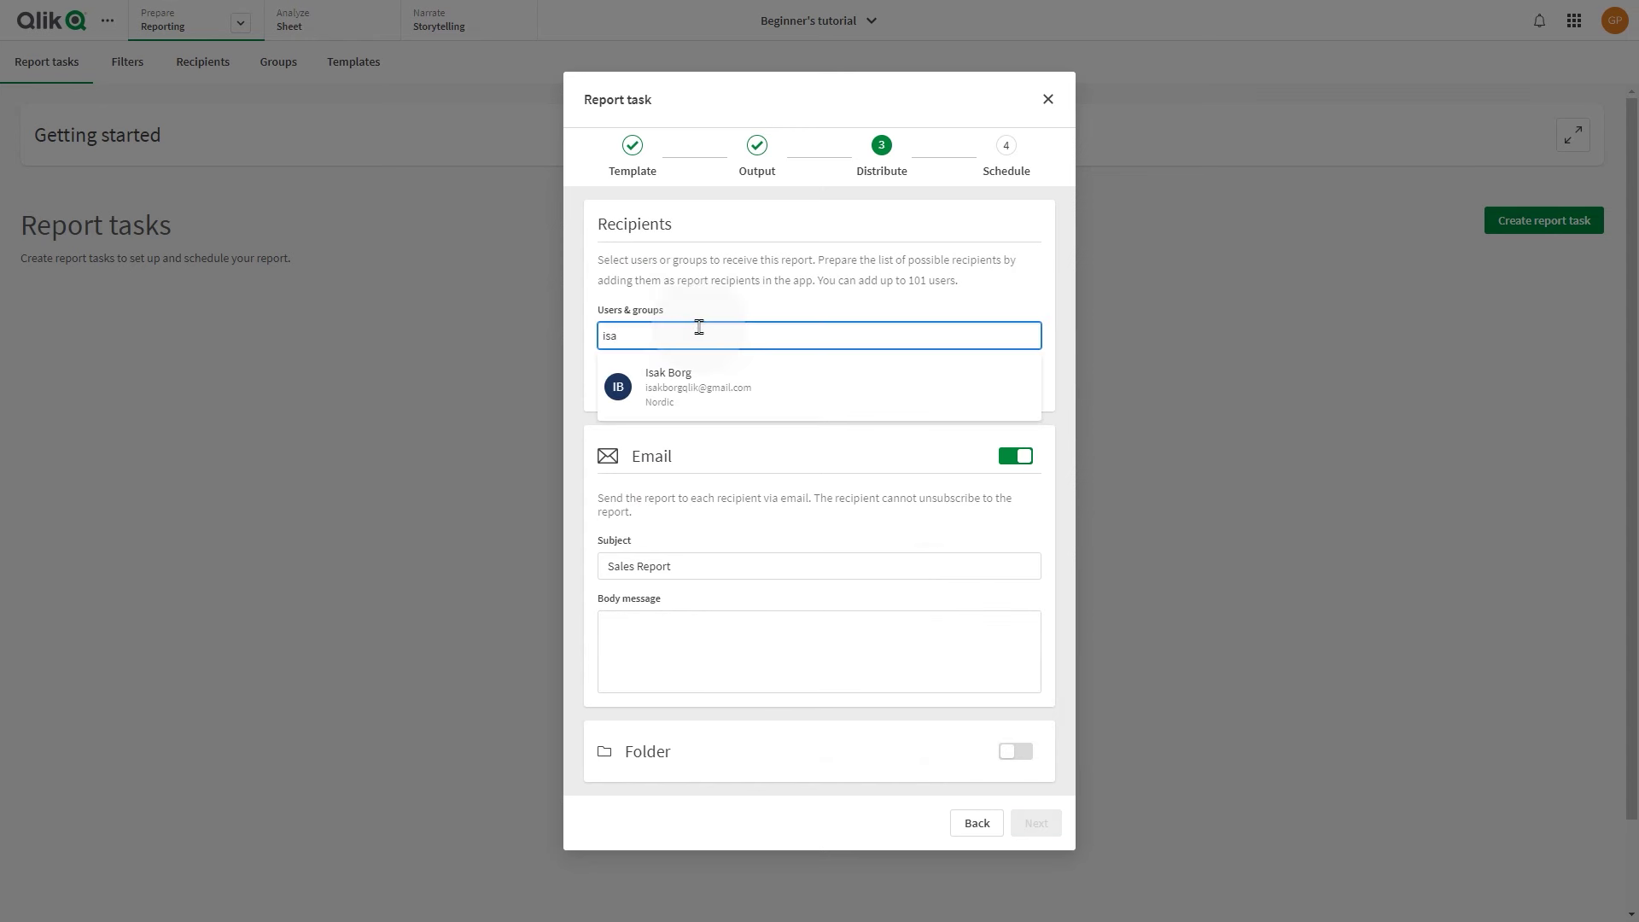
pyautogui.press('Down')
pyautogui.press('Return')
pyautogui.write('m')
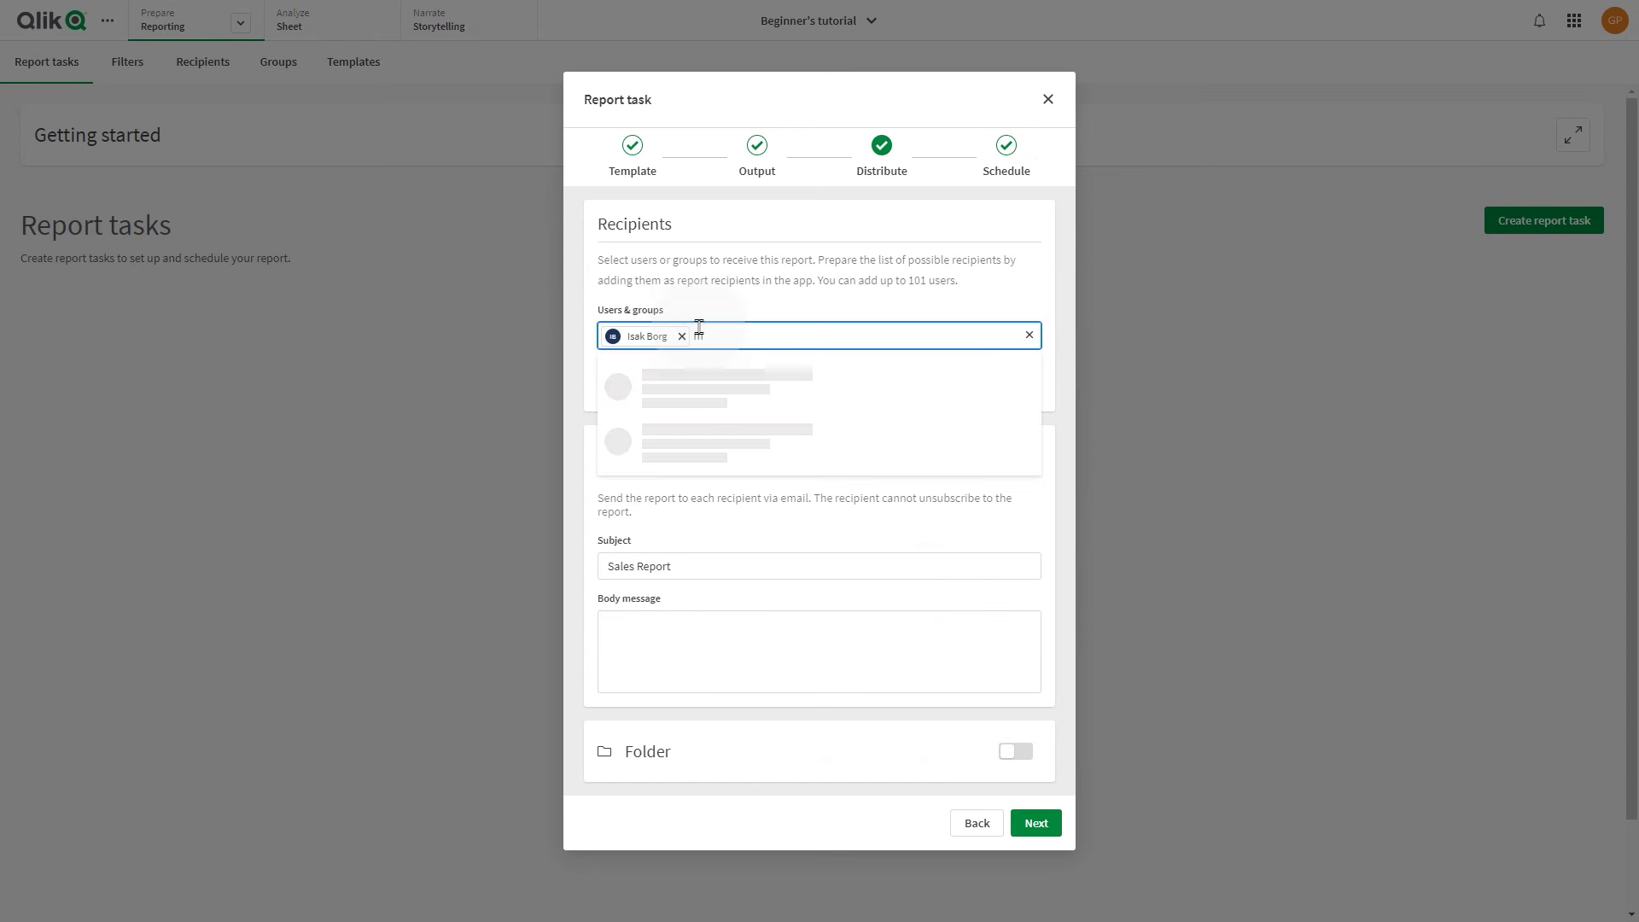
pyautogui.click(816, 440)
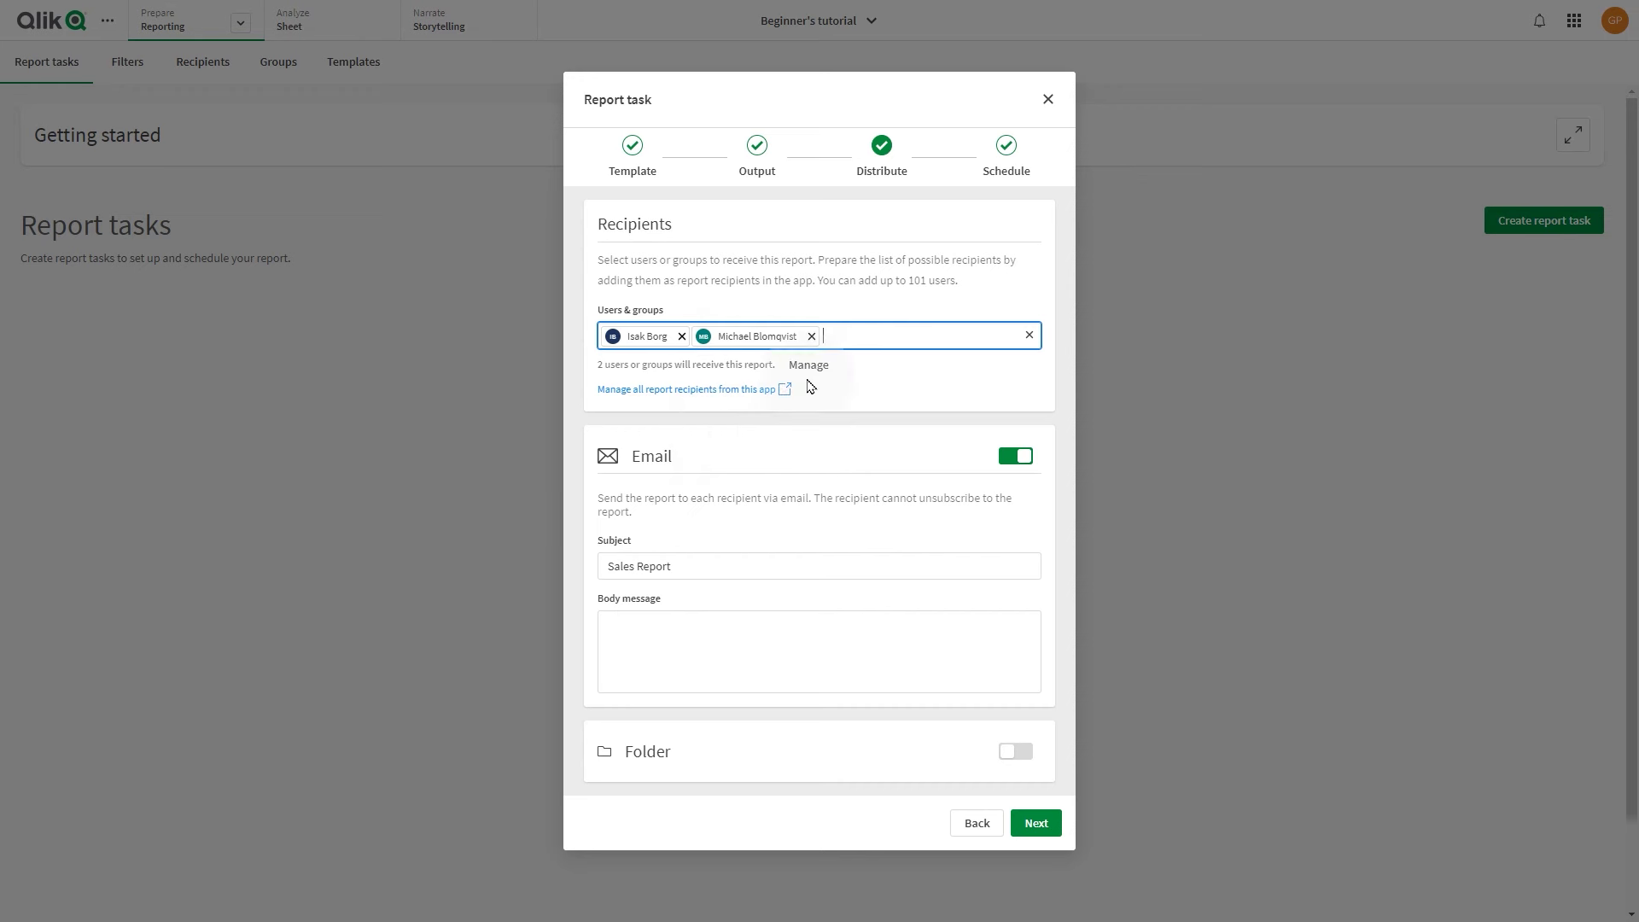
pyautogui.write('g')
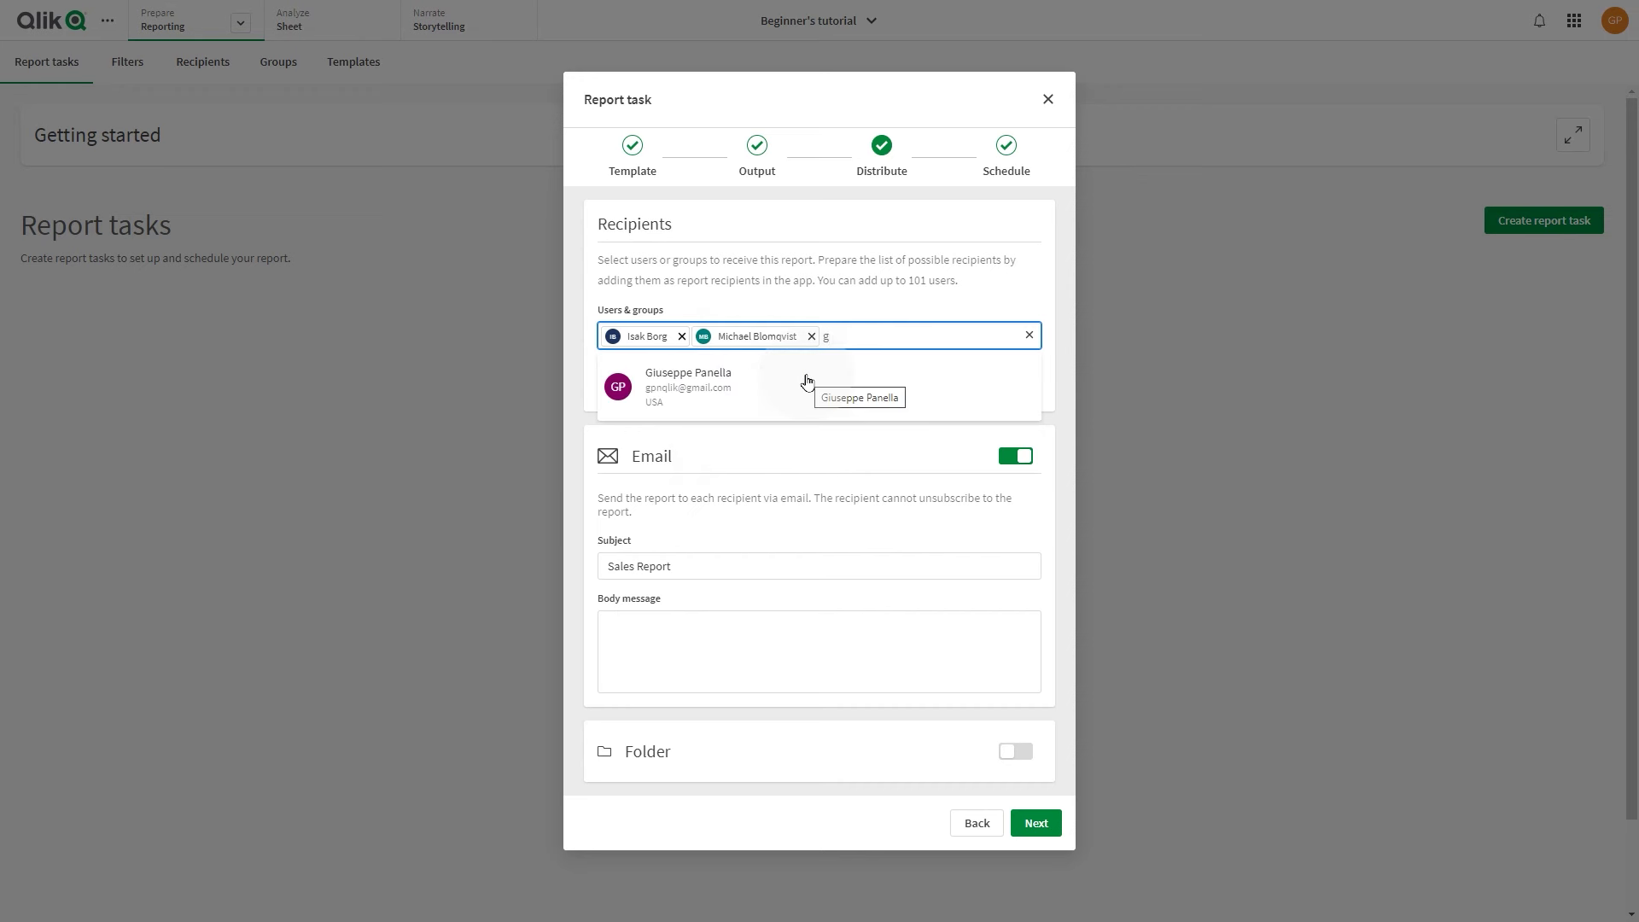
pyautogui.click(743, 401)
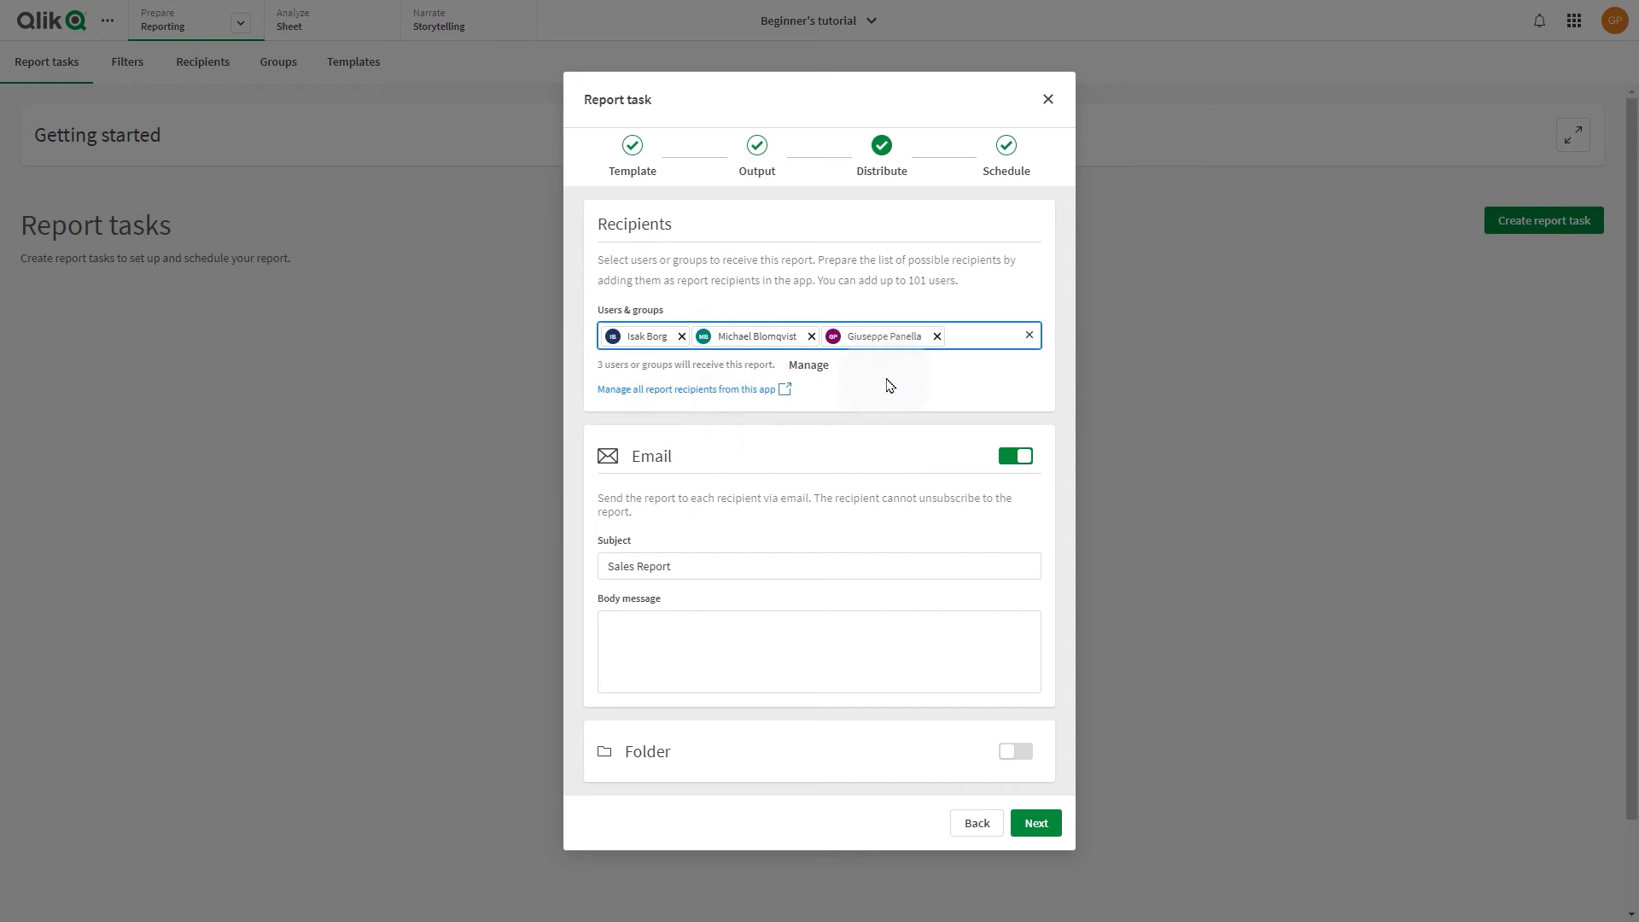
# Write the email body 'Hi, you can find attached the Sales report'
pyautogui.click(717, 656)
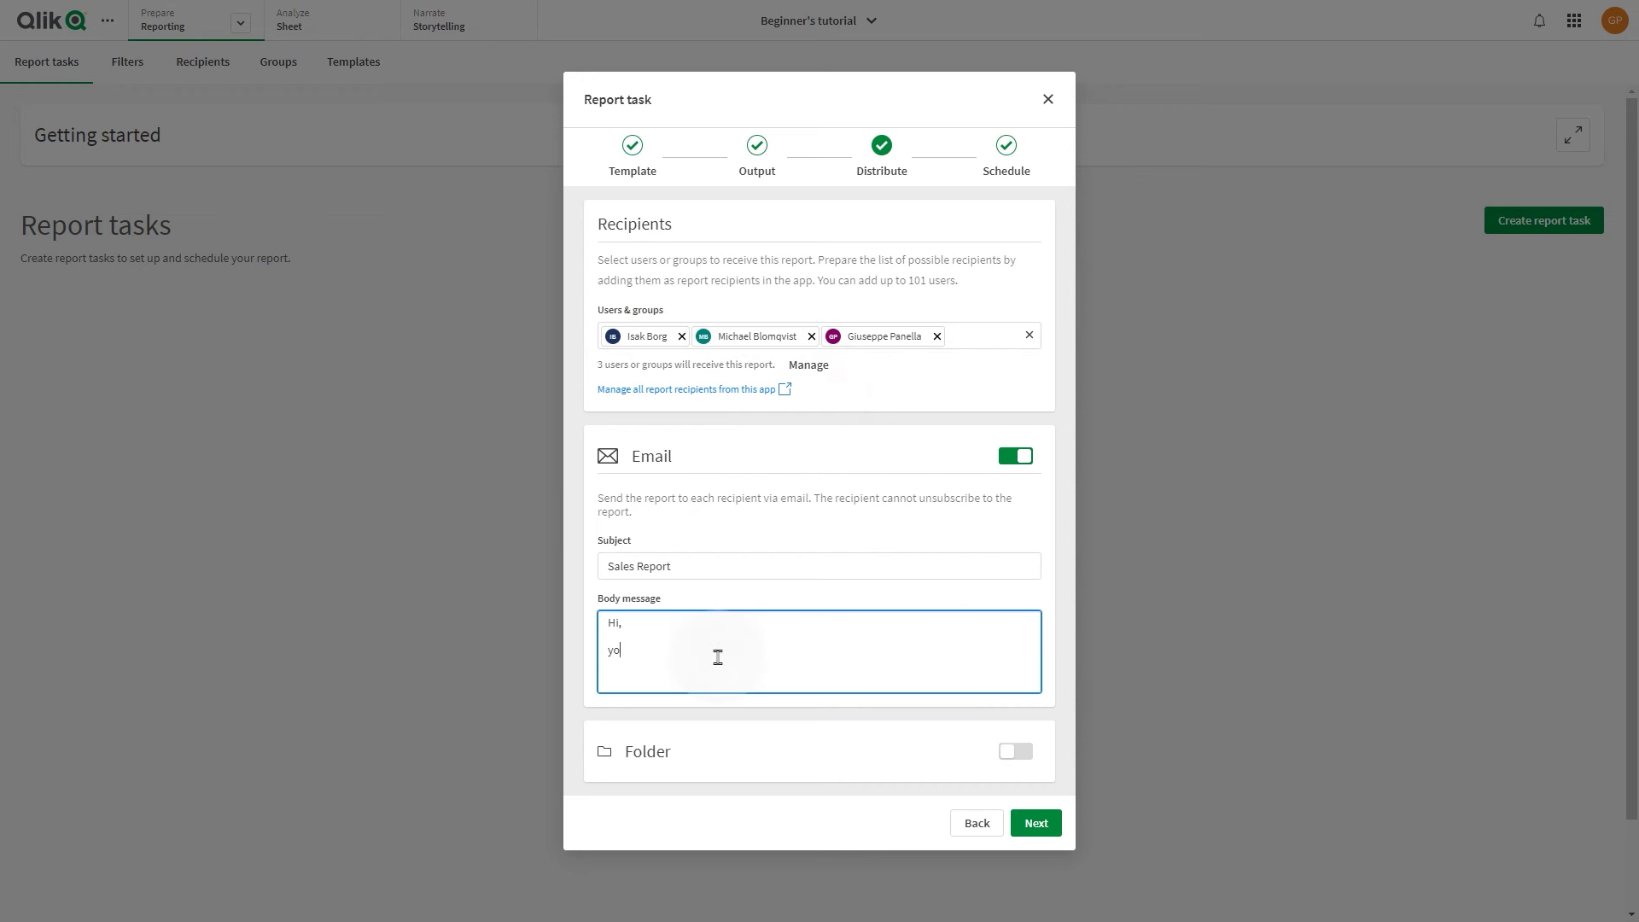
pyautogui.write('Hi,  you can find attached the')
pyautogui.click(1041, 823)
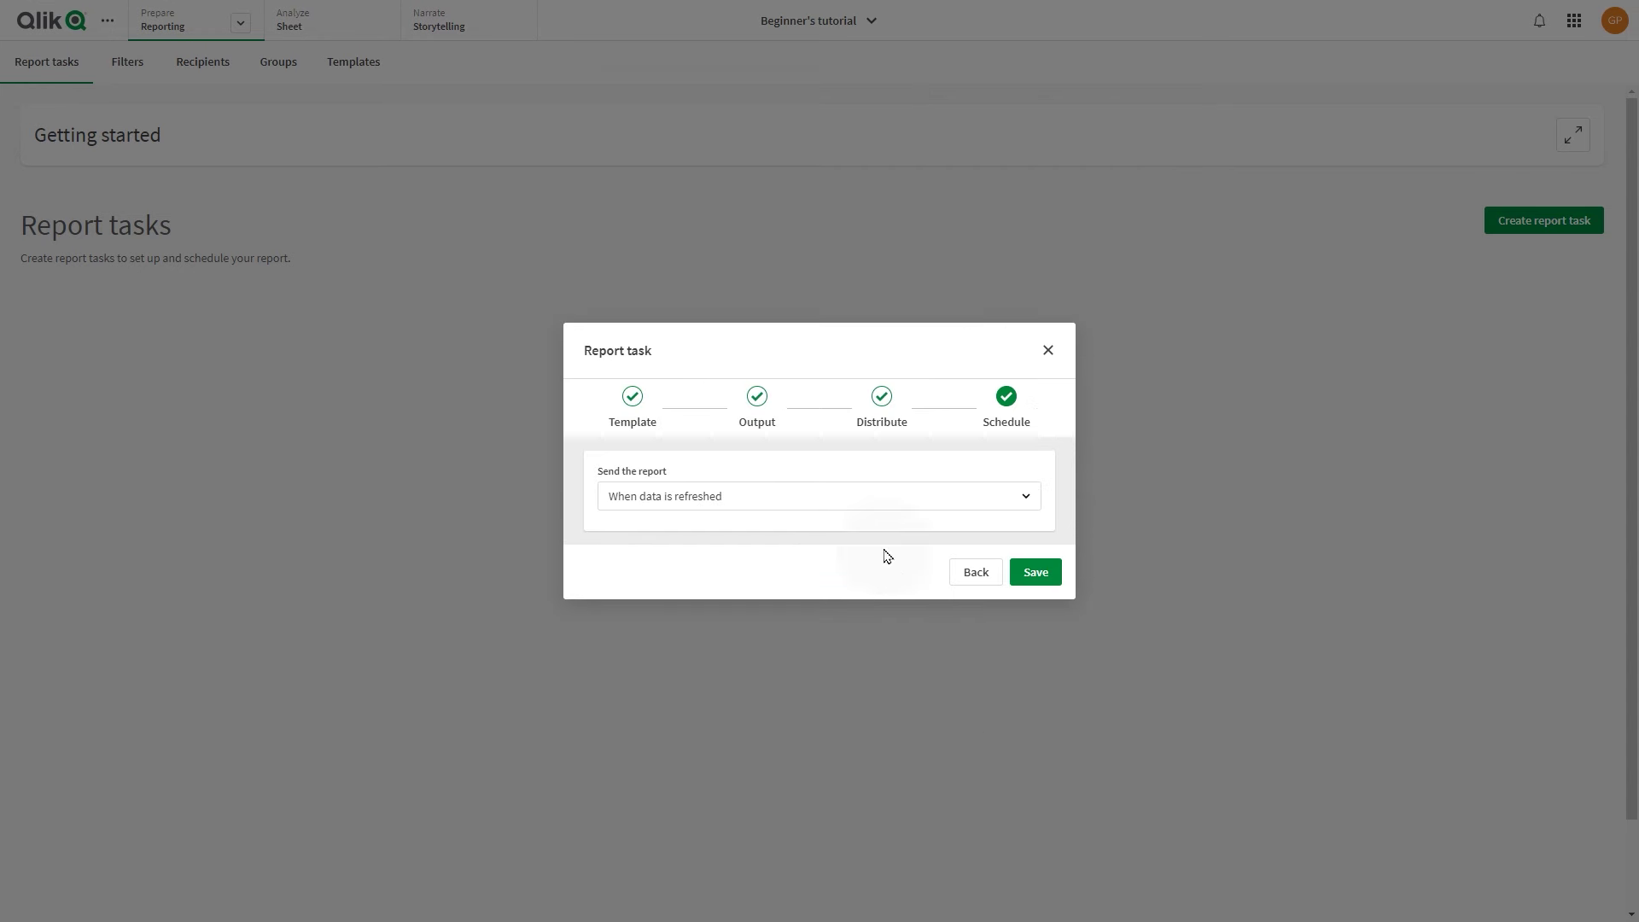
# Keep the report sending schedule set to When data is refreshed
pyautogui.click(822, 503)
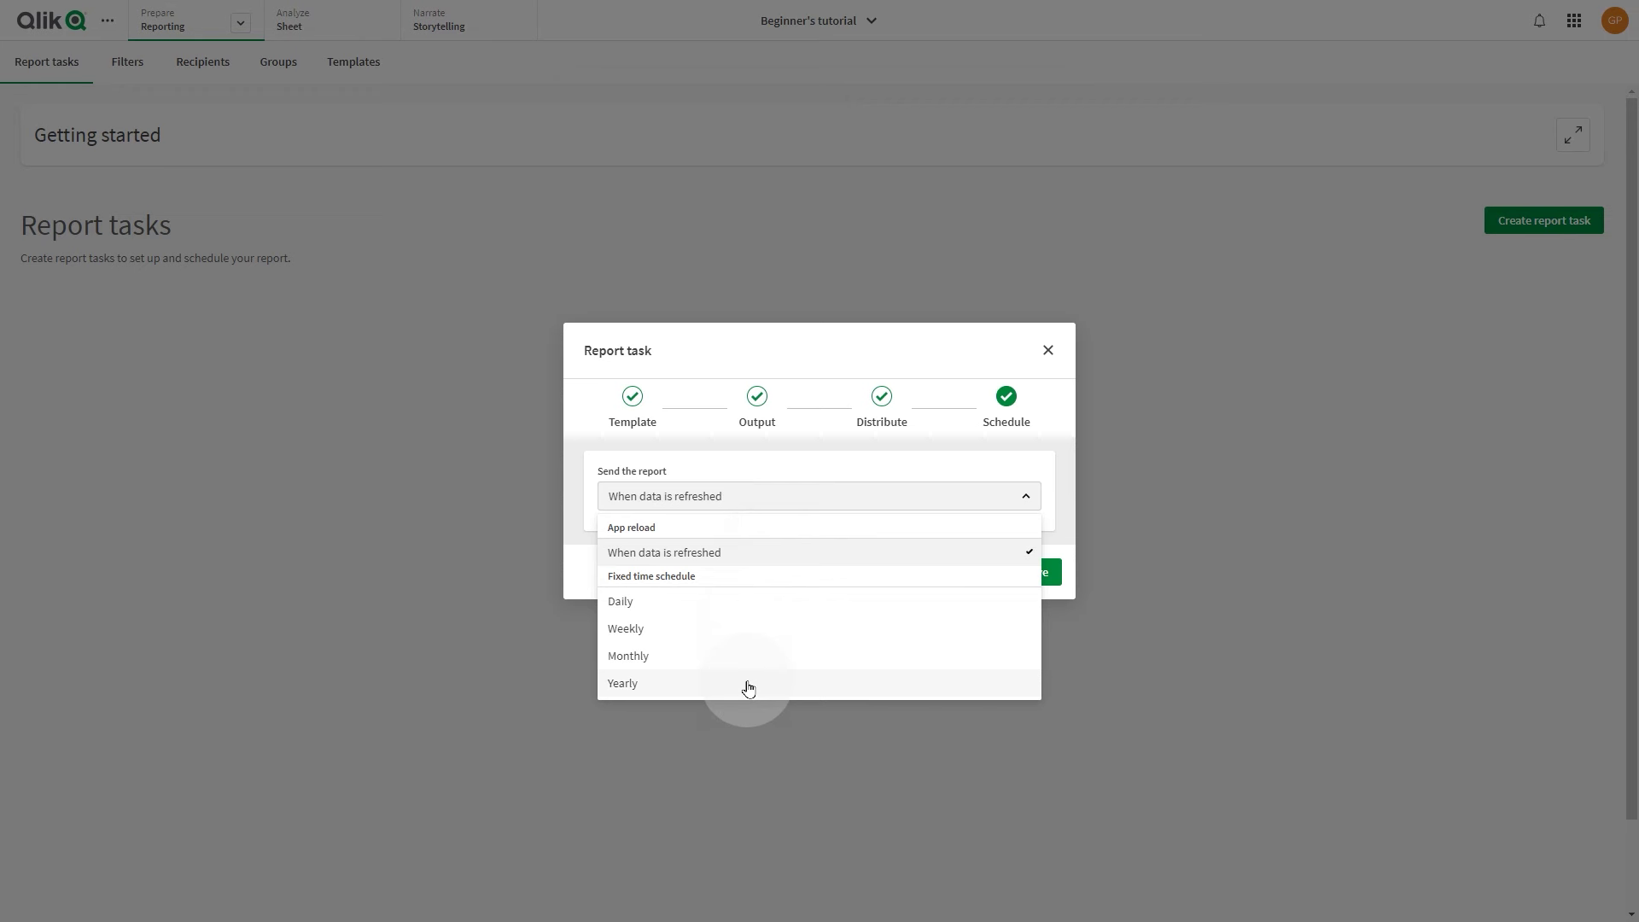
pyautogui.click(724, 559)
# Save the Sales Report task and send it immediately with Send now
pyautogui.click(1049, 574)
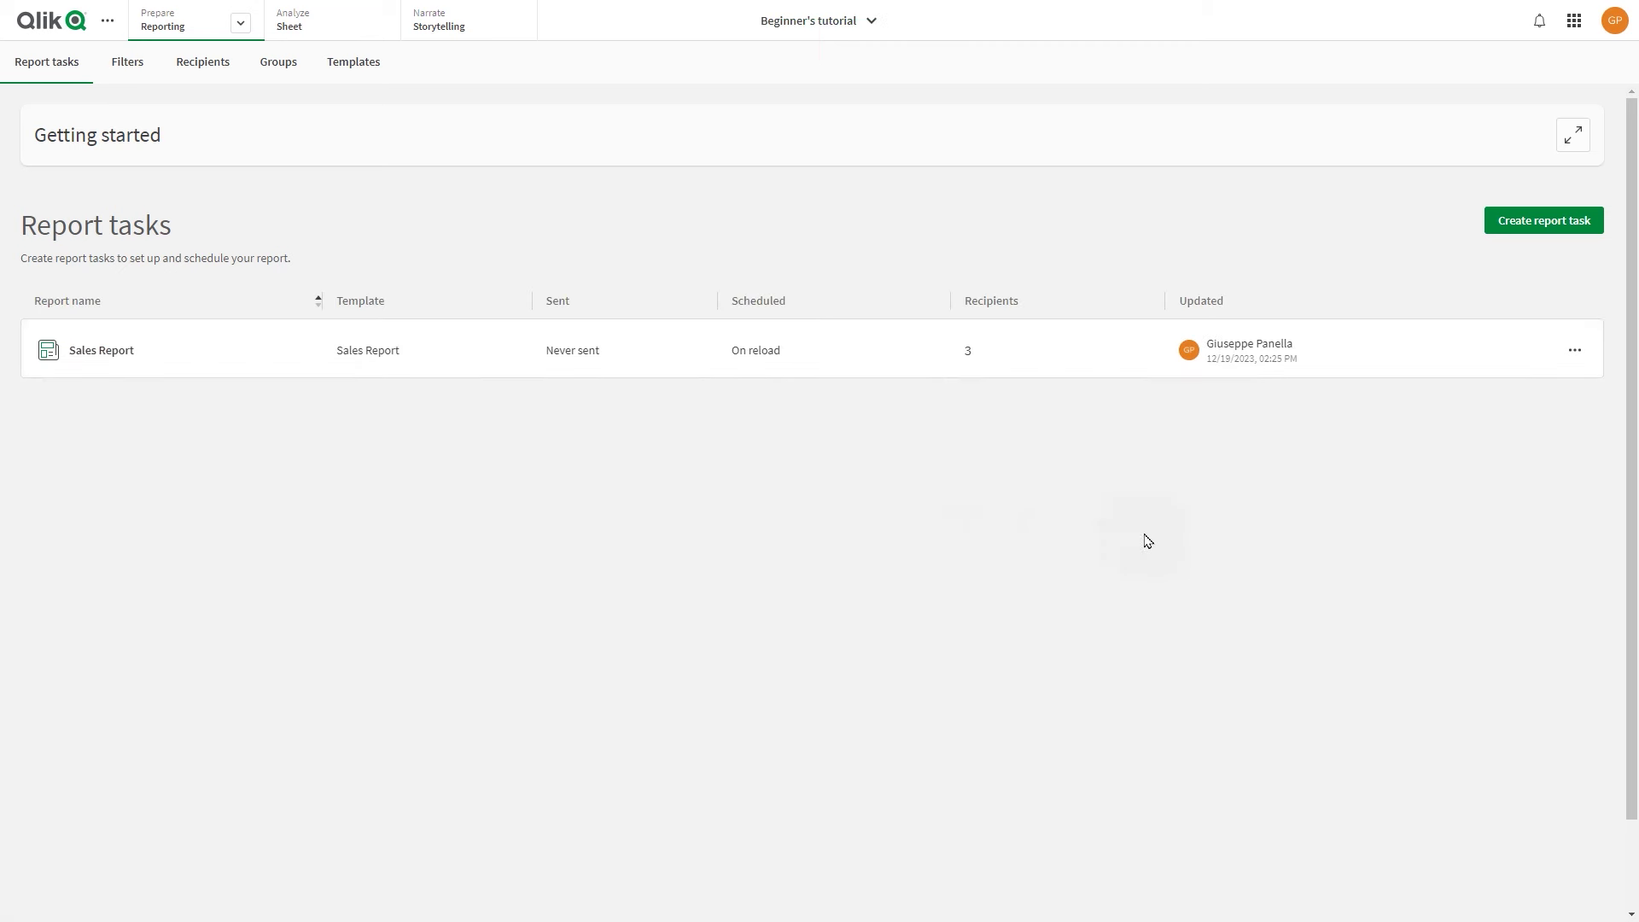
pyautogui.click(1574, 356)
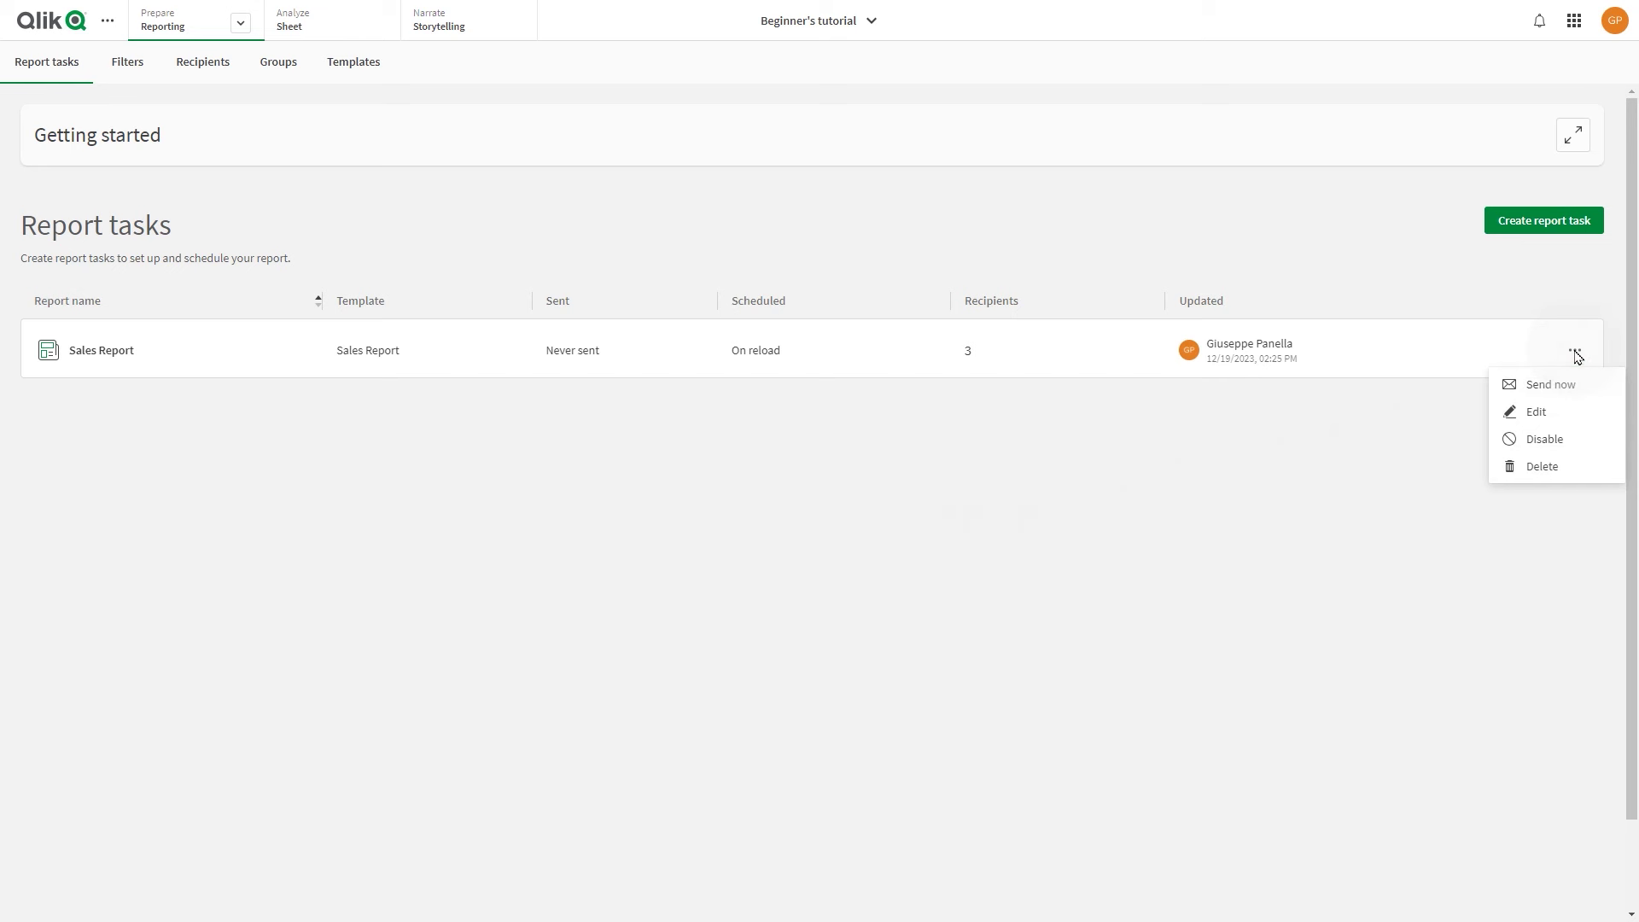
pyautogui.click(1550, 386)
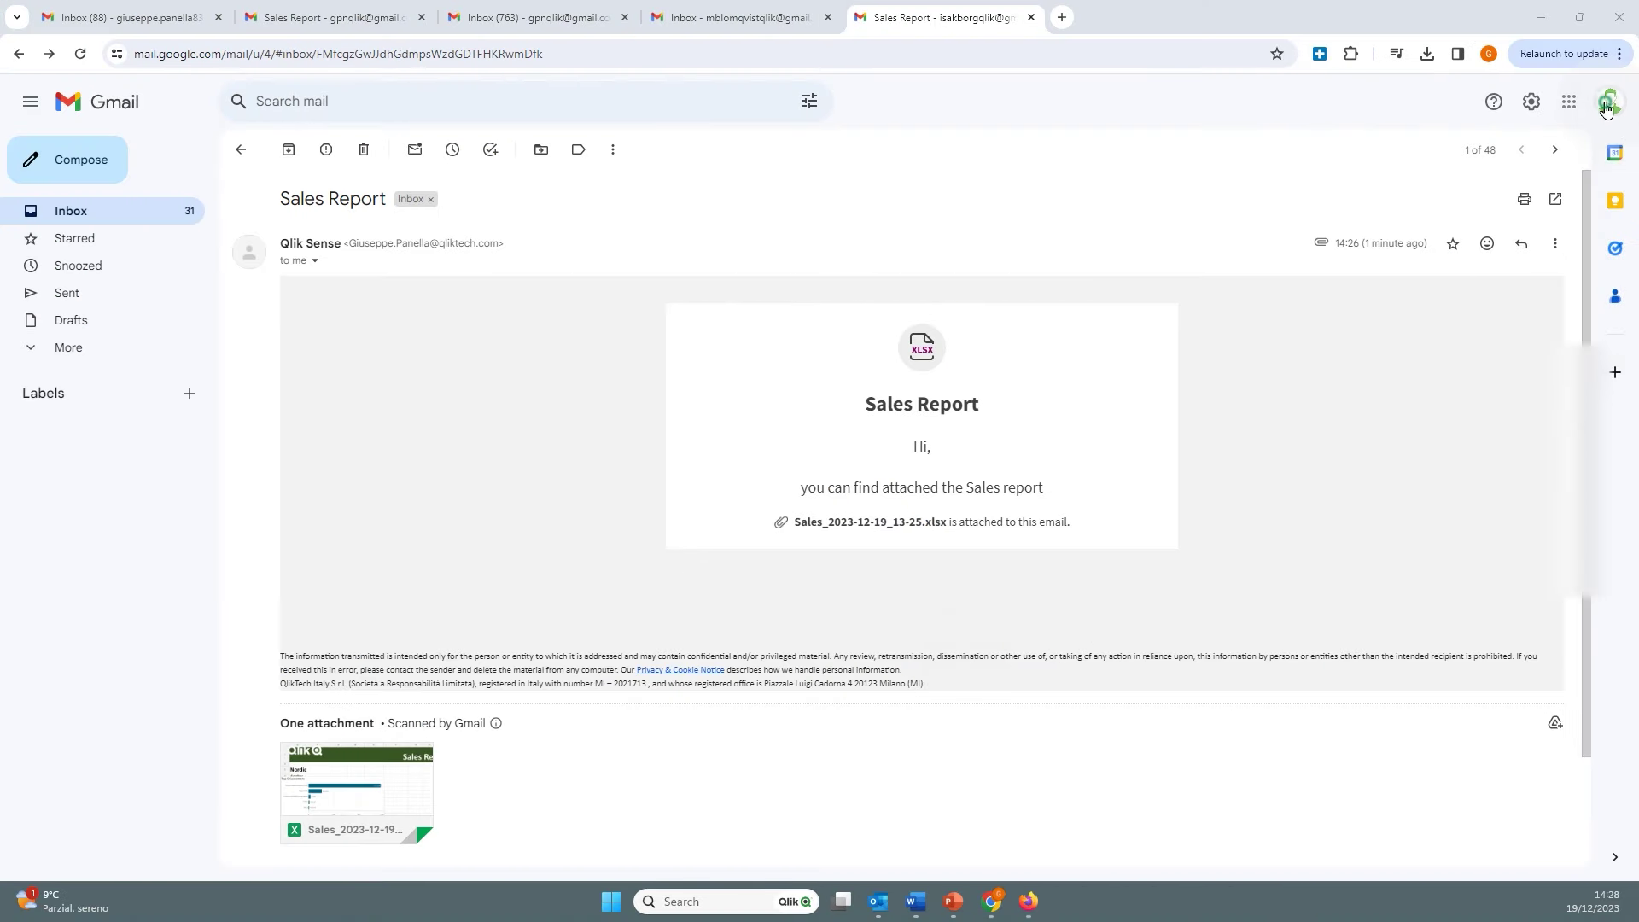
# Confirm the inbox's account, then preview its attached Sales report spreadsheet and scroll through it
pyautogui.click(1608, 103)
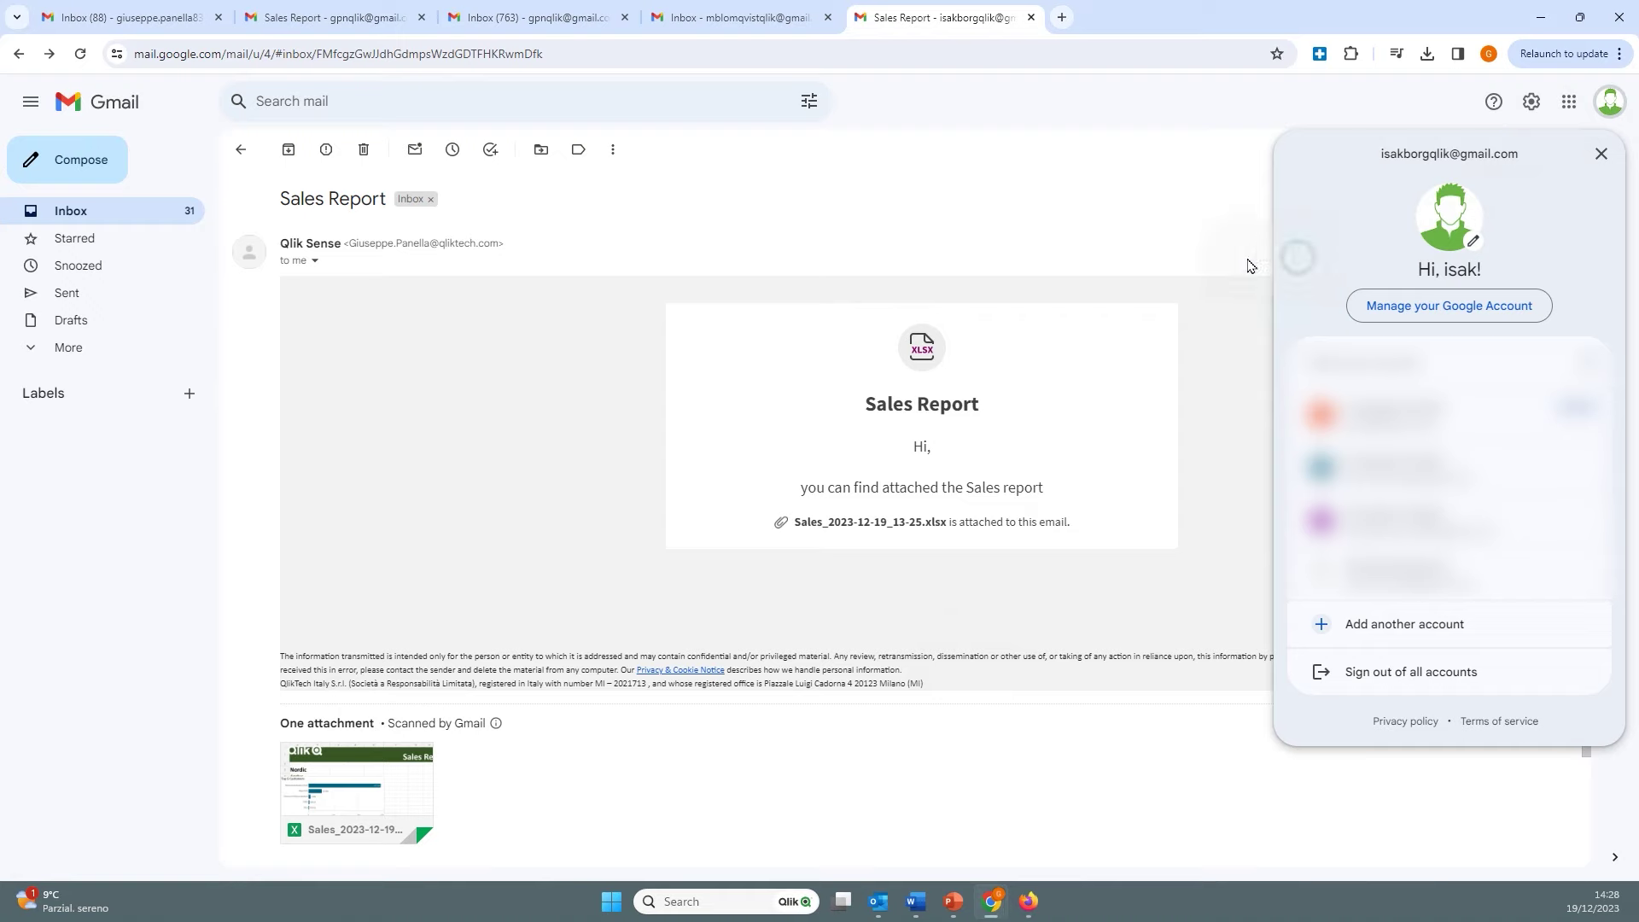
pyautogui.click(1070, 495)
pyautogui.click(373, 762)
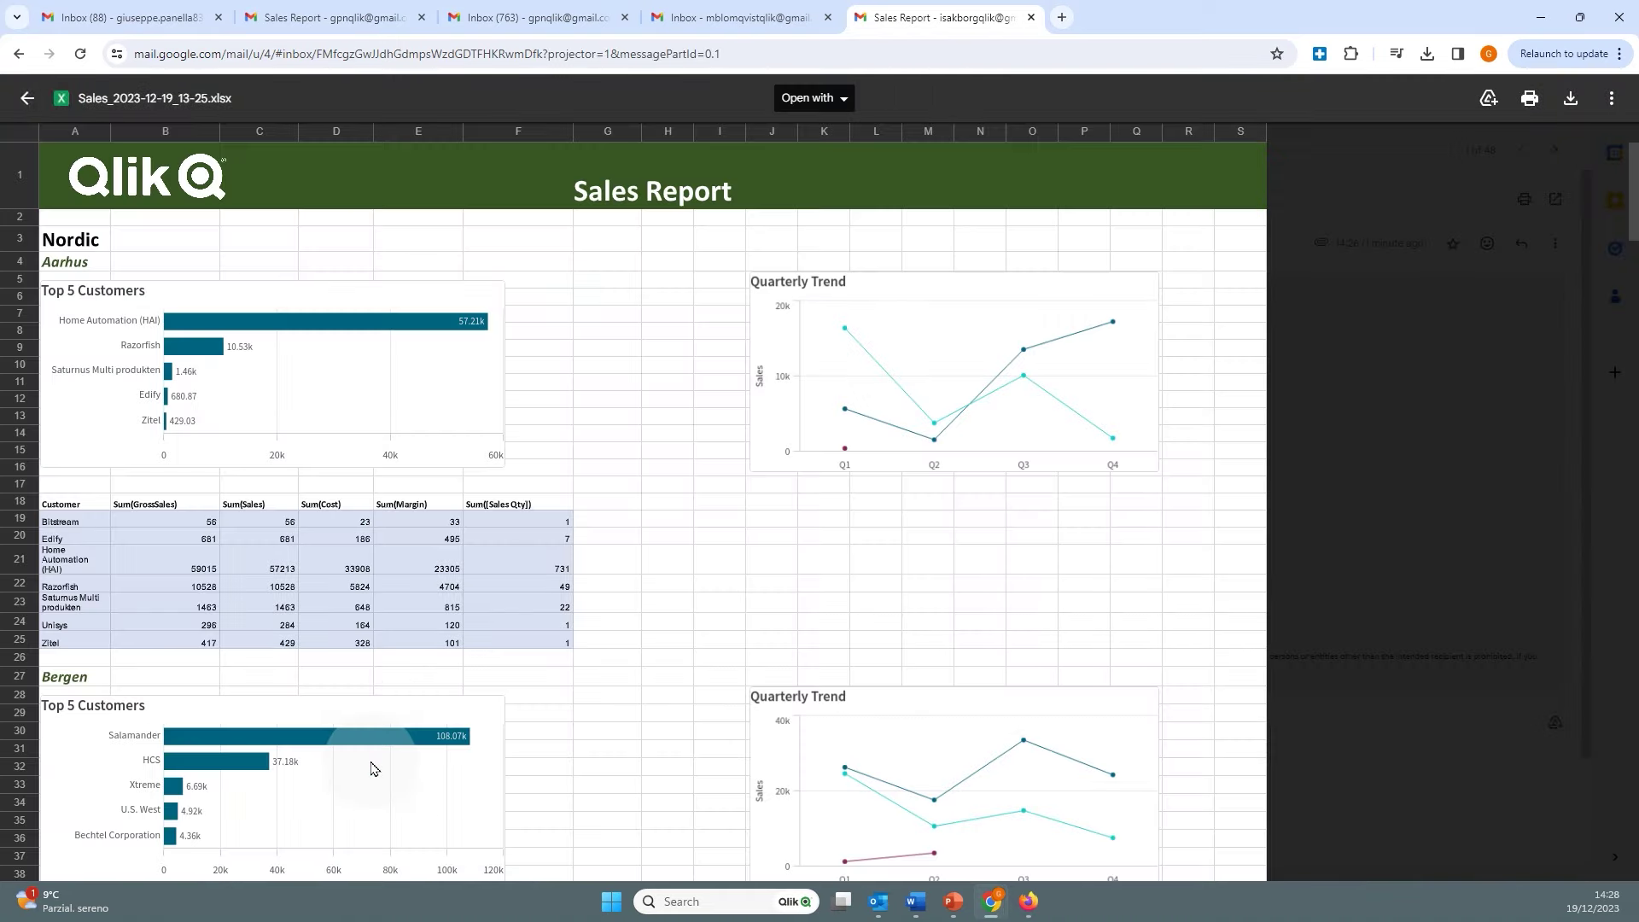
pyautogui.scroll(-10, 385, 615)
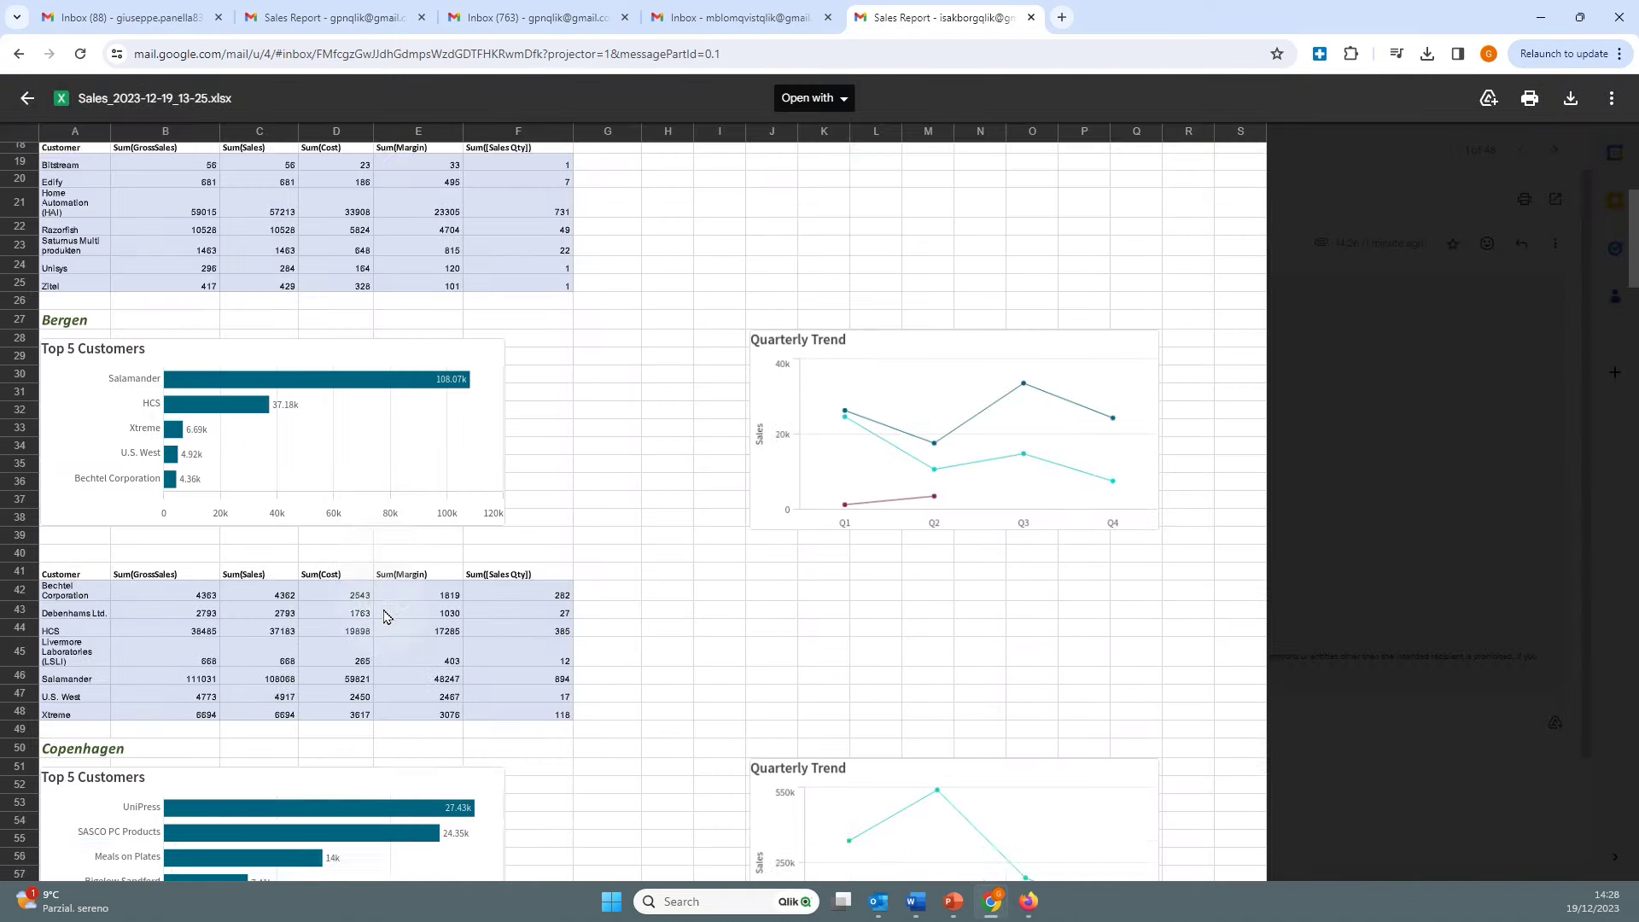
pyautogui.scroll(-4, 385, 615)
pyautogui.scroll(13, 385, 615)
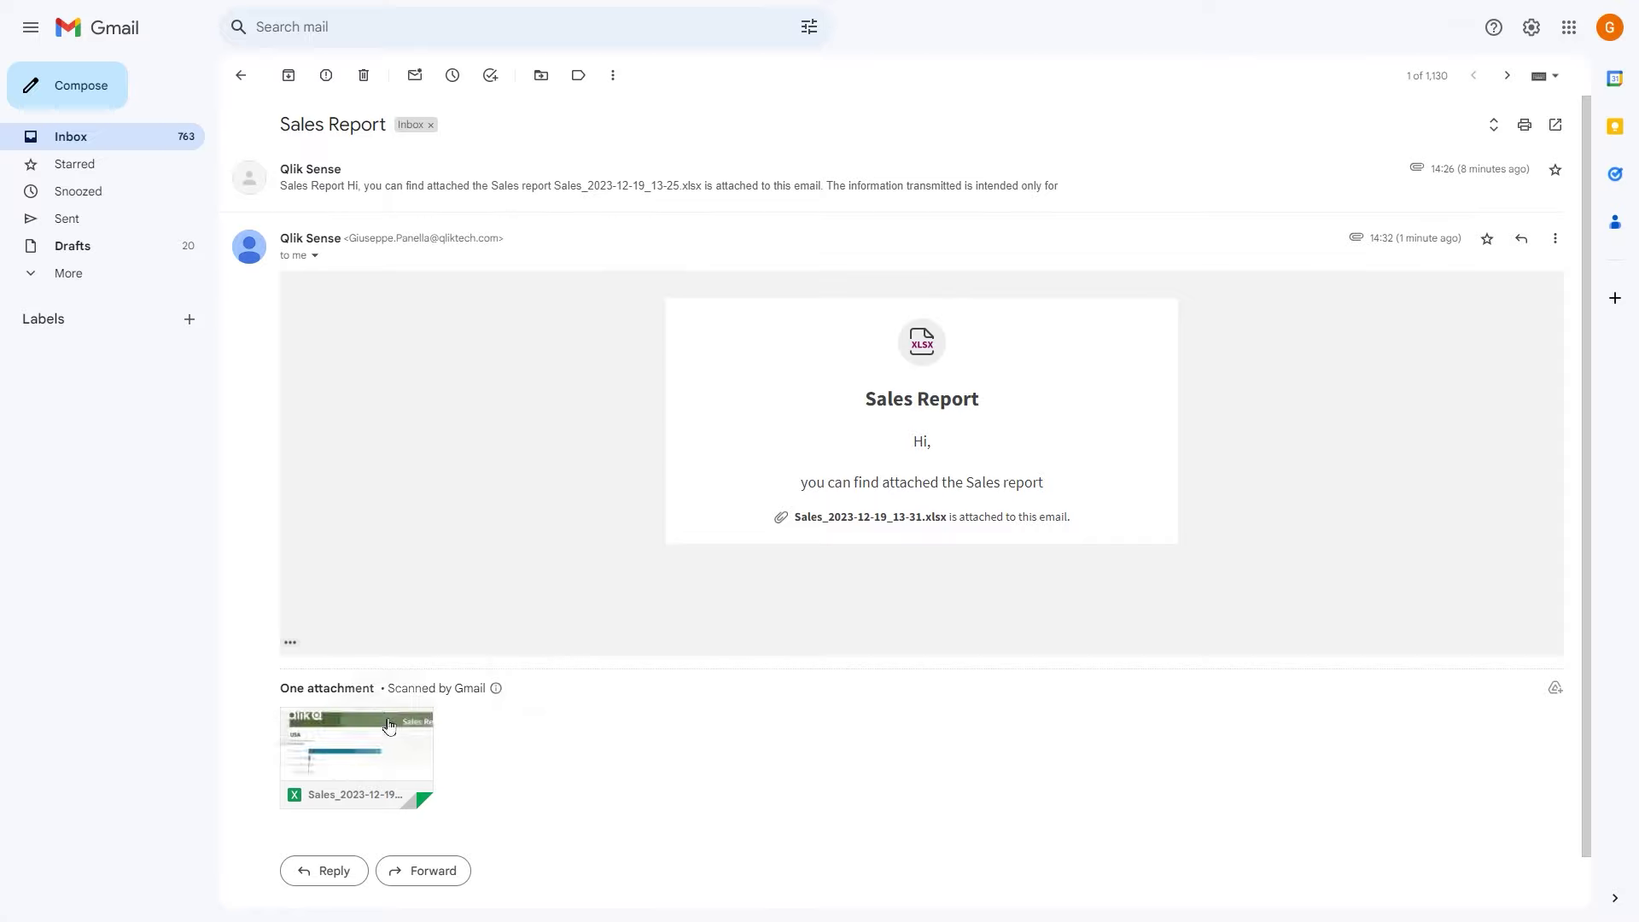
# Preview the next recipient's attached Sales report and scroll through it
pyautogui.click(370, 734)
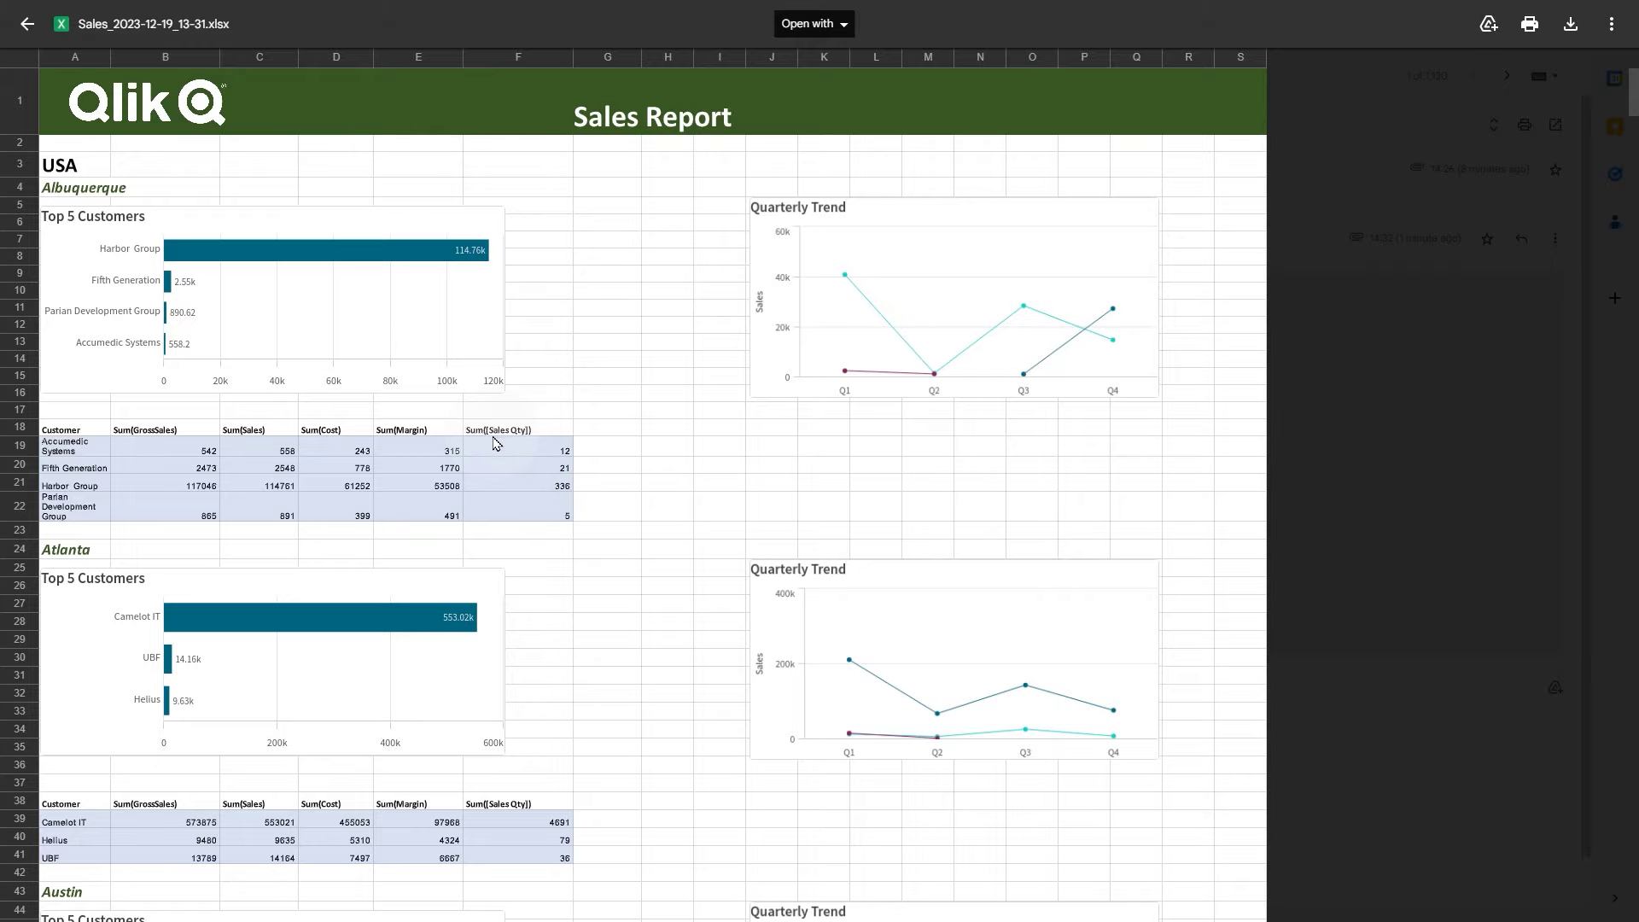
pyautogui.scroll(-20, 493, 441)
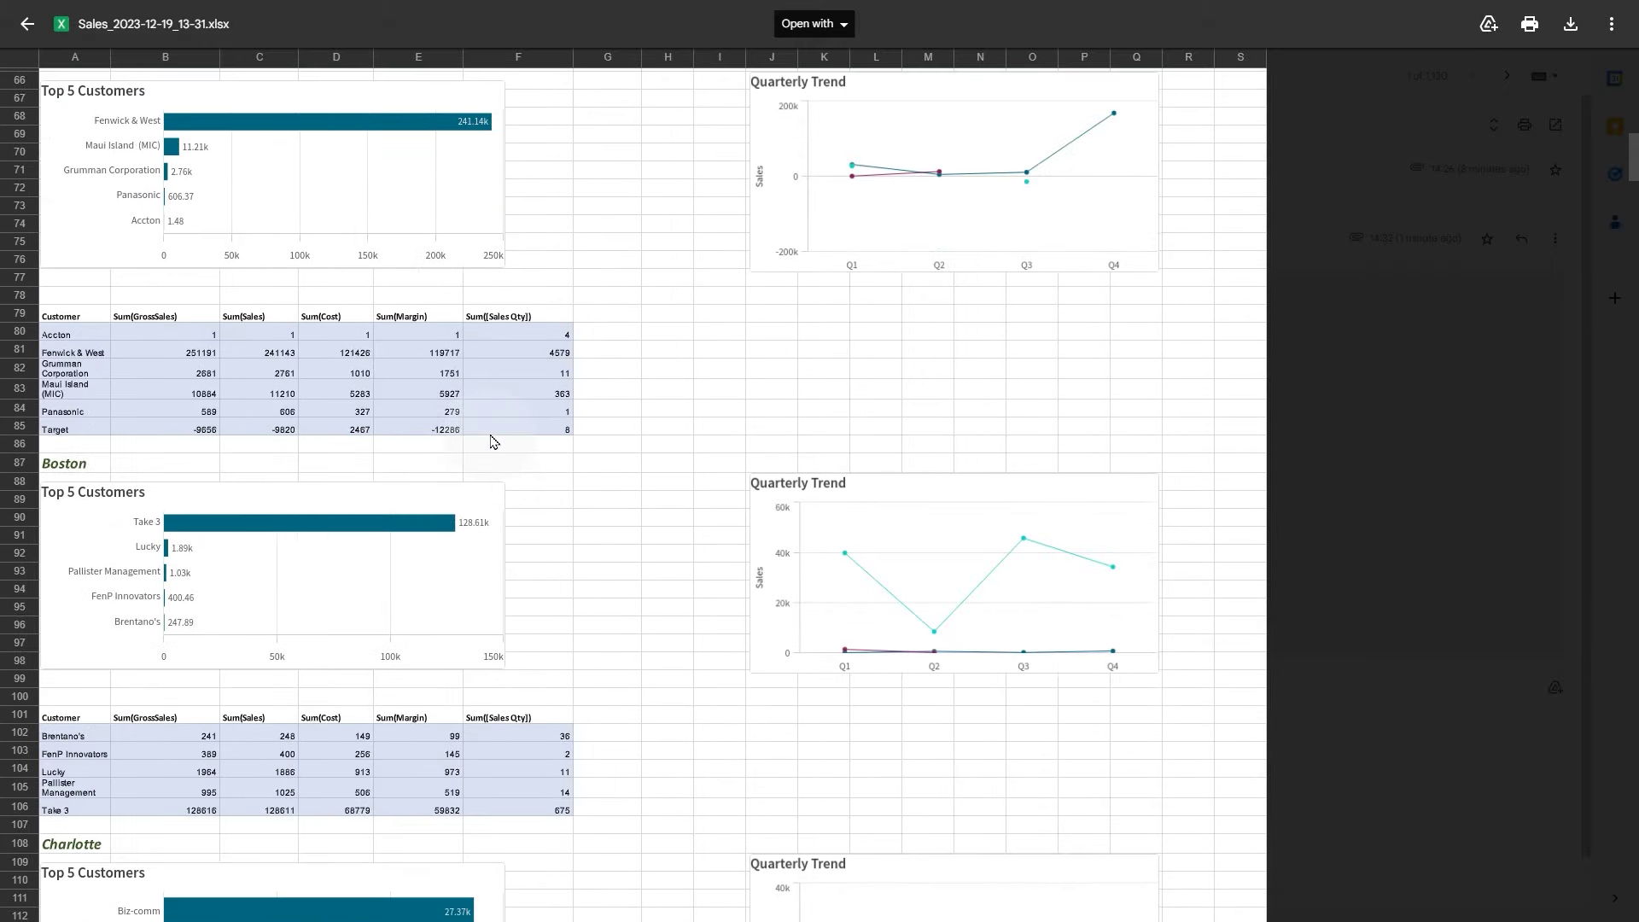
pyautogui.scroll(-15, 494, 441)
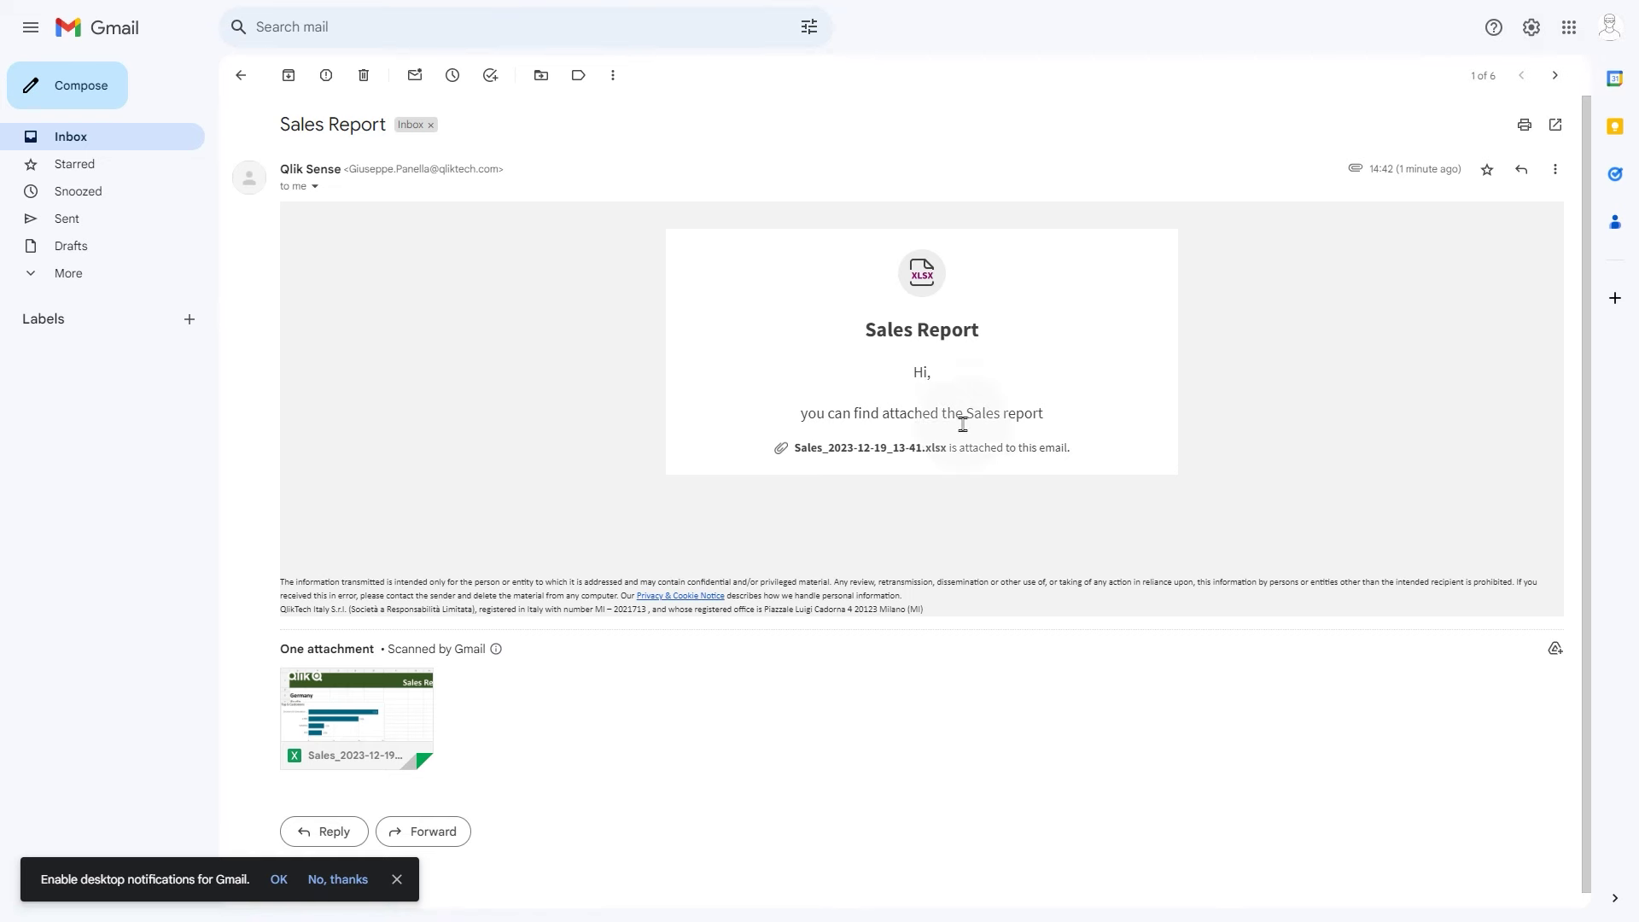
# Preview Sales_2023-12-19_13-41.xlsx and view its Nordic, Spain and UK sheets
pyautogui.click(418, 703)
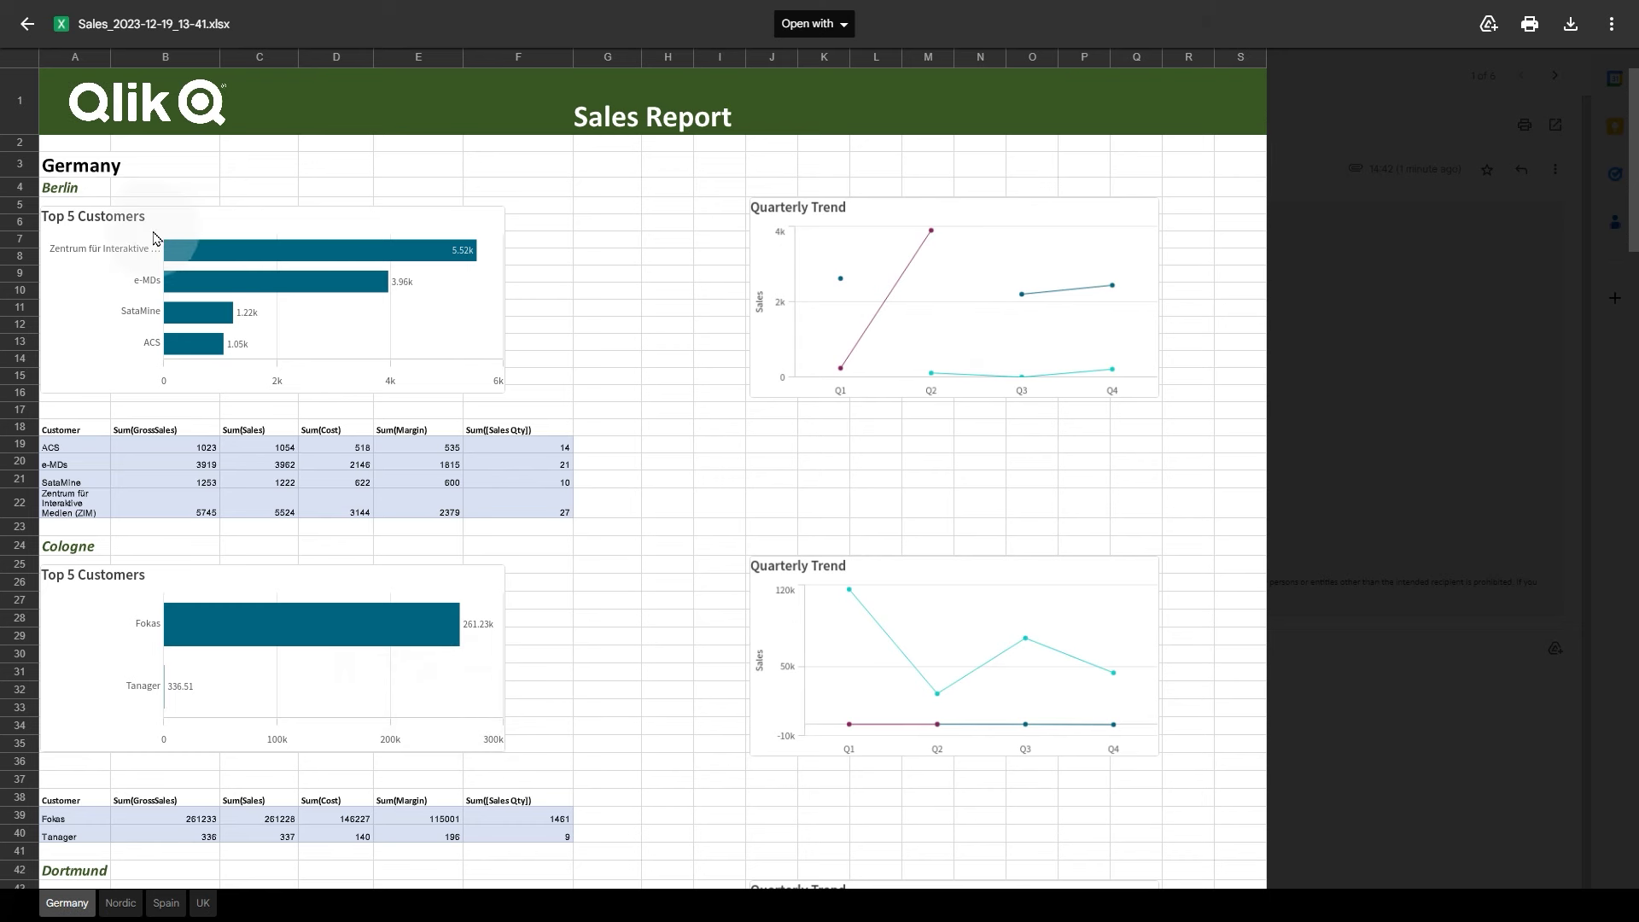
pyautogui.click(111, 906)
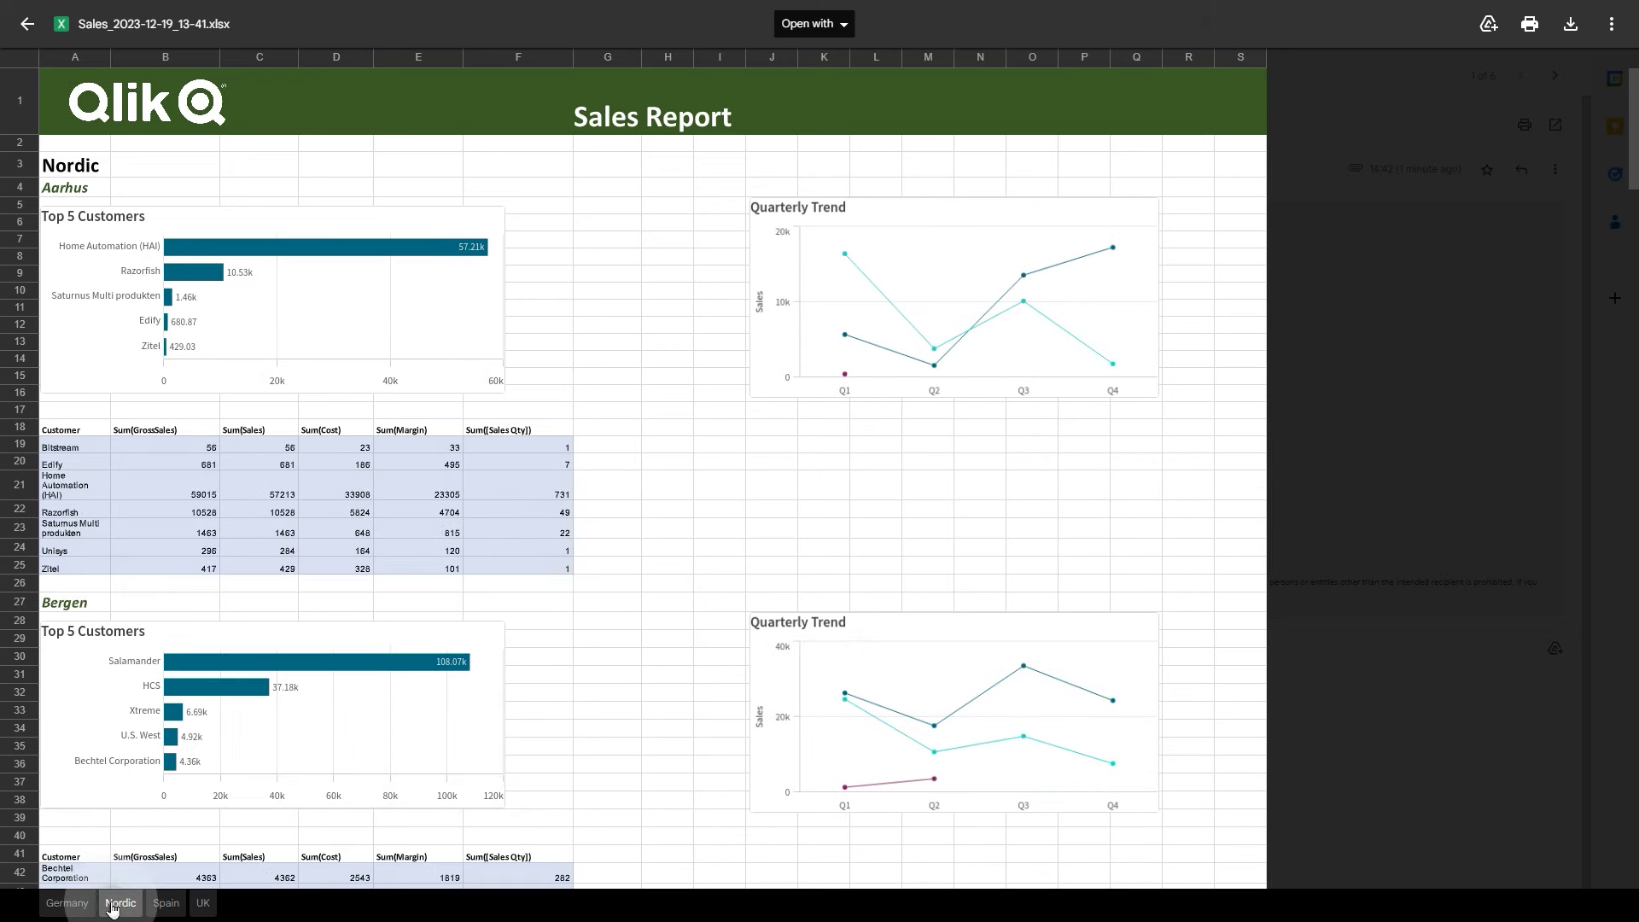
pyautogui.click(166, 904)
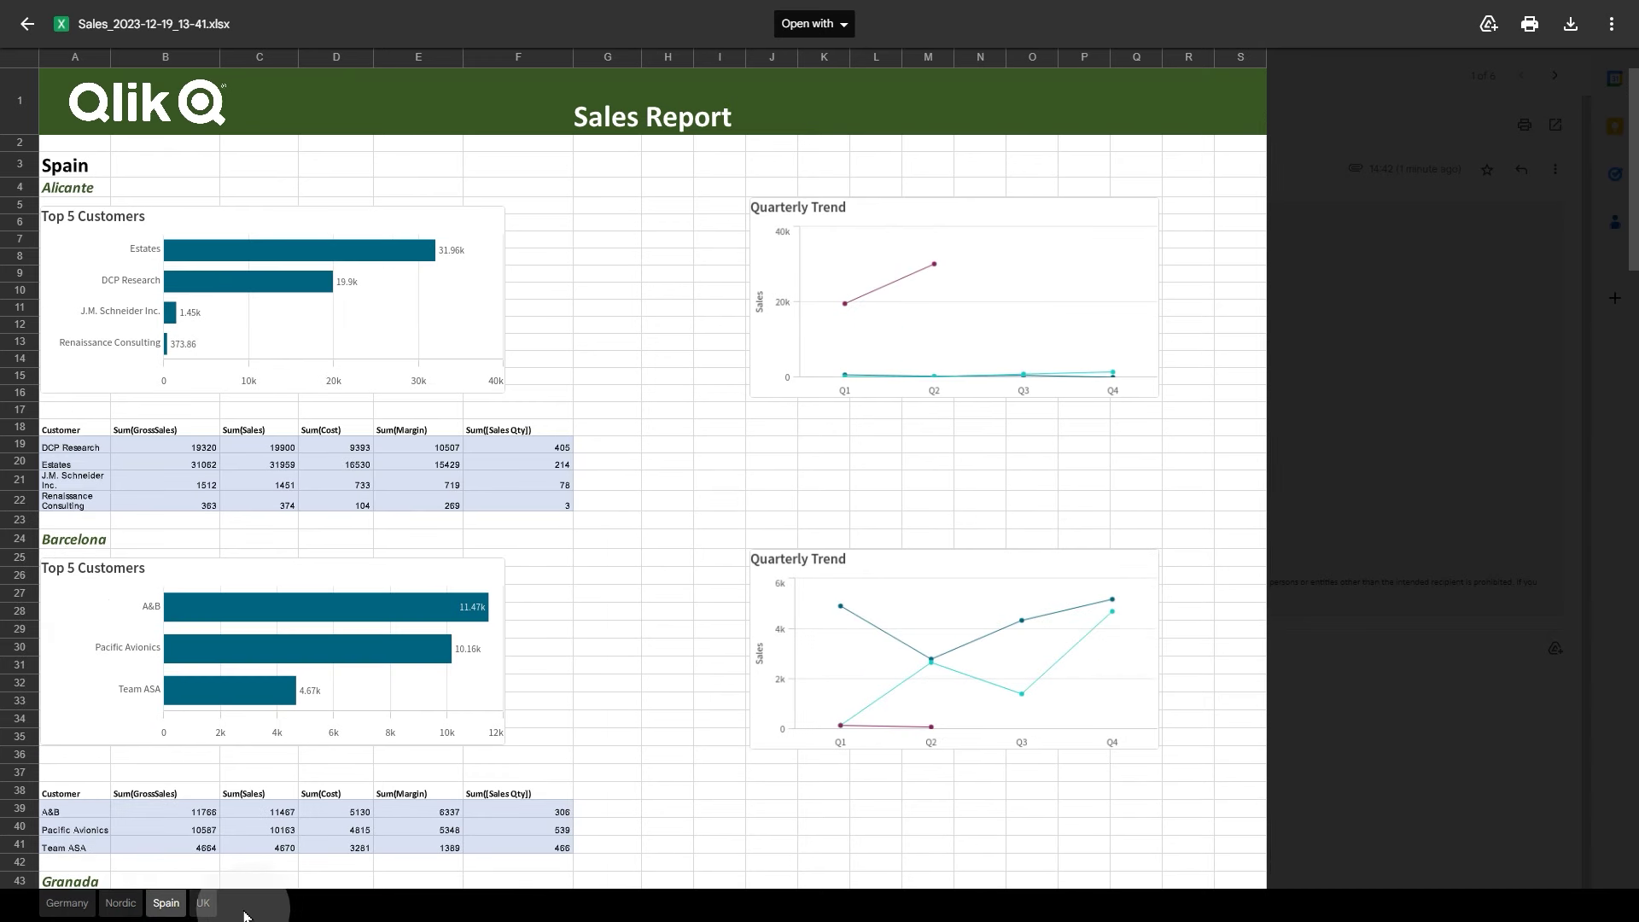
pyautogui.click(203, 903)
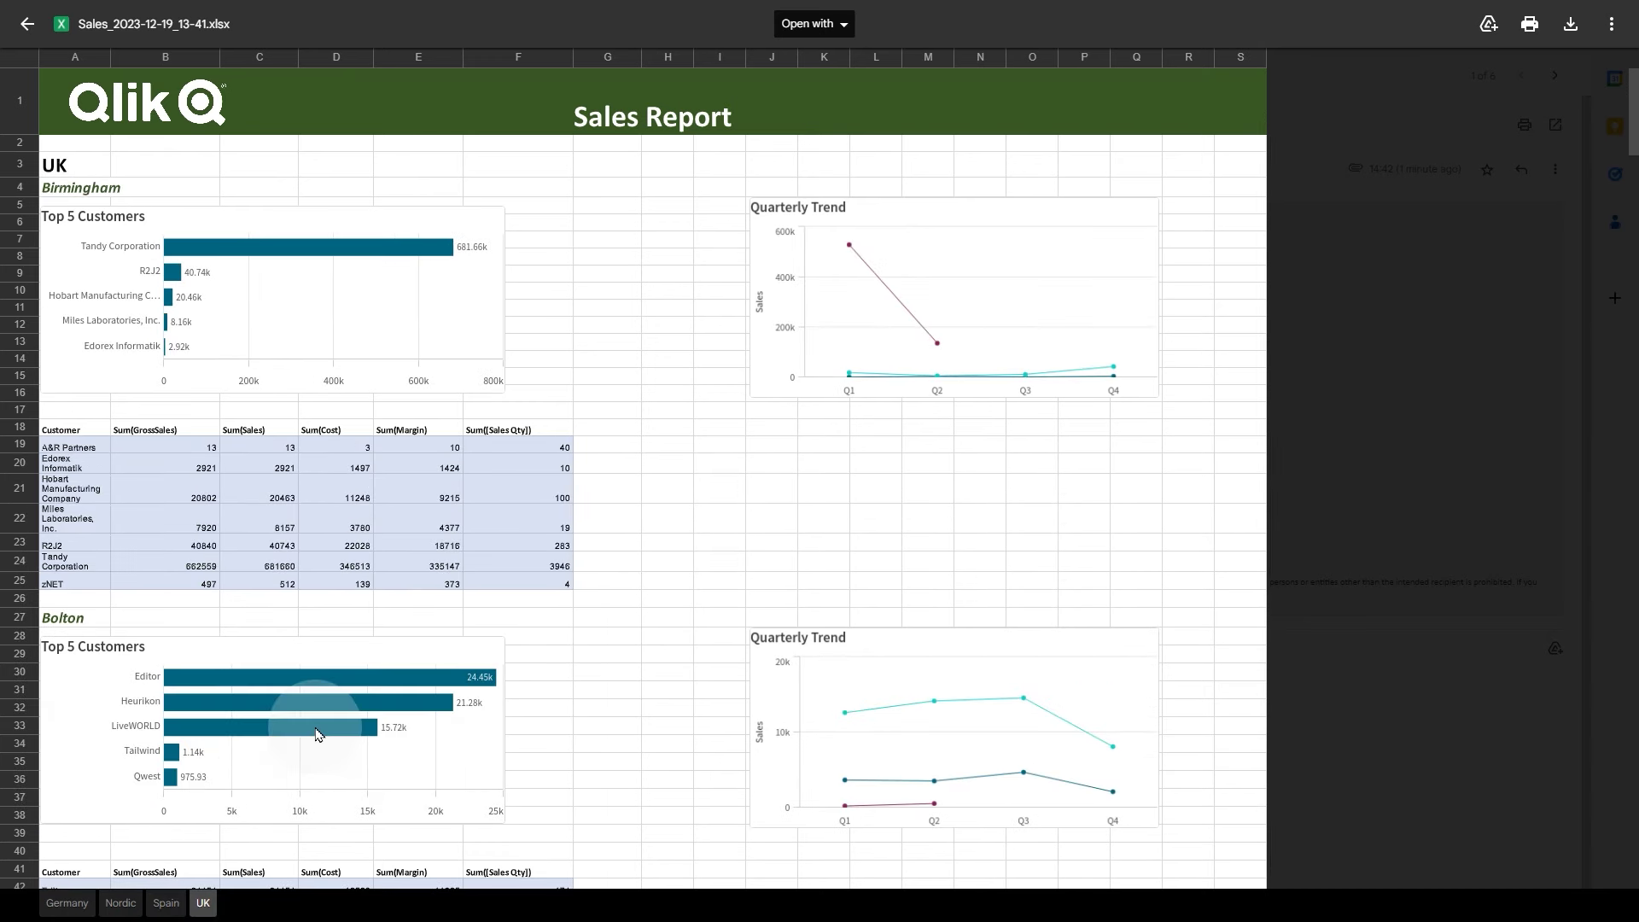